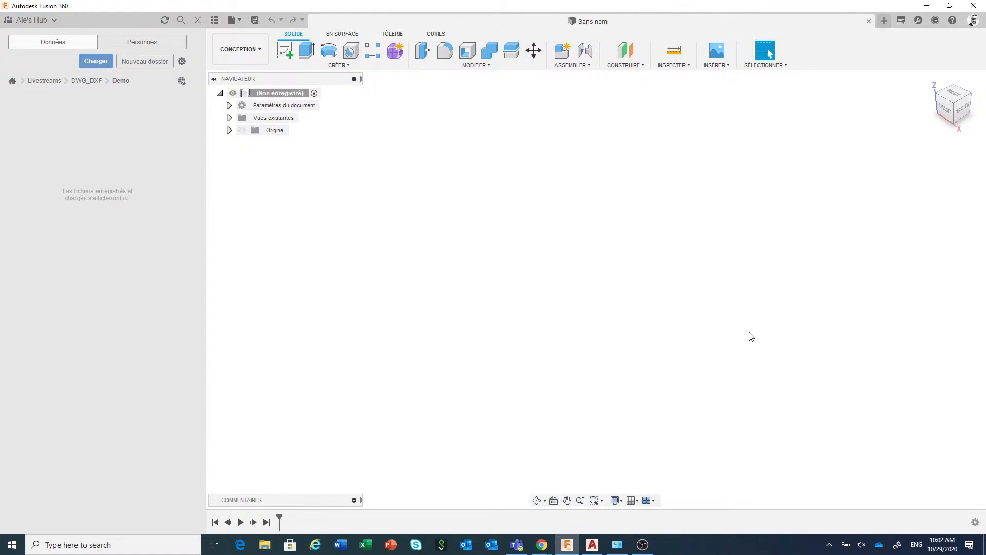
Switch to Chrome and open the playlist "Contenu Fusion 360 en Français" on the Autodesk Fusion 360 YouTube channel
mouse_move(546, 548)
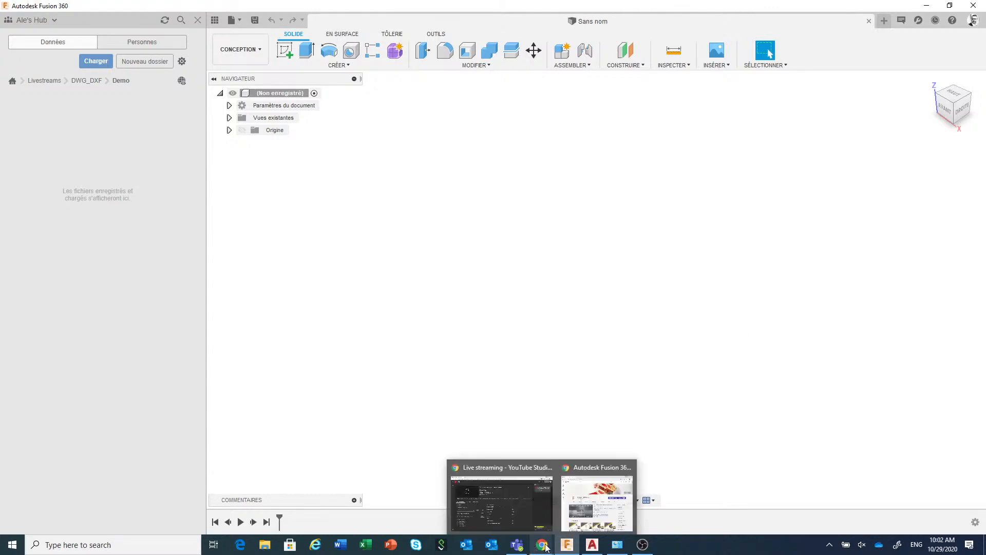
click(590, 470)
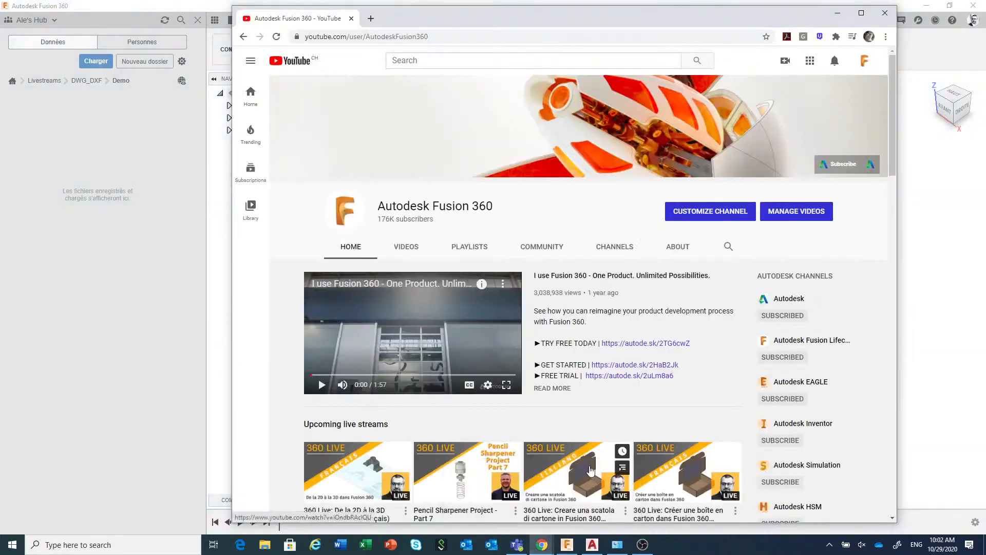
click(861, 13)
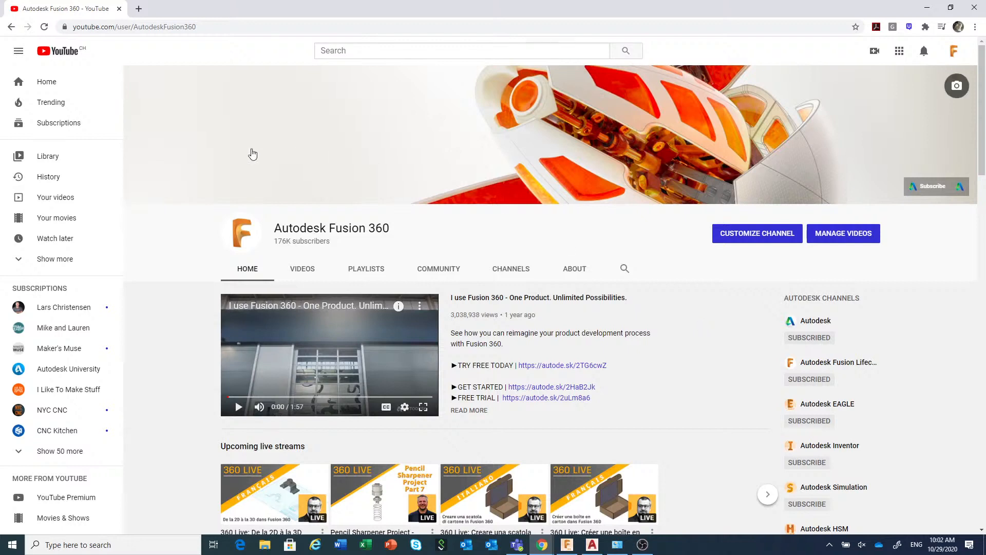
click(16, 261)
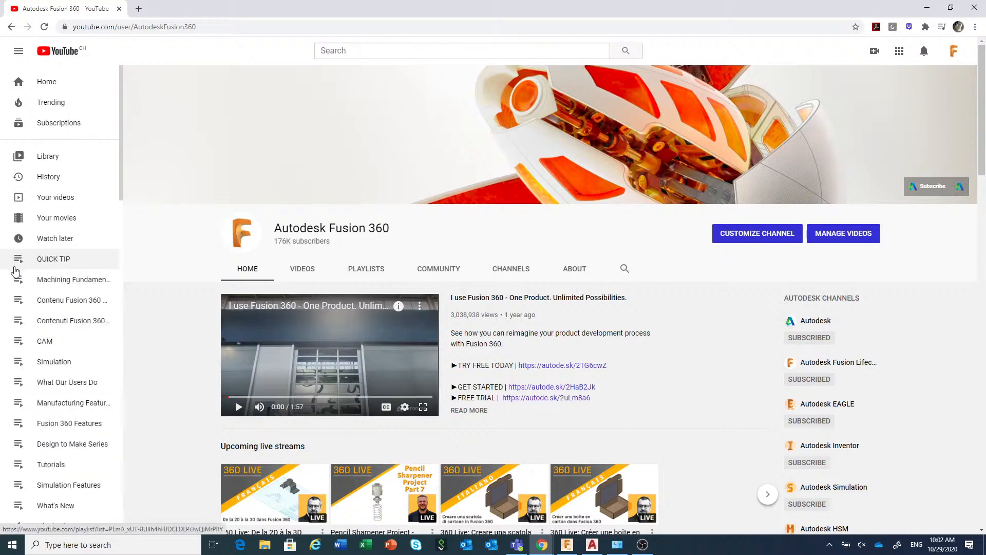
click(62, 308)
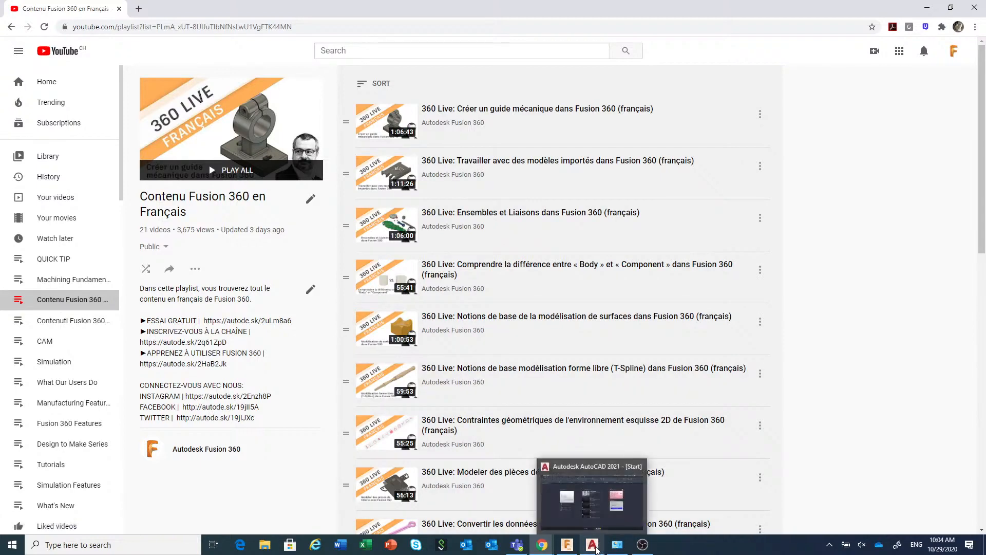
Switch to AutoCAD and open the recent document DP942 Drawing v1
click(596, 549)
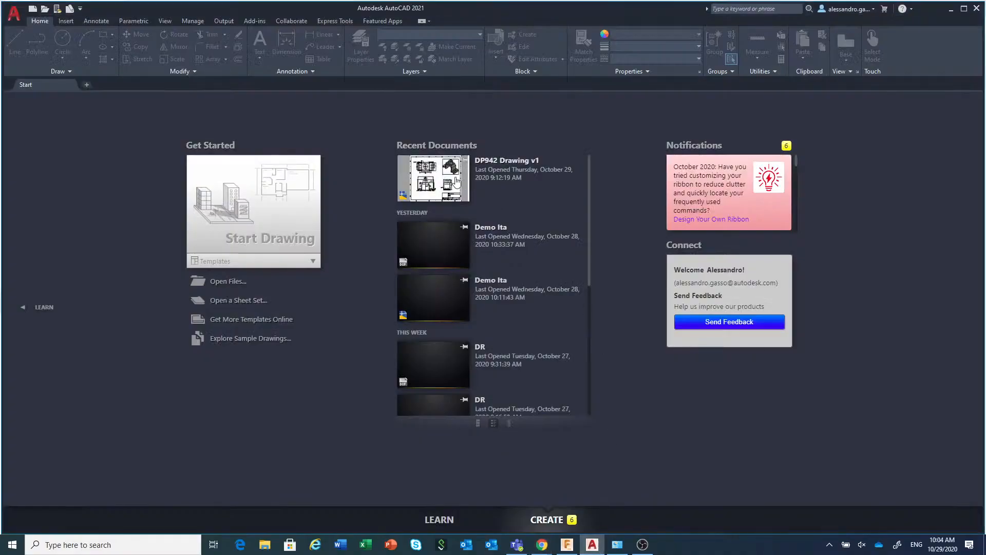
click(434, 188)
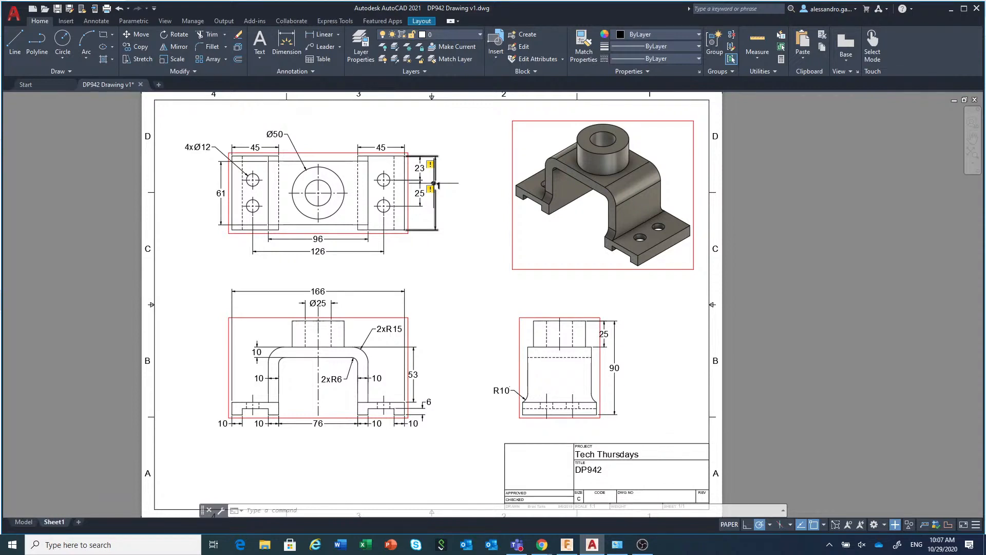
click(436, 183)
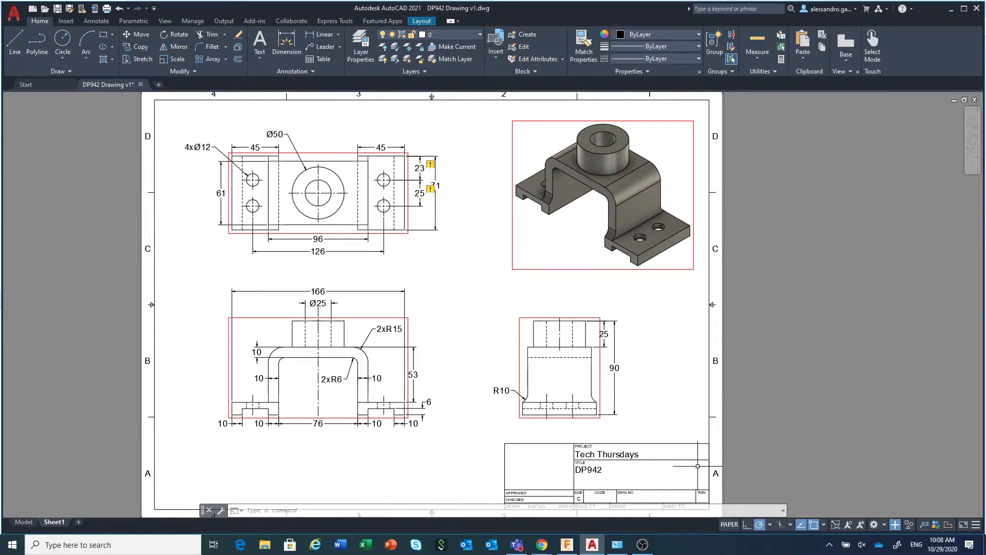
Switch to Fusion 360 and upload DP942 Drawing v1.dwg from the computer's "Model from drawing" folder by opening it
click(568, 545)
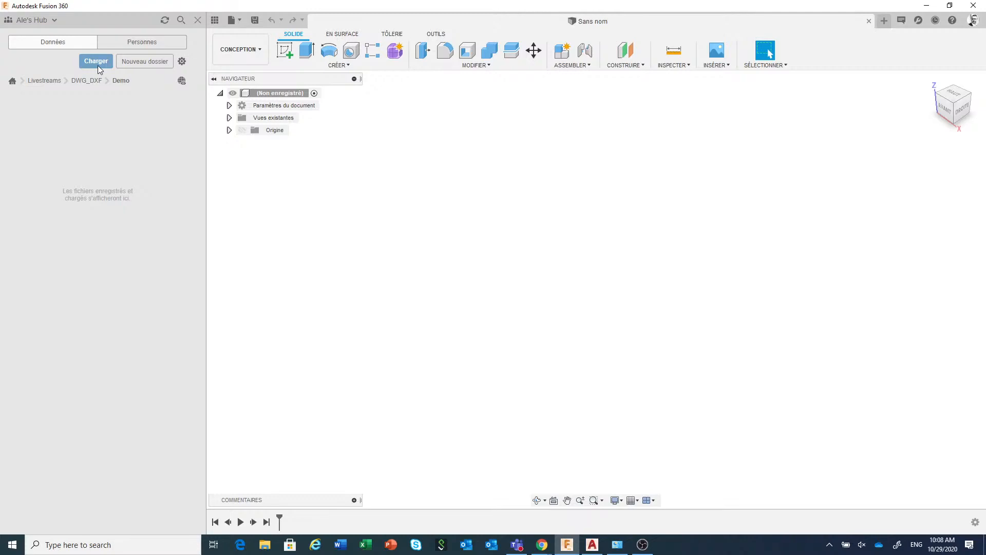
click(239, 20)
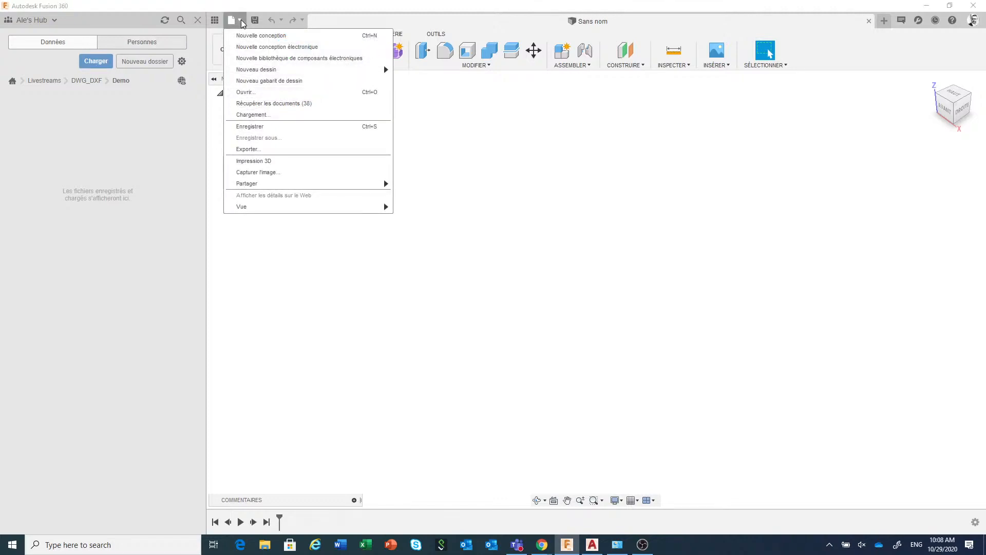
click(258, 92)
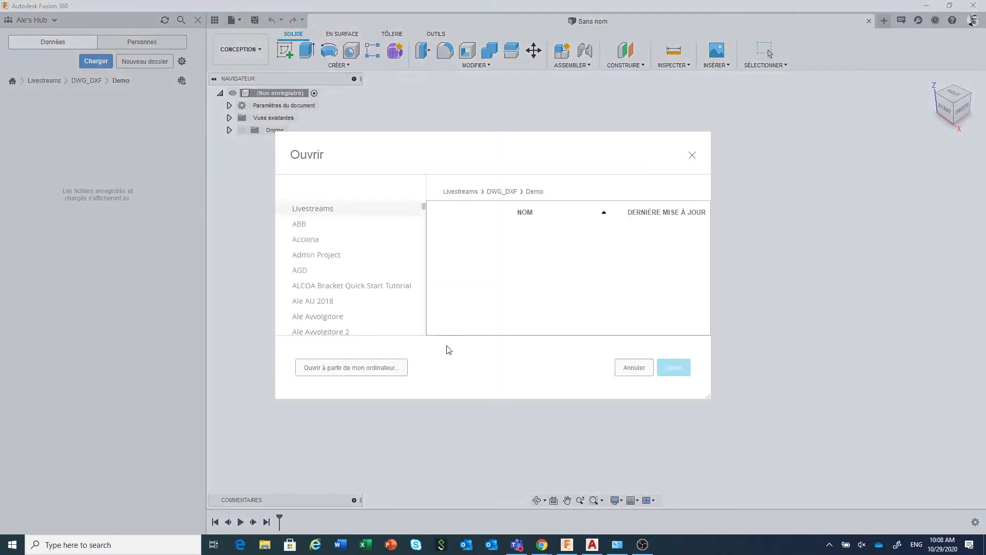
click(370, 368)
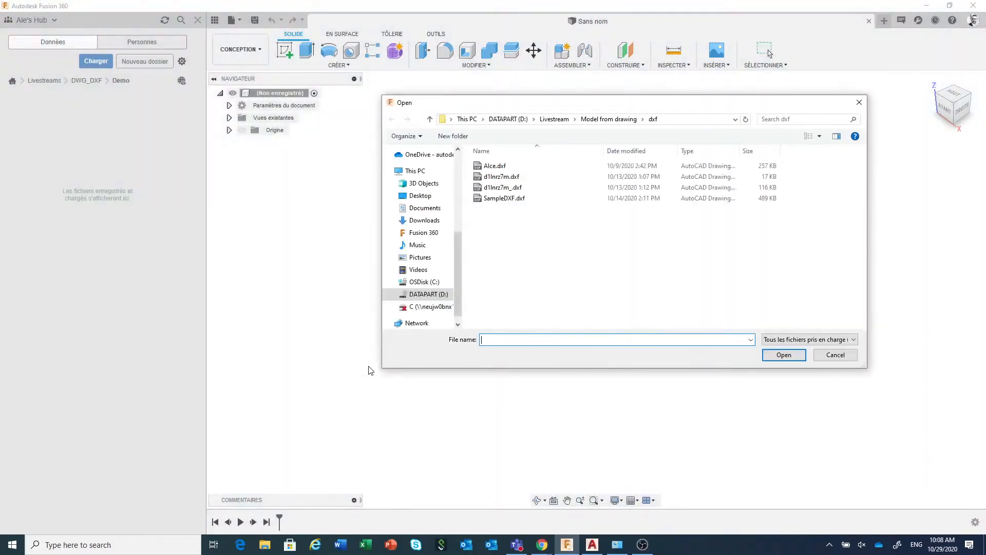
click(597, 120)
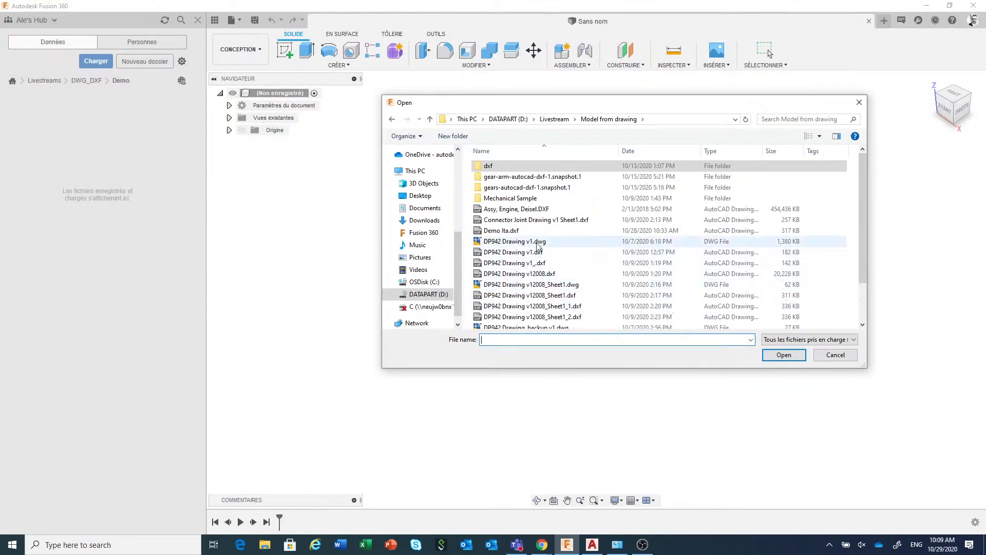
click(537, 242)
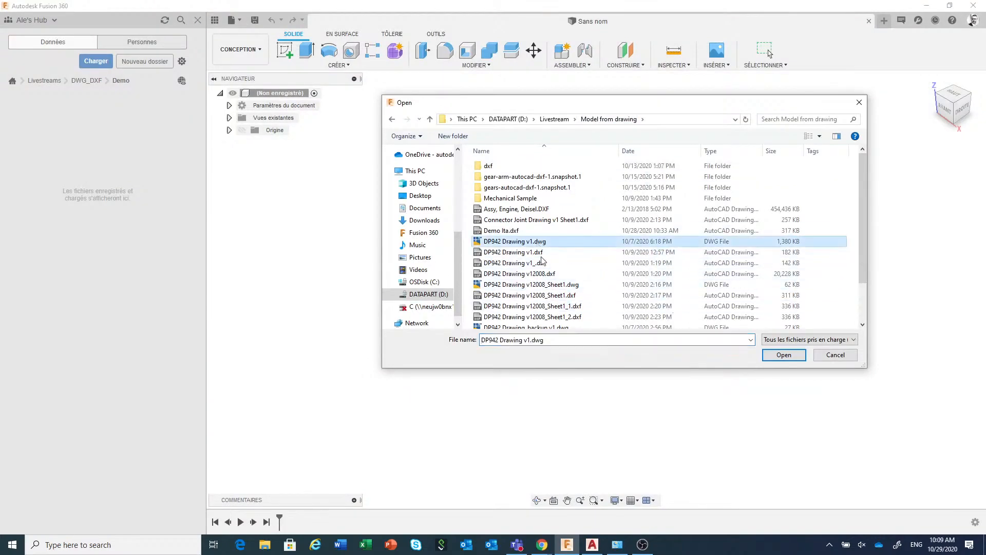
click(784, 356)
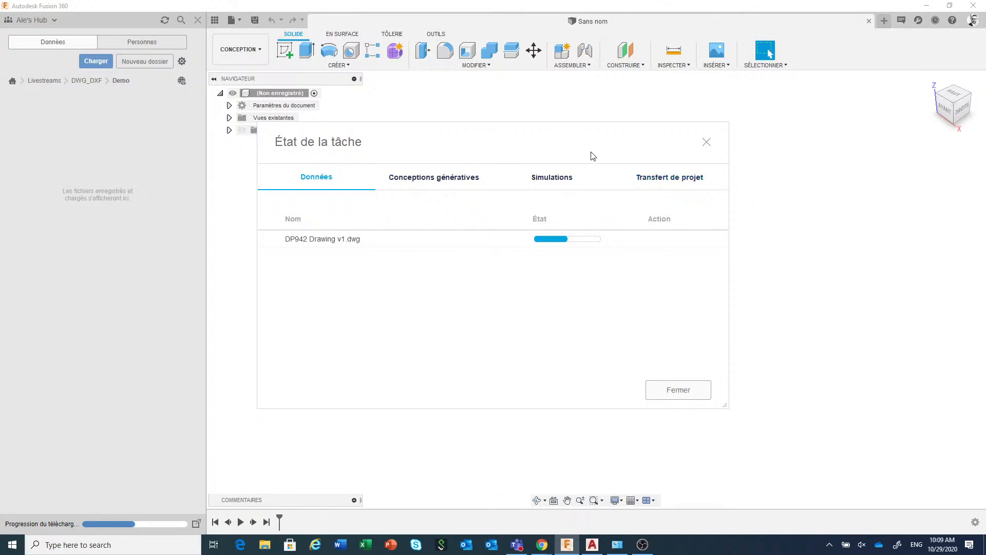
Open the translated DP942 Drawing v1.dwg from the job status list and refresh the Demo project folder
drag(578, 145, 650, 155)
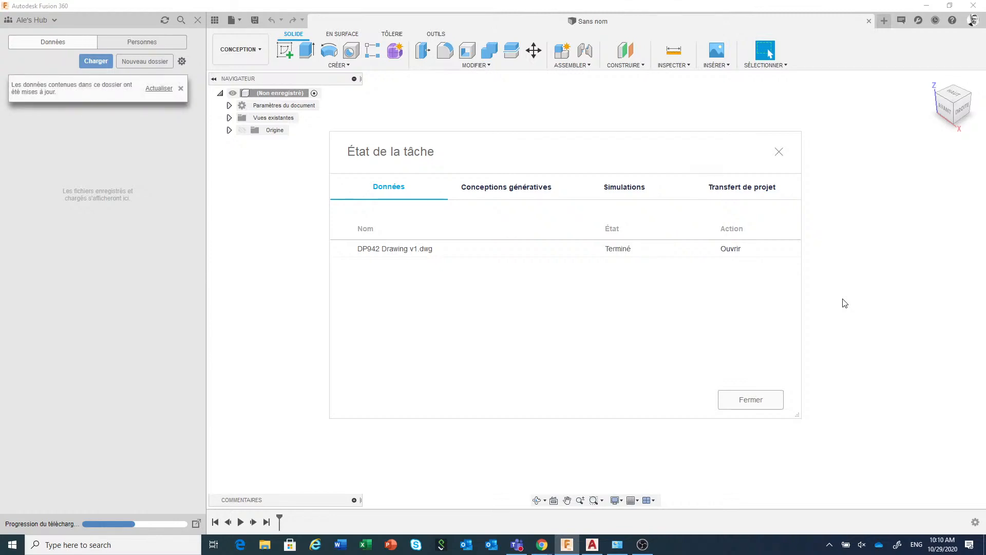
click(730, 248)
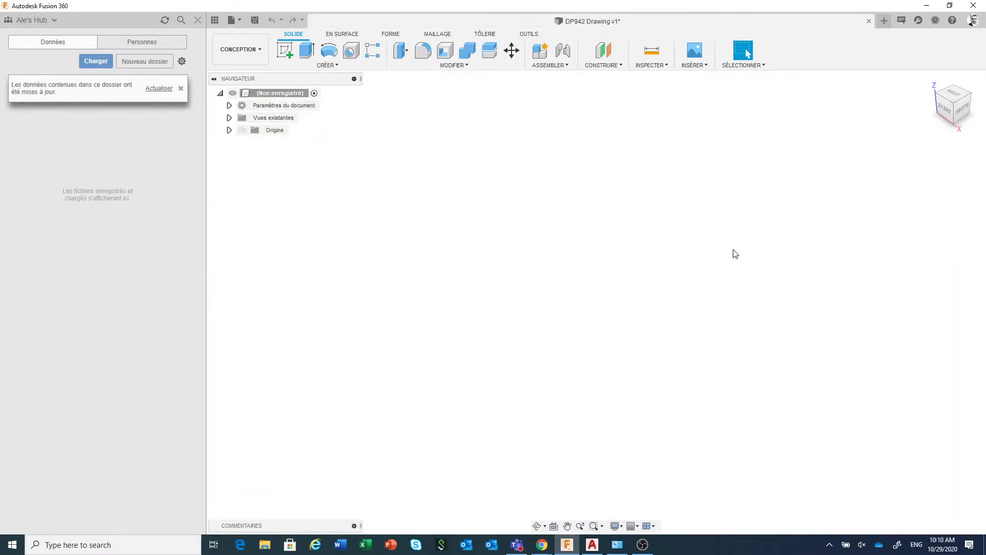
click(160, 90)
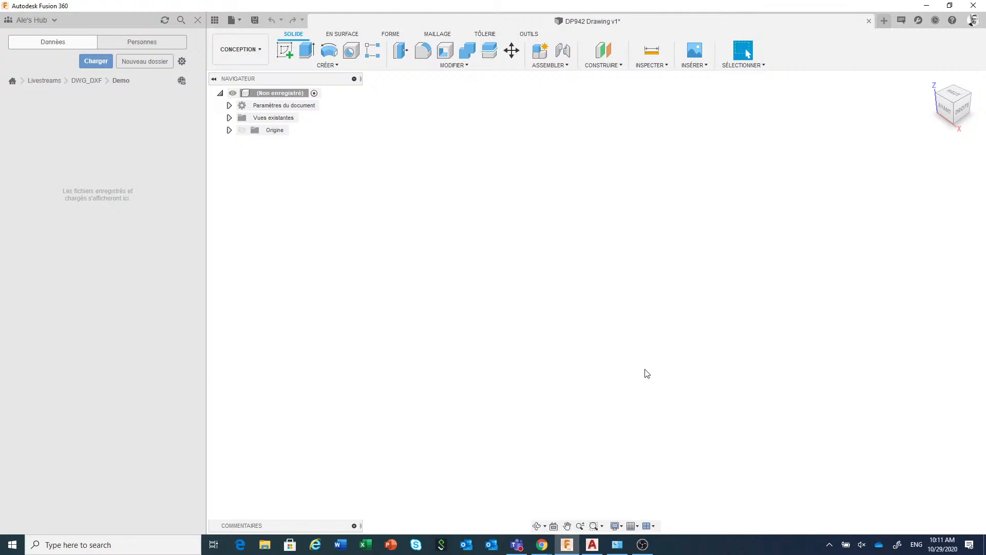
Switch to AutoCAD and inspect the DP942 drawing's model space before returning to the Sheet1 layout
click(590, 549)
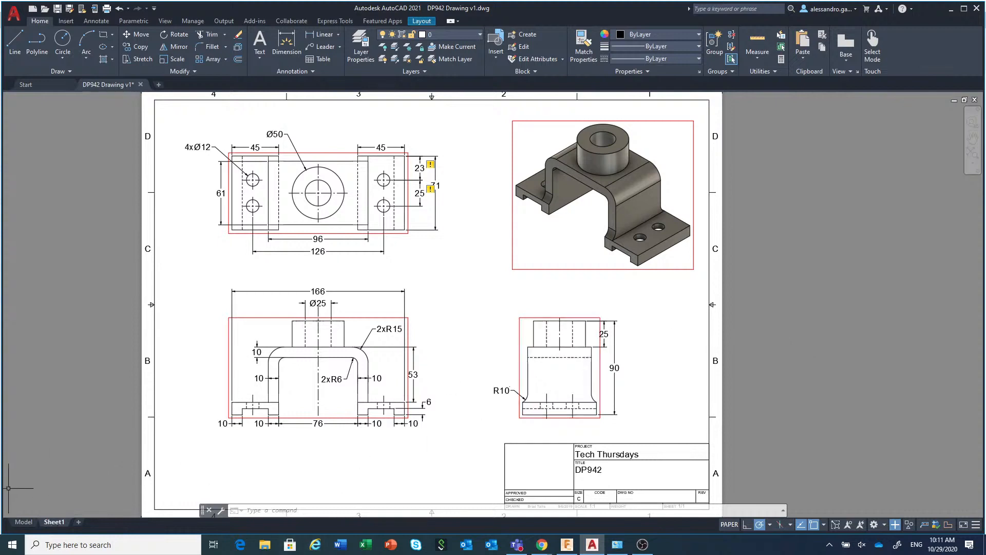
click(23, 522)
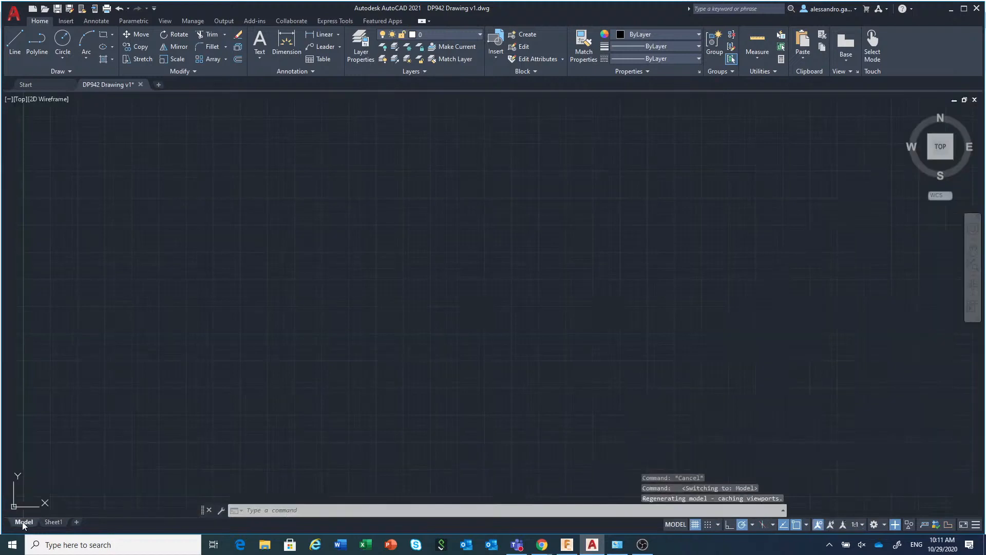
click(54, 522)
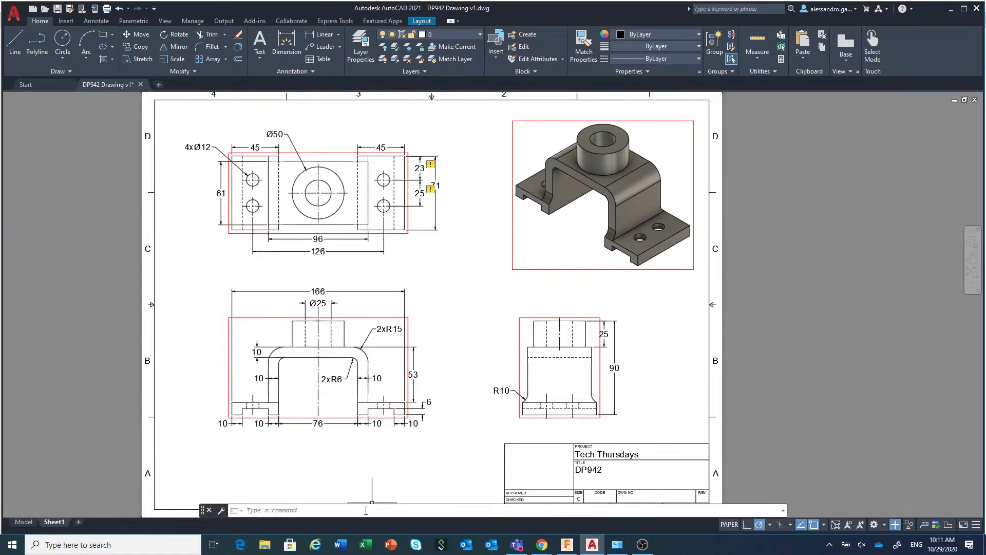
click(365, 510)
text(xp)
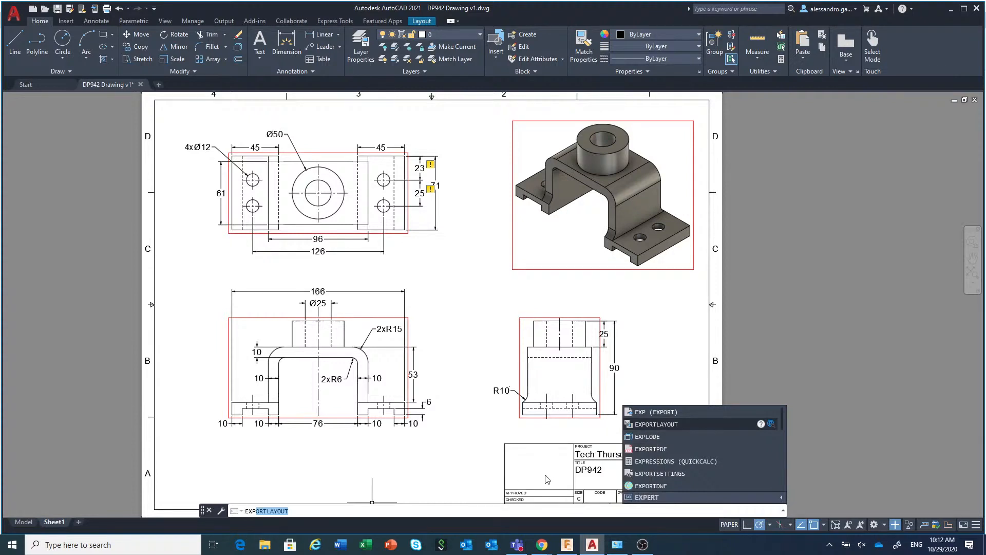
click(426, 509)
key(BackSpace)
key(BackSpace)
key(BackSpace)
key(BackSpace)
key(BackSpace)
key(BackSpace)
key(BackSpace)
key(BackSpace)
key(BackSpace)
key(BackSpace)
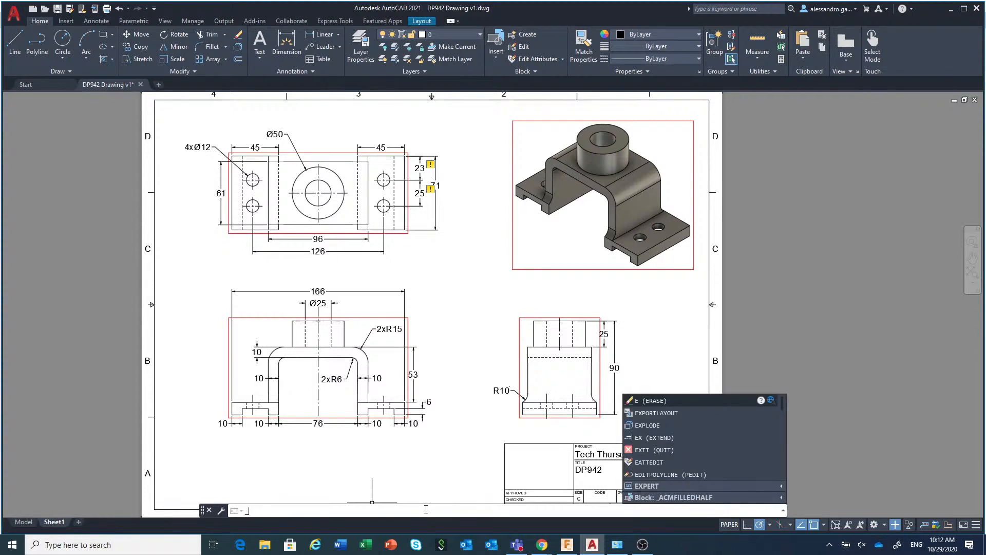
text(M)
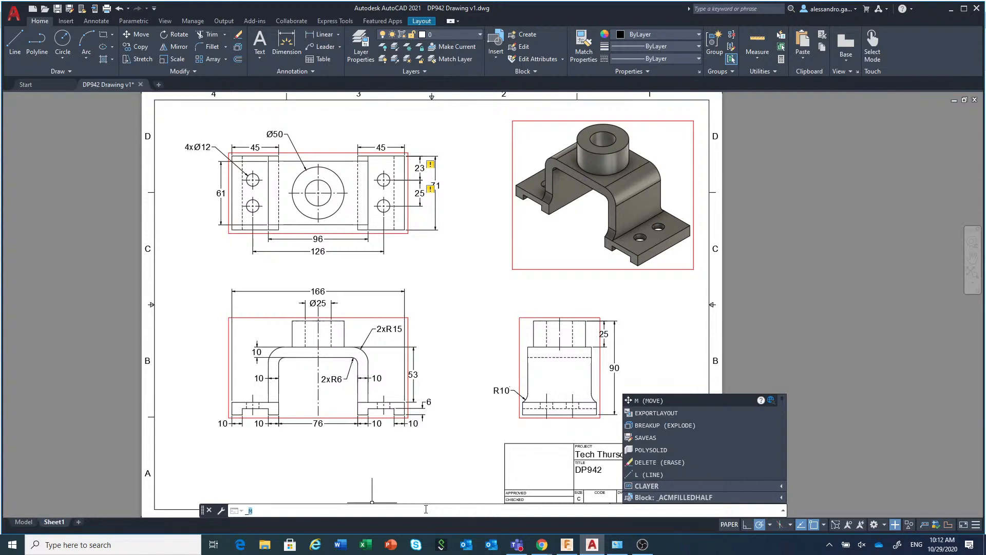
key(BackSpace)
Export the Sheet1 layout to model space with EXPORTLAYOUT as Demo Fra.dwg and open the exported drawing
text(EXPORTLAYOUT)
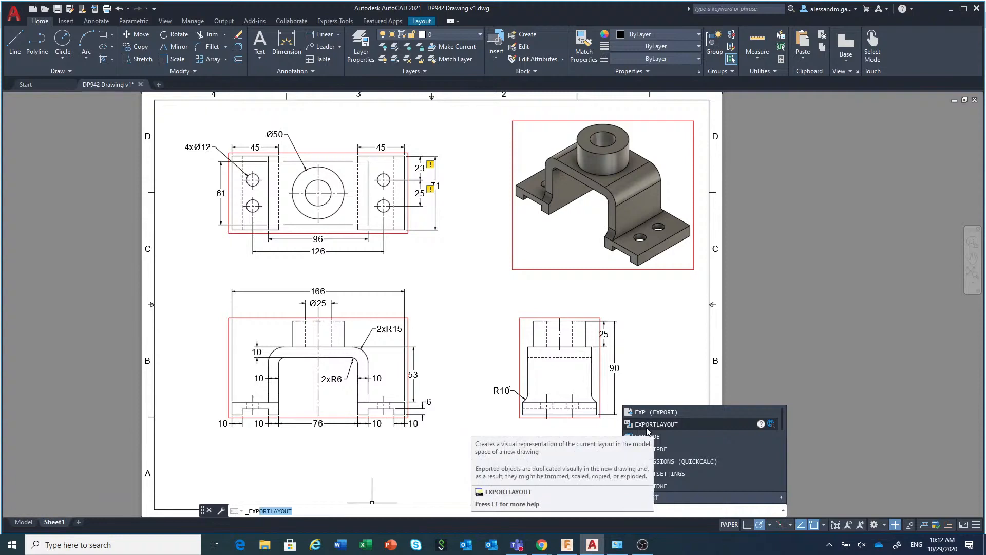
click(647, 429)
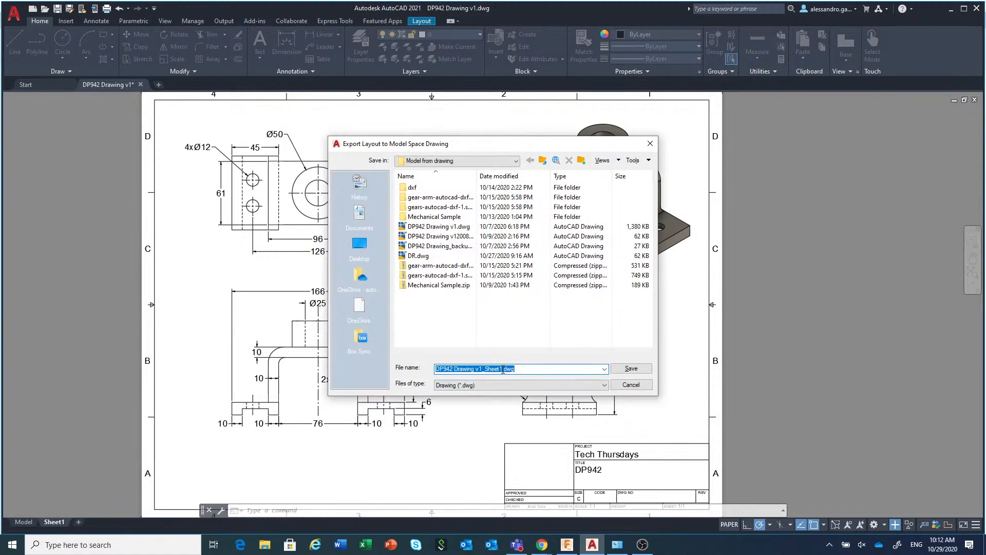
drag(502, 369, 434, 369)
text(Demo)
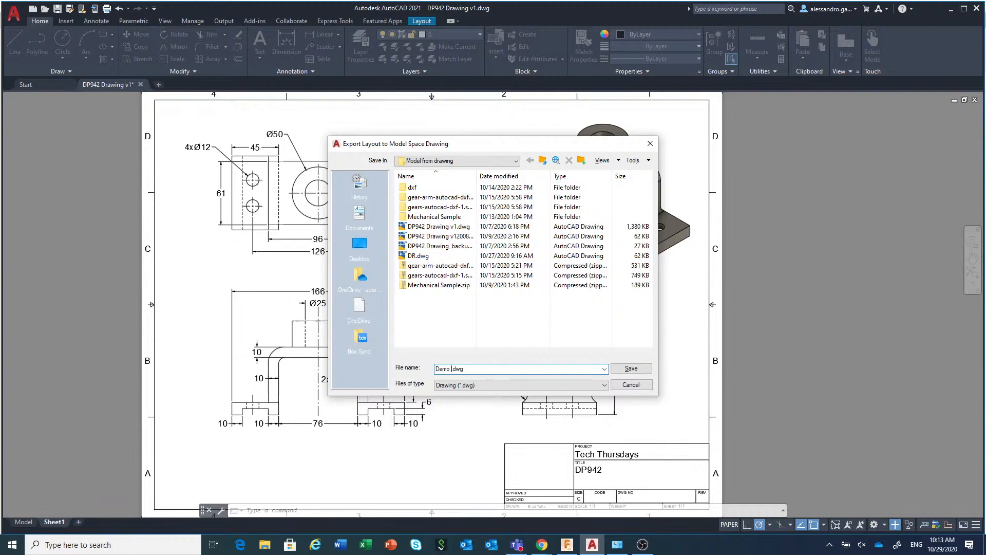
text( Fra)
click(630, 369)
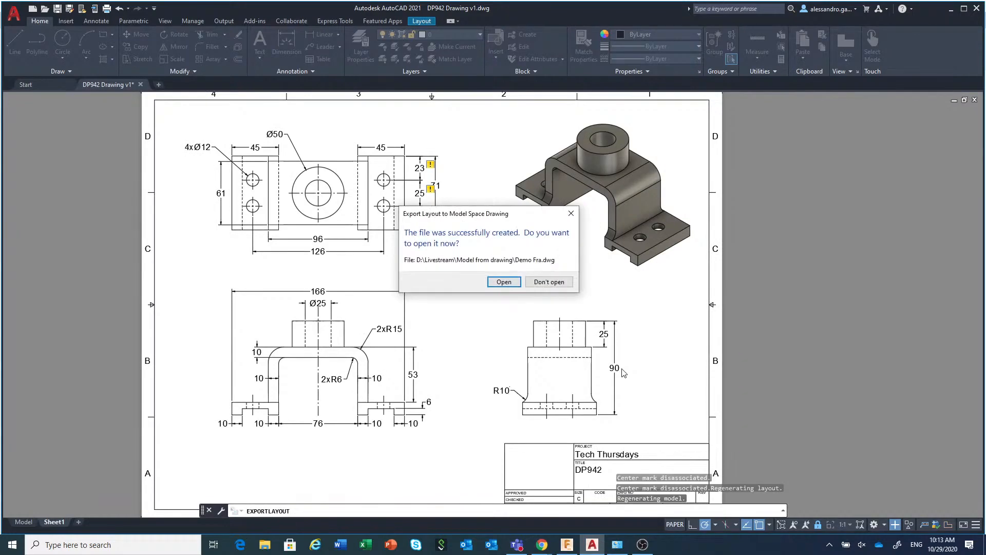
click(508, 283)
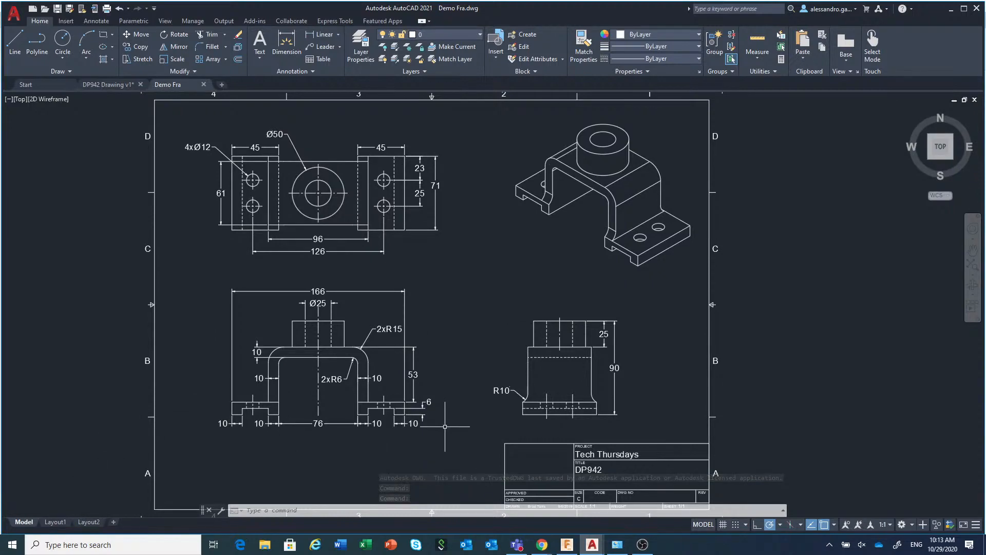
Switch to Fusion 360, open Demo Fra.dwg from the computer and refresh the Demo project folder
click(568, 545)
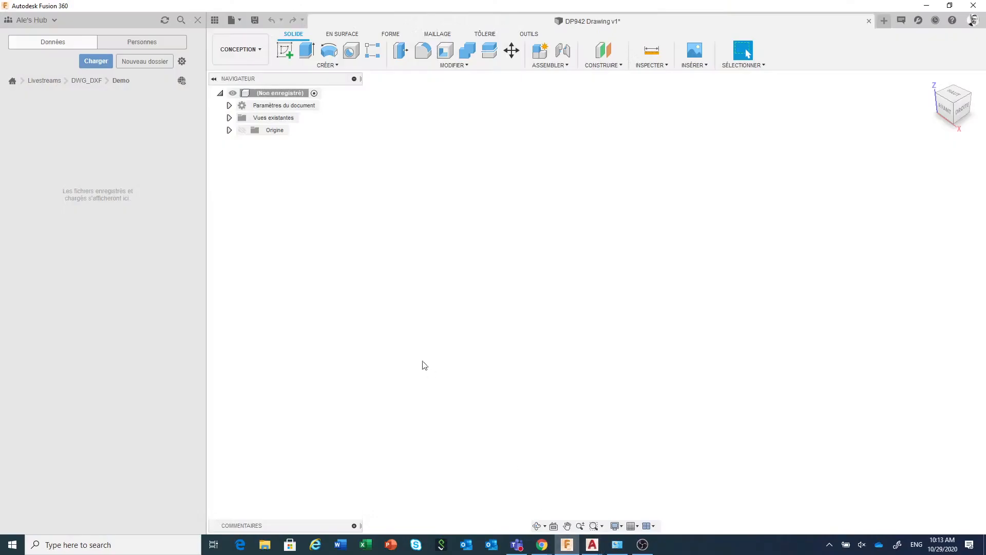
click(239, 21)
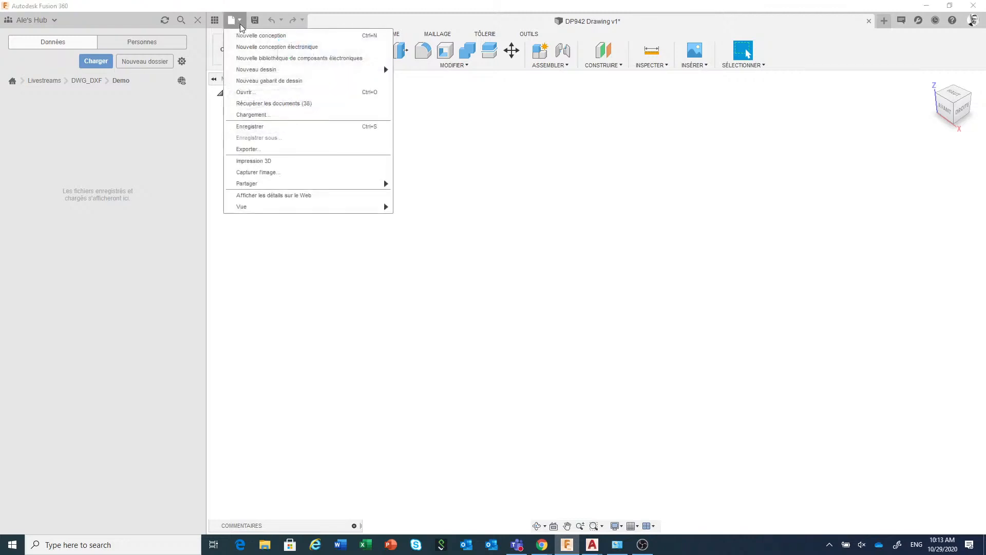
click(252, 92)
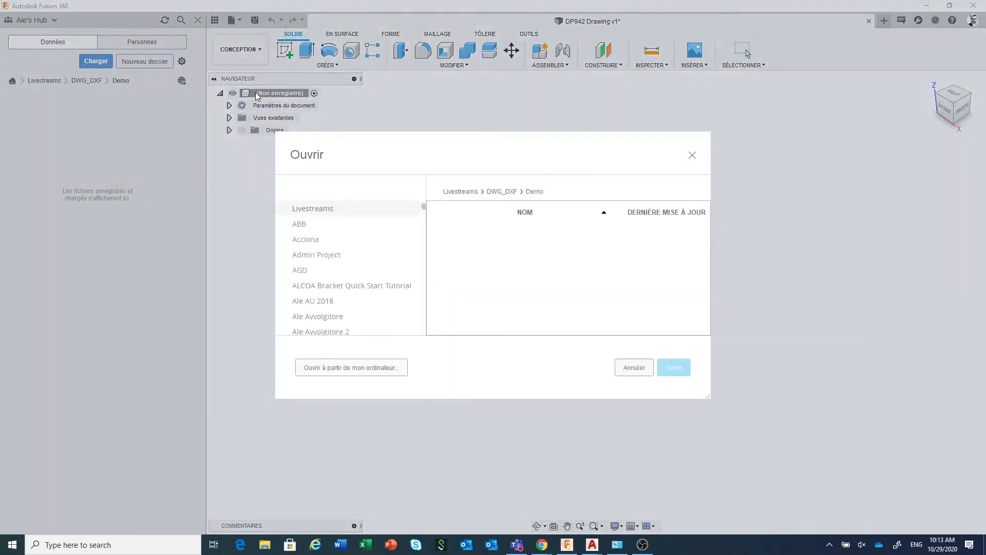
click(351, 372)
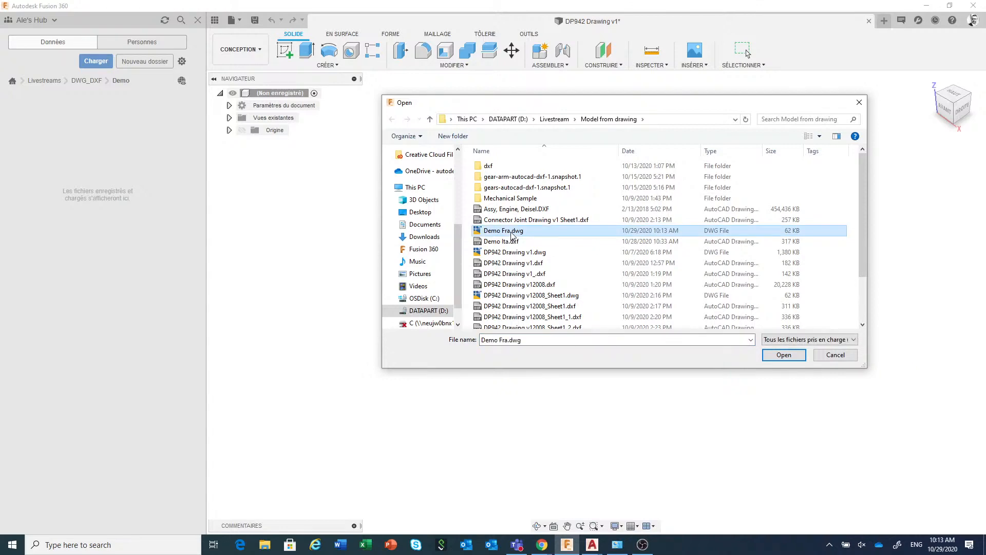
click(783, 355)
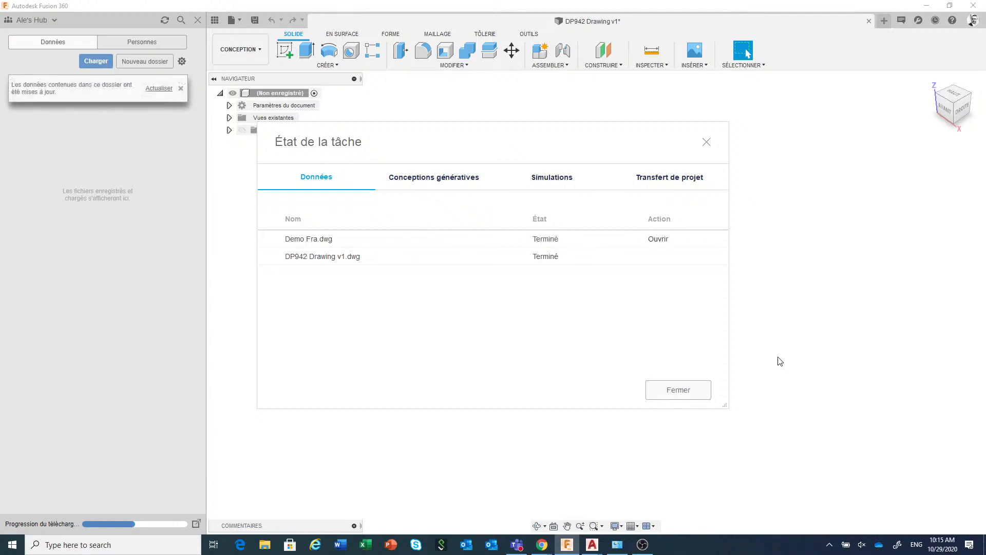
click(159, 89)
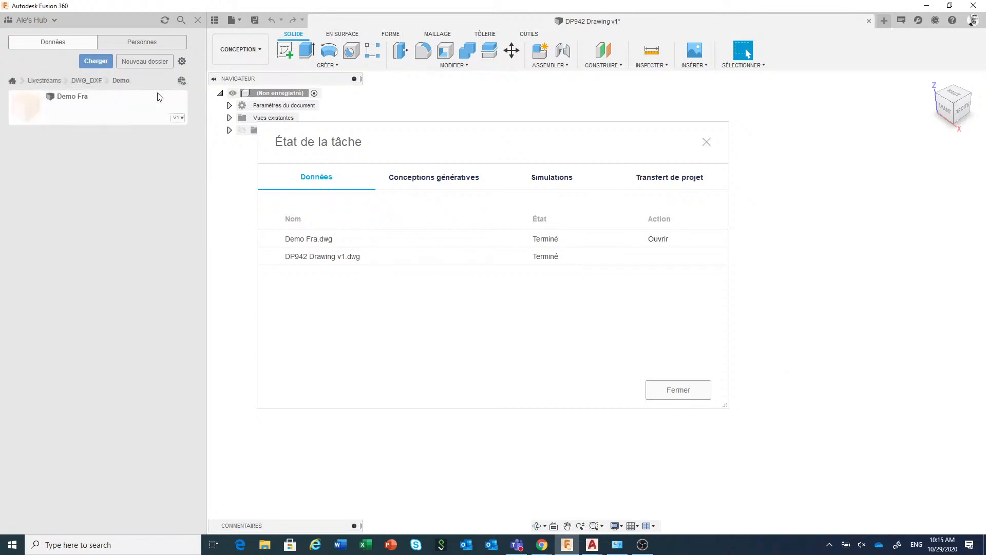
Dismiss the job status list, open the Demo Fra design from the Demo folder to examine its imported sketches, and close it
click(679, 390)
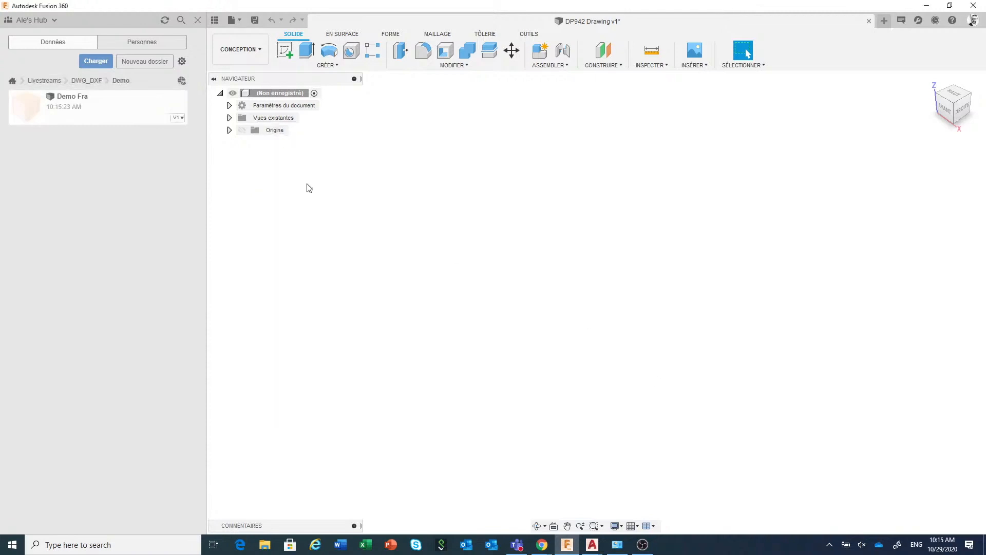
click(178, 121)
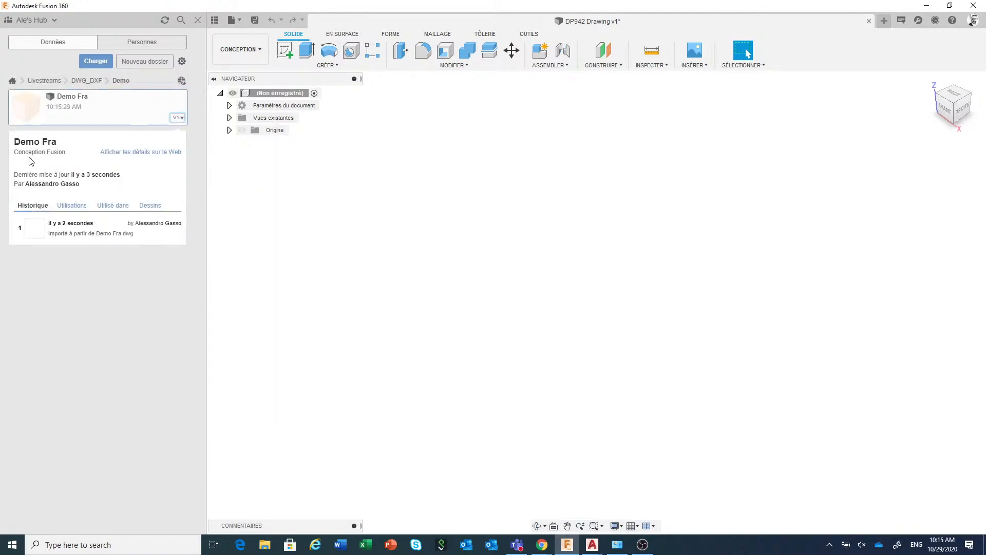
right_click(127, 111)
click(113, 115)
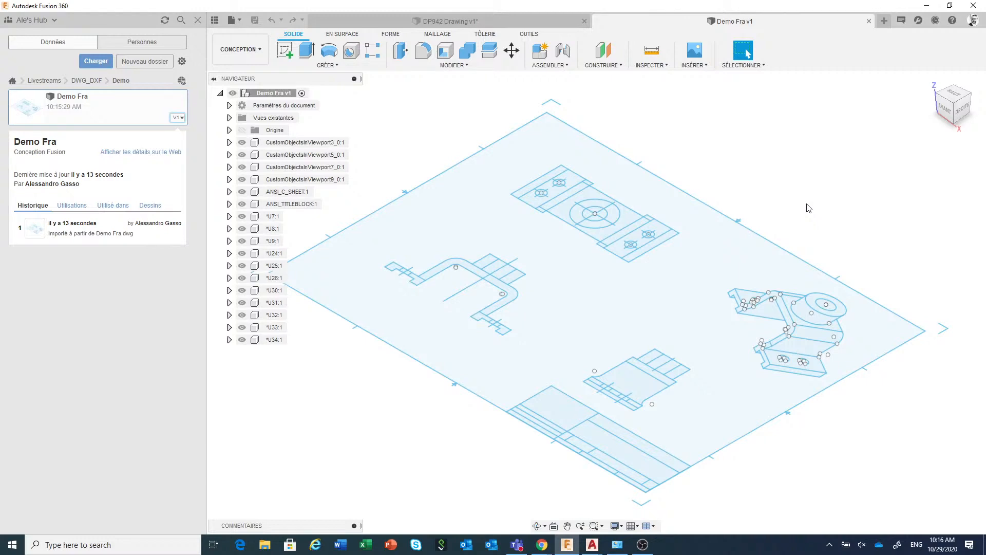
click(868, 21)
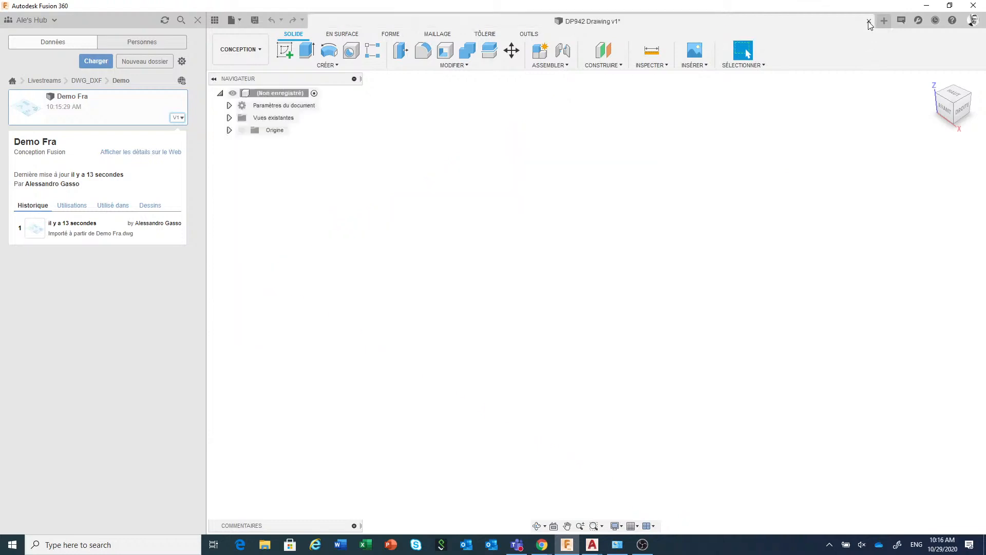
Create a new design and save it as Demo in the Livestreams > DWG_DXF > Demo folder
click(242, 21)
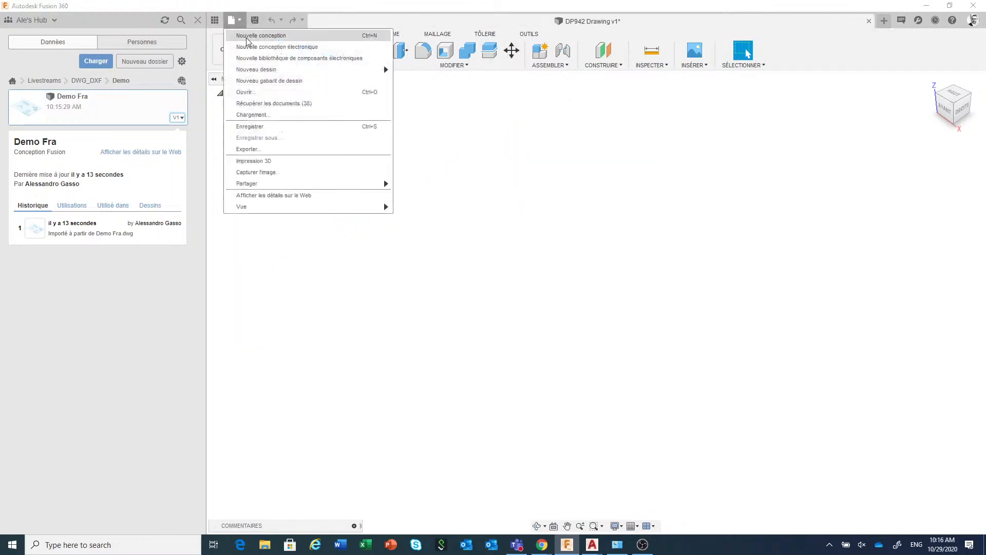
click(248, 35)
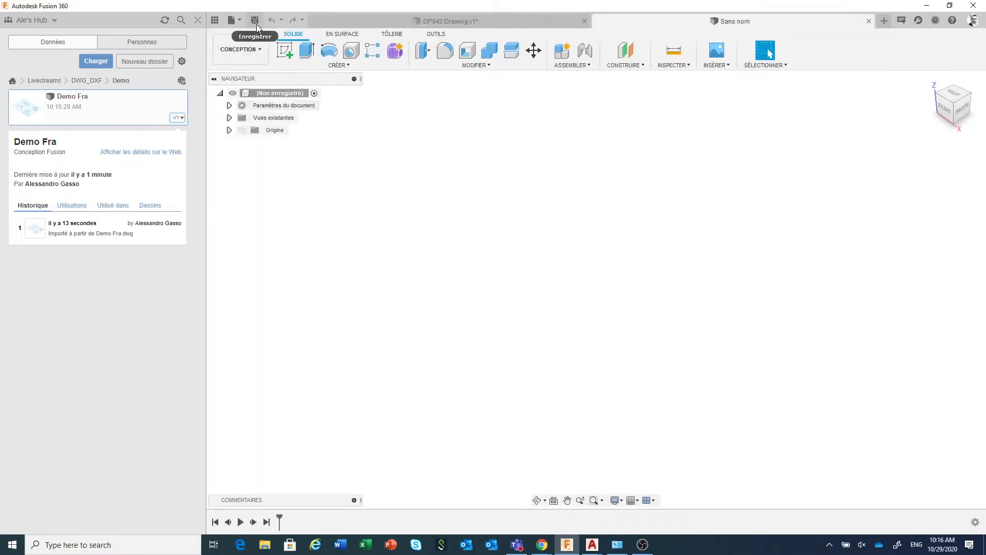
click(254, 21)
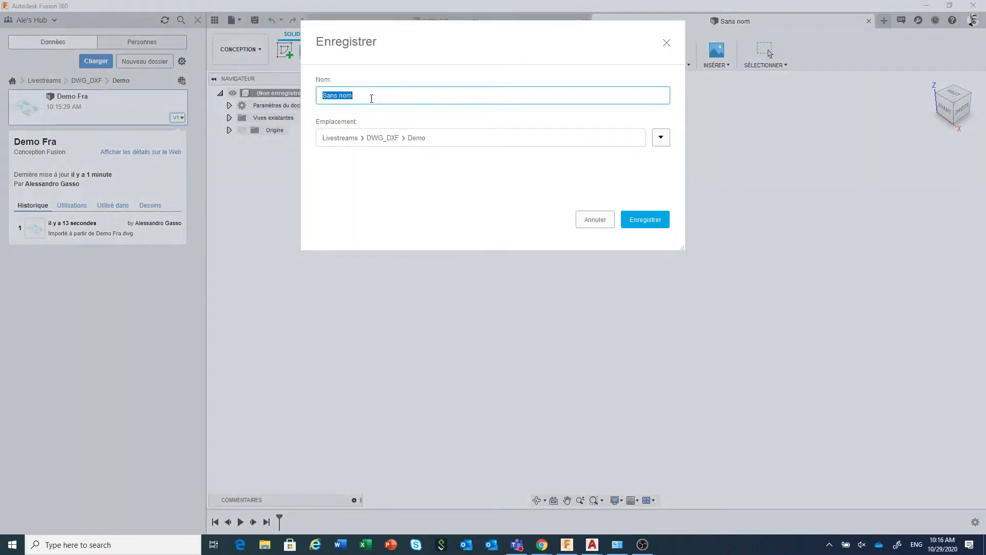
text(Demo)
click(655, 222)
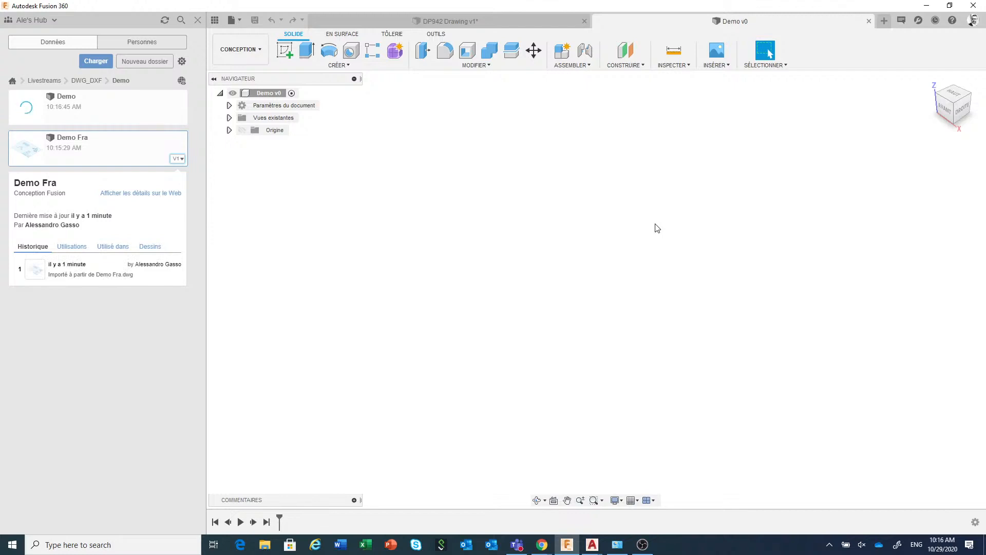
Insert Demo Fra into the active design, show the origin, and move the component point to point from the top view's central circle to the origin
right_click(147, 159)
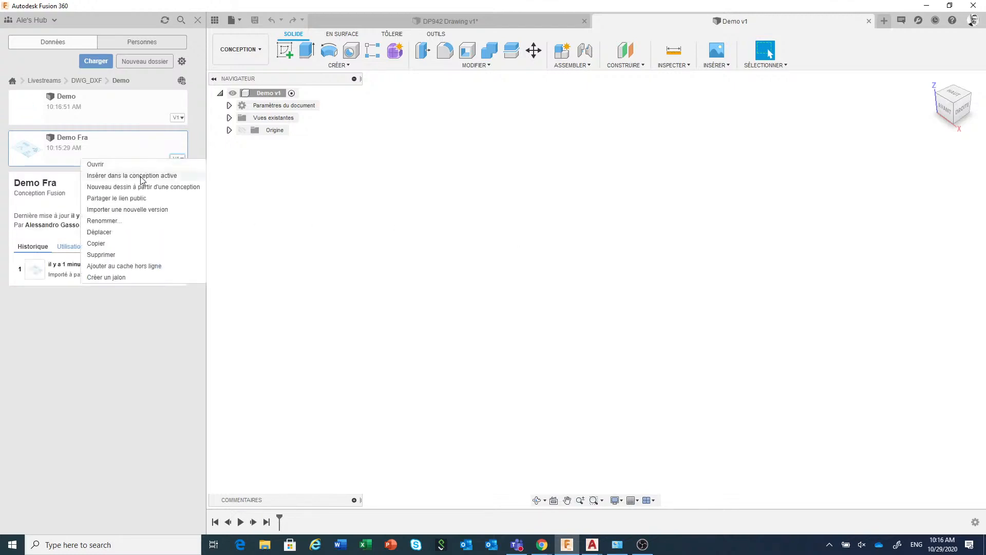
click(141, 176)
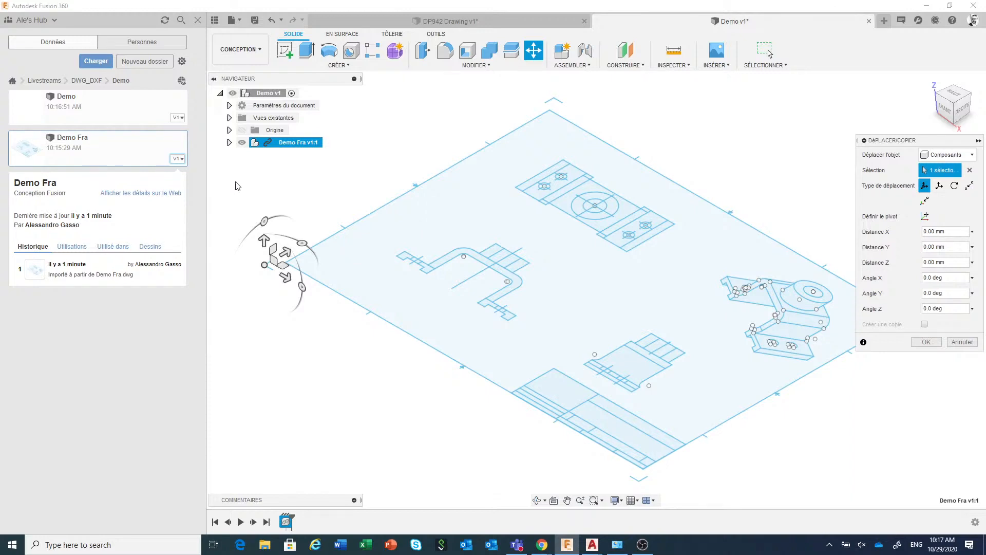
click(243, 131)
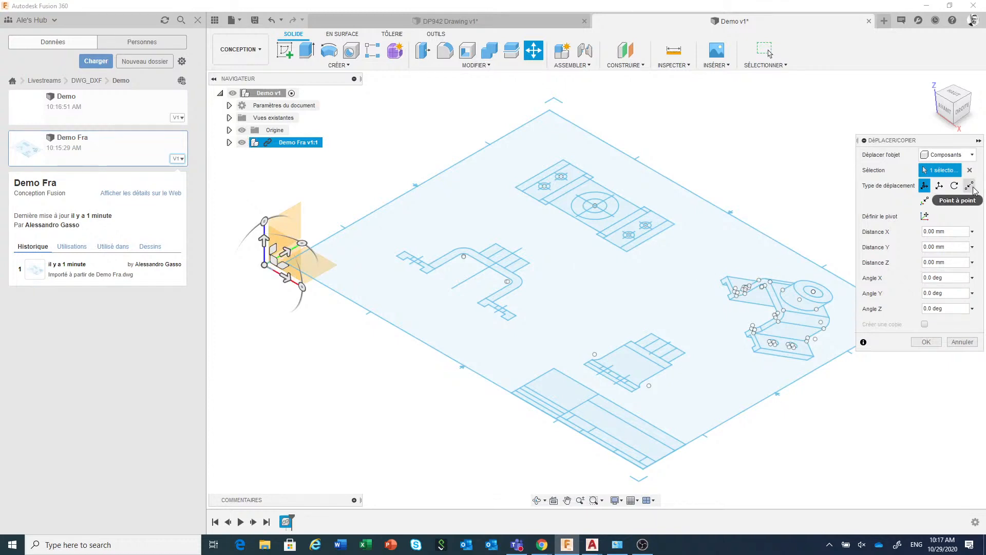
click(971, 186)
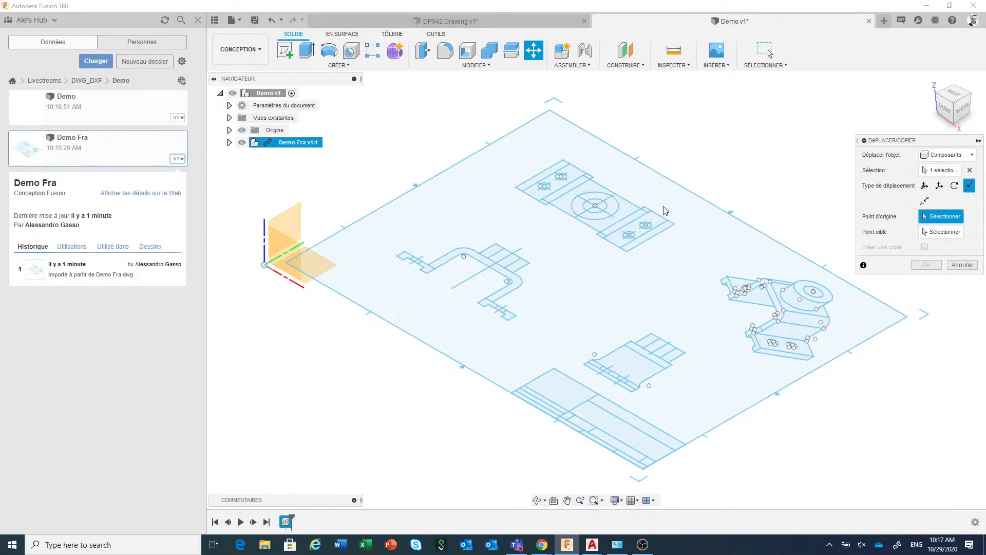
click(596, 207)
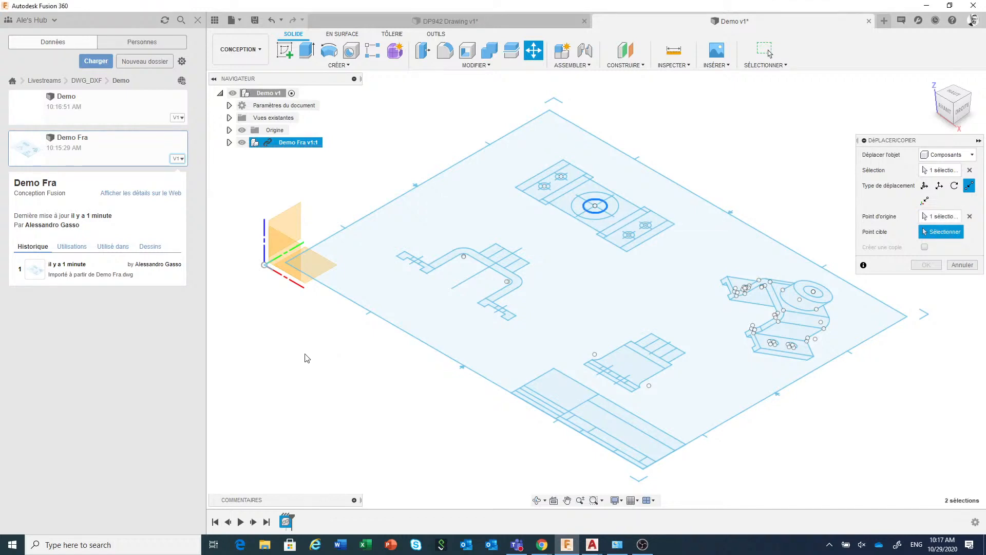
click(264, 265)
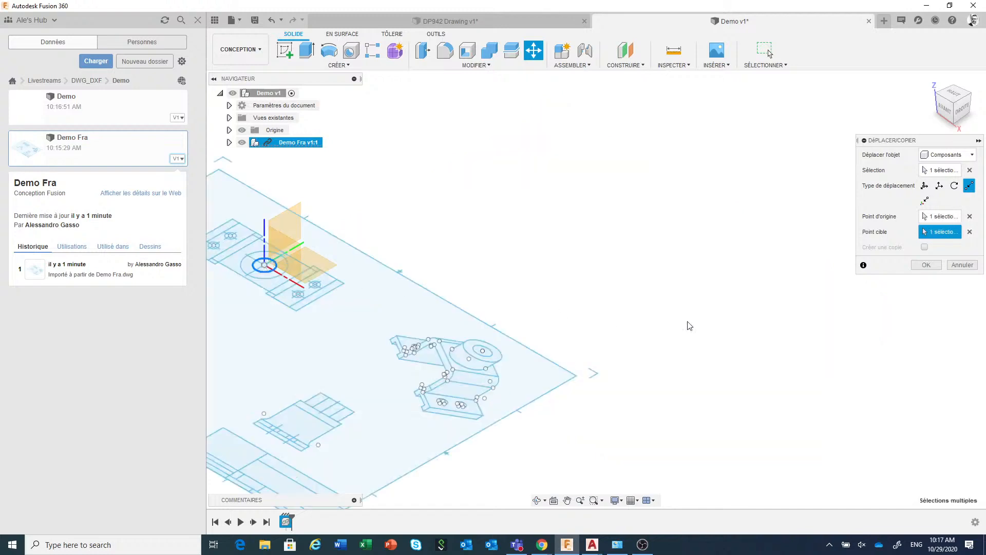
click(920, 266)
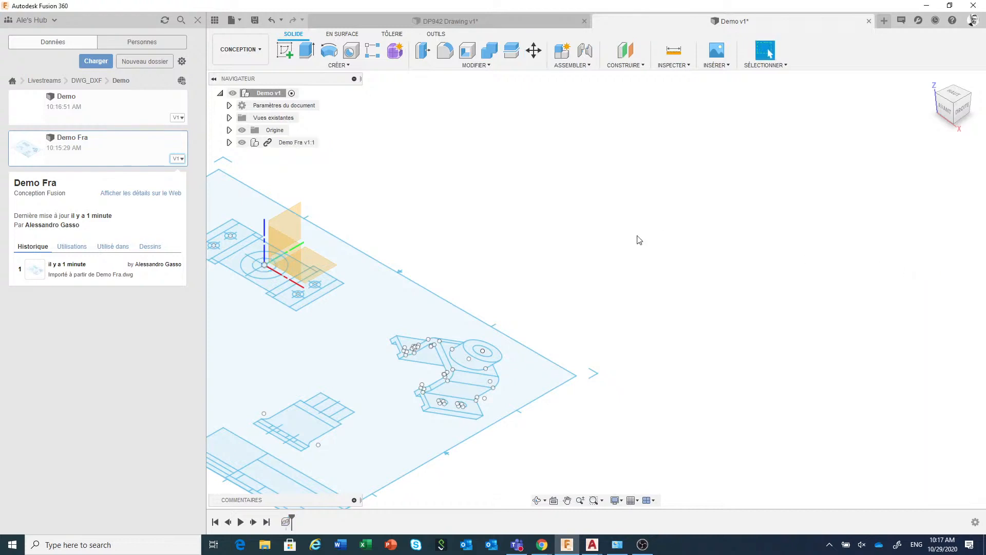
Break the link between the inserted Demo Fra component and its source design
key(F6)
scroll(637, 240, down, 3)
middle_drag(636, 240, 724, 228)
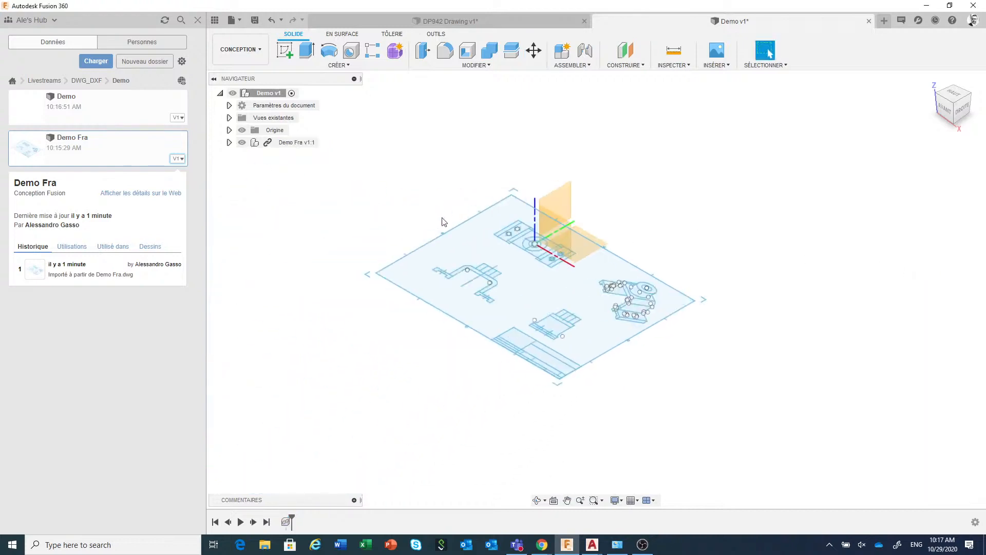
scroll(444, 224, up, 2)
scroll(445, 224, up, 1)
right_click(290, 143)
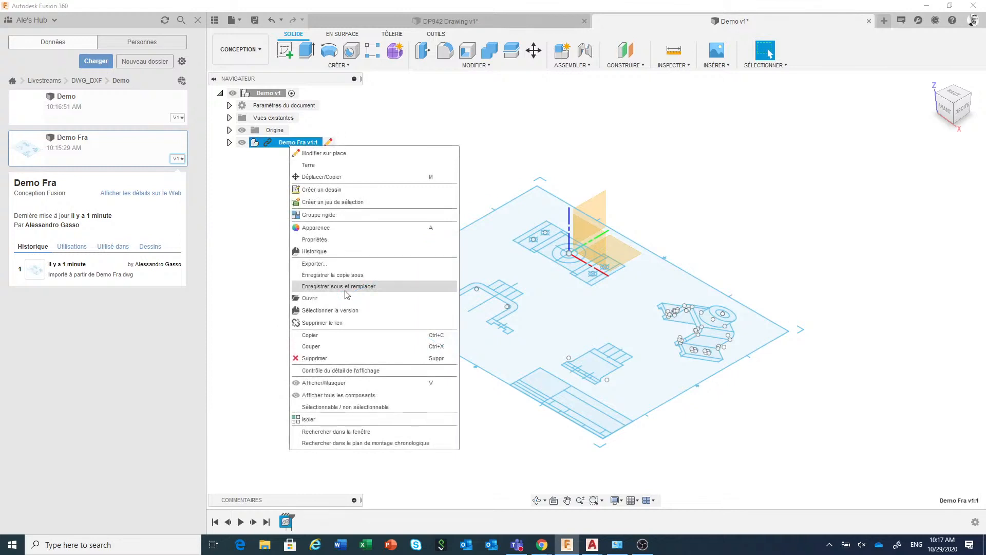
click(345, 323)
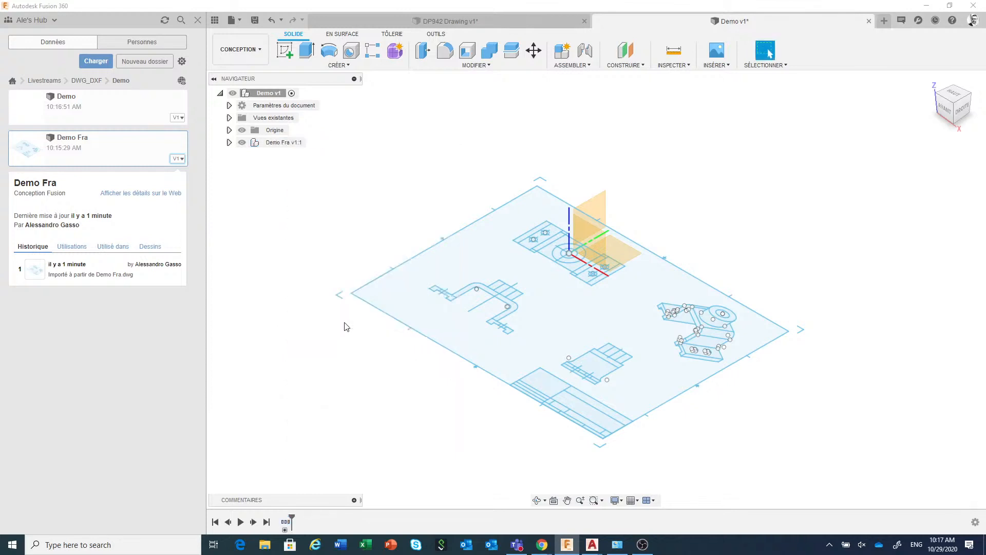
Delete the sheet, title block and annotation components from ANSI_C_SHEET through *U34 inside Demo Fra
click(229, 142)
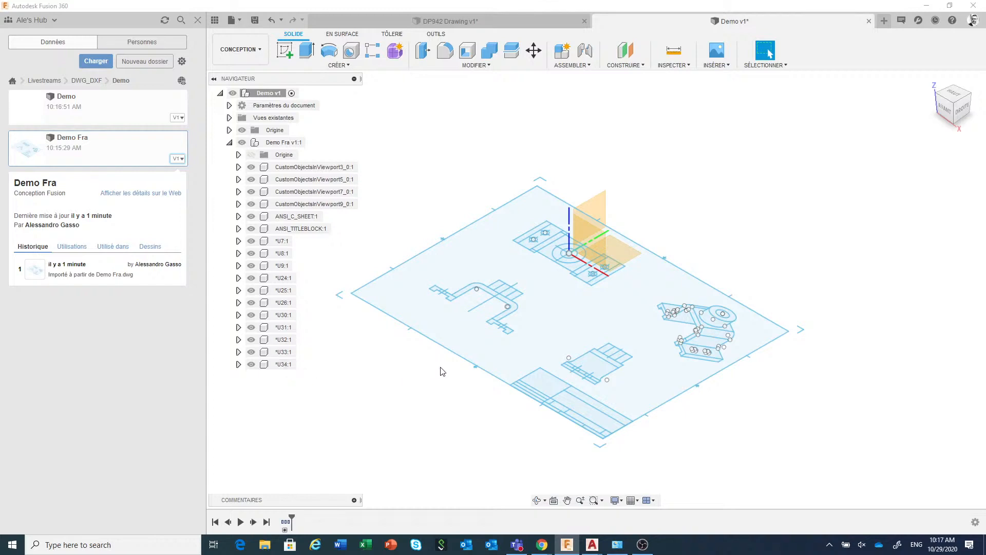
click(283, 365)
shift+click(300, 217)
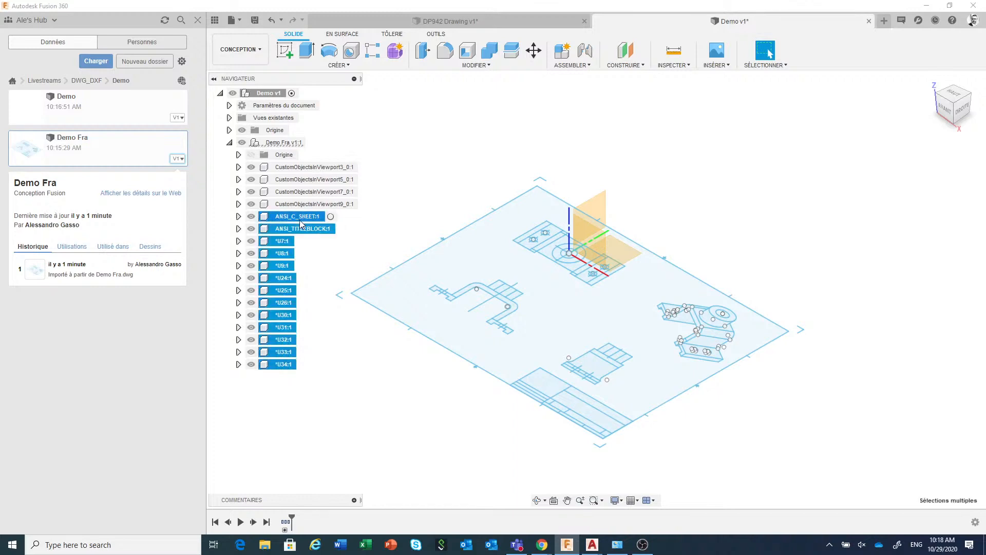
right_click(300, 220)
click(334, 365)
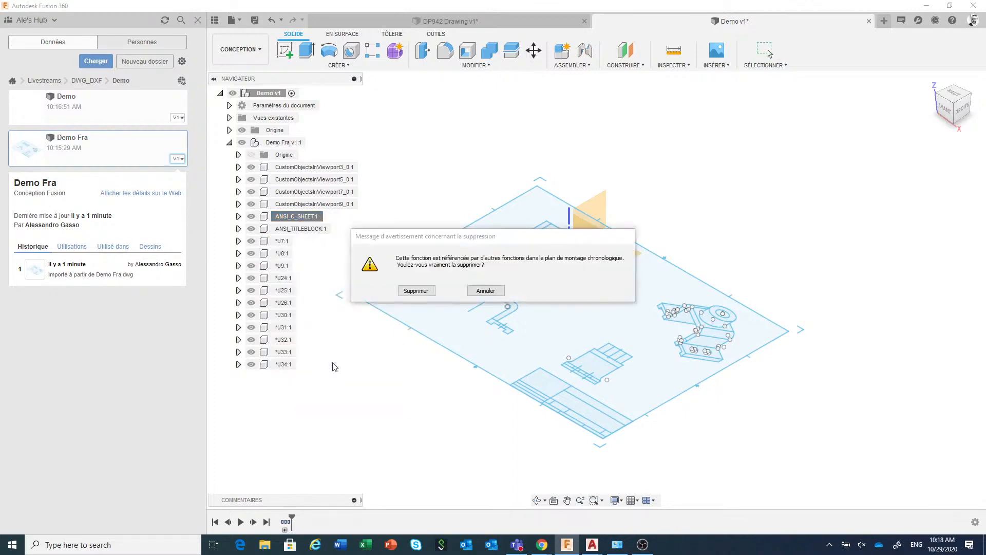
click(416, 296)
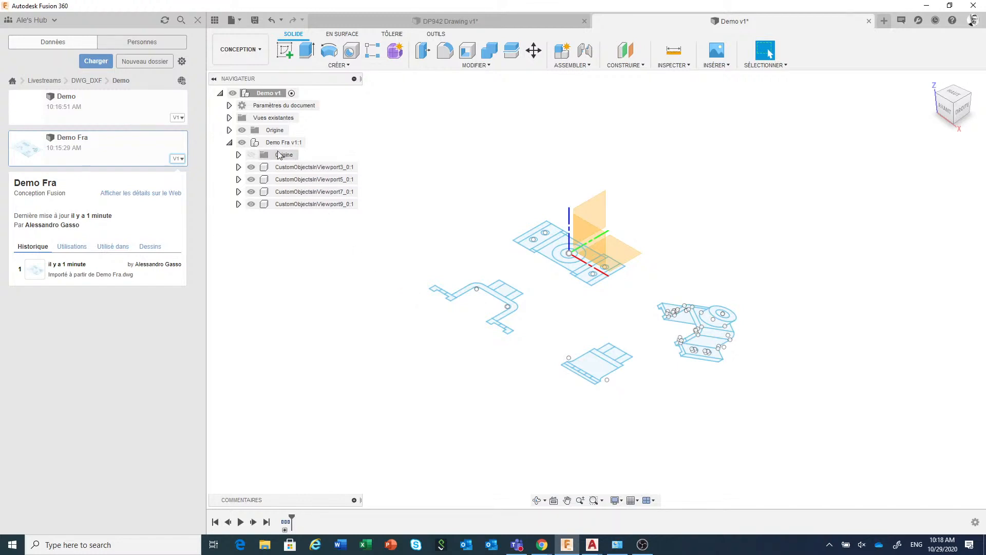
Hide the design's origin and delete the CustomObjectsInViewport3, CustomObjectsInViewport7 and CustomObjectsInViewport9 components from Demo Fra
click(243, 132)
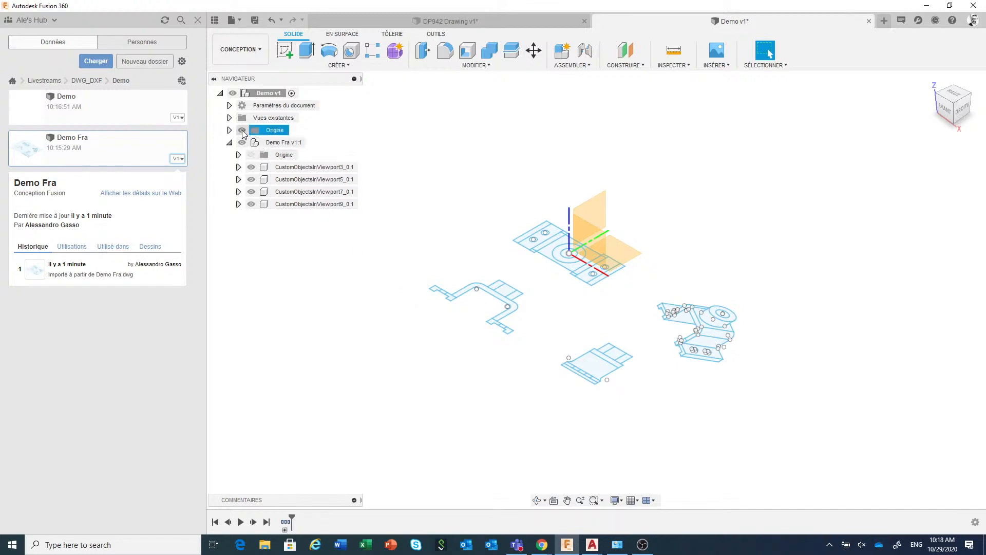
click(242, 131)
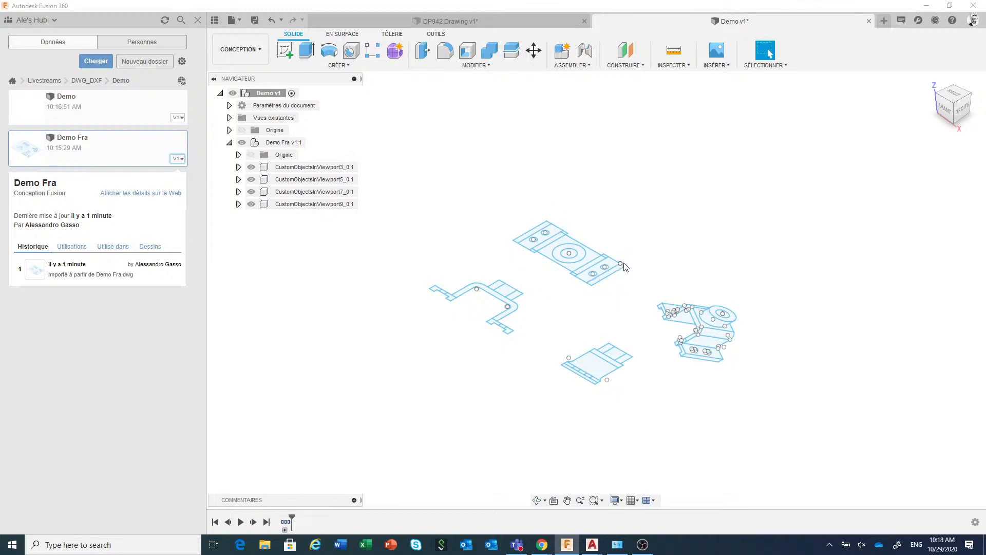
click(287, 167)
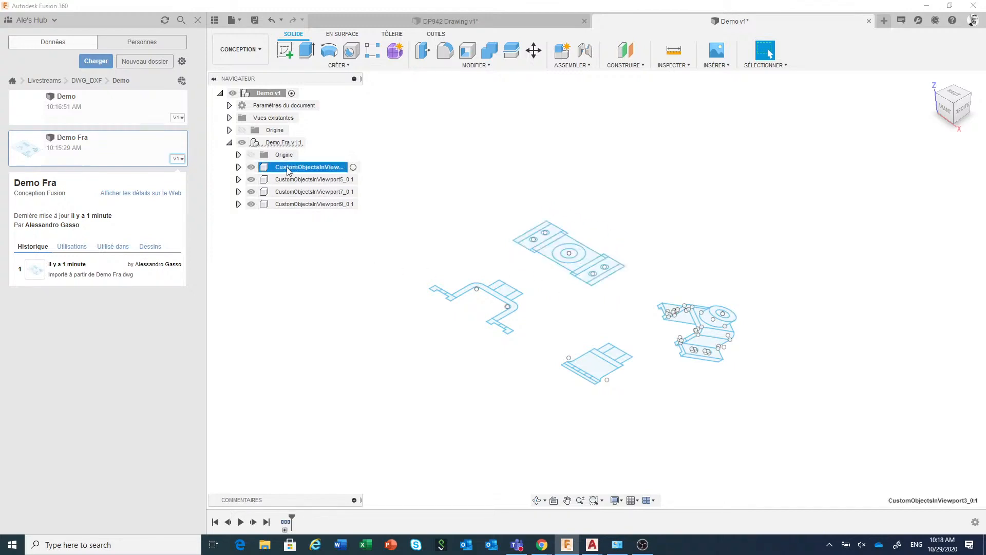
ctrl+click(298, 192)
ctrl+click(297, 204)
right_click(298, 205)
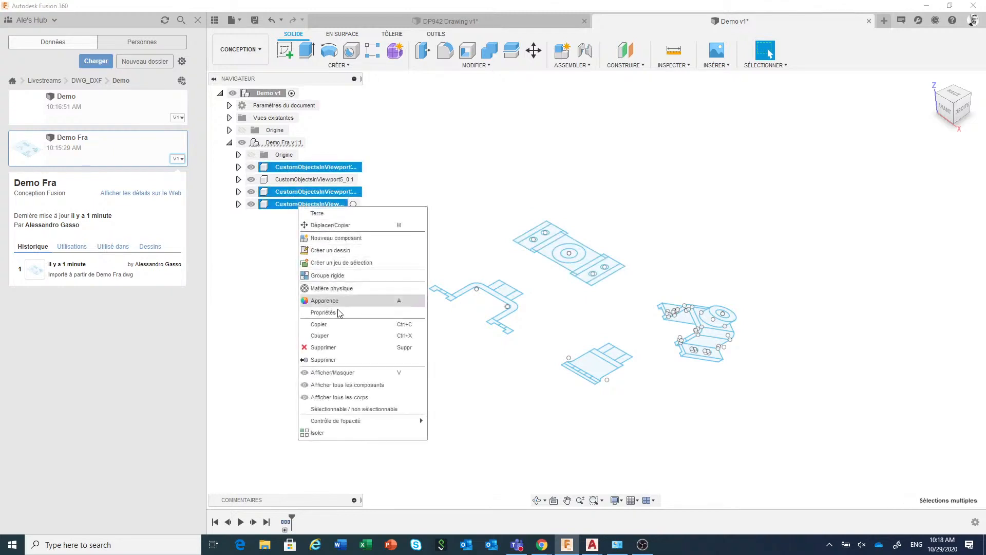
click(318, 347)
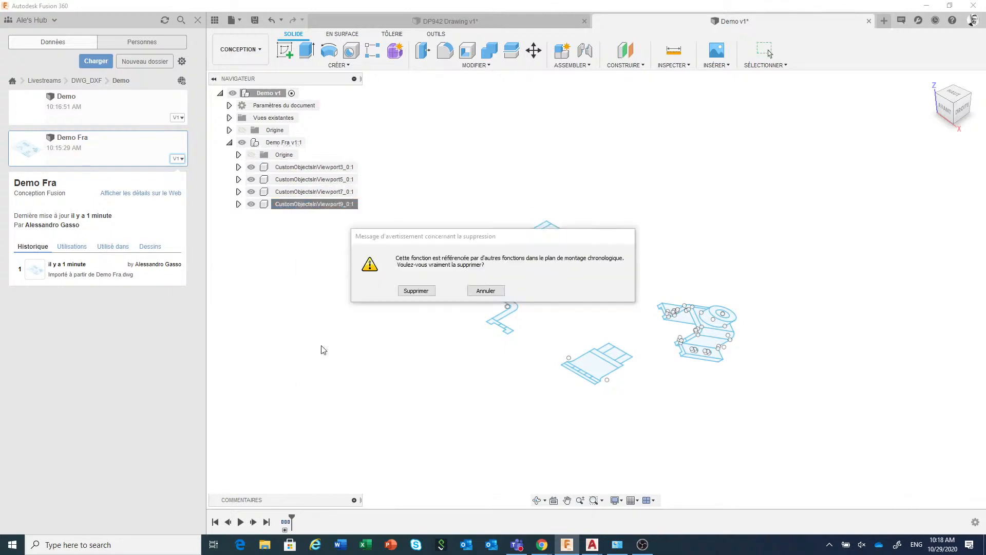
click(415, 290)
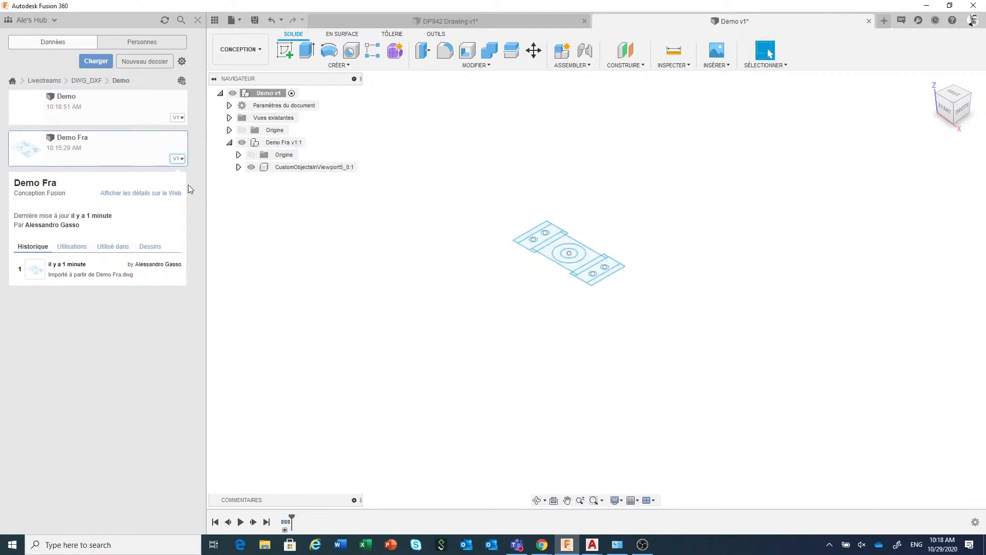
Insert a second copy of Demo Fra into the active design and rotate it 90 degrees about the X axis
right_click(139, 153)
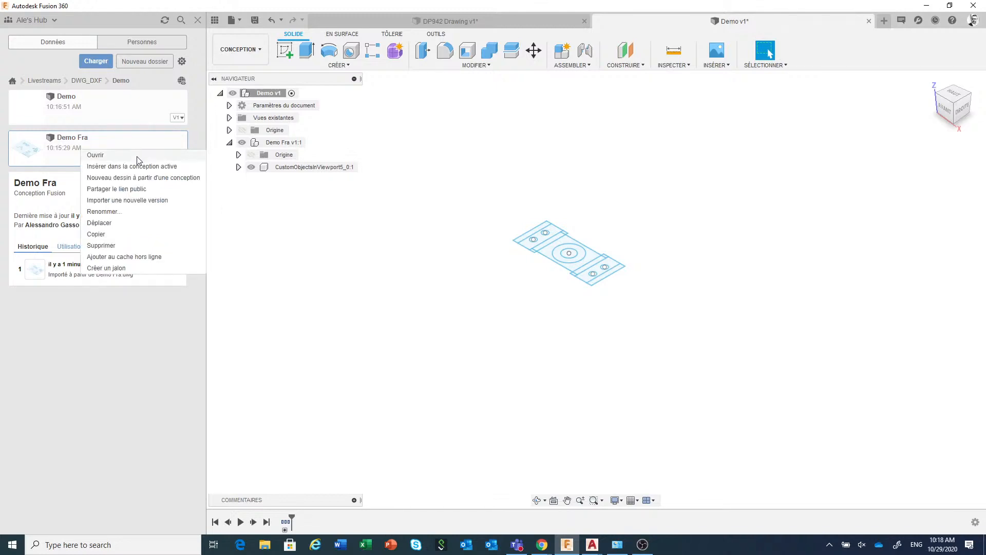
click(137, 168)
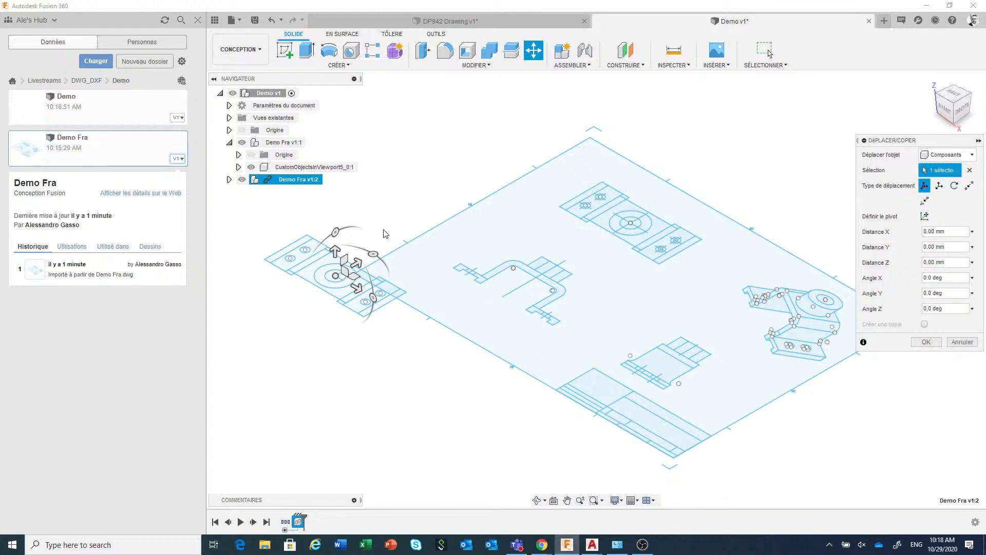
drag(336, 230, 292, 257)
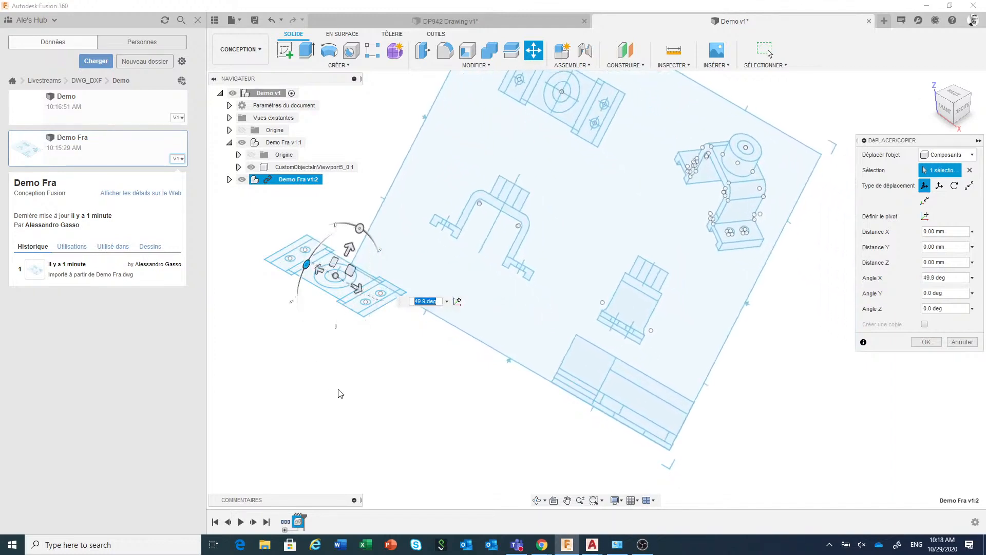
text(90)
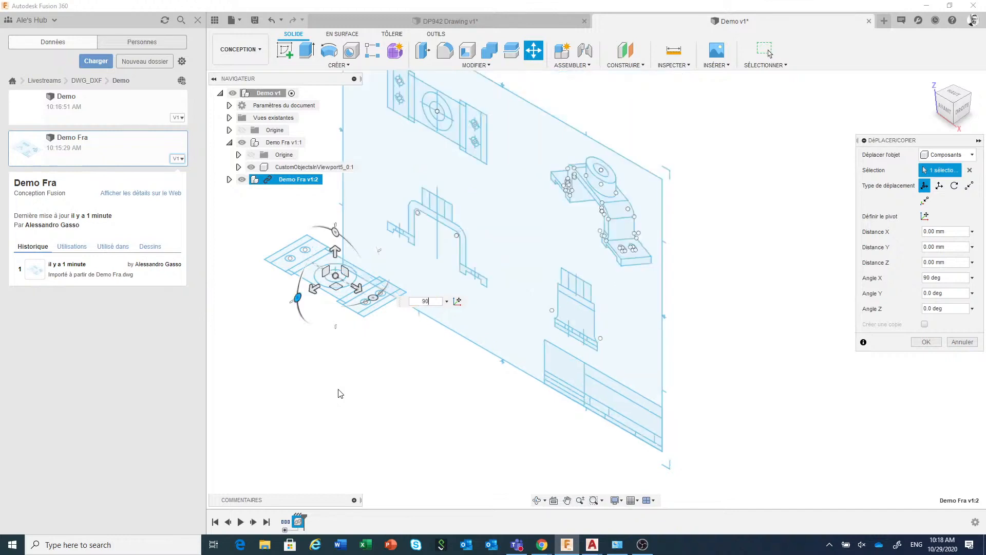
Move the second Demo Fra copy point to point from the front view's outer foot end to the plan view's end-edge midpoint
click(969, 186)
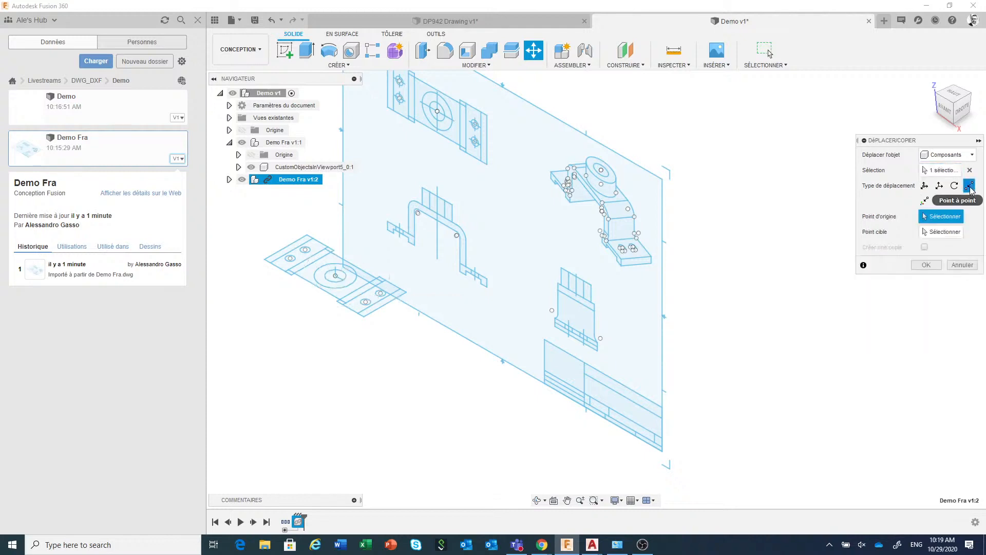
click(487, 288)
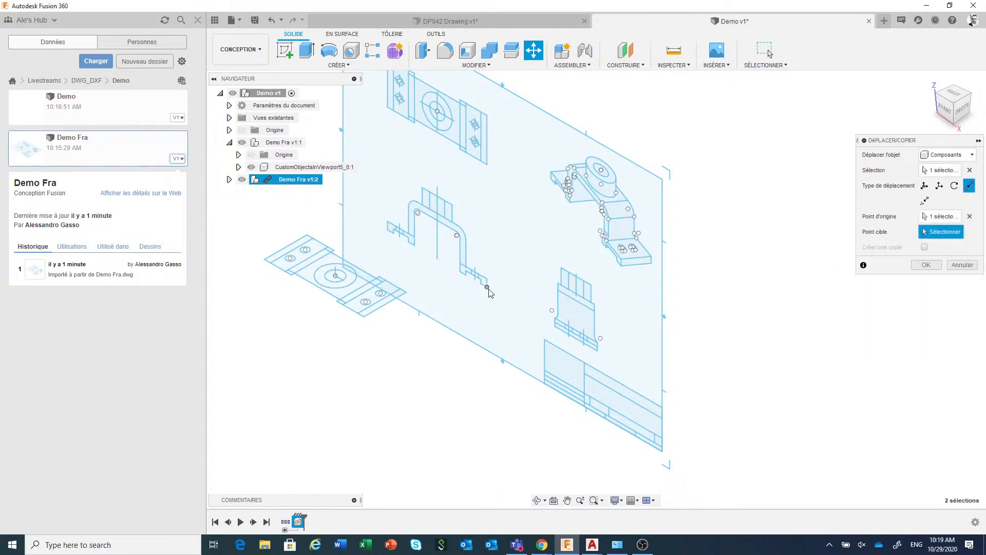
click(386, 310)
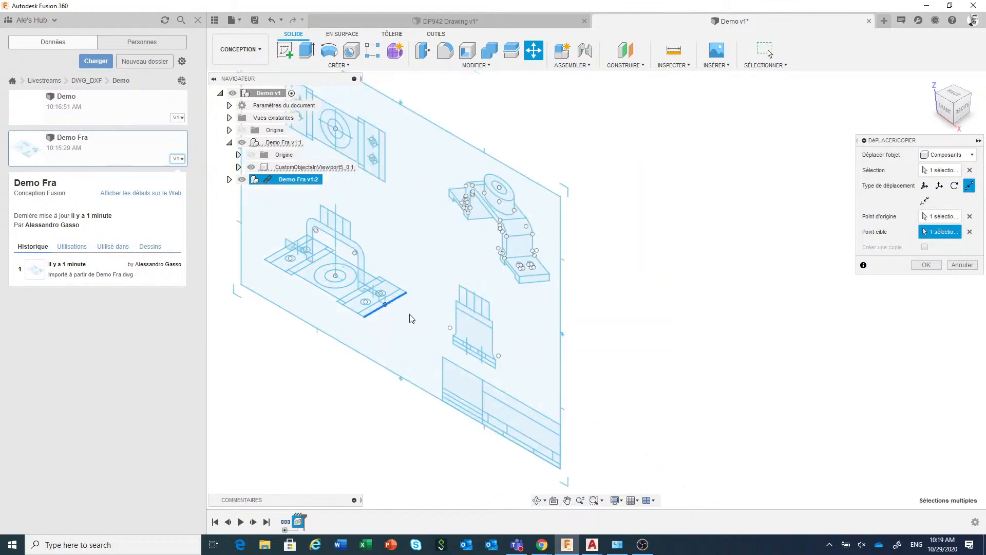
middle_drag(631, 364, 747, 383)
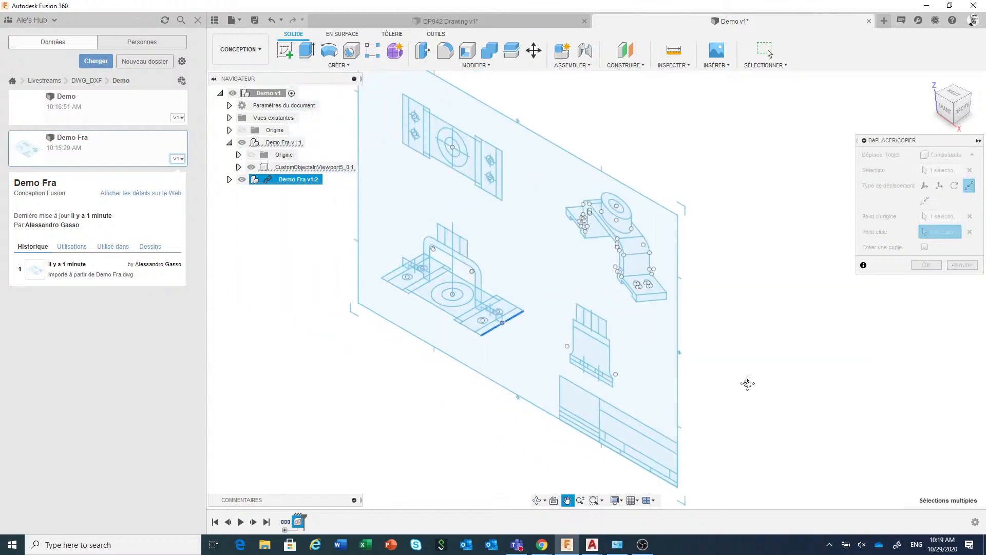
scroll(748, 384, down, 2)
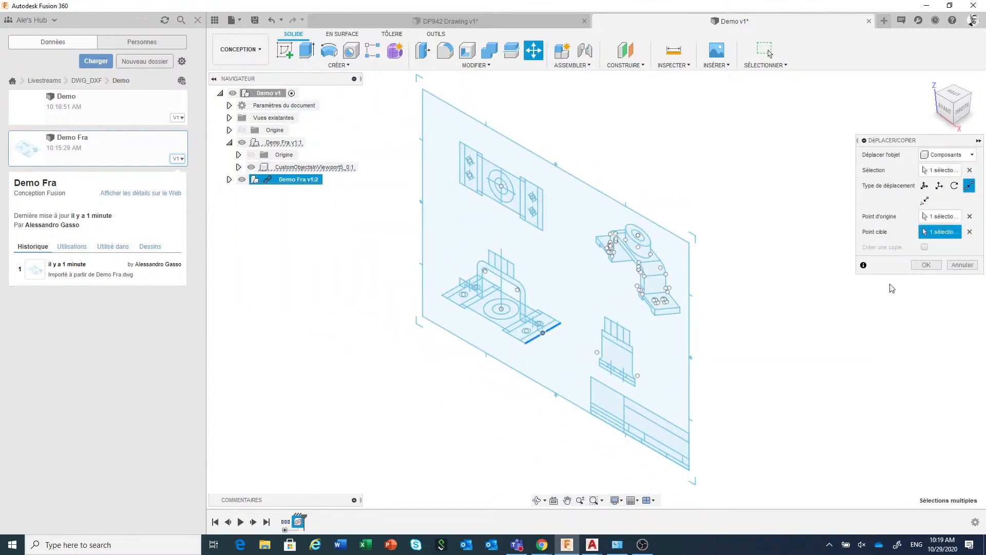
click(926, 264)
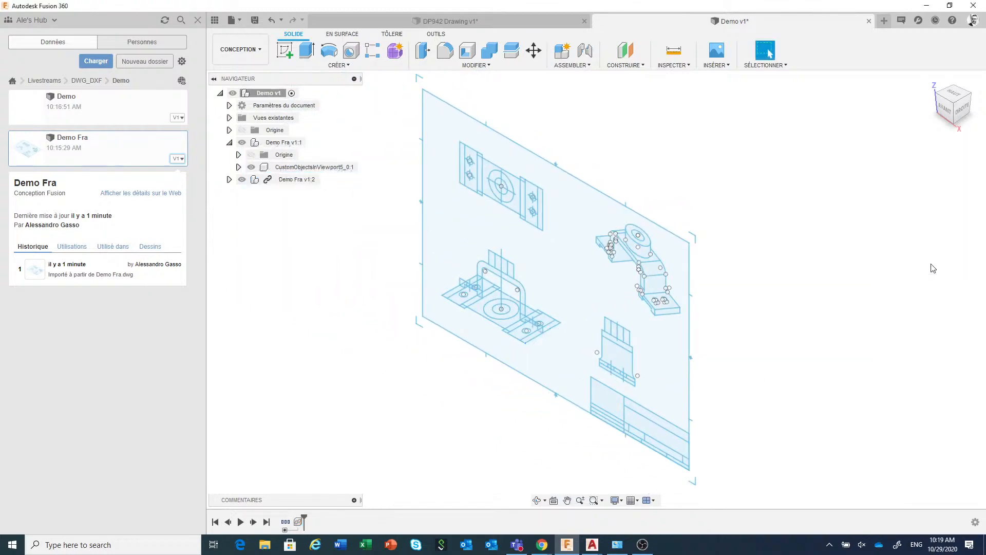
Break the second Demo Fra copy's link to its source and delete its components from ANSI_C_SHEET through *U34
right_click(288, 179)
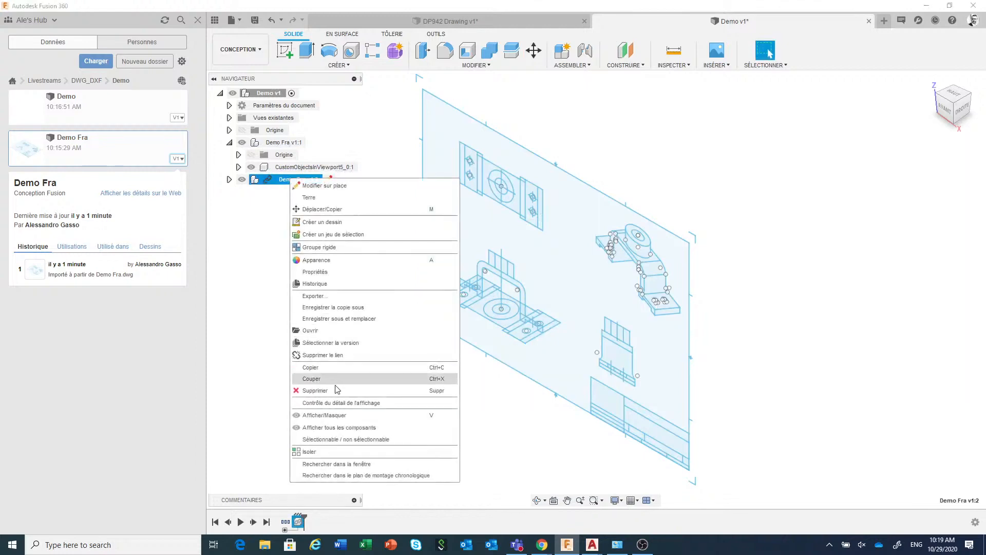
click(339, 359)
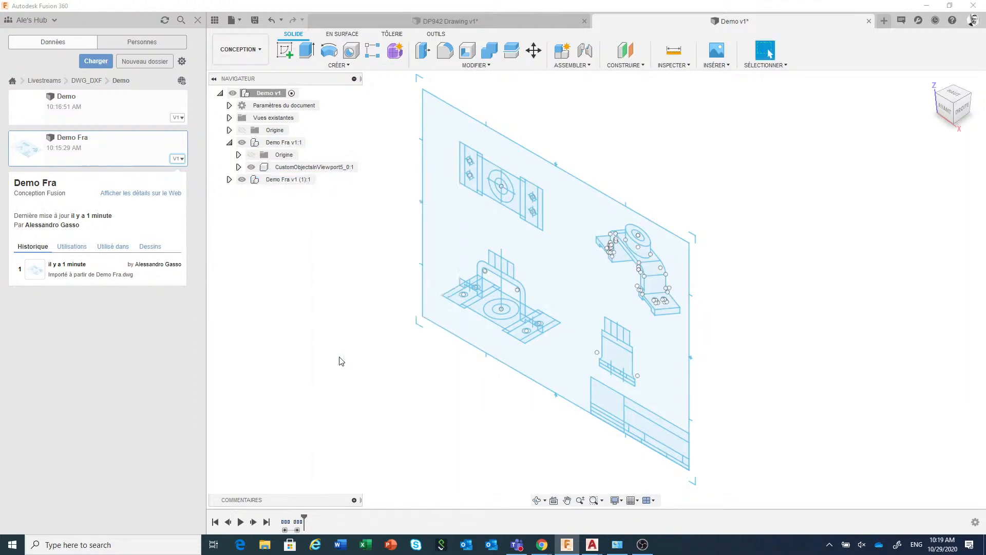
click(229, 142)
click(229, 154)
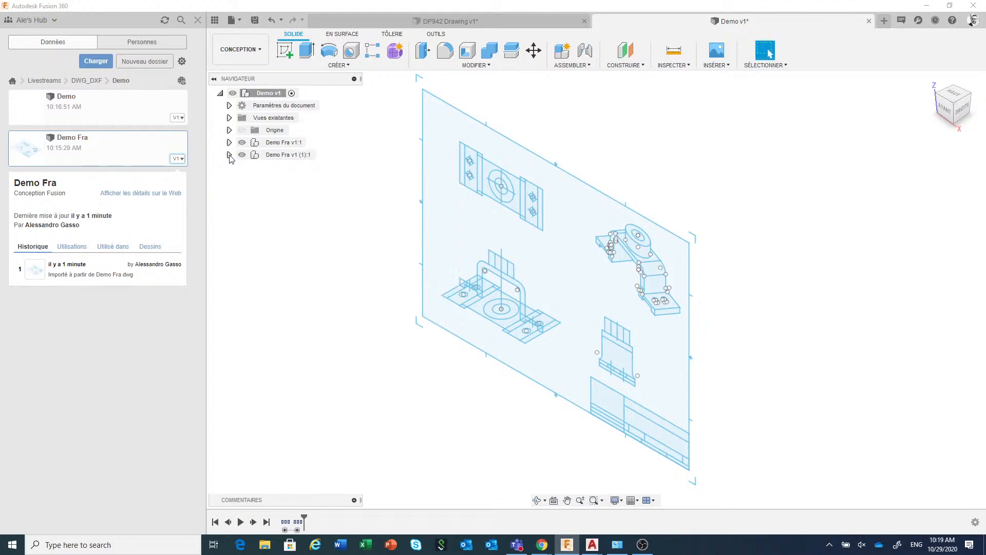
click(290, 379)
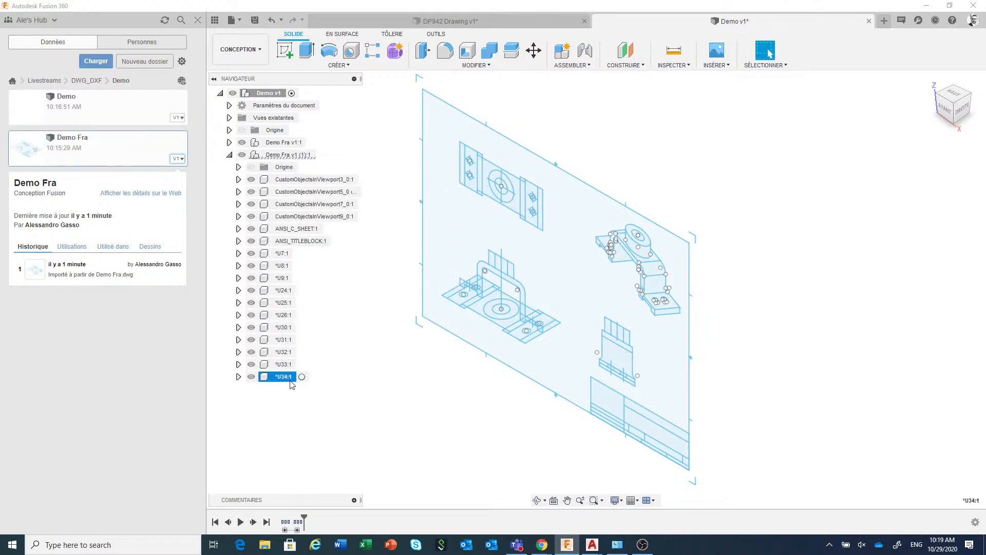
shift+click(301, 229)
right_click(302, 230)
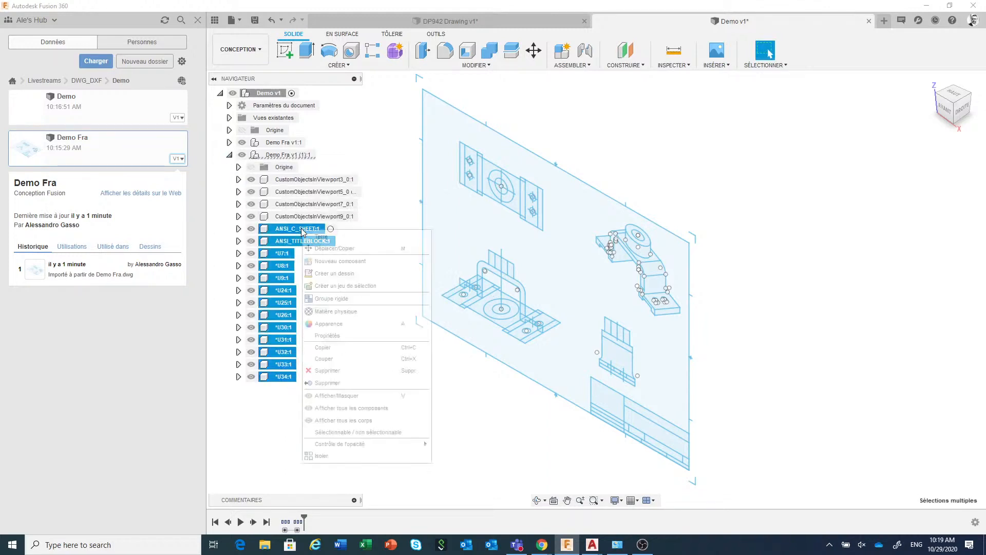
click(325, 370)
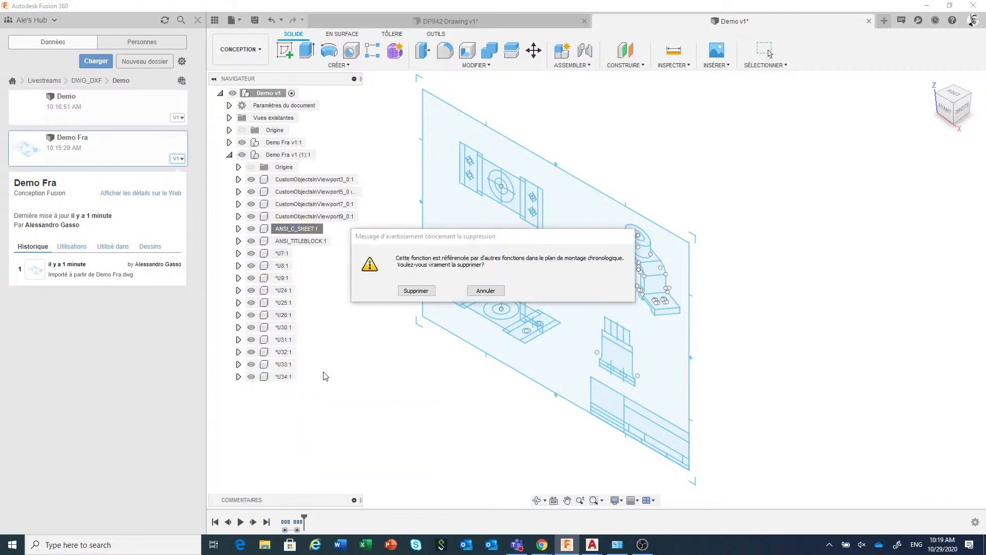
click(415, 290)
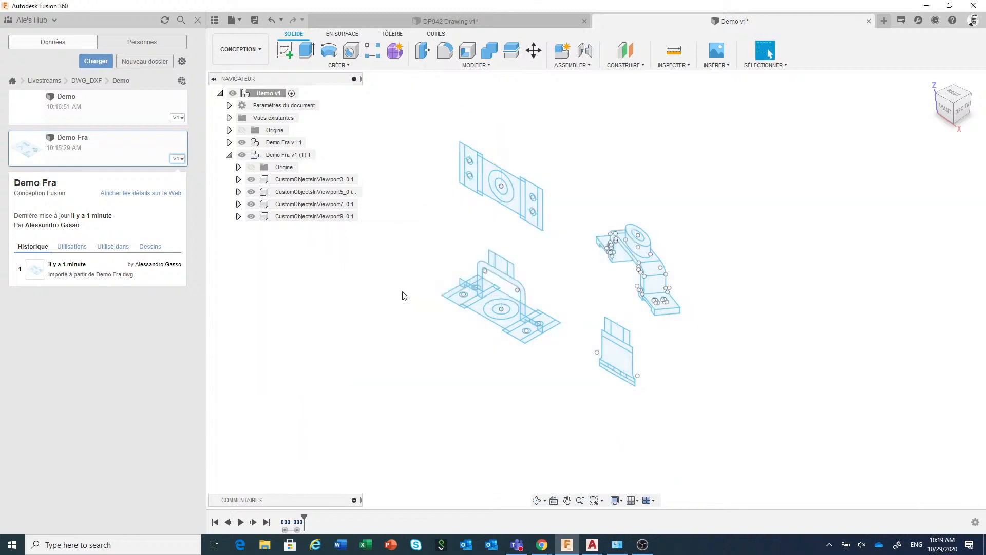
Delete the CustomObjectsInViewport5, CustomObjectsInViewport7 and CustomObjectsInViewport9 components from the second Demo Fra copy
click(251, 179)
click(252, 180)
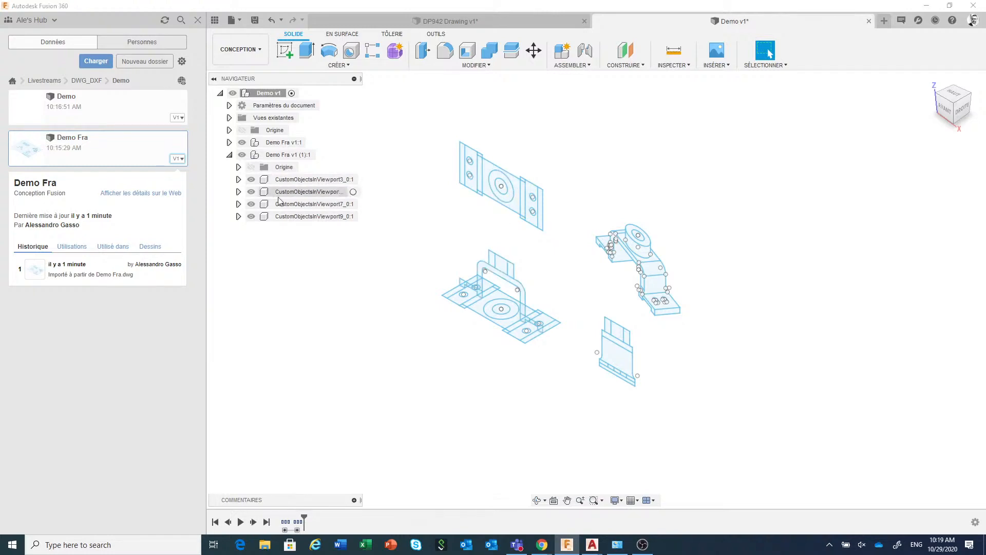
click(288, 194)
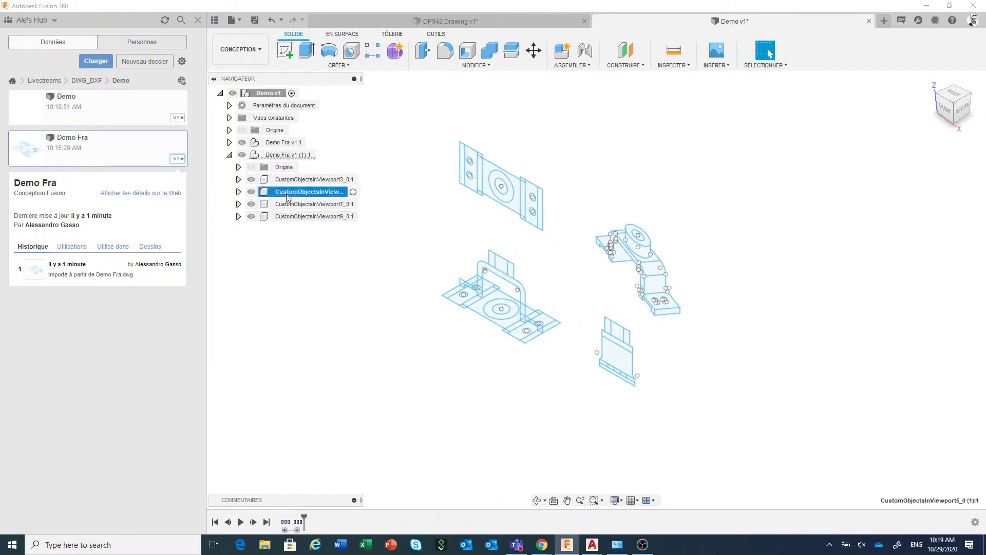
shift+click(294, 218)
right_click(294, 221)
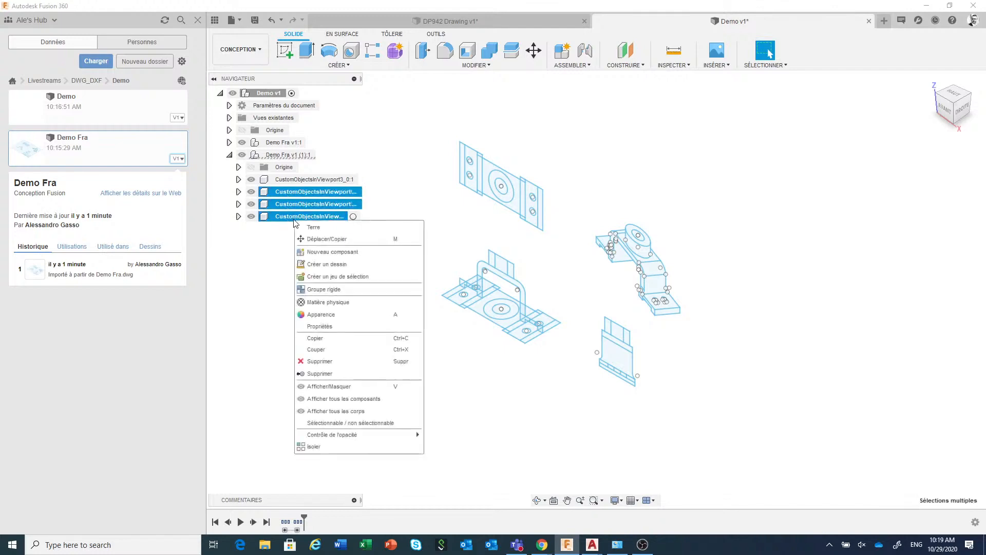
click(324, 361)
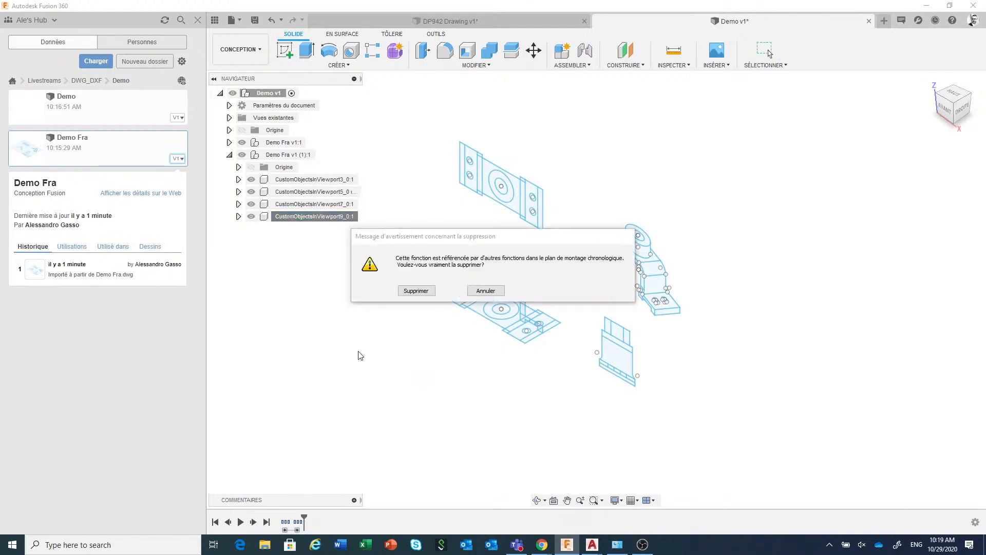
click(425, 291)
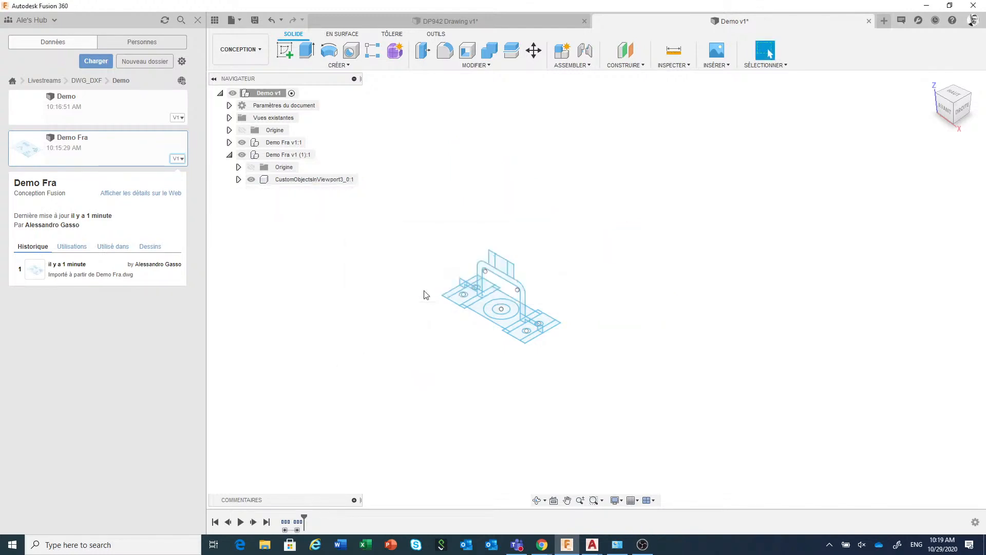
click(229, 156)
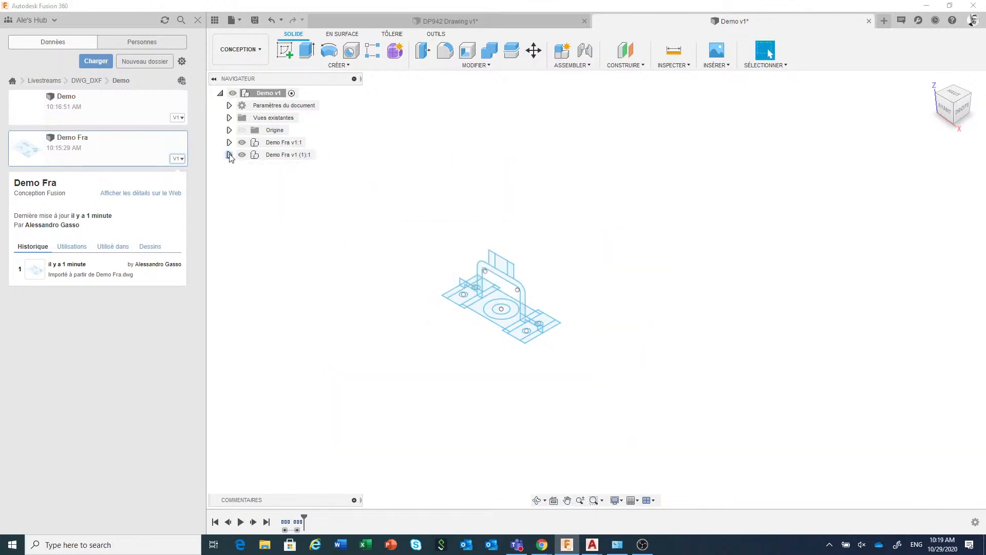
Insert a third copy of Demo Fra into the active design and rotate it 90 degrees about both the X and Y axes
right_click(154, 161)
click(146, 177)
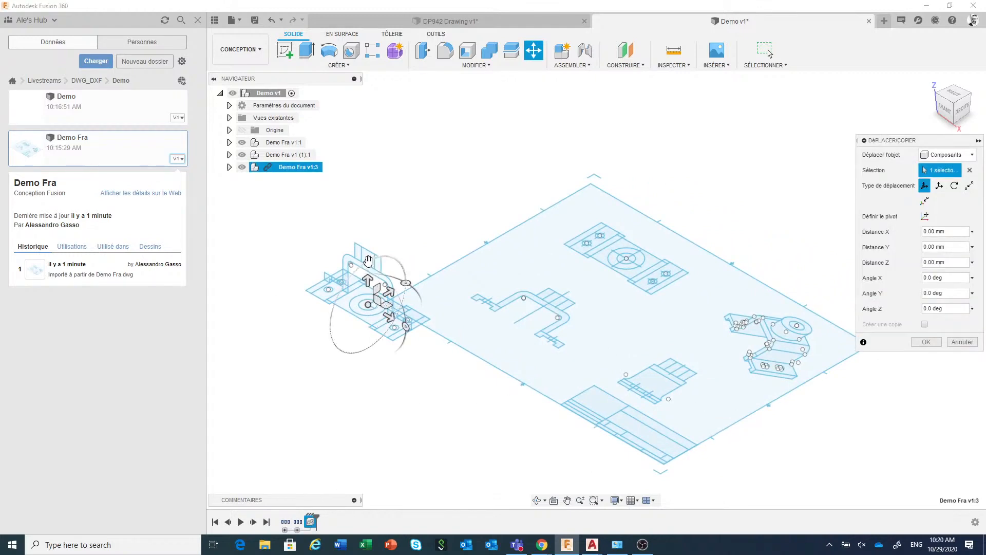
drag(368, 261, 326, 307)
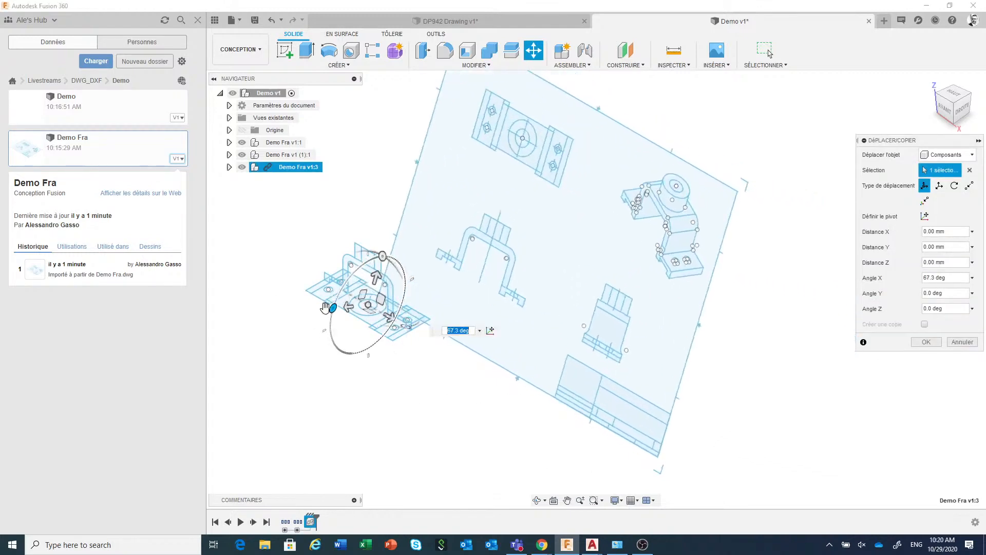
text(90)
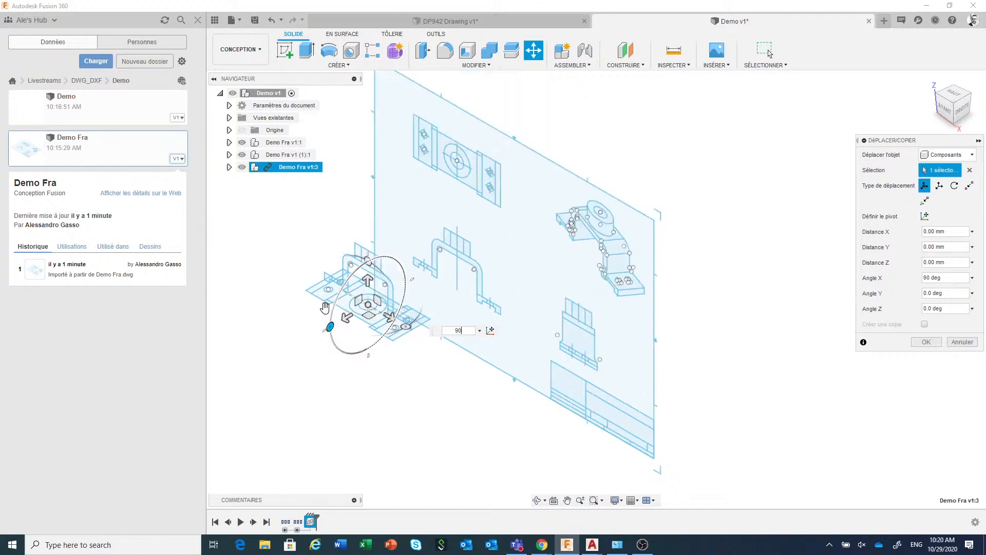
mouse_move(409, 325)
mouse_down()
mouse_move(455, 304)
mouse_move(462, 287)
mouse_up()
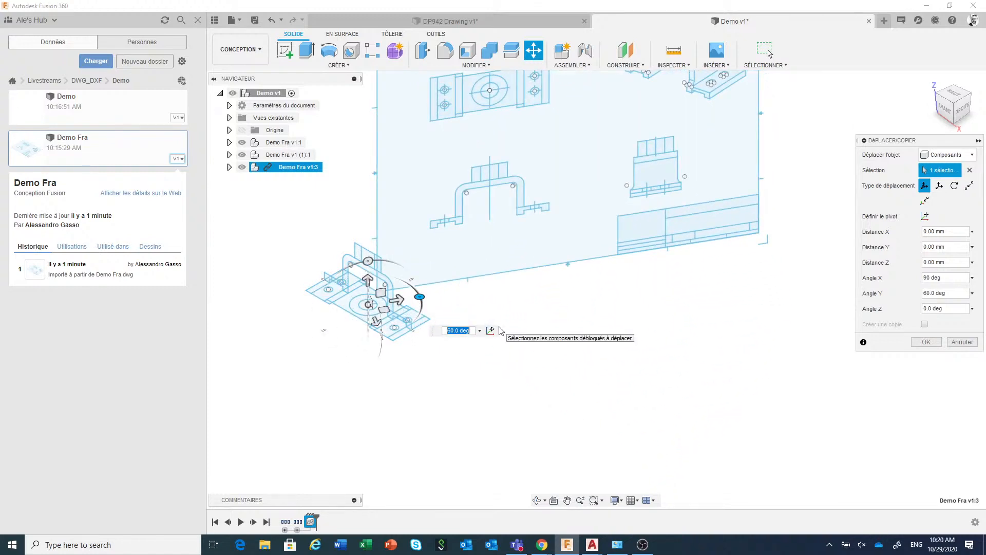
text(90)
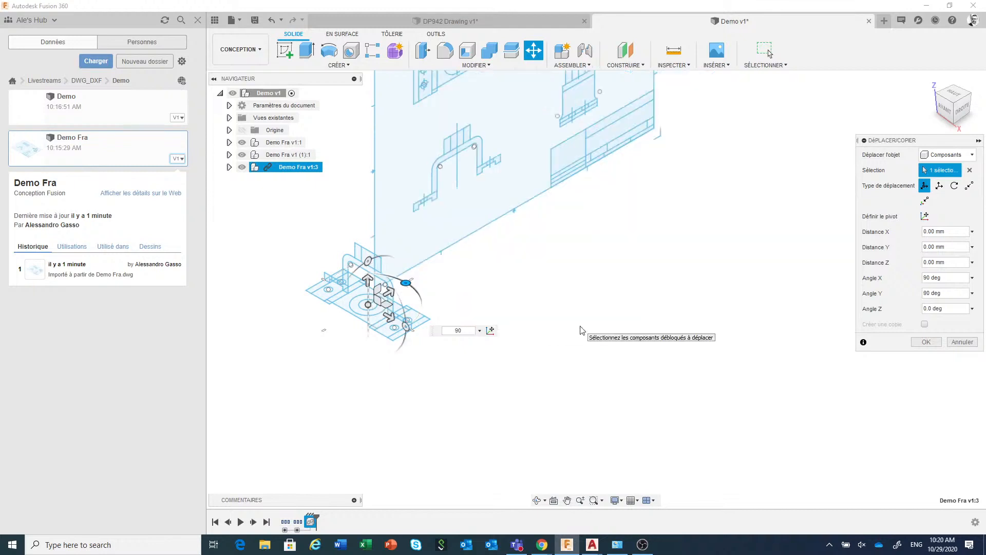
key(Return)
middle_drag(582, 330, 590, 396)
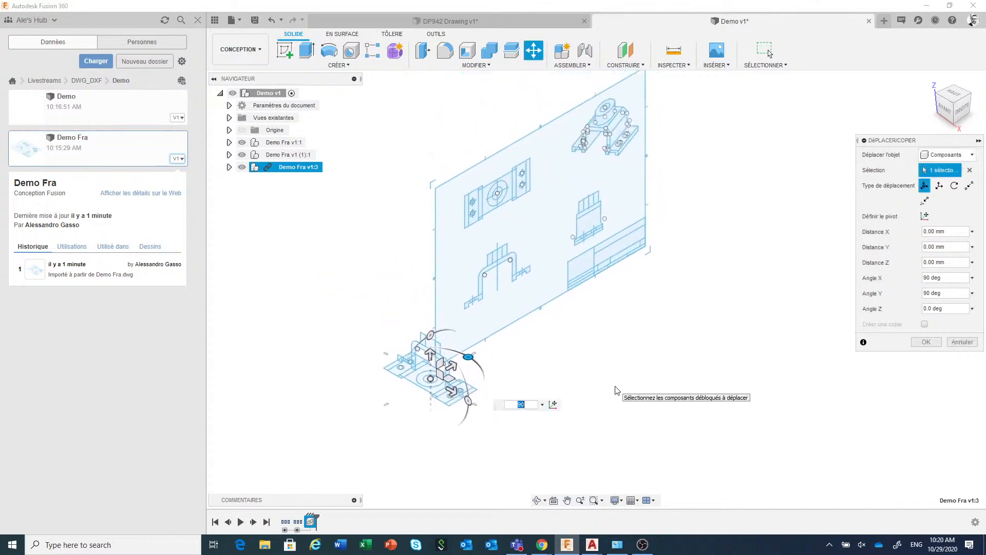
Move the third Demo Fra copy point to point from the side view's bottom-edge midpoint to the centre of the plan view's circle
click(970, 187)
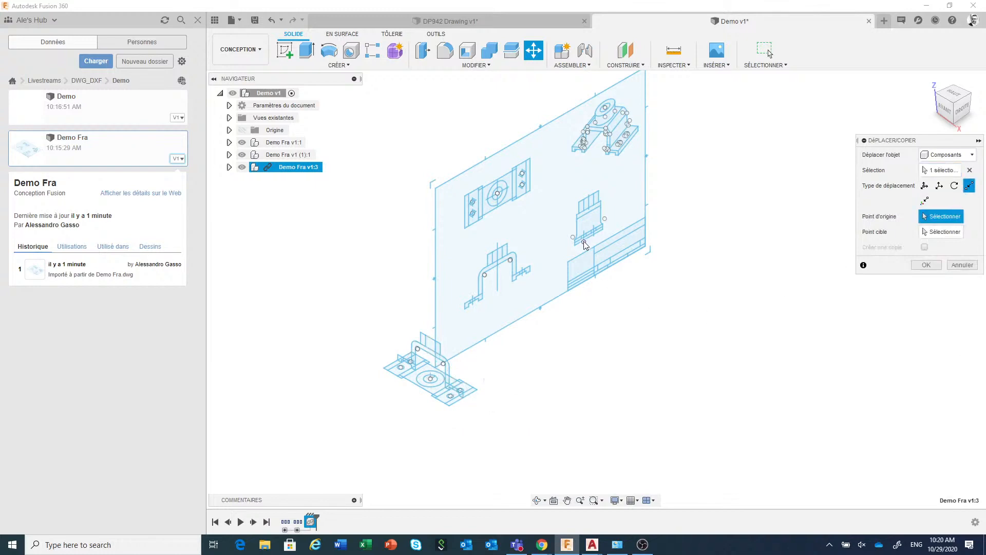
scroll(586, 246, up, 5)
scroll(591, 251, down, 2)
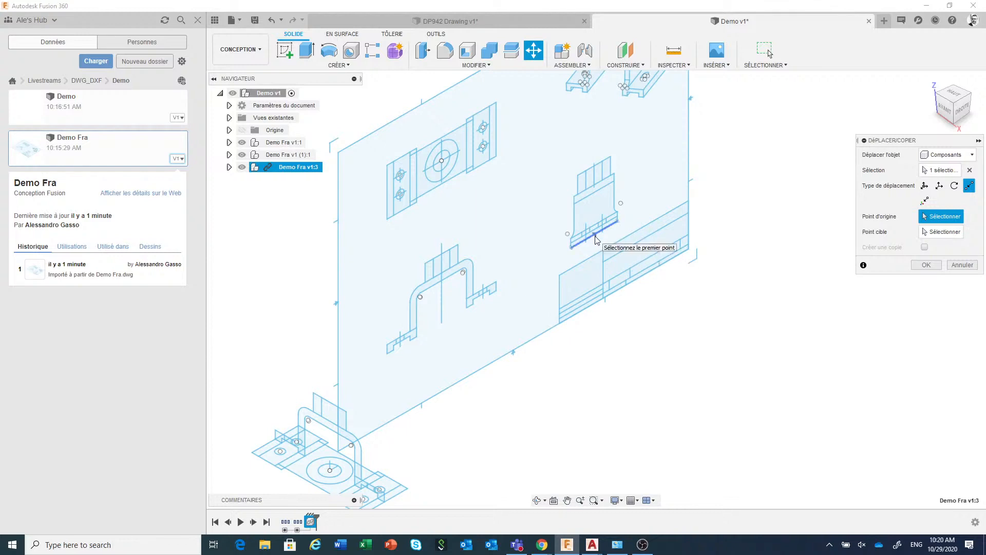
click(596, 237)
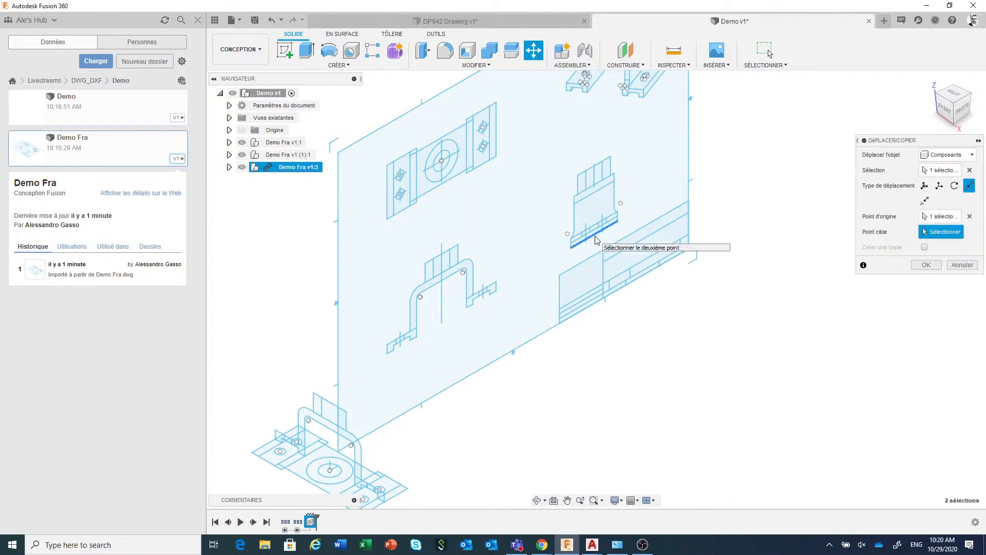
click(340, 479)
scroll(594, 425, down, 5)
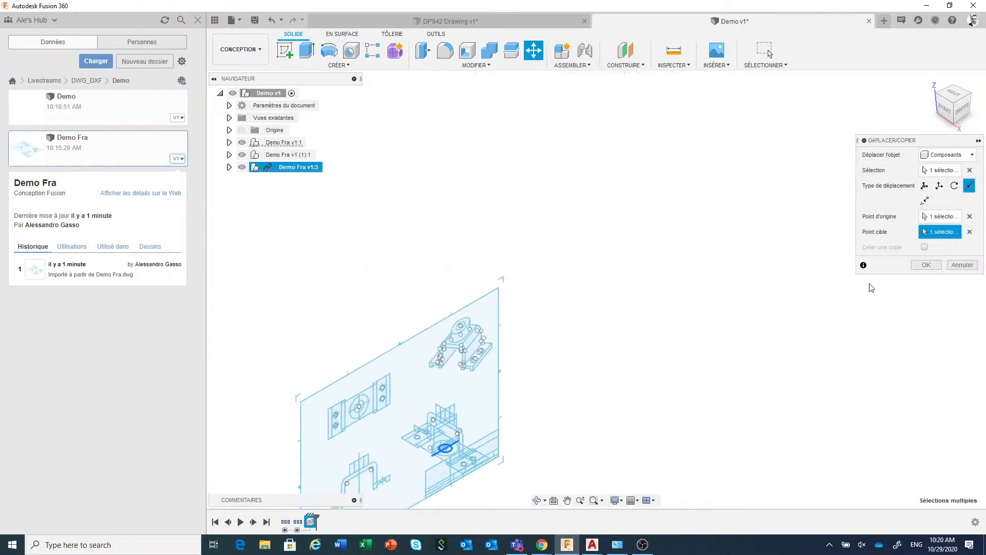
click(926, 264)
Break the link between the third Demo Fra copy and its source design
scroll(751, 291, down, 3)
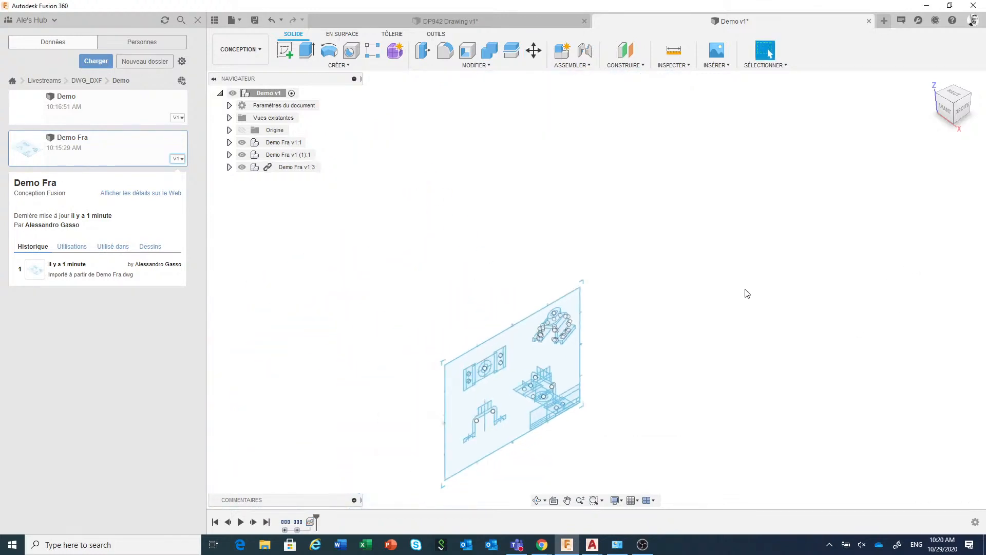
middle_drag(745, 289, 725, 165)
scroll(652, 233, up, 2)
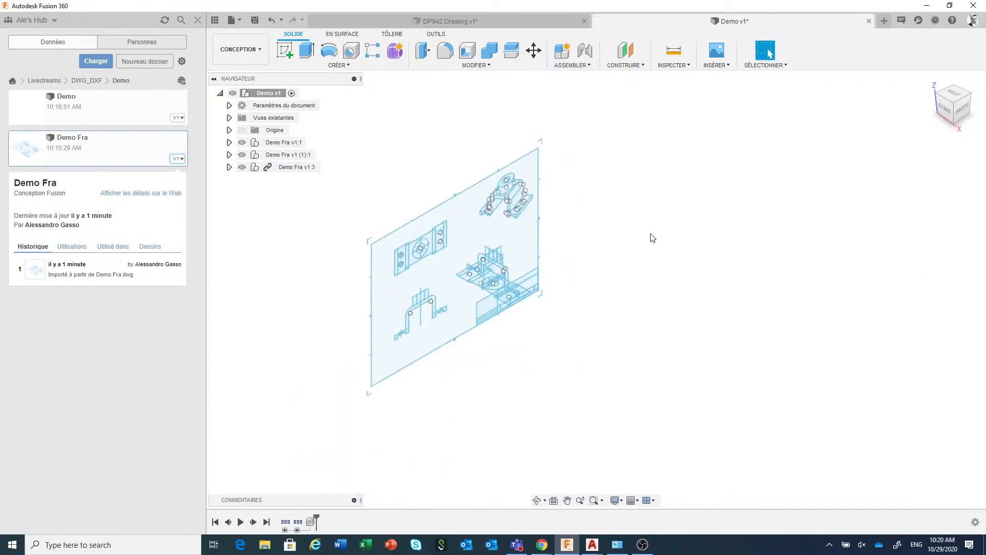
click(281, 173)
right_click(282, 173)
click(335, 349)
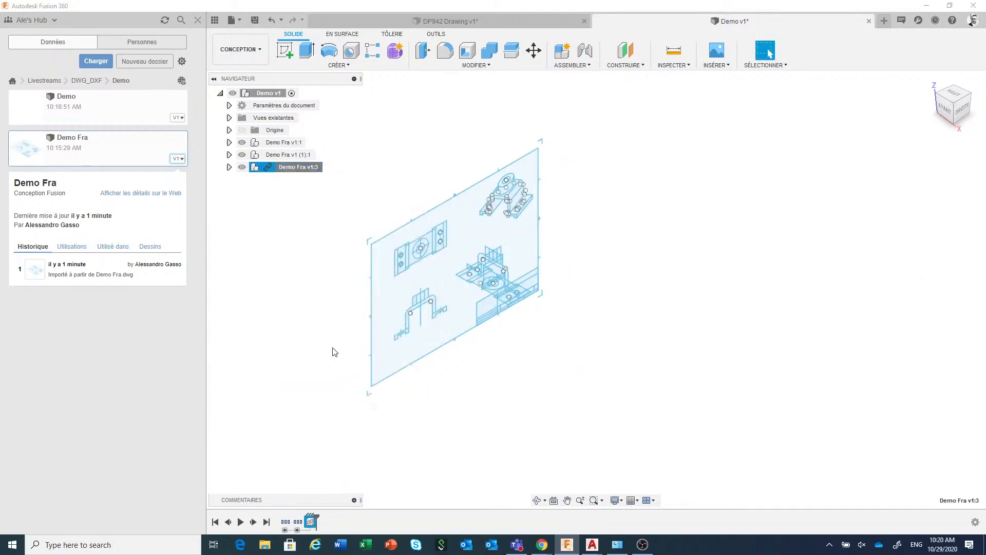
Delete the components from ANSI_C_SHEET through *U34 from the third Demo Fra copy
click(229, 167)
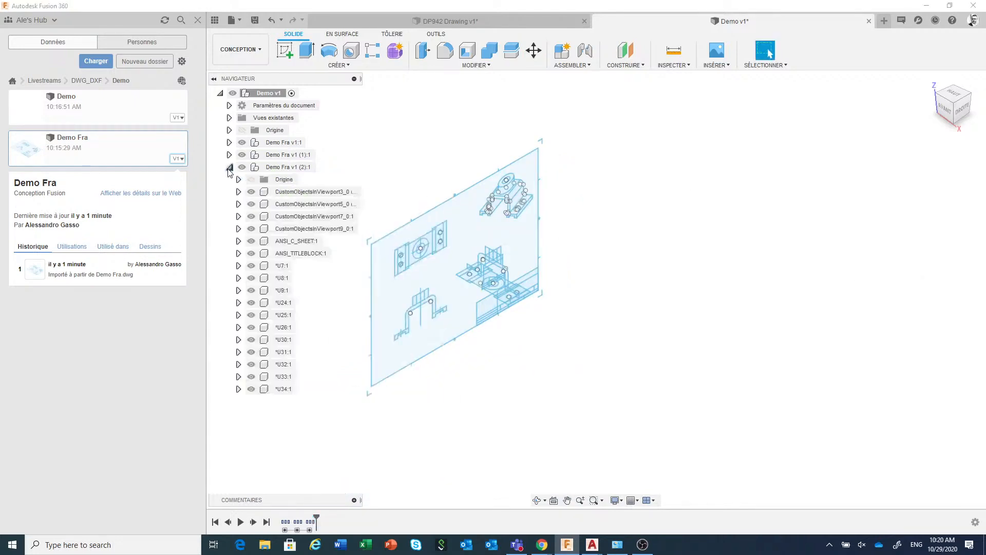
click(282, 390)
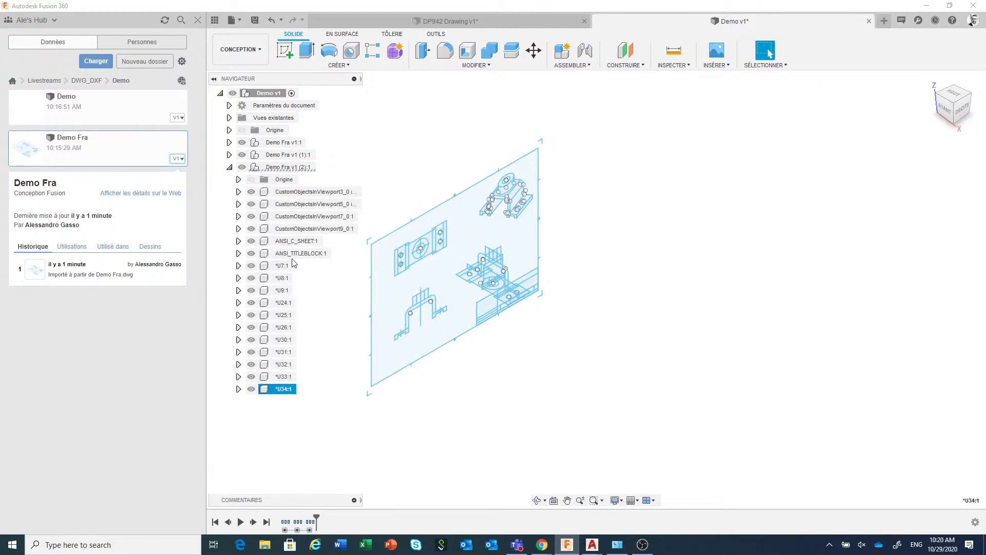
shift+click(305, 245)
right_click(305, 246)
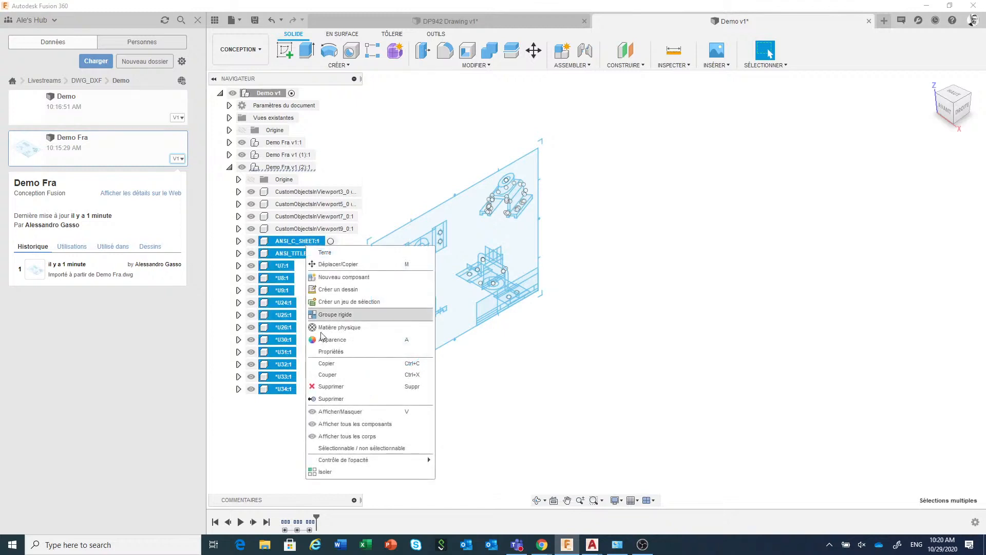
click(349, 385)
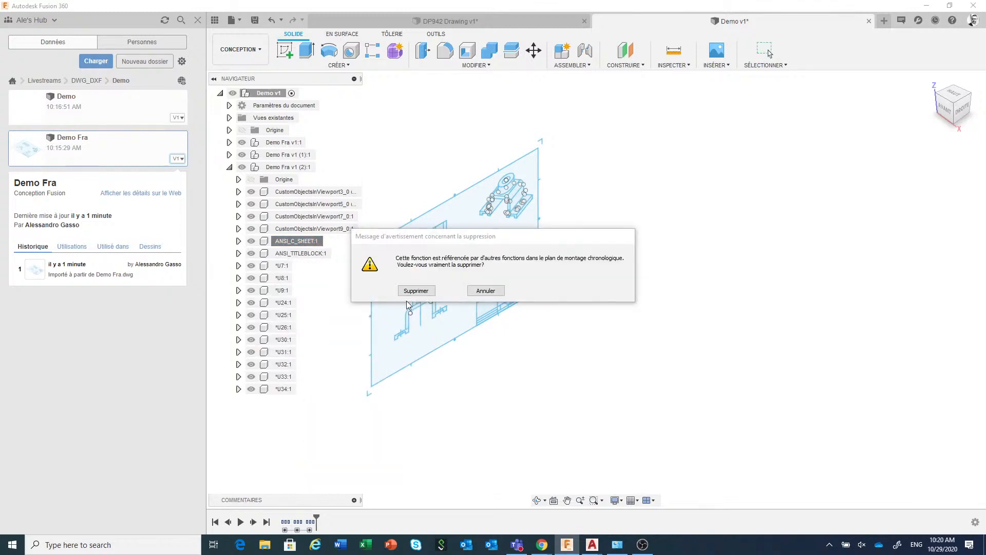
click(414, 289)
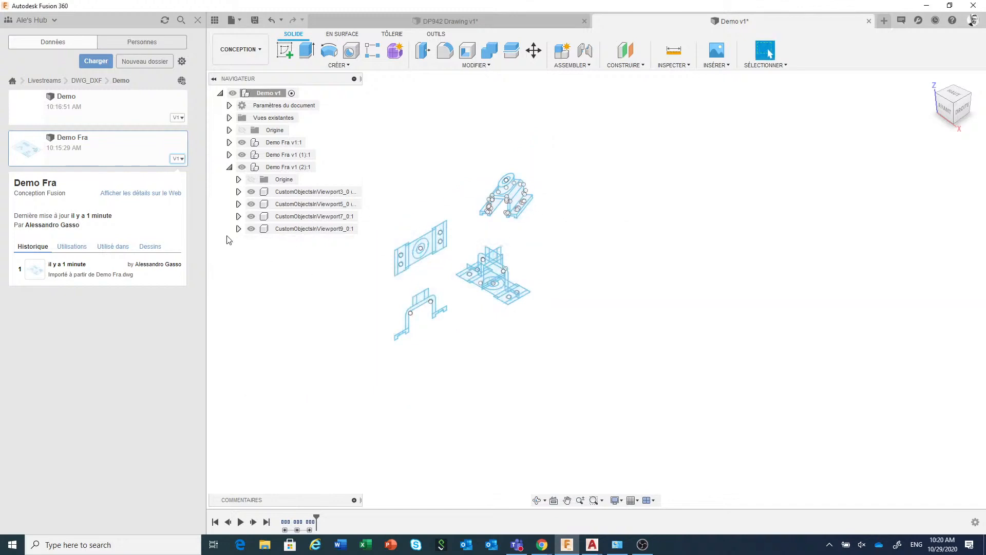
Delete the CustomObjectsInViewport3, CustomObjectsInViewport5 and CustomObjectsInViewport7 components from the third Demo Fra copy
click(250, 231)
click(250, 230)
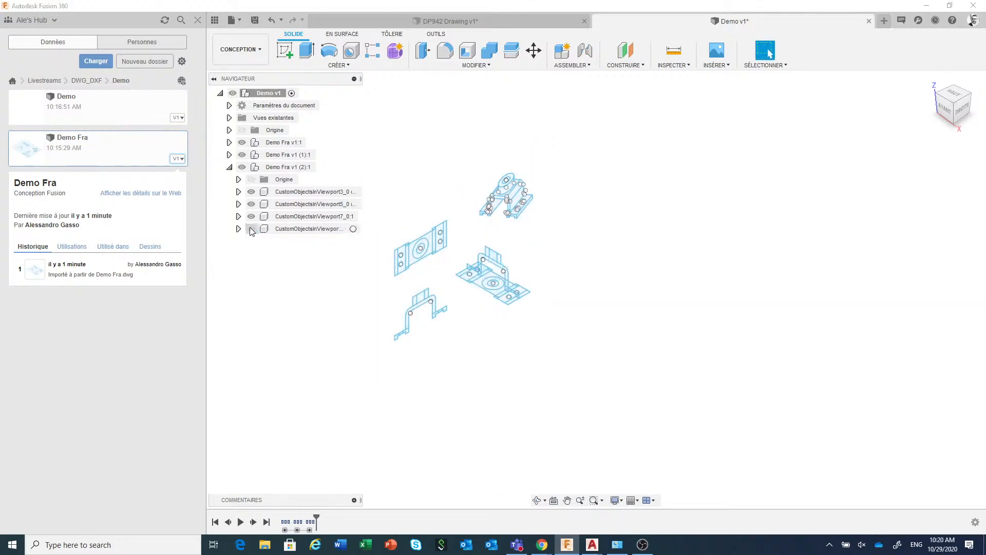
click(251, 230)
click(286, 218)
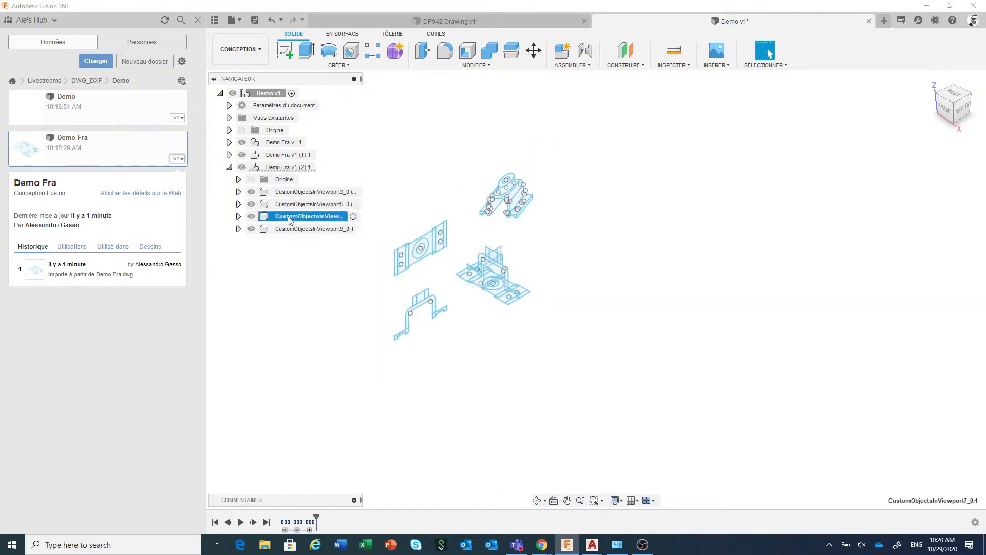
ctrl+click(296, 207)
ctrl+click(303, 193)
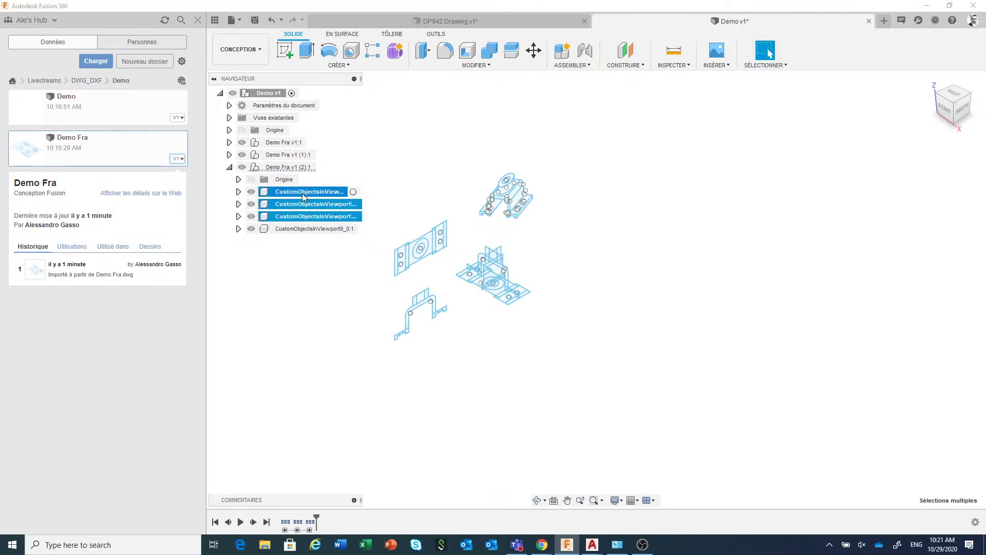
right_click(303, 194)
click(328, 336)
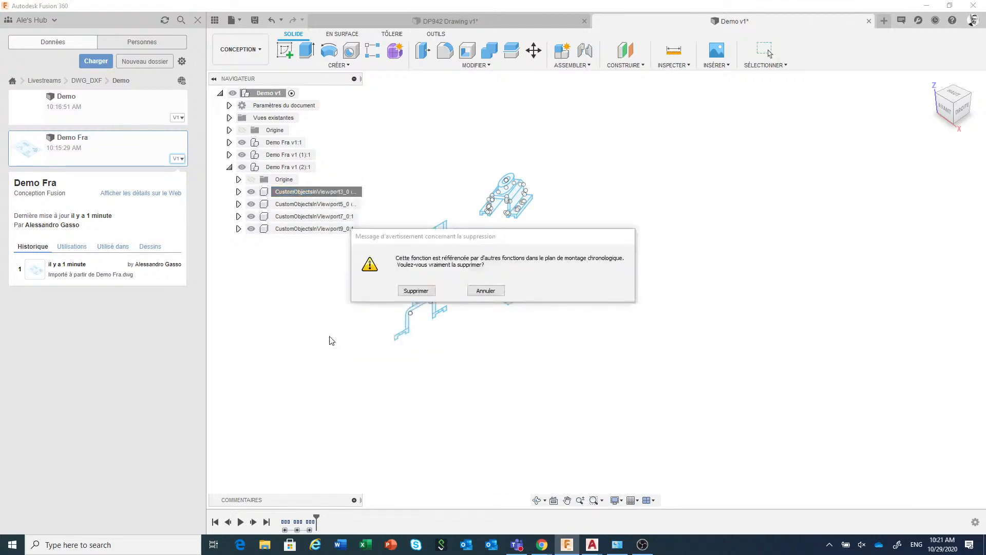
click(413, 290)
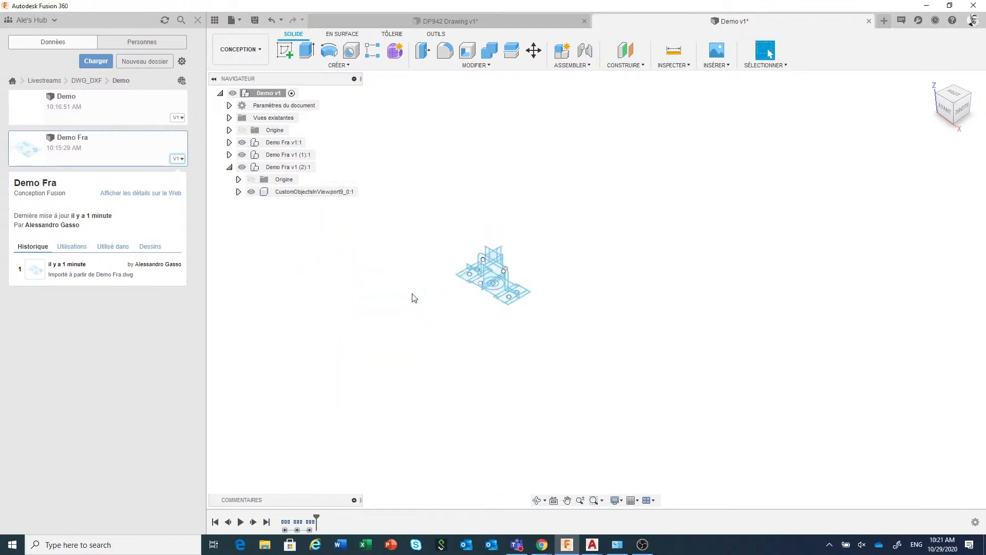
Hide the data panel and create an activated internal standard component named Solid under the Demo assembly
click(215, 20)
scroll(440, 279, up, 5)
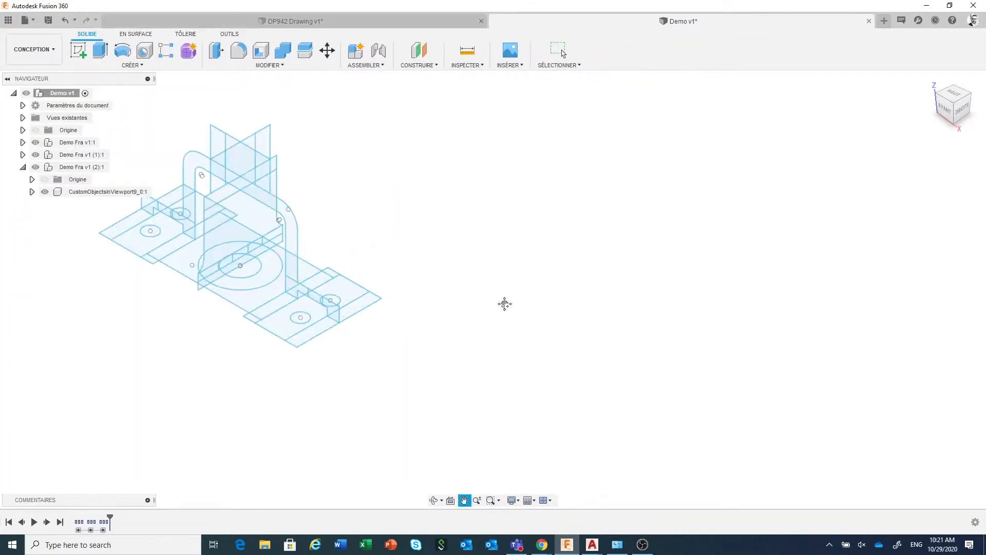
middle_drag(504, 303, 652, 337)
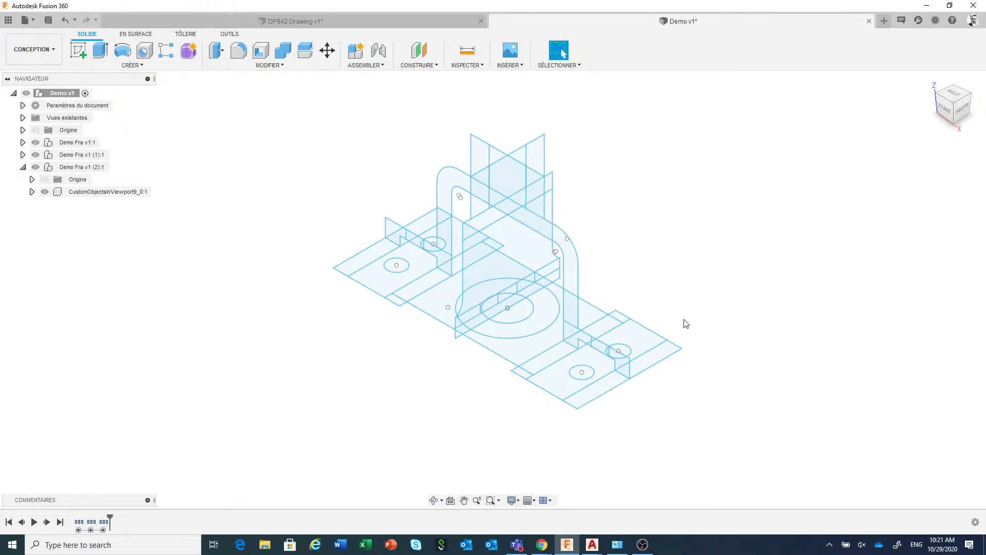
click(23, 167)
click(356, 50)
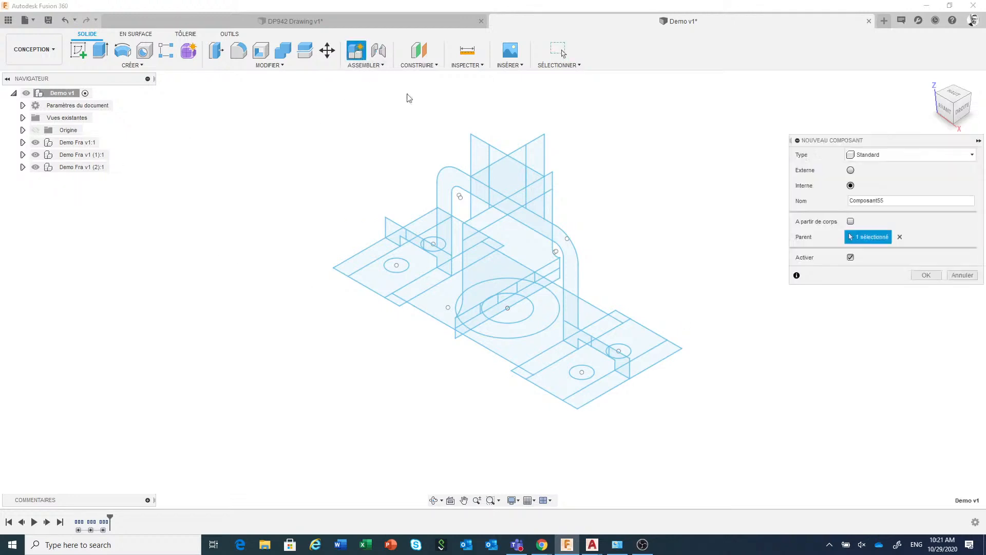
double_click(906, 201)
text(Solid)
click(925, 275)
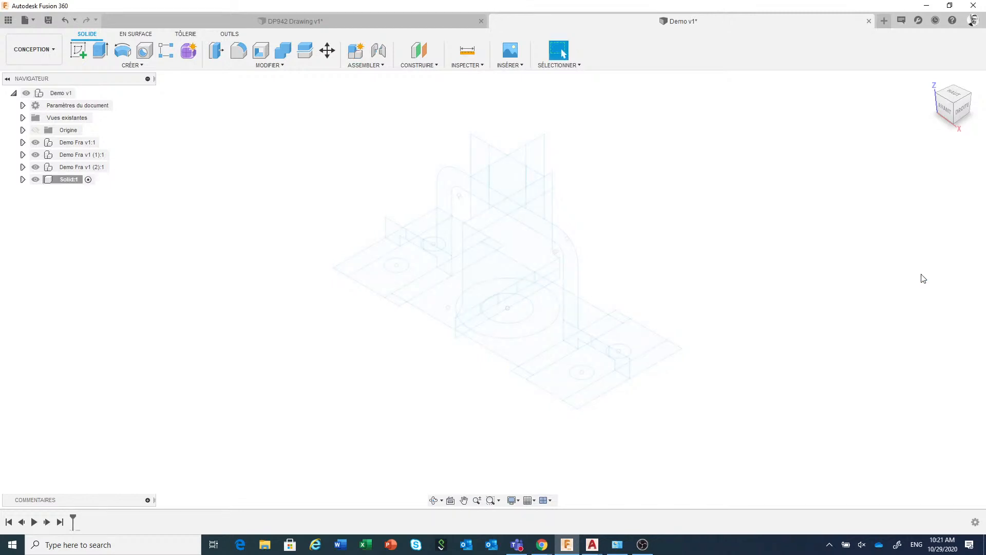
Try to set the opacity of the third Demo Fra copy to 100 %
right_click(98, 171)
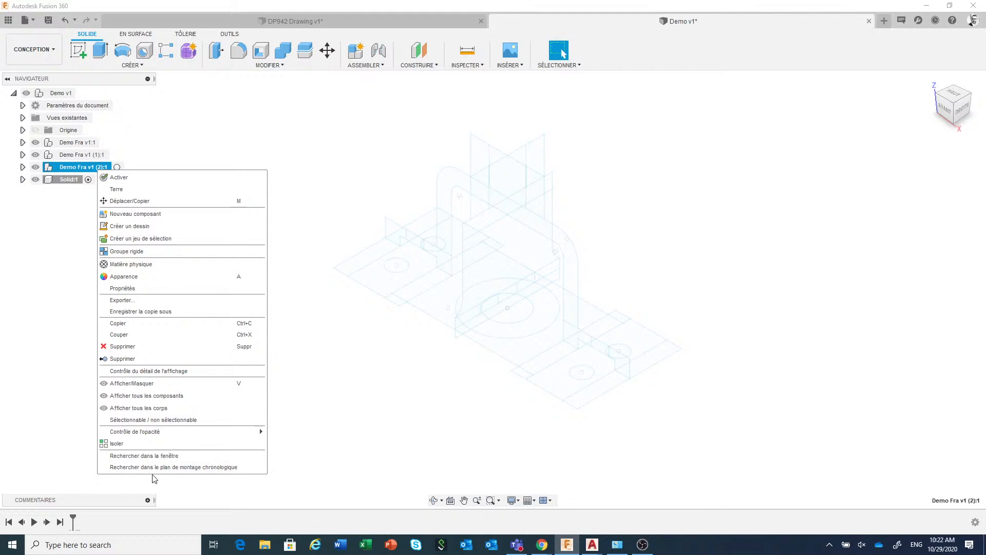
mouse_move(209, 438)
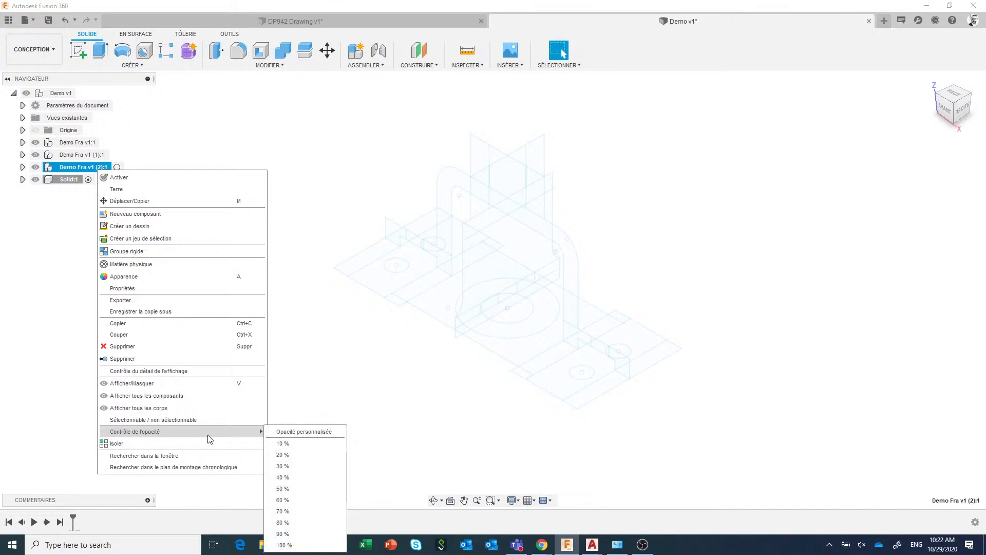
click(299, 545)
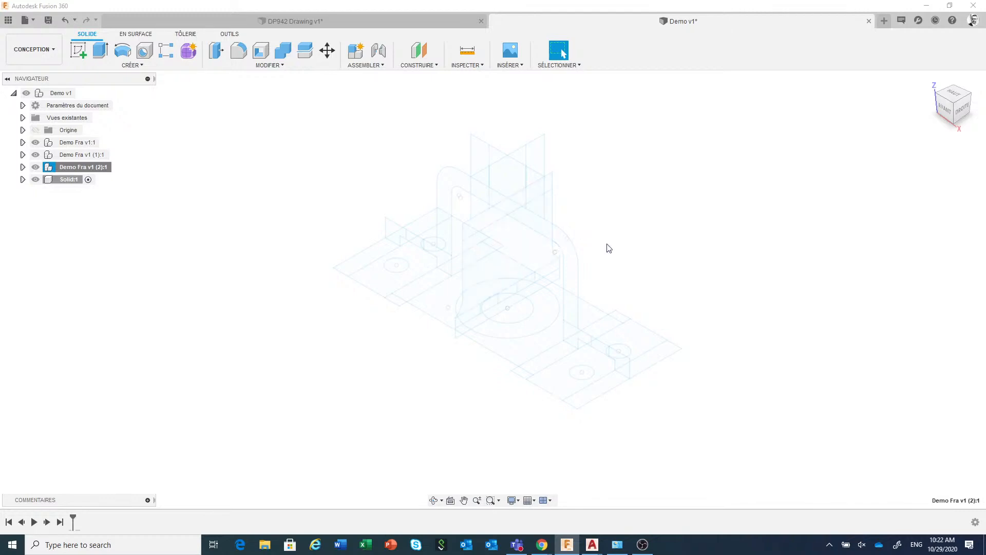
click(571, 271)
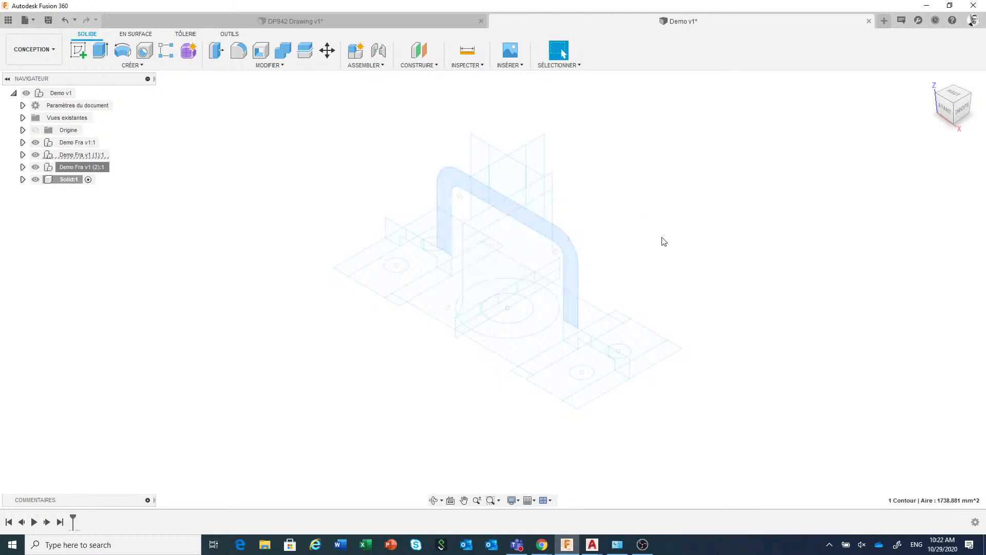
Turn off active component visibility in the design preferences
click(973, 20)
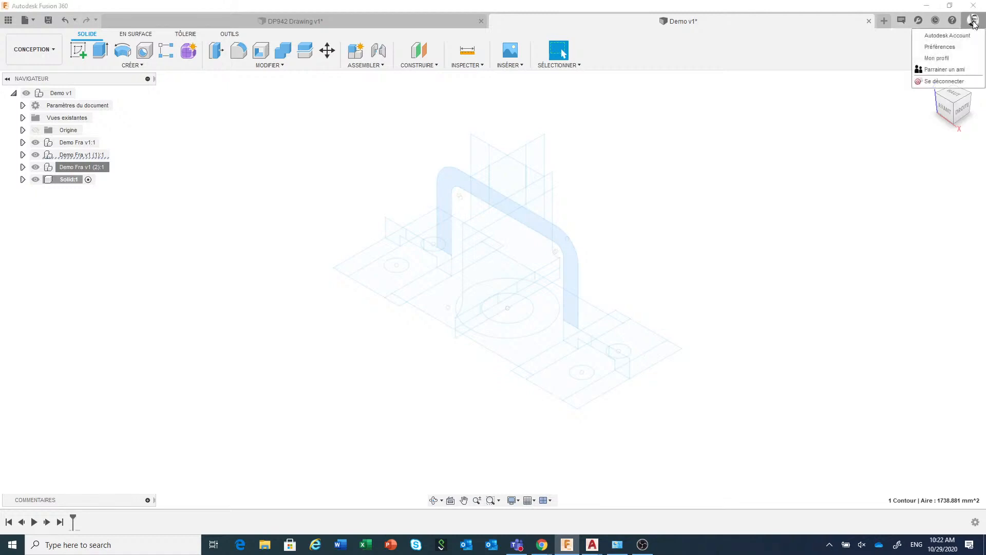
click(951, 47)
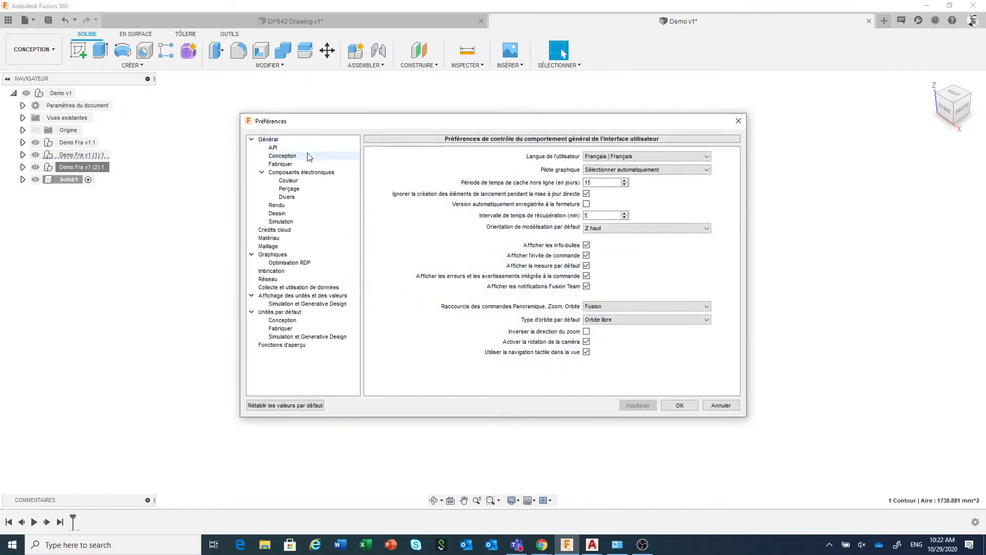
click(283, 155)
drag(570, 124, 773, 114)
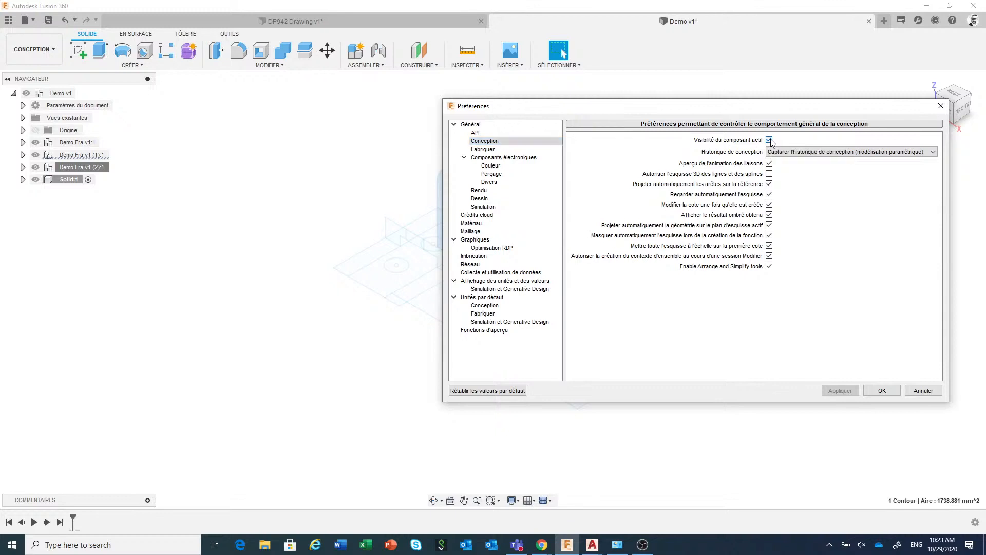
click(770, 139)
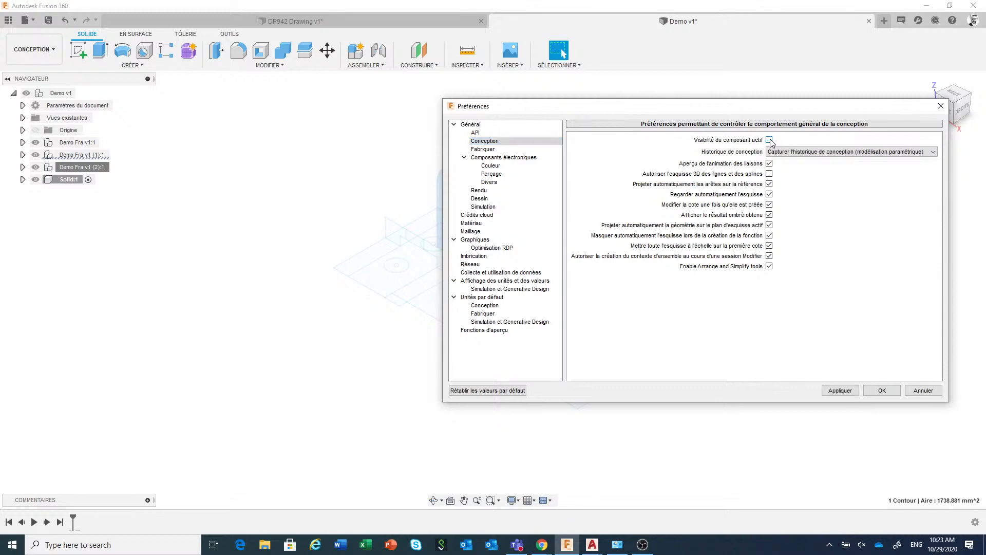
click(886, 392)
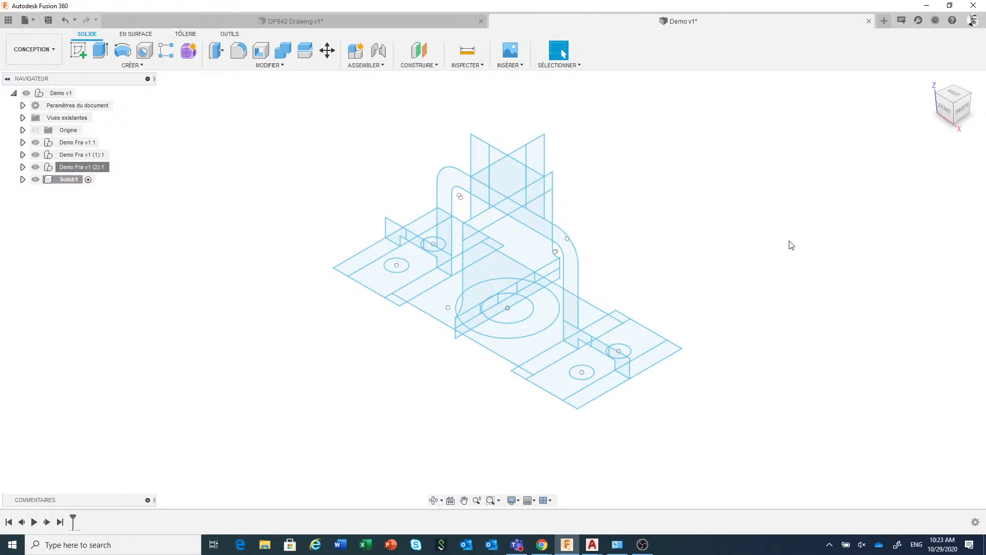
Start extruding the front view's U-shaped profile on one side, taking the 61 mm distance by measuring the matching plan view edge
scroll(682, 282, down, 1)
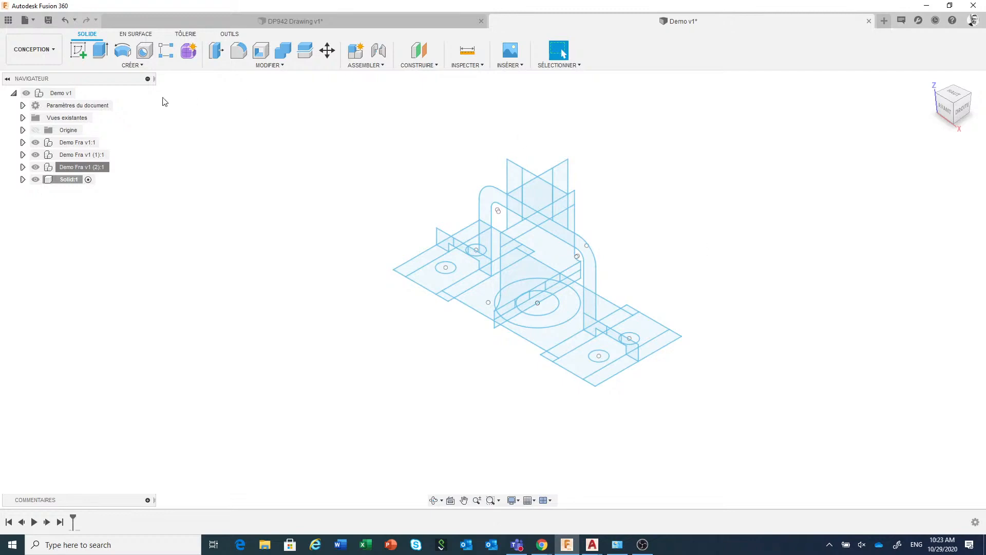
click(101, 54)
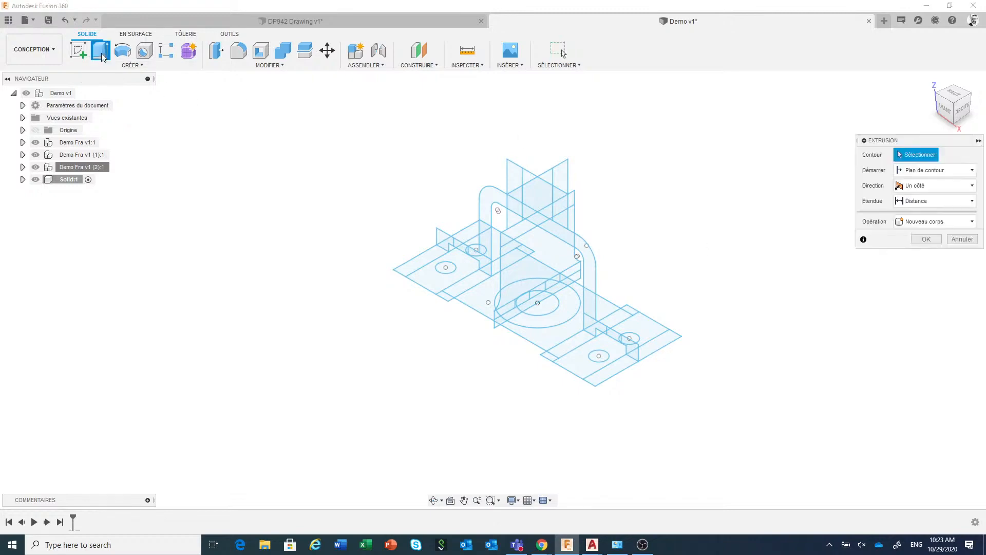
click(589, 290)
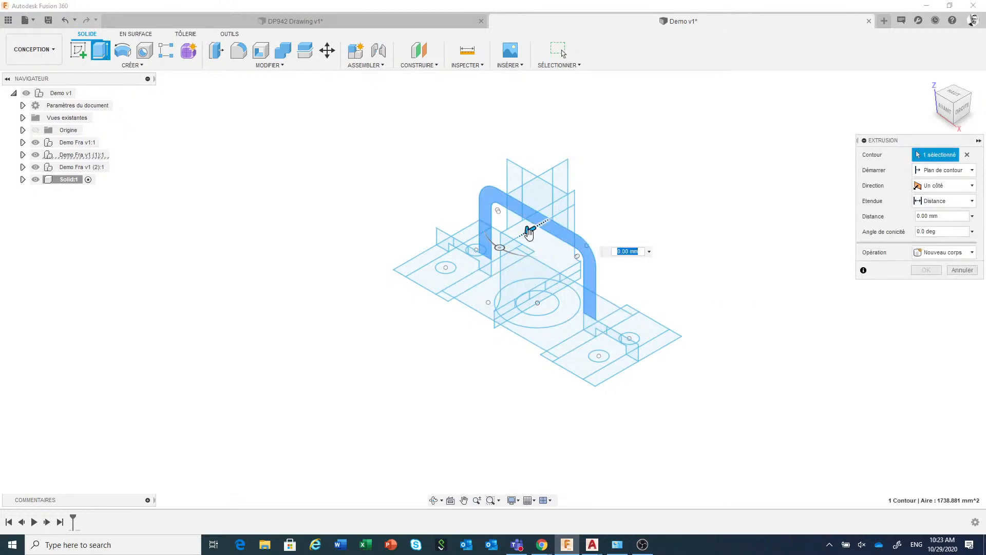
drag(531, 230, 514, 239)
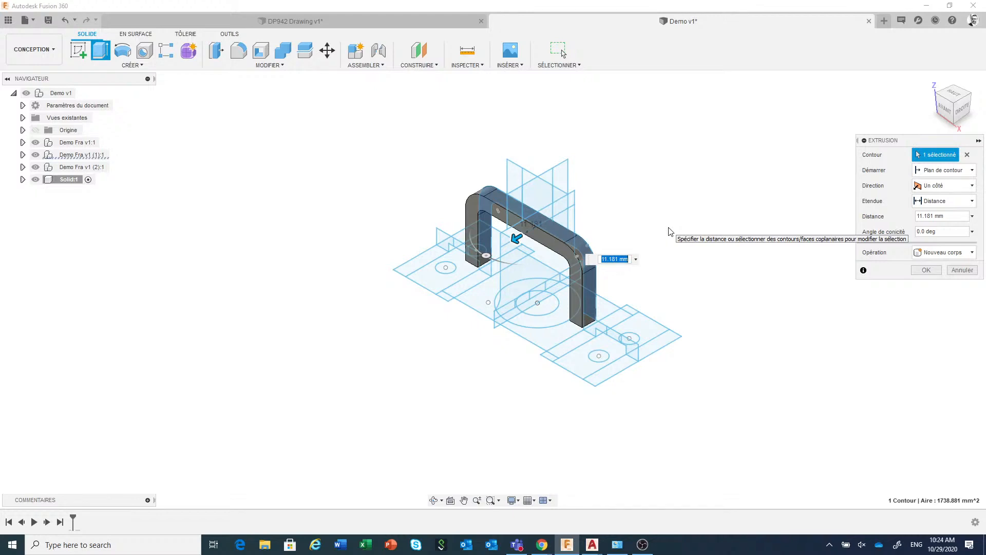
click(637, 260)
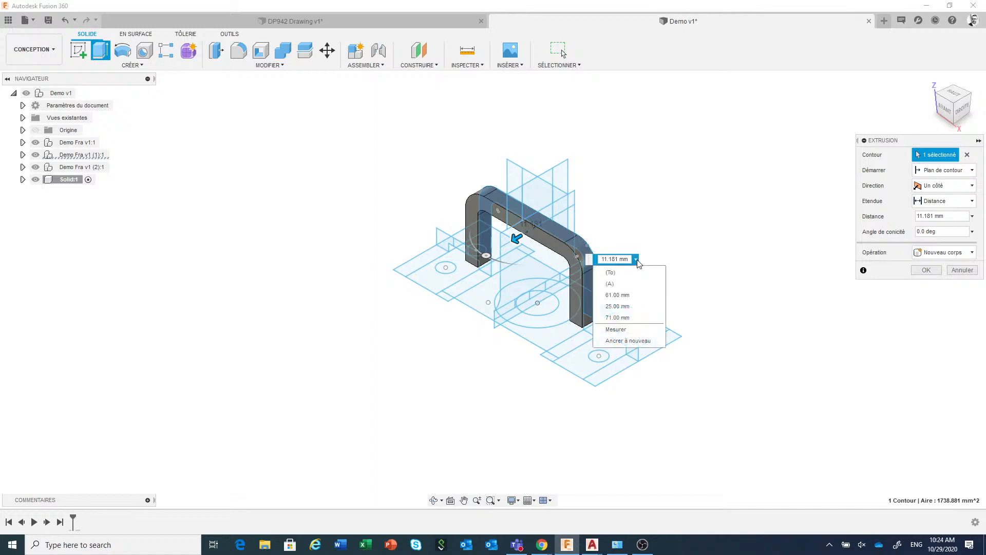
click(628, 330)
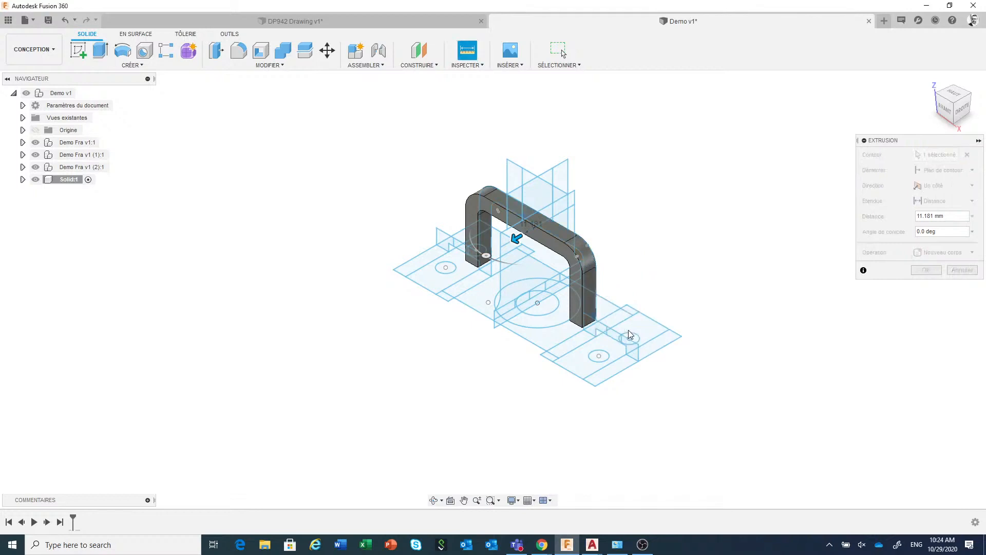
click(567, 340)
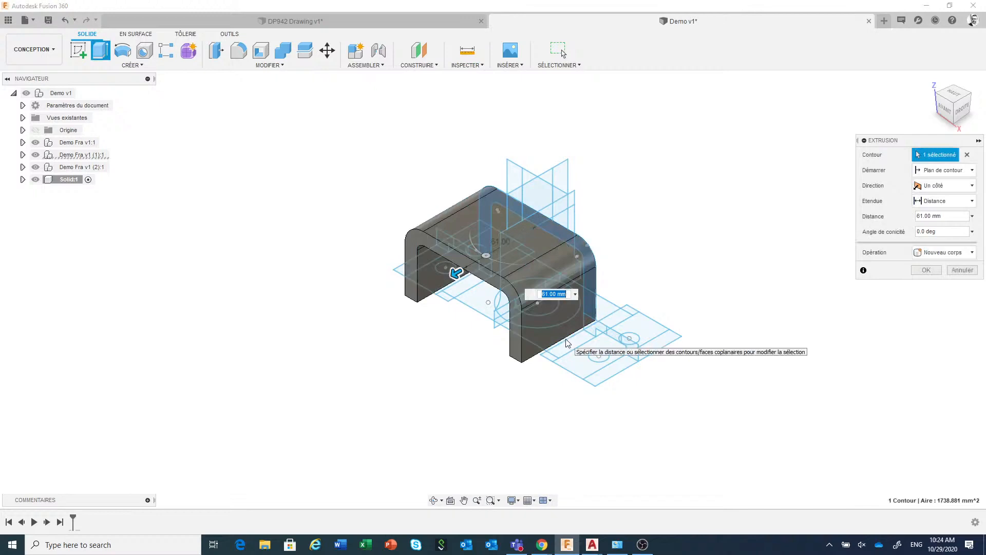
Make the extrusion symmetric with 61 mm as its whole length and complete it as a new body
click(948, 191)
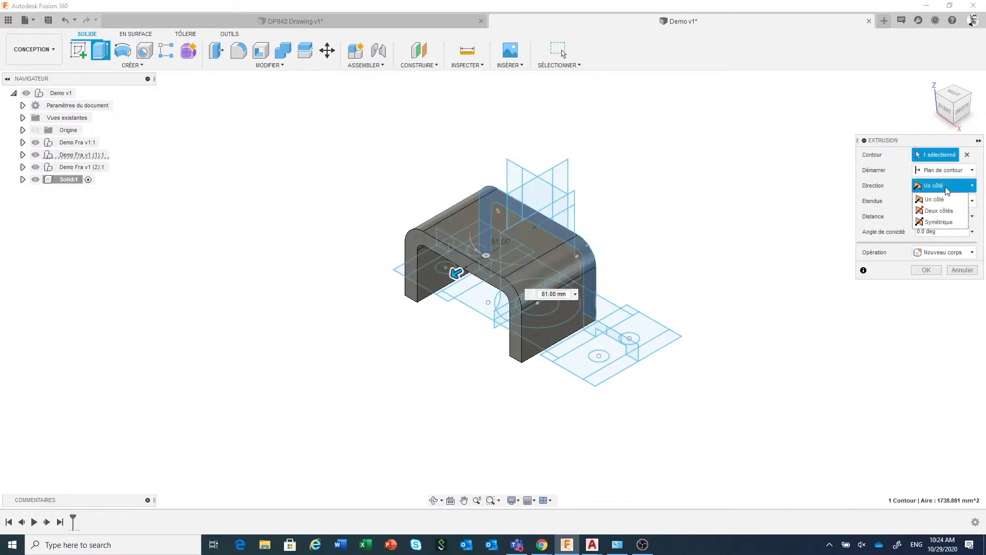
click(944, 221)
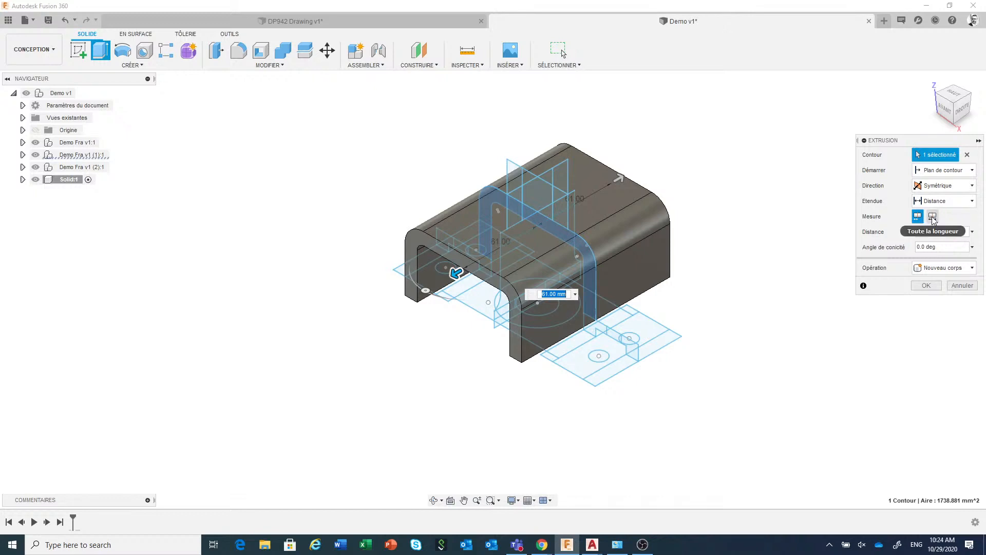
click(932, 216)
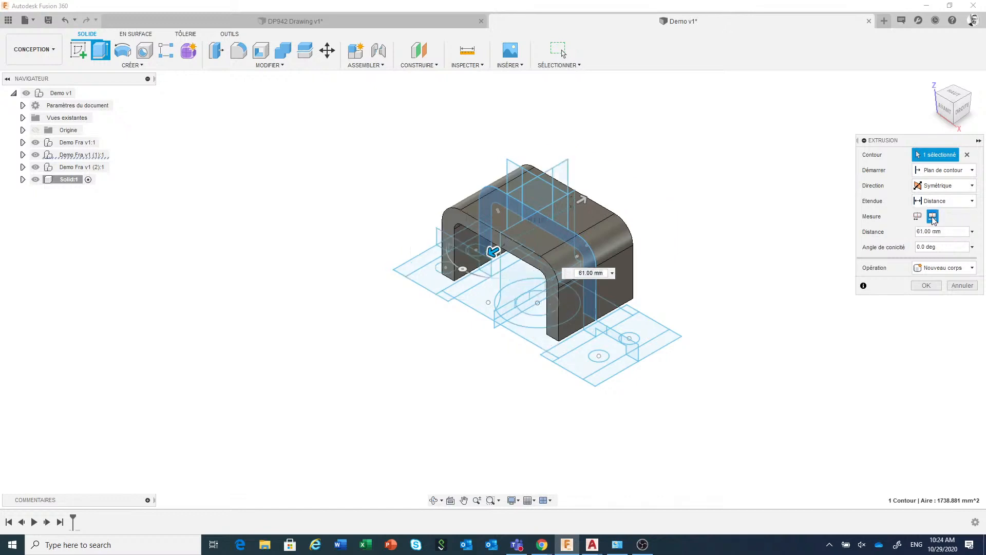
click(927, 284)
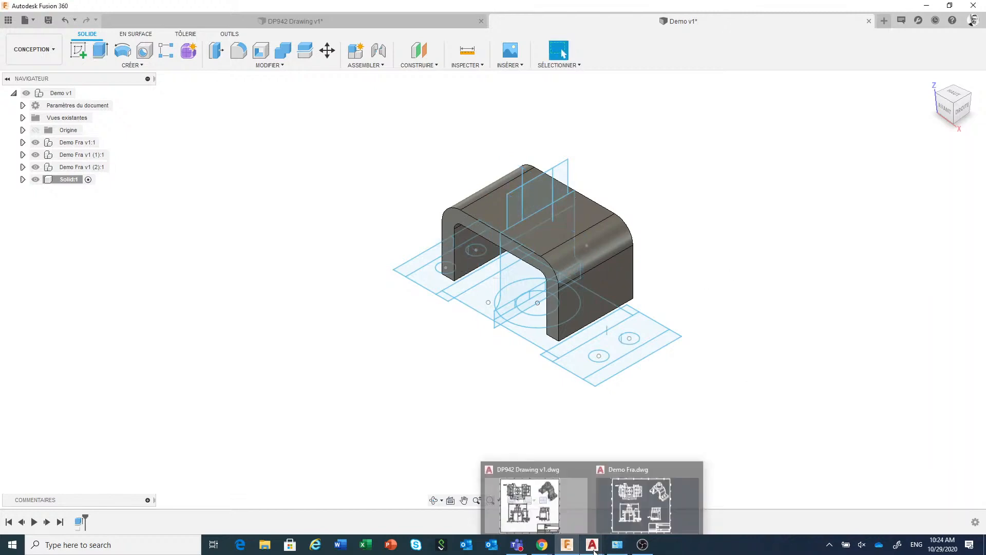
Check the bracket's dimensions in Demo Fra.dwg in AutoCAD and return to Fusion 360
mouse_move(601, 550)
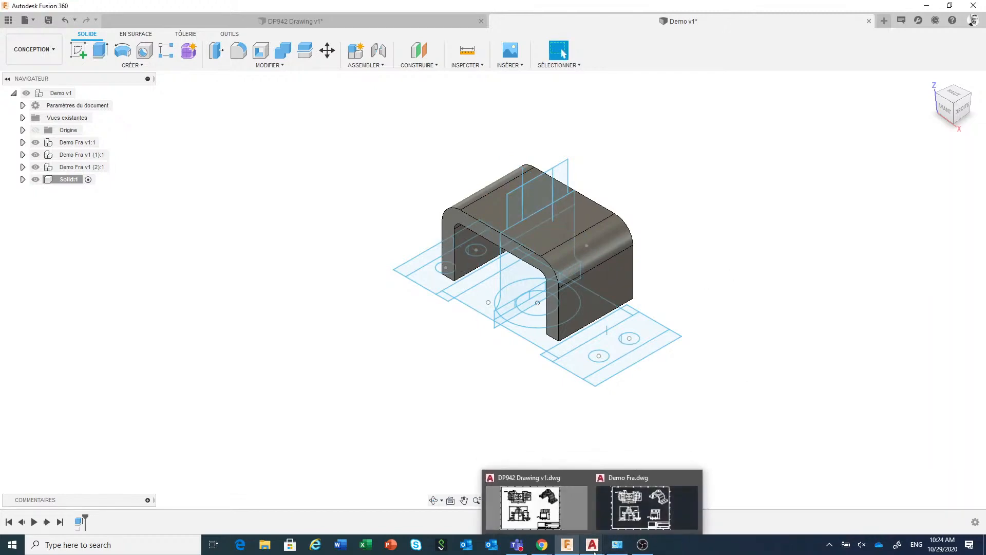
click(650, 506)
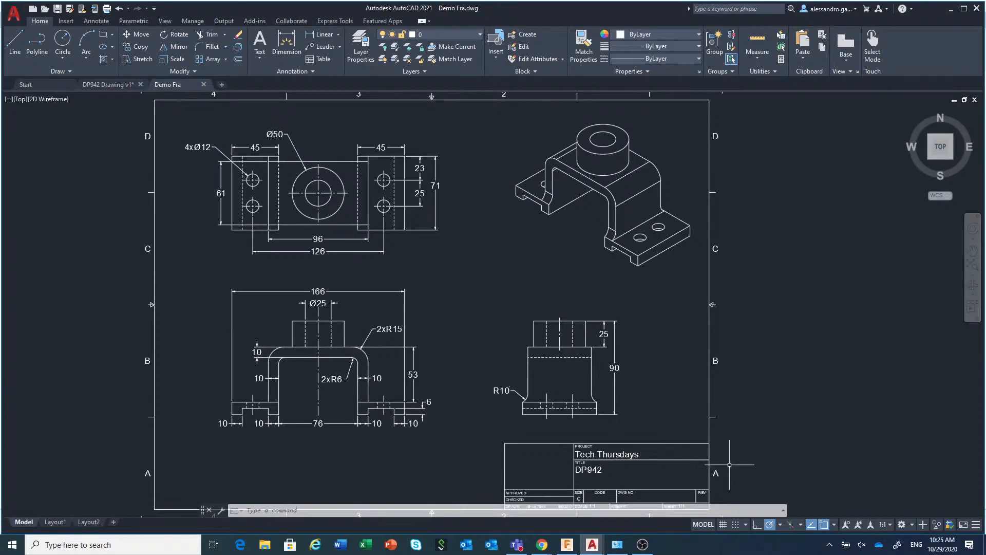
click(567, 545)
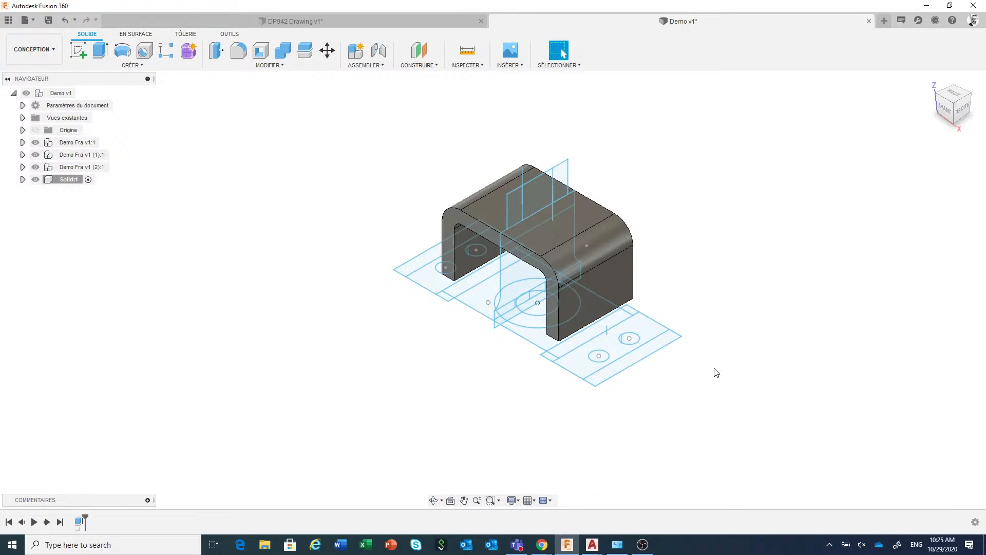
Show the front view's Visible sketch again in the CustomObjectsInViewport3_0 component of Demo Fra v1 (1)
click(22, 142)
click(23, 142)
click(23, 154)
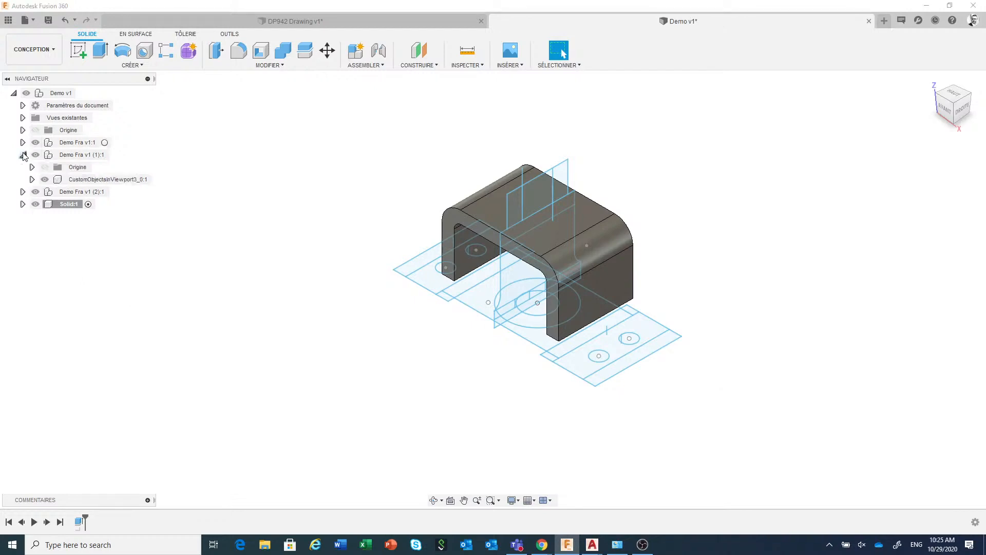
click(31, 179)
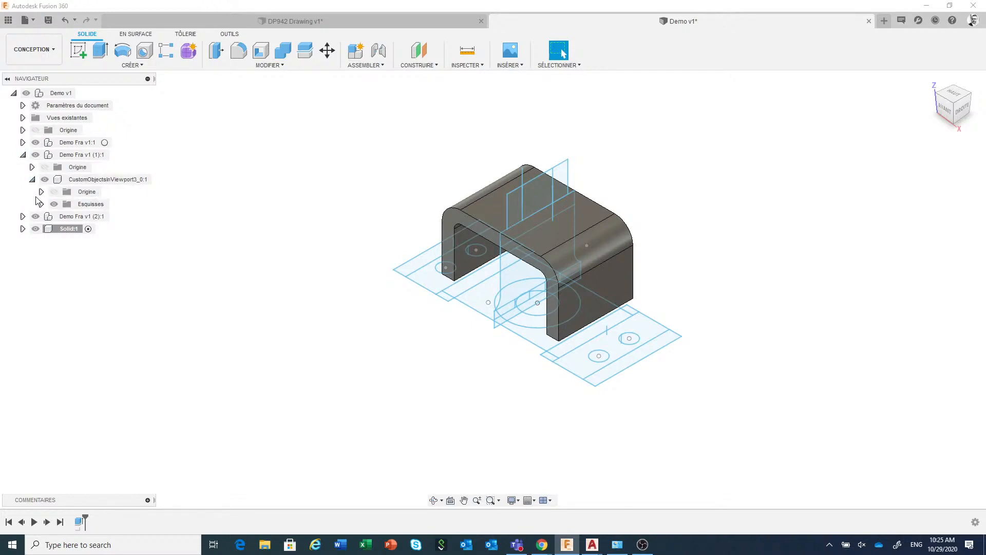
click(41, 204)
click(62, 217)
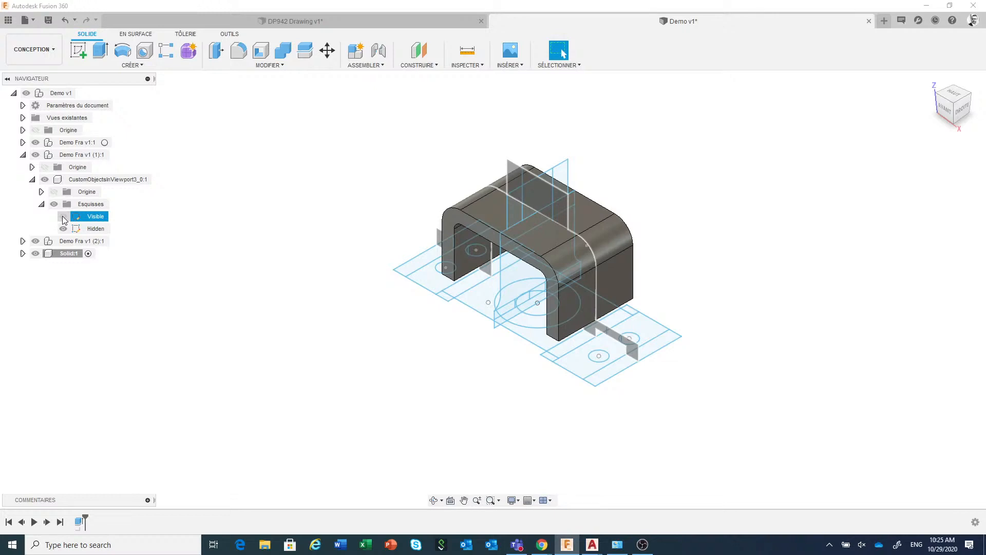
click(63, 217)
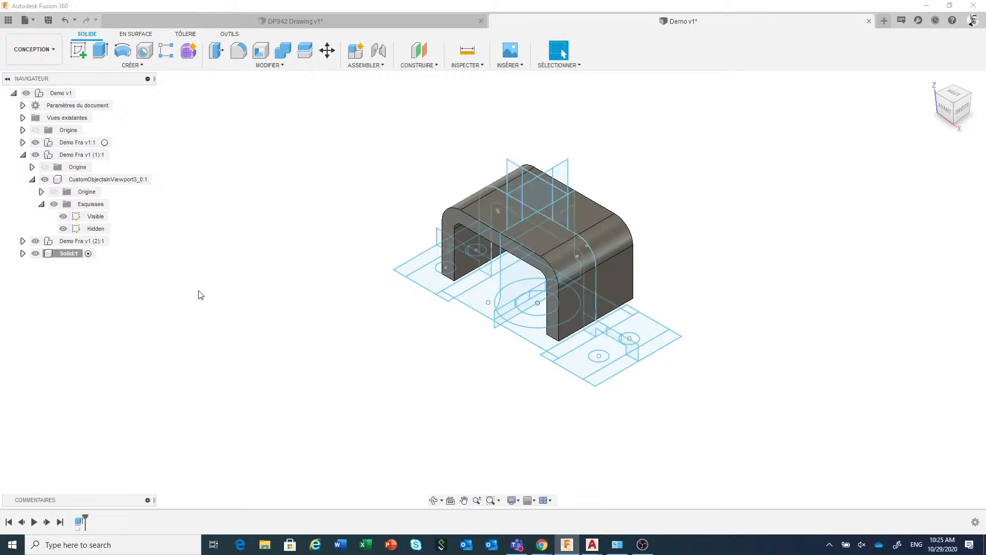
Start extruding both foot profiles of the front view, taking the 71 mm distance by measuring the plan view's outer edge
click(102, 53)
scroll(616, 387, up, 3)
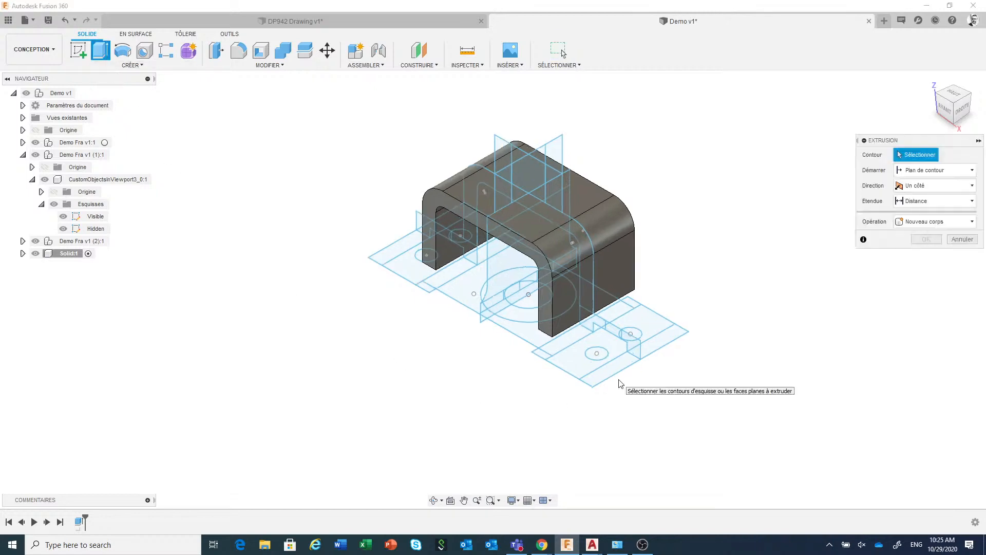
click(636, 341)
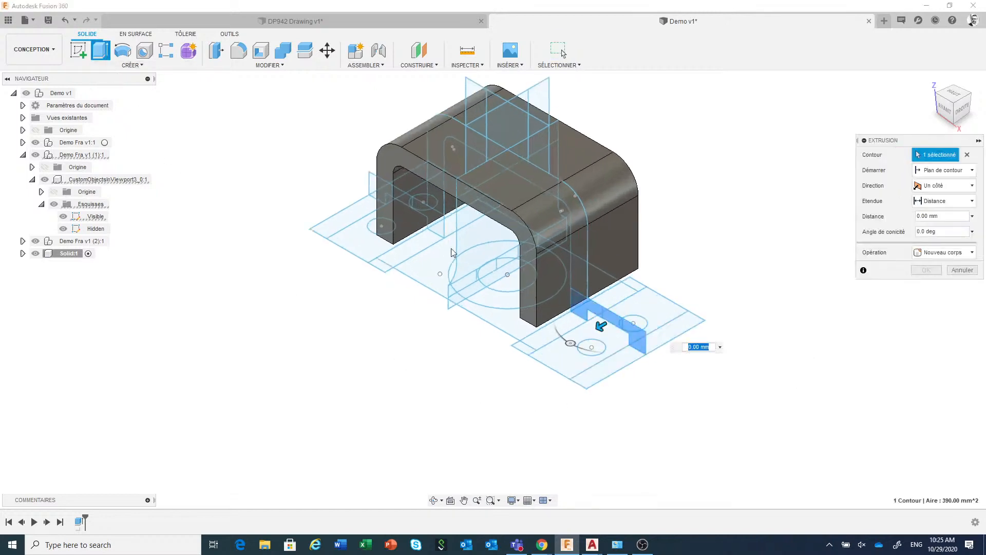
click(373, 190)
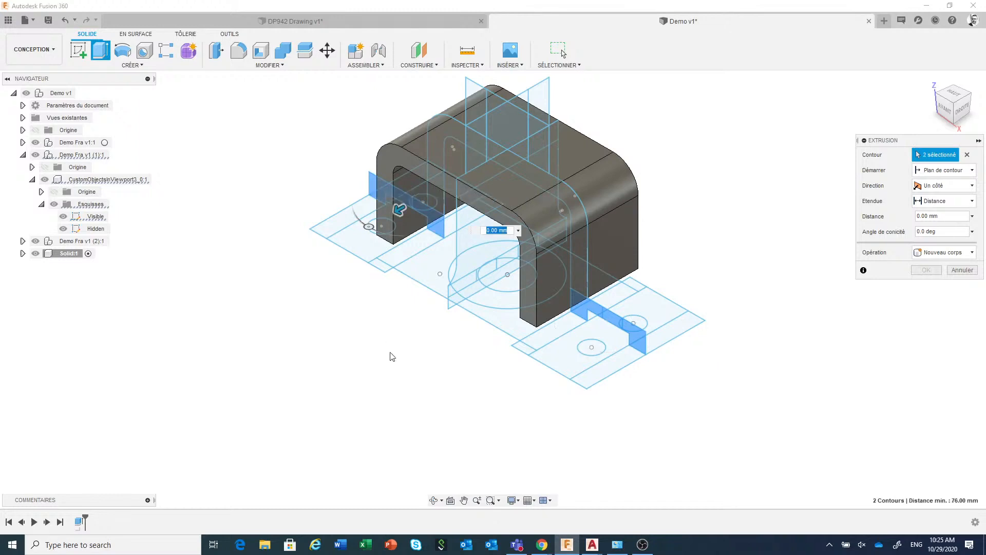
scroll(393, 356, down, 2)
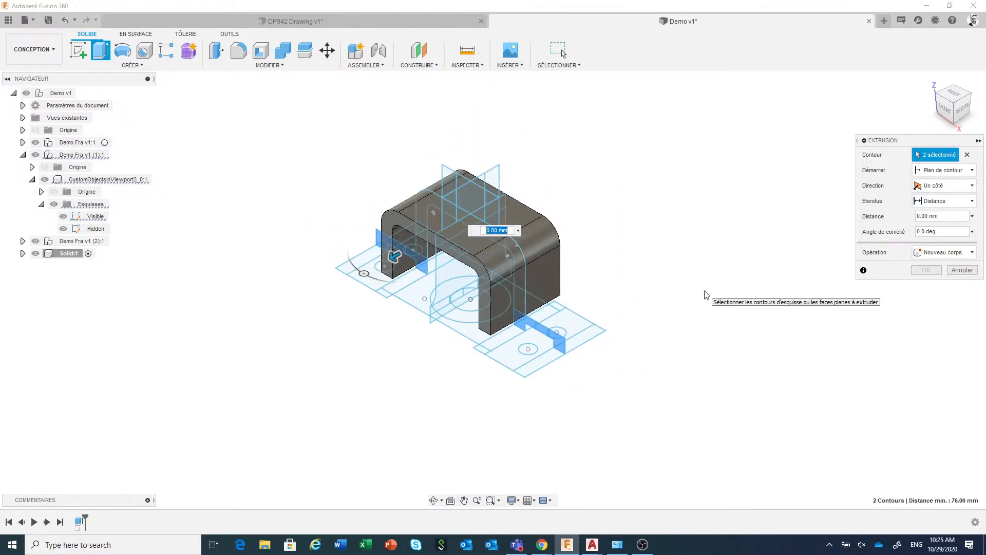
click(519, 231)
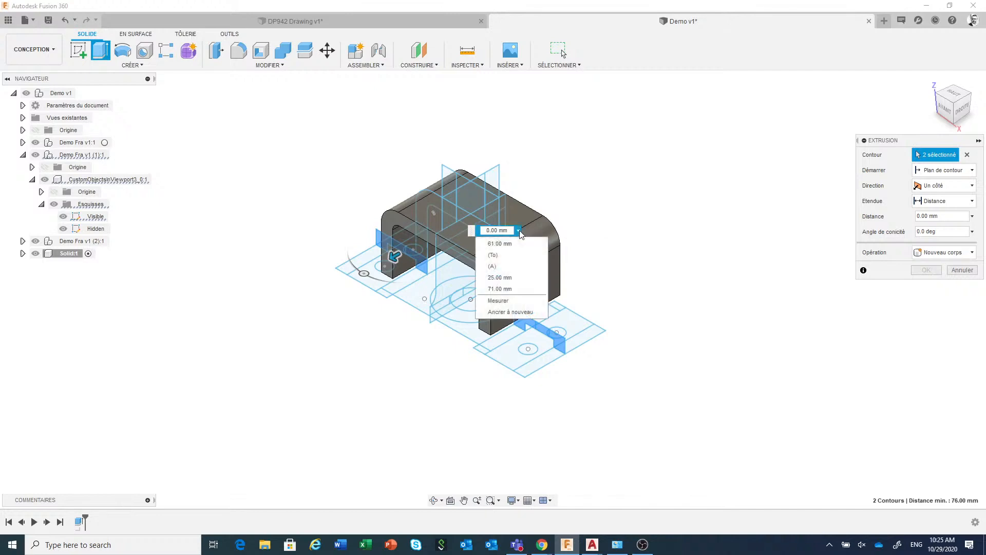
click(507, 301)
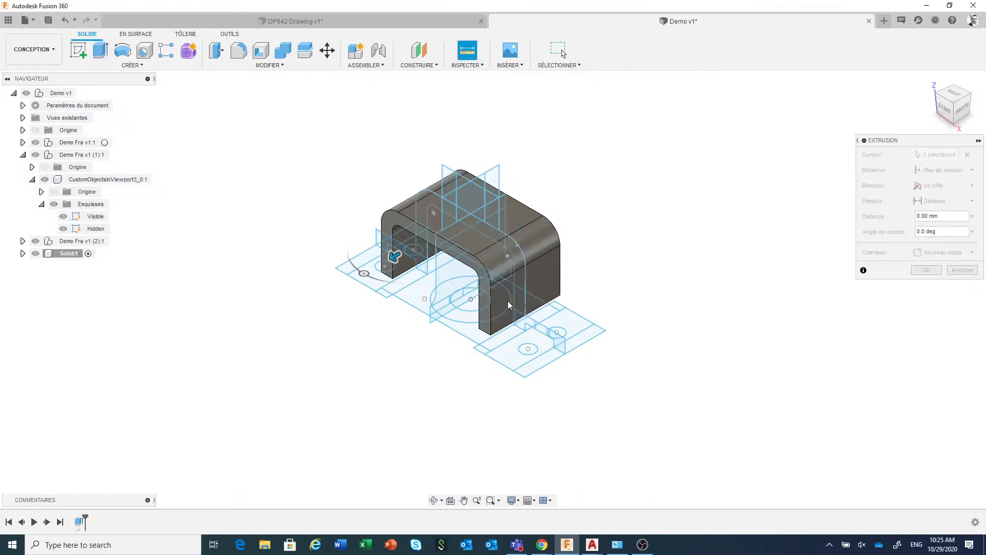
click(591, 348)
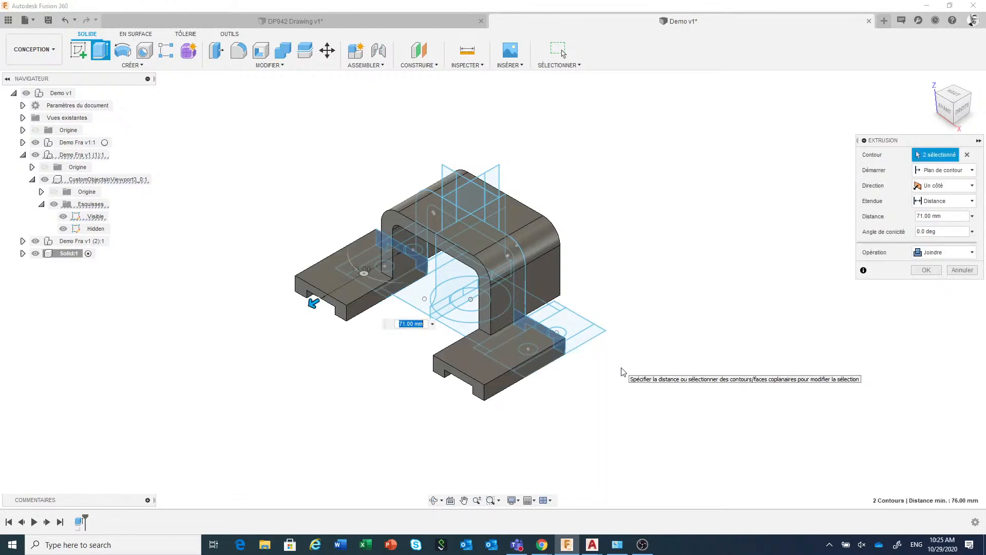
Make the feet extrusion symmetric with 71 mm as its whole length and join it to the bracket
click(951, 185)
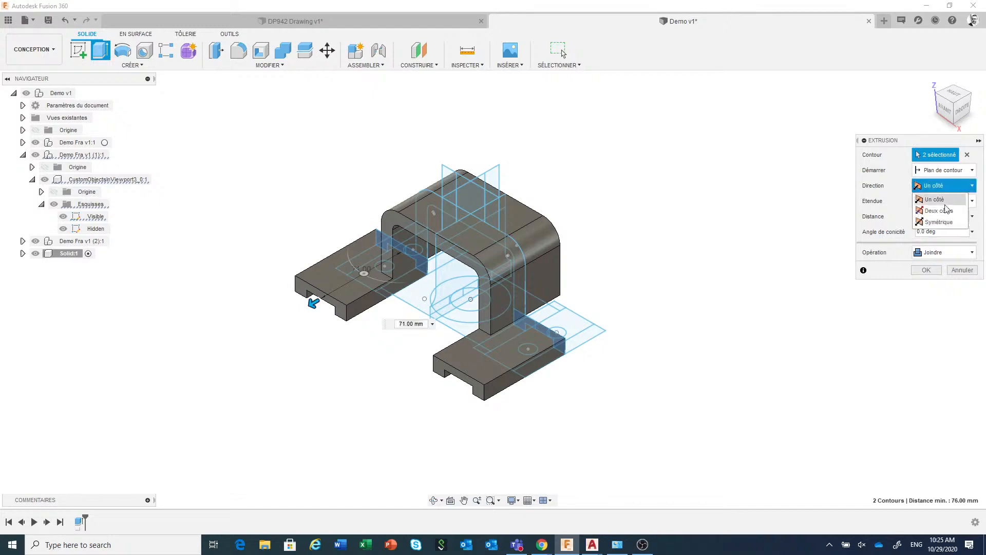
click(939, 222)
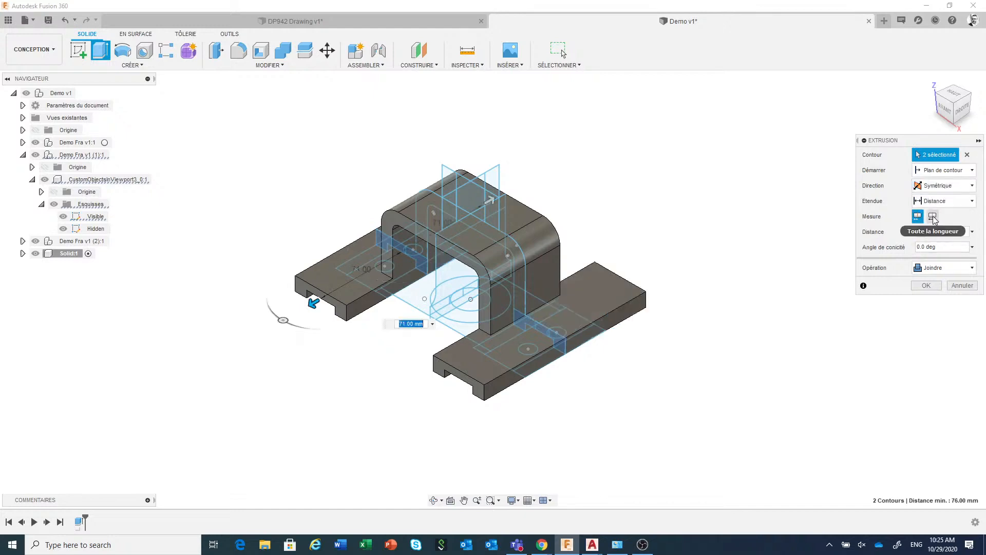
click(933, 216)
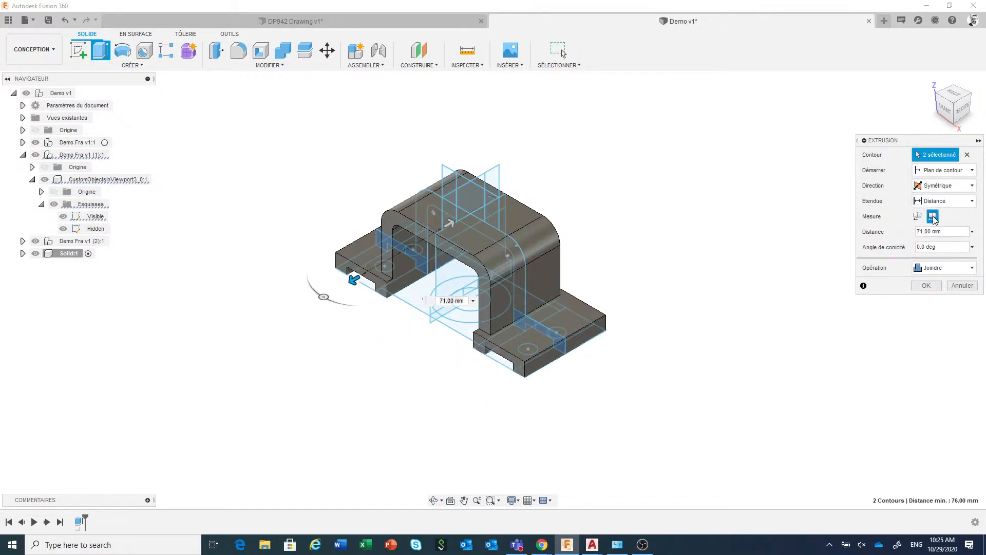
click(931, 286)
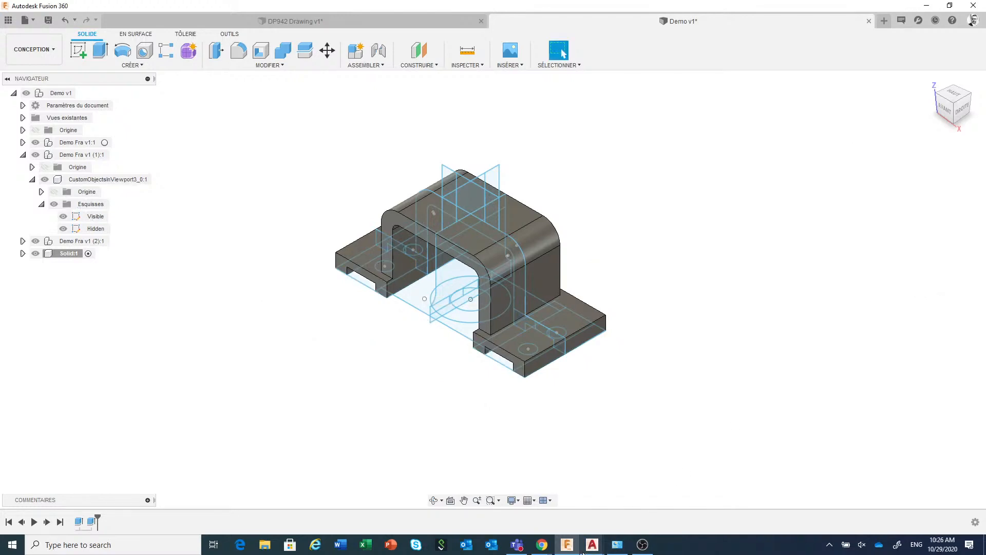
Review the views in Demo Fra.dwg and DP942 Drawing v1.dwg in AutoCAD, then return to Fusion 360
mouse_move(592, 547)
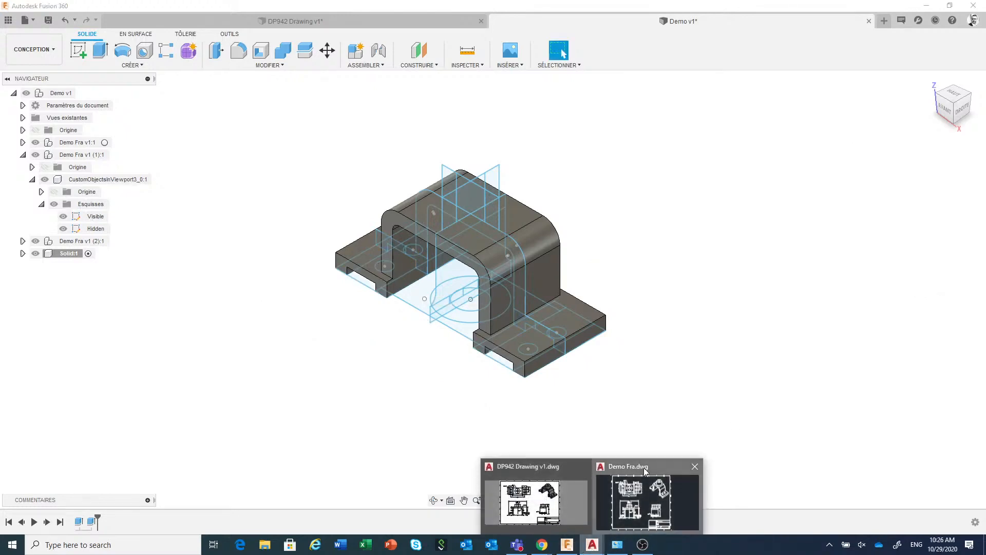
click(643, 467)
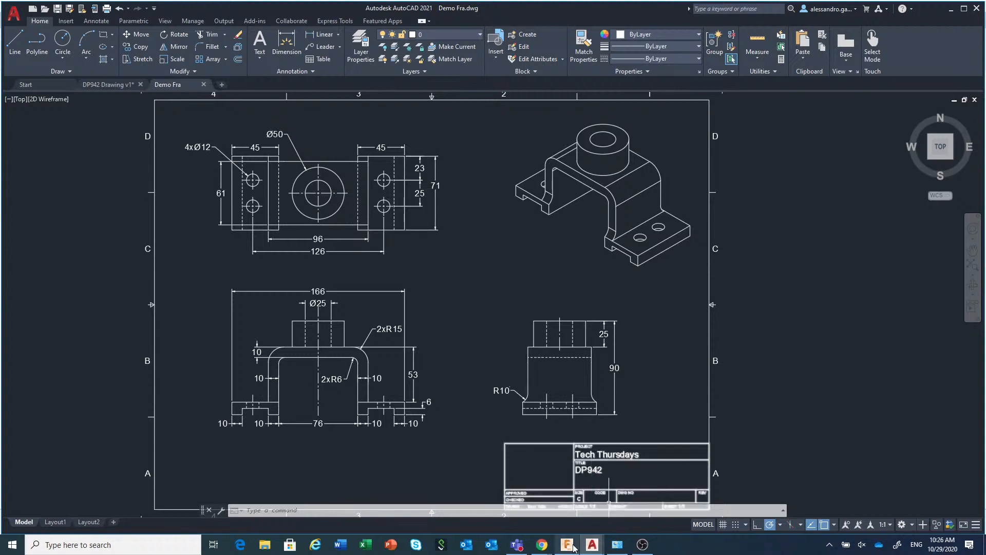
click(582, 469)
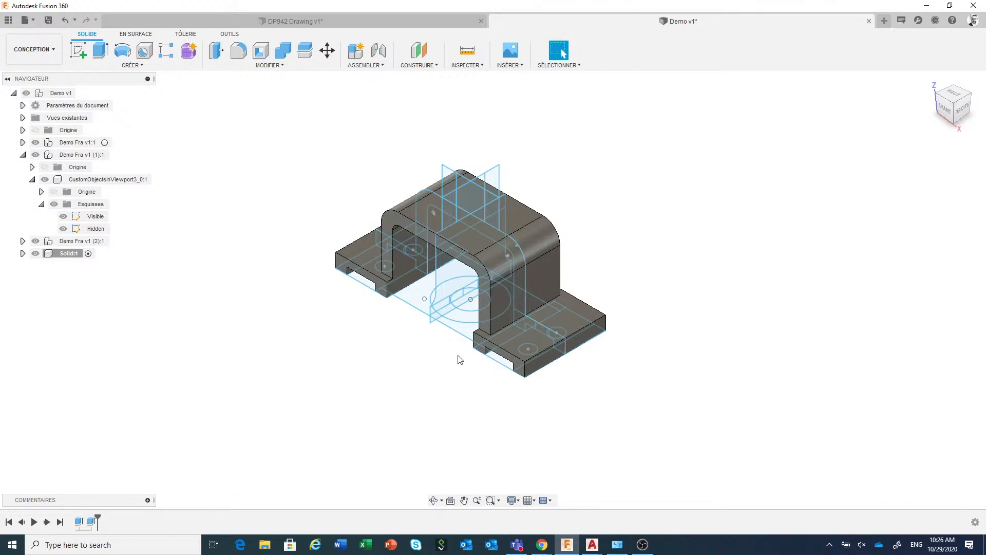
click(593, 546)
click(562, 520)
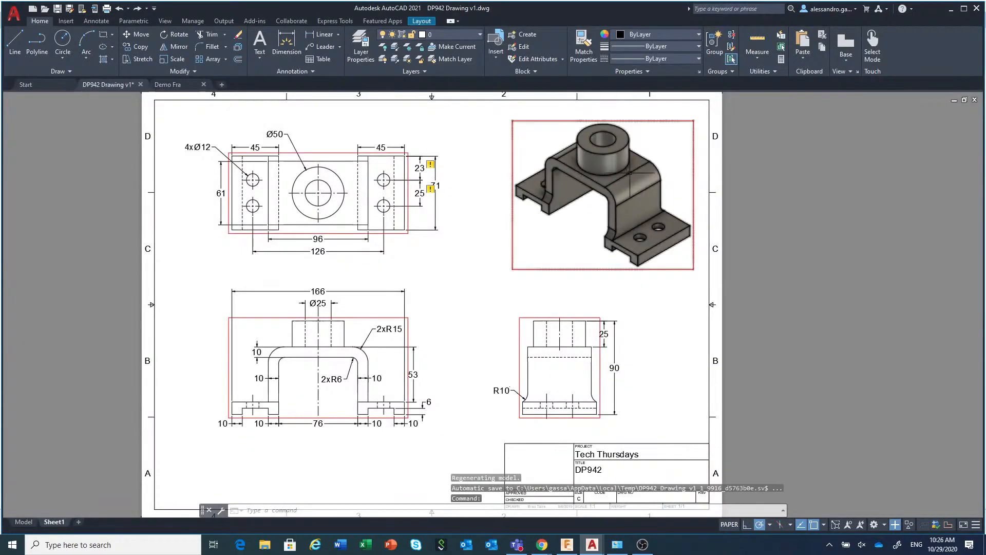
click(563, 548)
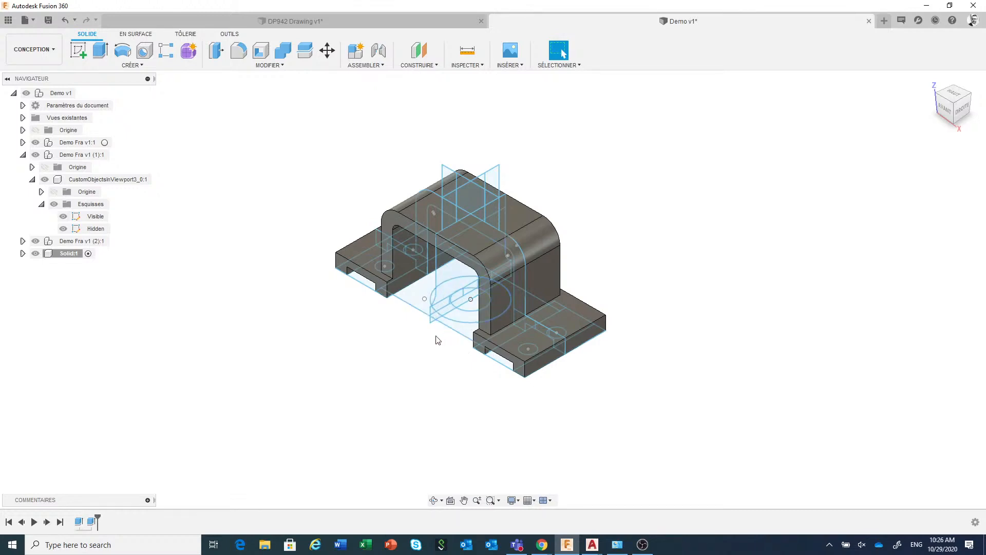
Start extruding both concentric circle profiles of the plan view, using the bracket's top face as the start object
click(102, 52)
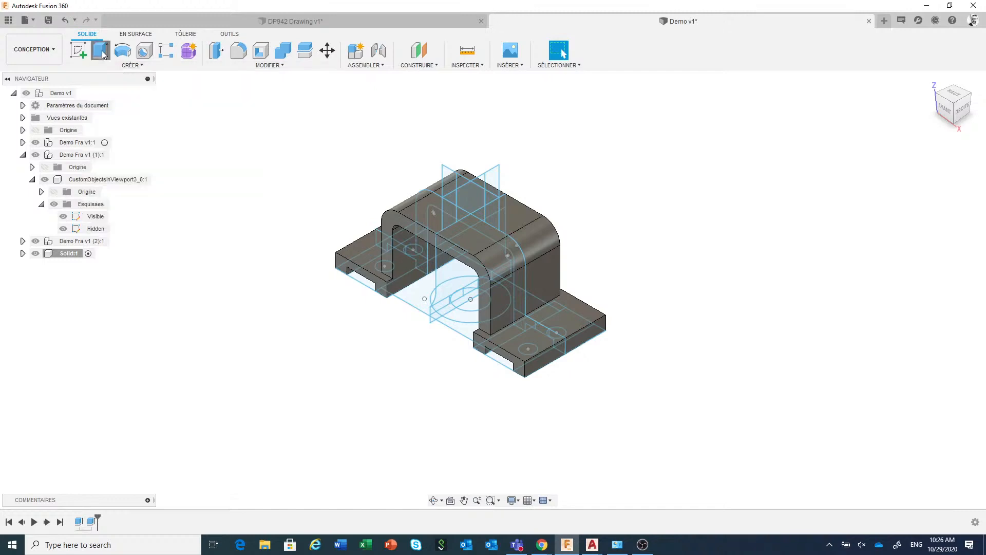
click(469, 322)
click(473, 305)
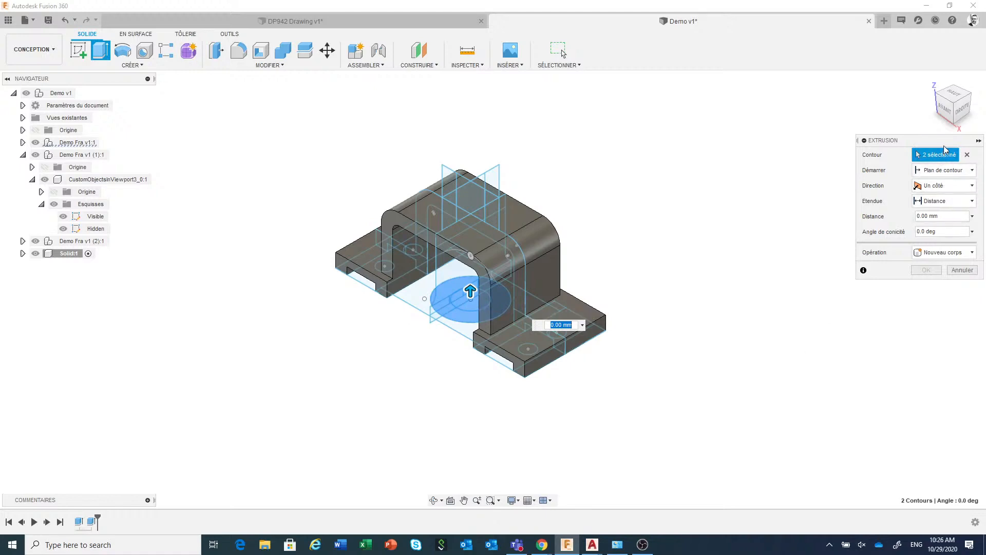
drag(932, 142, 828, 122)
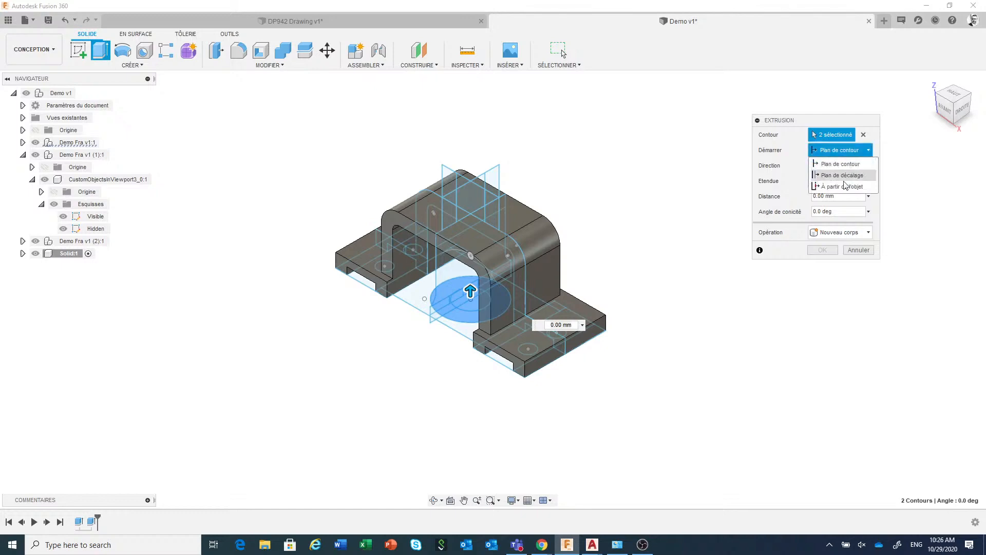
click(842, 188)
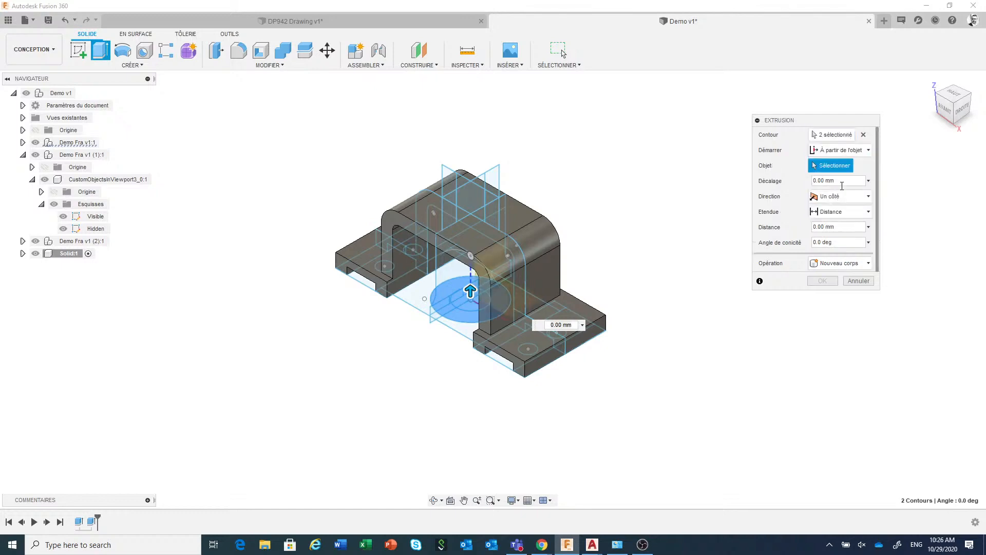
click(519, 214)
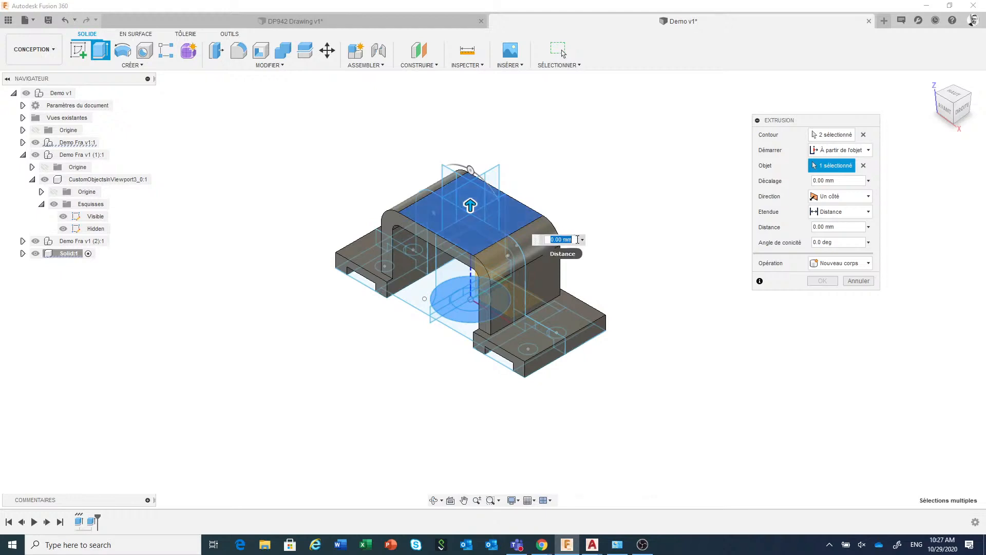
Set the boss extrusion to 25 mm by measuring the side view's vertical boss edge, and join it to the bracket
click(582, 240)
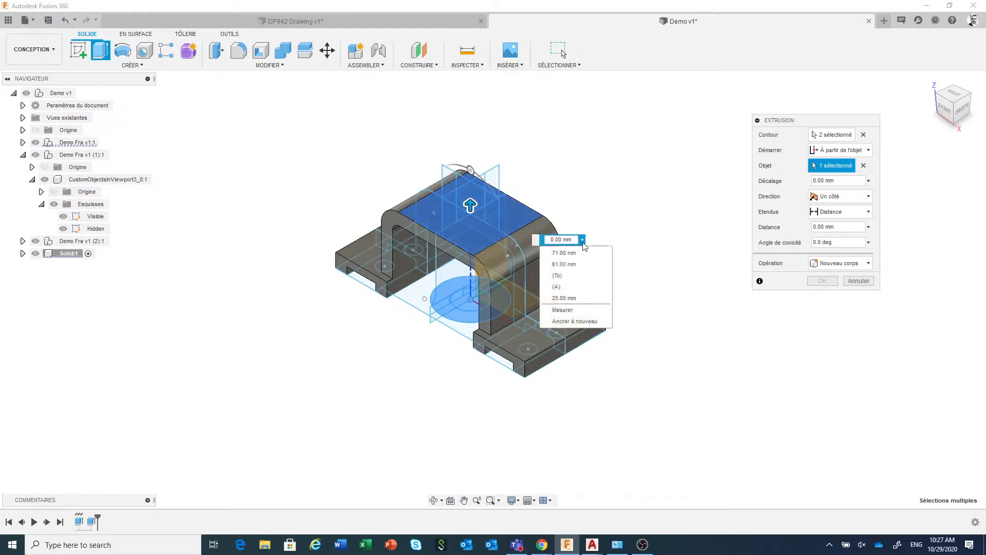
click(579, 312)
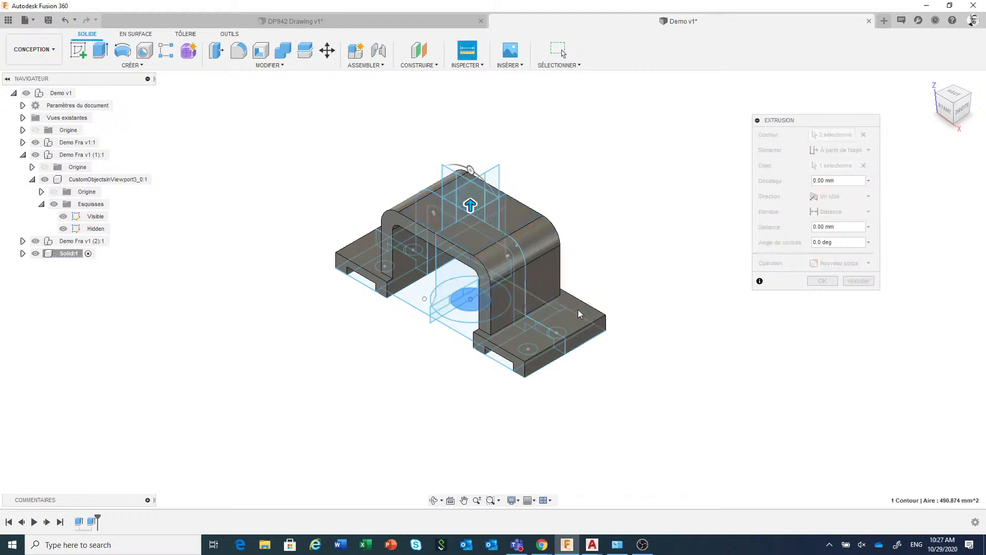
click(502, 180)
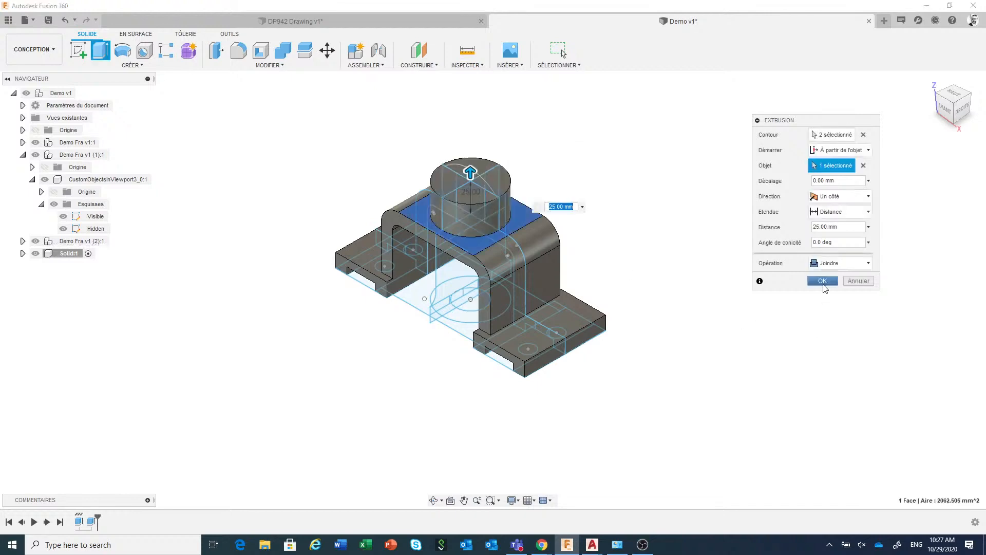
click(824, 282)
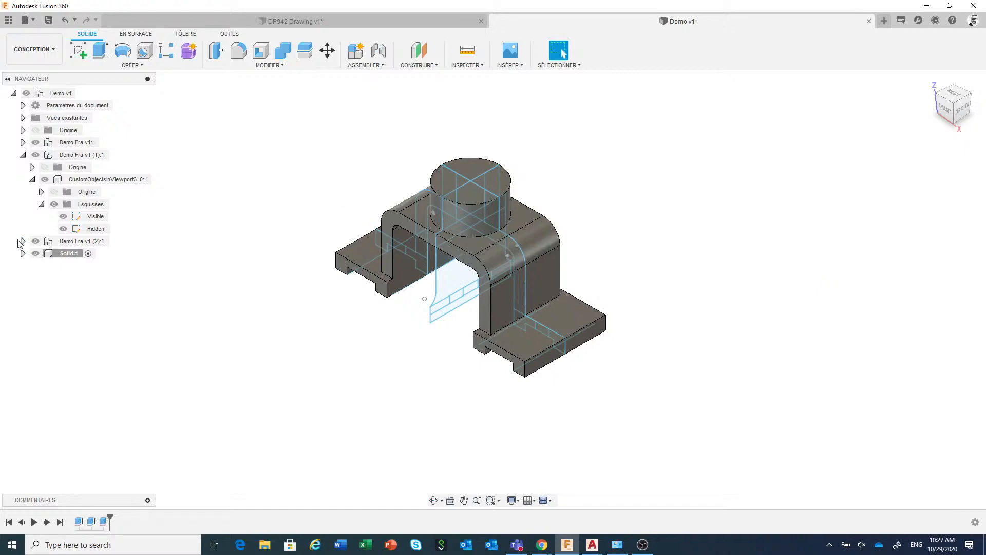
Show the Visible sketch of CustomObjectsInViewport5_0:1 in the Demo Fra v1:1 component
click(23, 142)
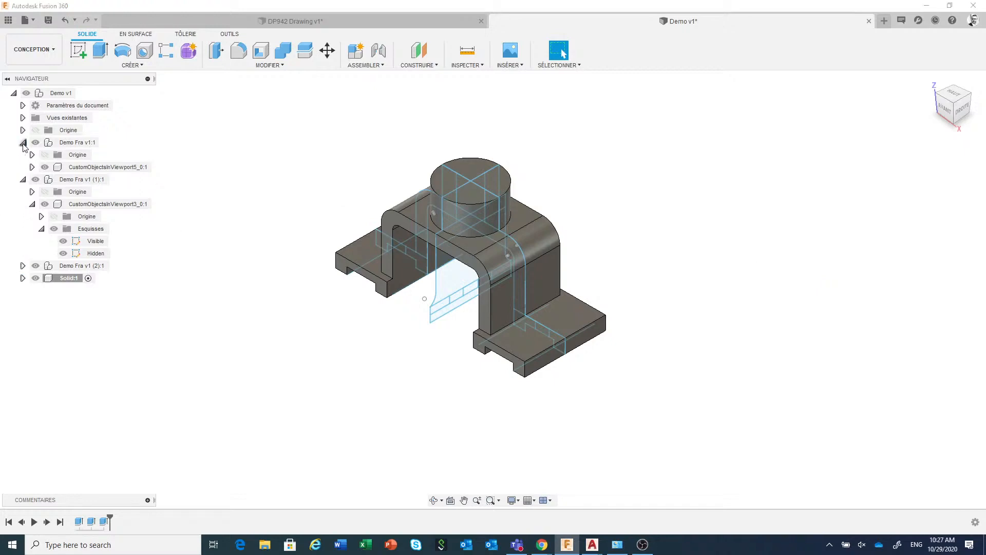
click(31, 168)
click(41, 180)
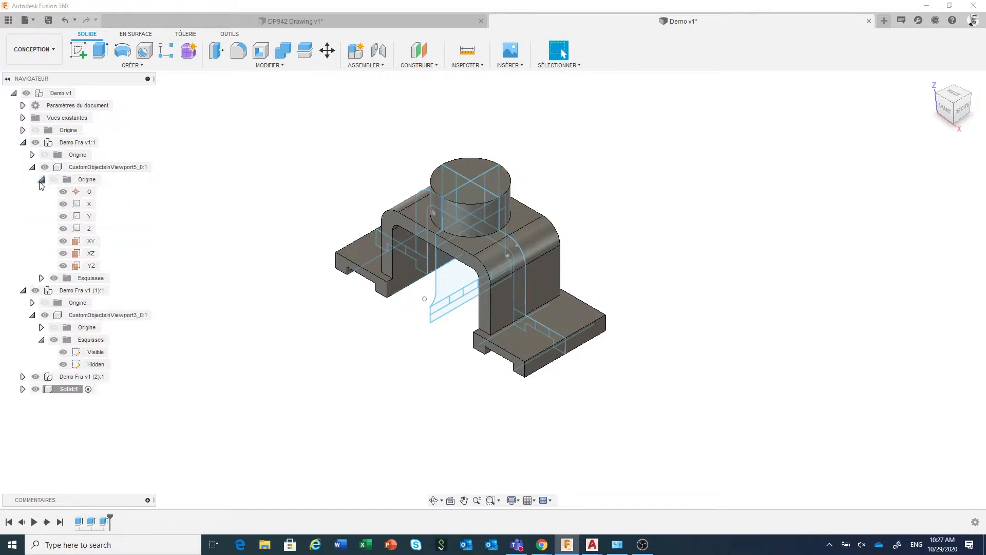
click(41, 180)
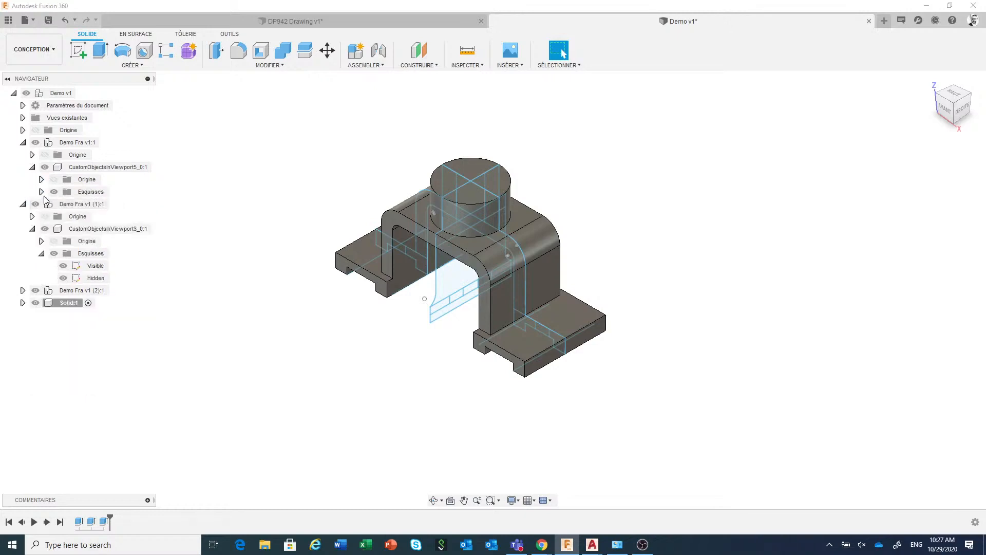
click(41, 192)
click(63, 204)
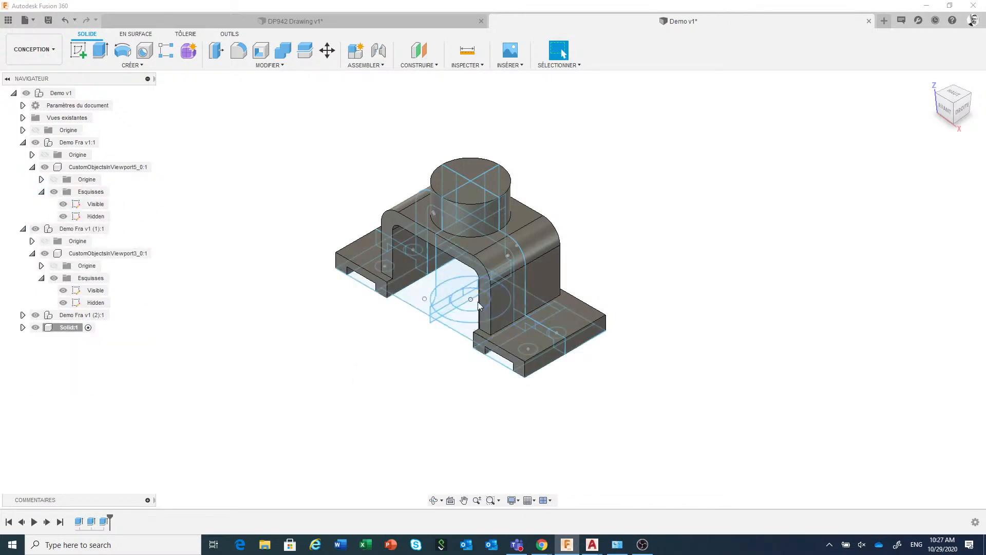
Cut the central bore by extruding the plan view's inner circle up to the boss's top face
click(97, 60)
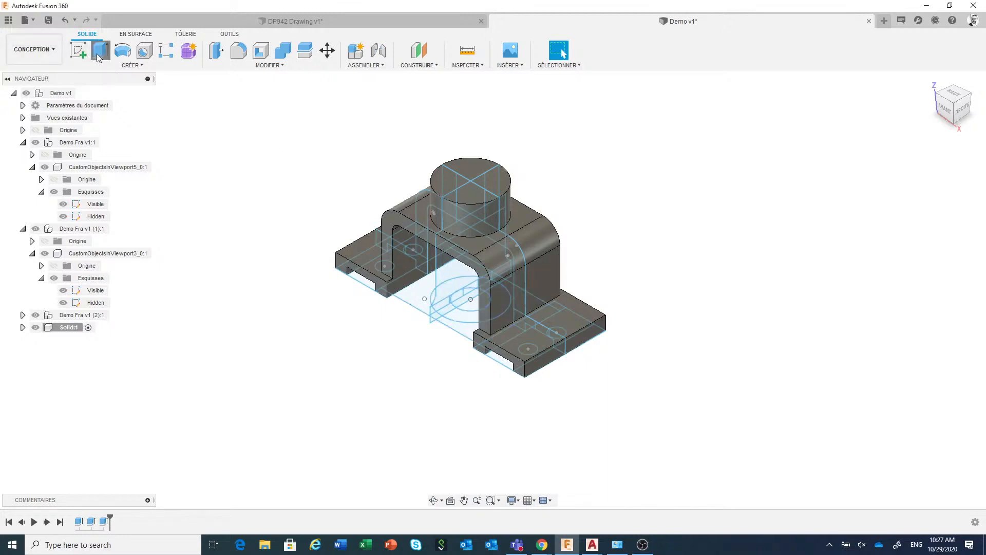
click(473, 307)
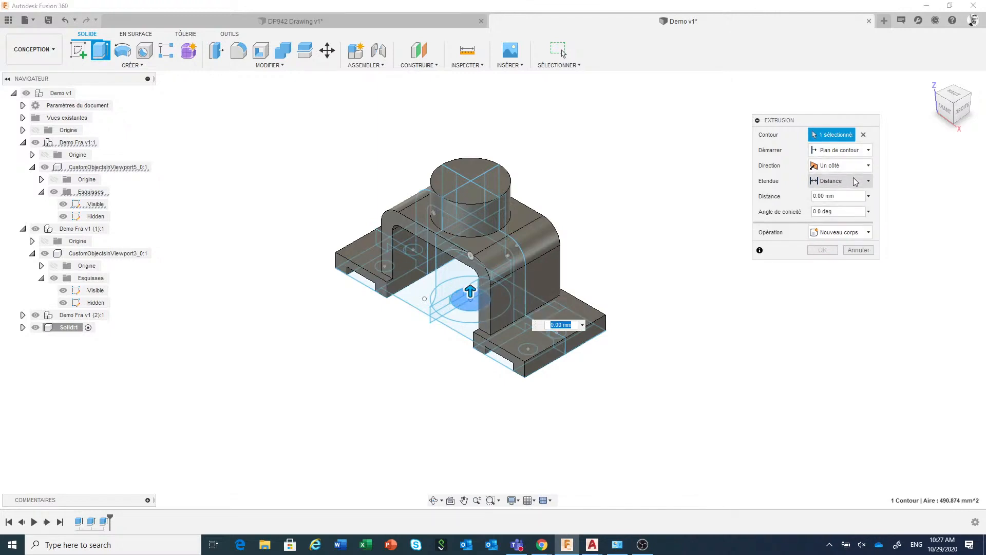
click(856, 181)
click(835, 206)
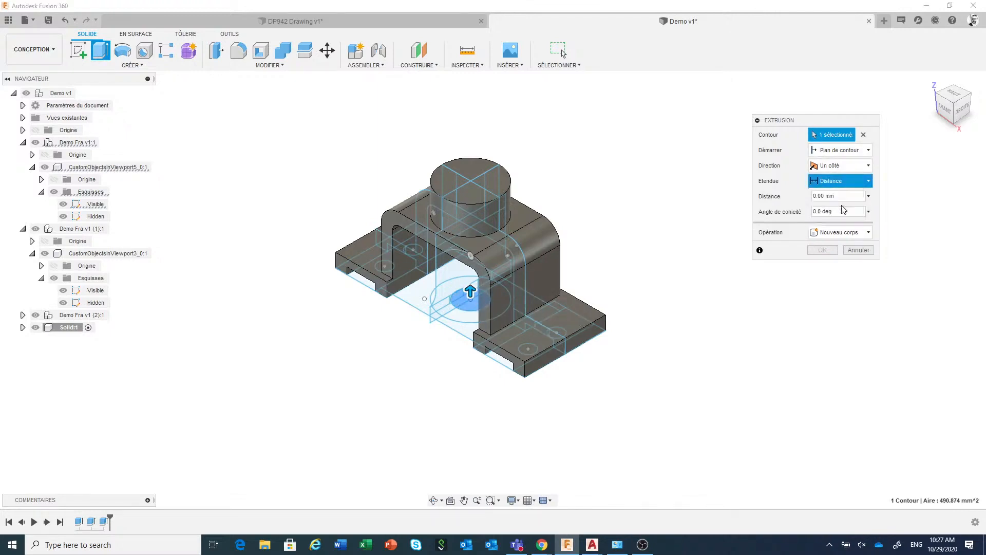
click(504, 185)
click(822, 312)
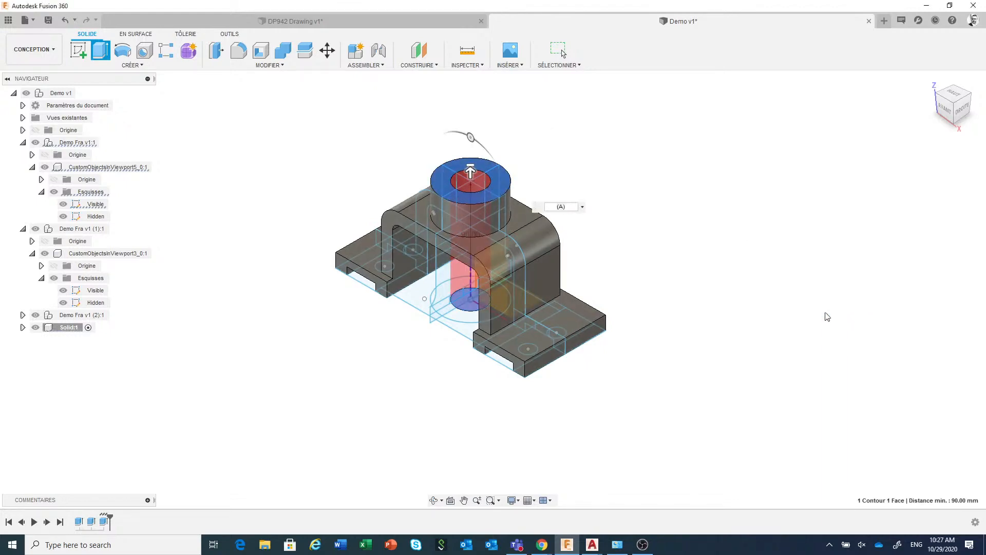
scroll(751, 347, up, 1)
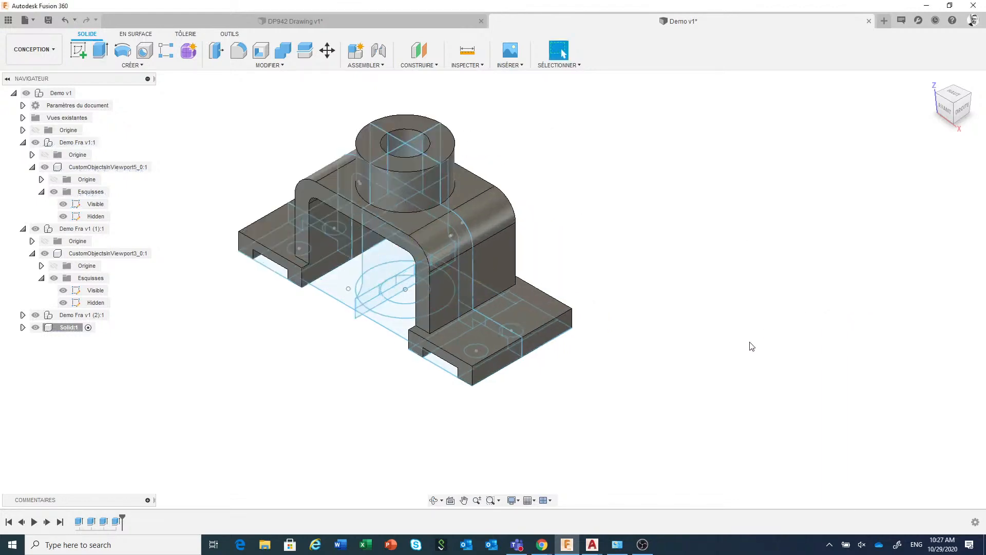
scroll(750, 346, down, 1)
middle_drag(748, 346, 791, 358)
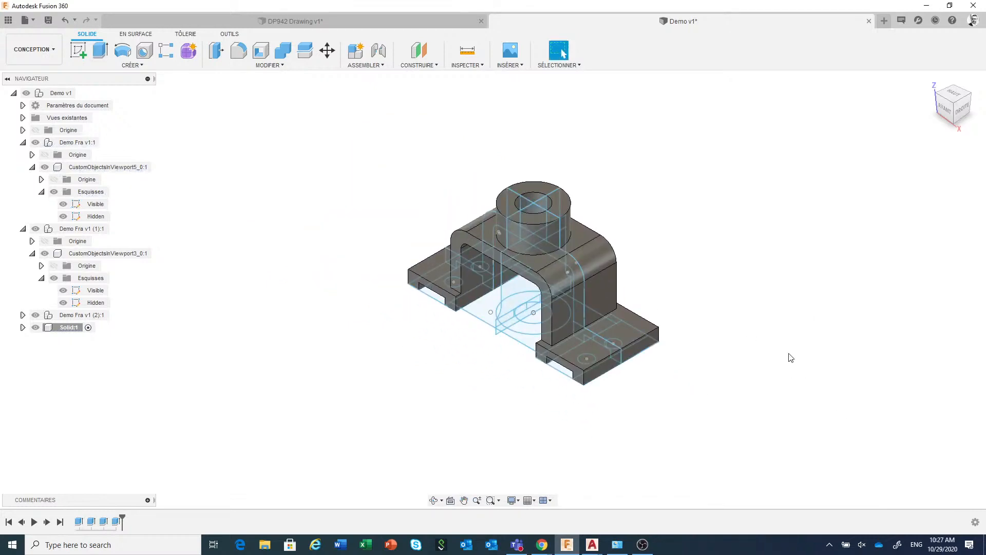
Cut the four mounting holes by extruding the small plan-view circles up to the top face of the feet
shift+middle_drag(736, 380, 748, 286)
scroll(641, 329, up, 2)
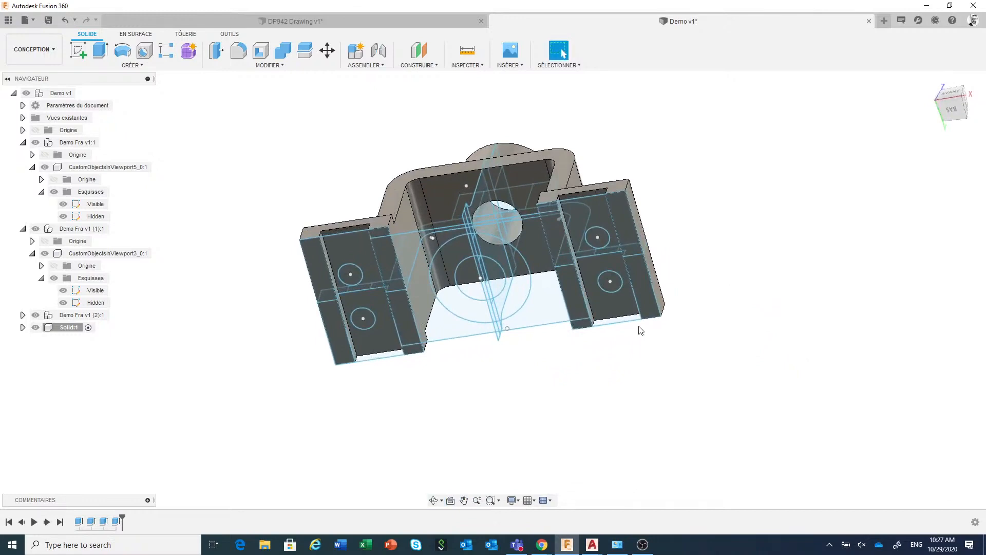
click(100, 50)
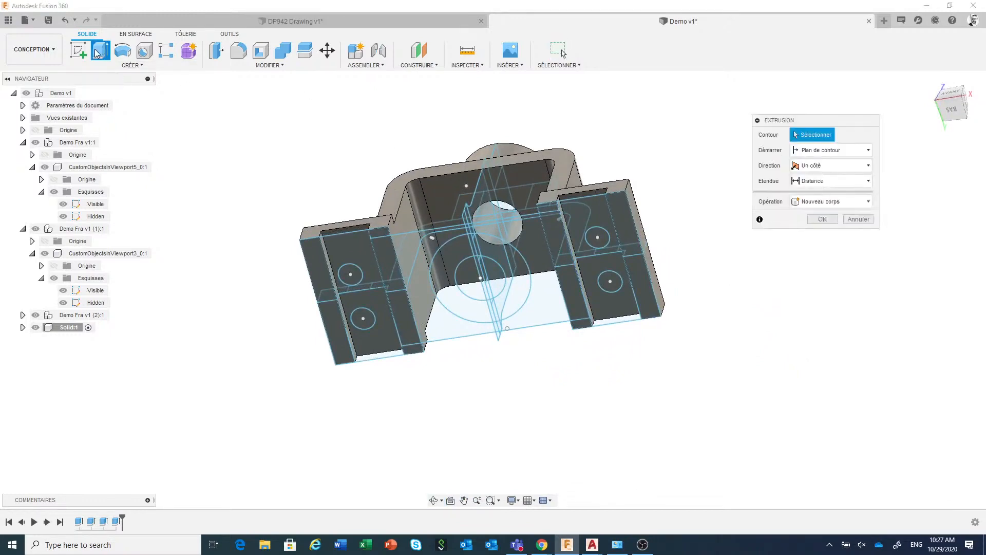
click(597, 237)
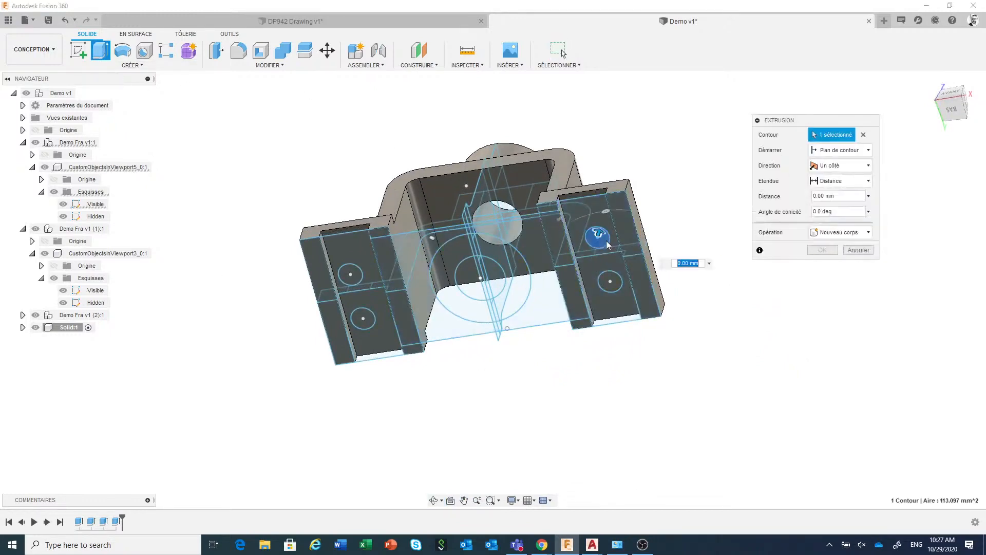
click(611, 286)
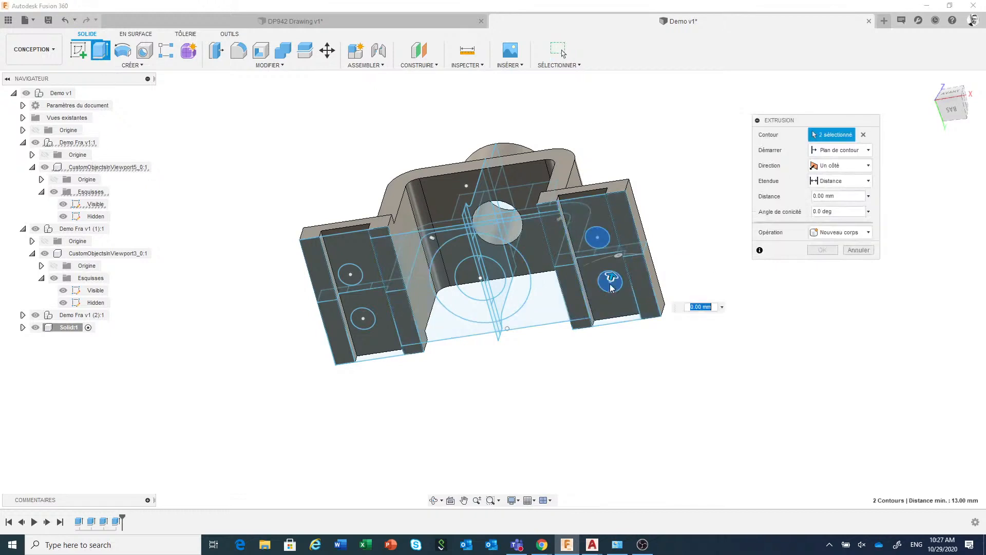
click(357, 275)
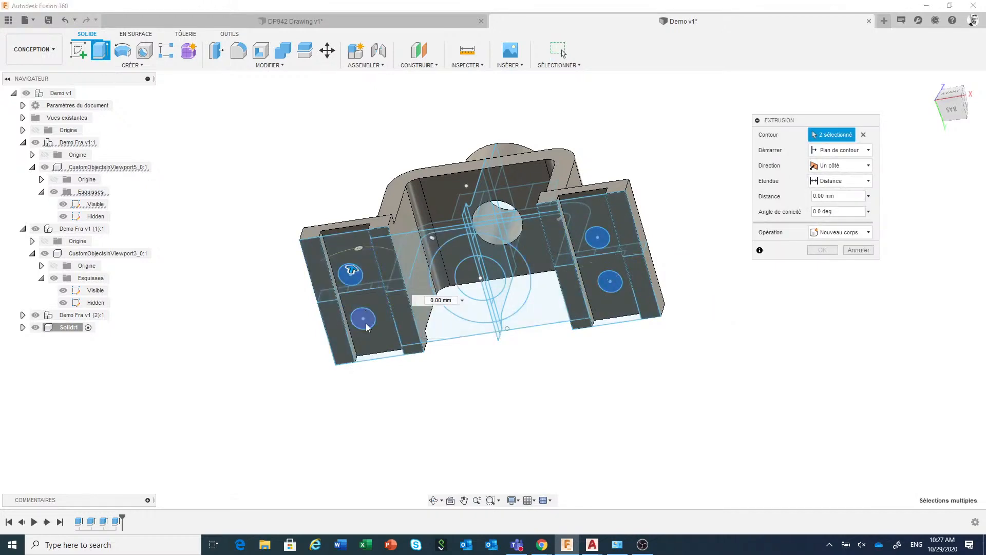
click(366, 326)
shift+middle_drag(679, 237, 653, 305)
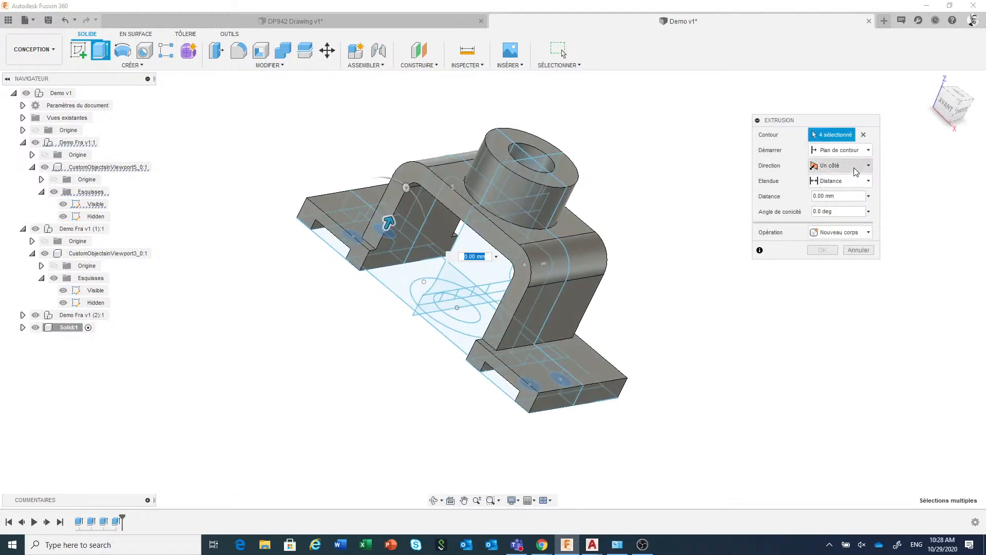
click(855, 183)
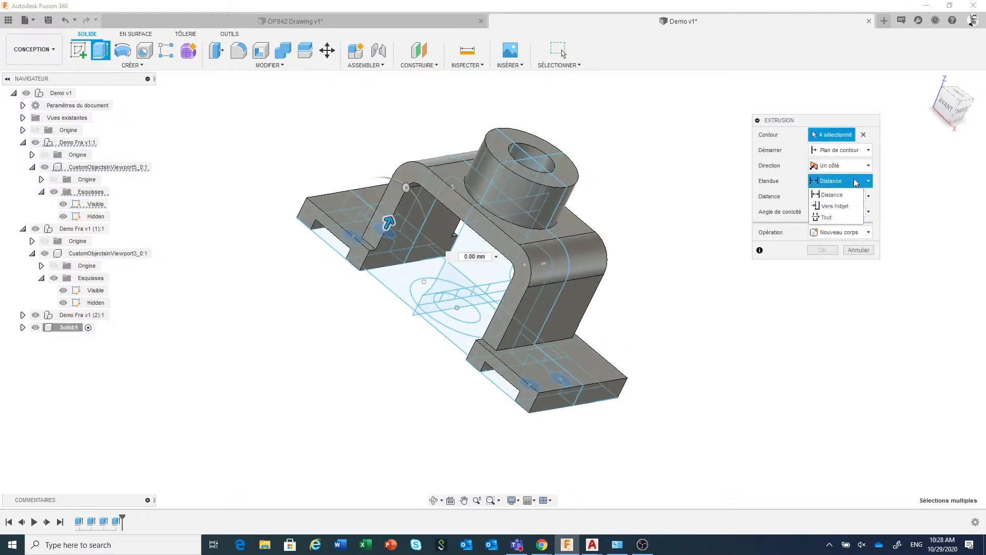
click(842, 211)
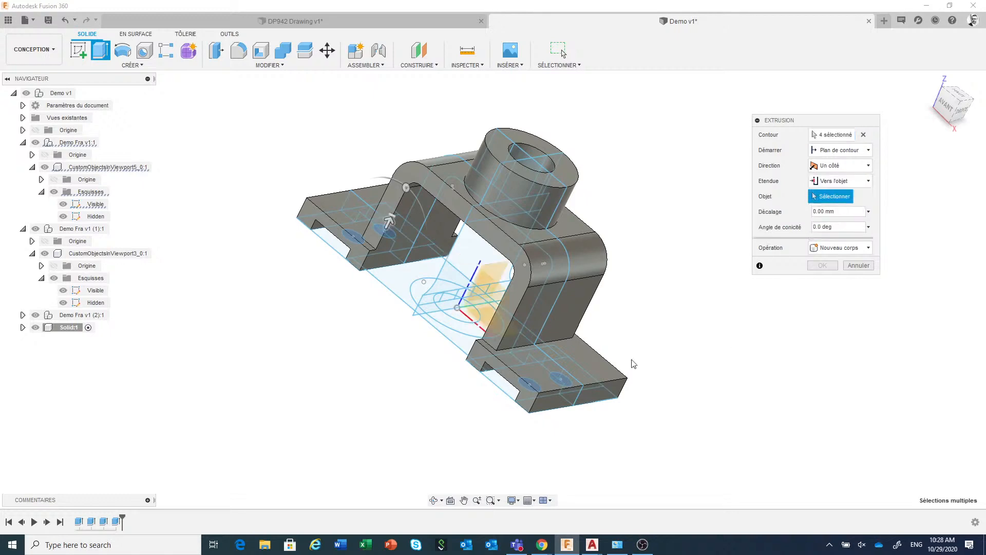
click(603, 369)
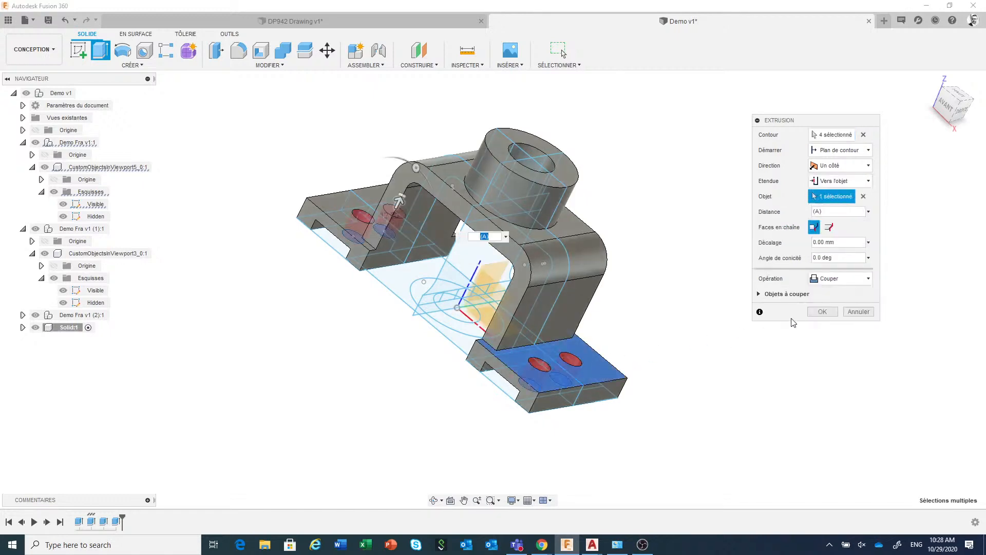
click(822, 312)
Start a fillet on the two short edges where the legs' end faces meet the feet on one side of the bracket
middle_drag(747, 327, 799, 328)
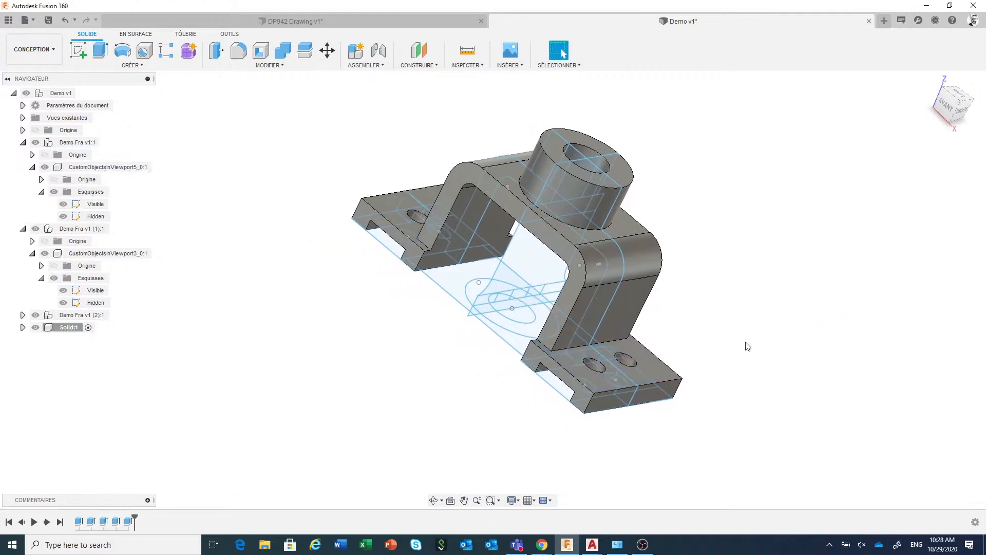
shift+middle_drag(745, 352, 732, 318)
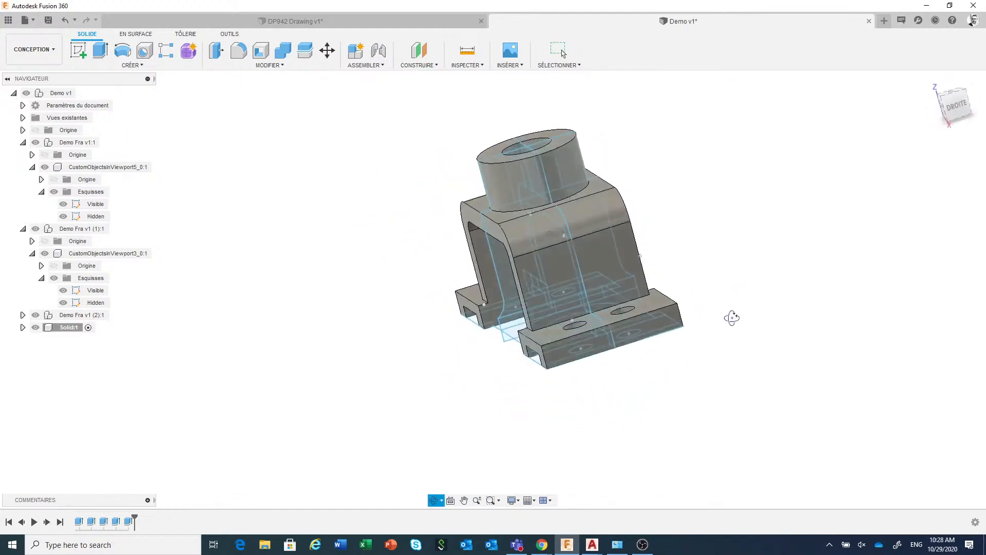
scroll(702, 291, up, 2)
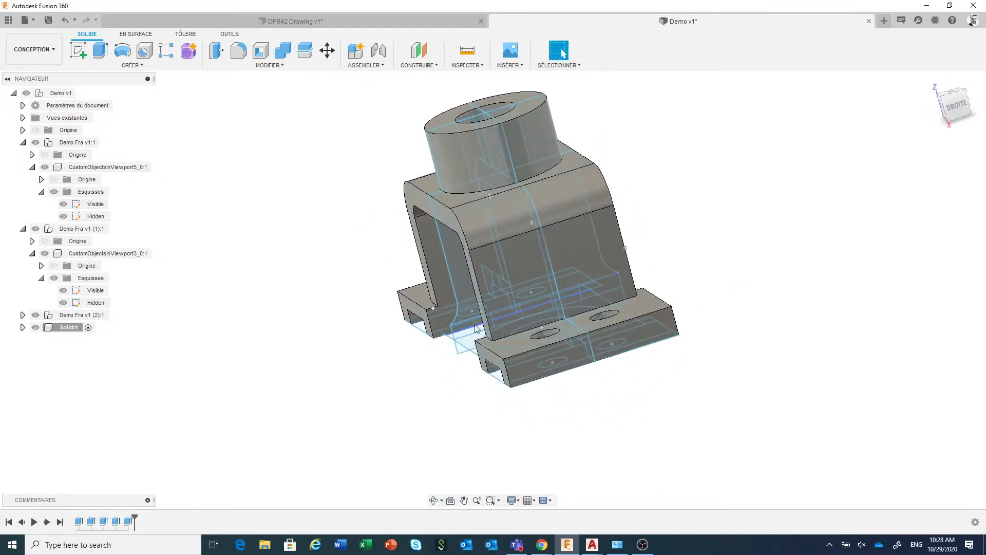
scroll(476, 328, up, 1)
scroll(499, 347, up, 1)
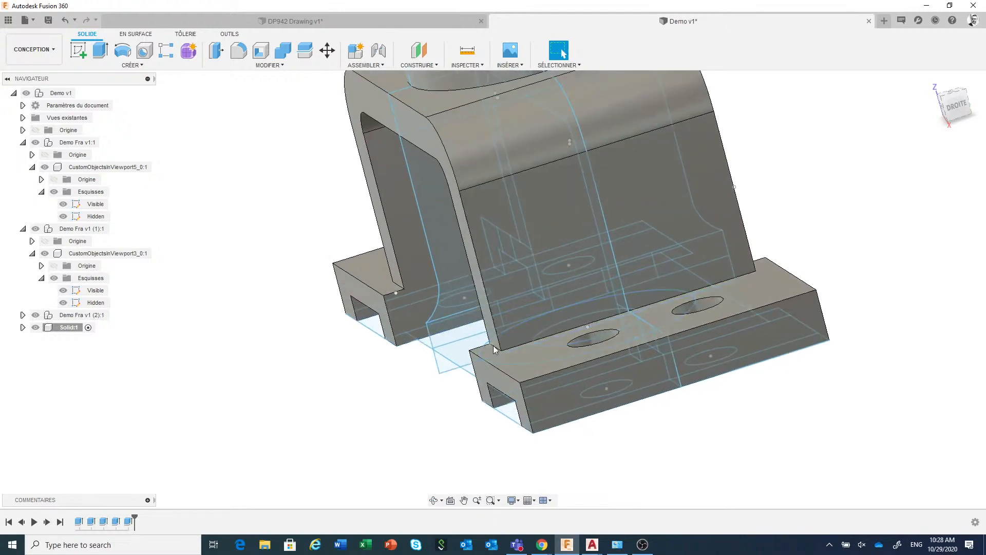
scroll(495, 352, up, 1)
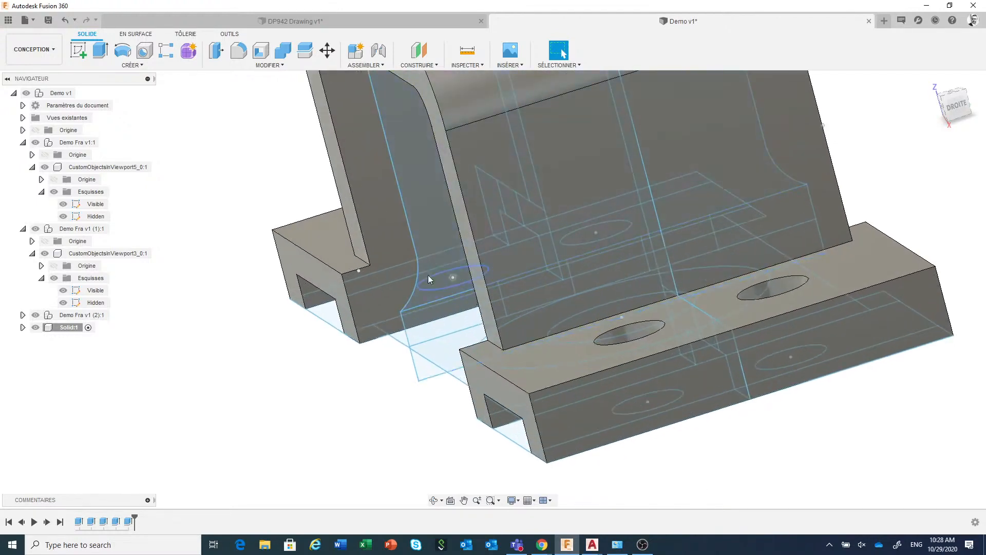
click(496, 348)
right_click(496, 349)
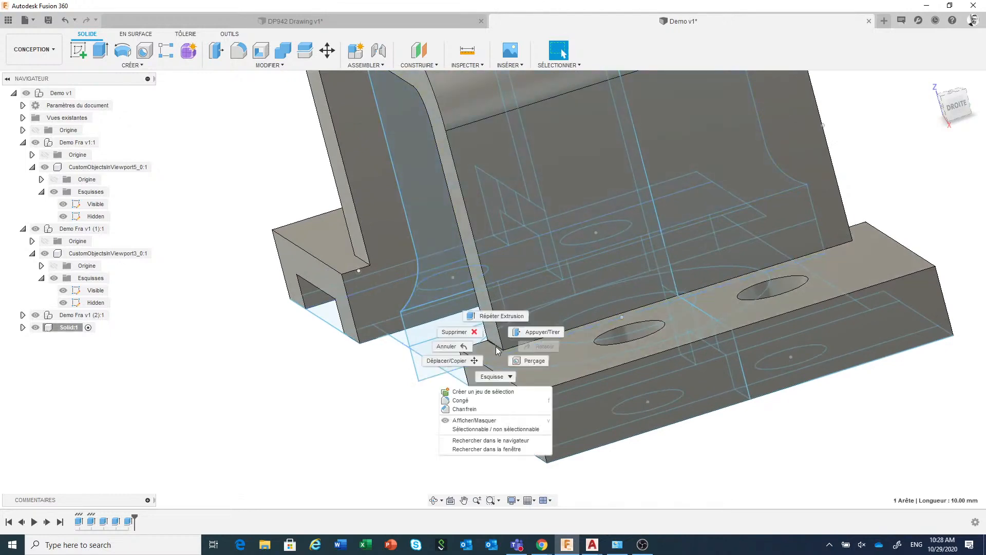
click(490, 403)
scroll(369, 382, down, 2)
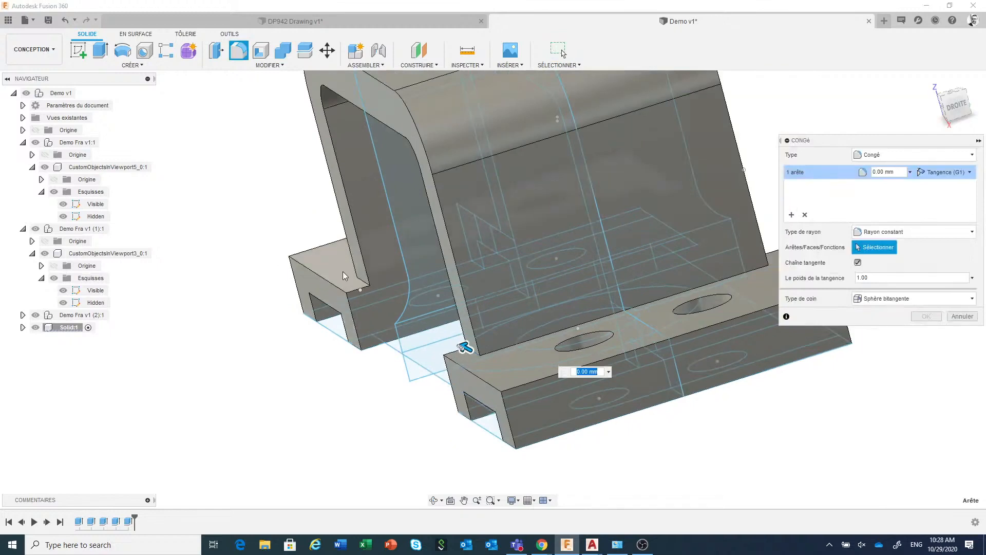
scroll(351, 276, up, 1)
click(348, 294)
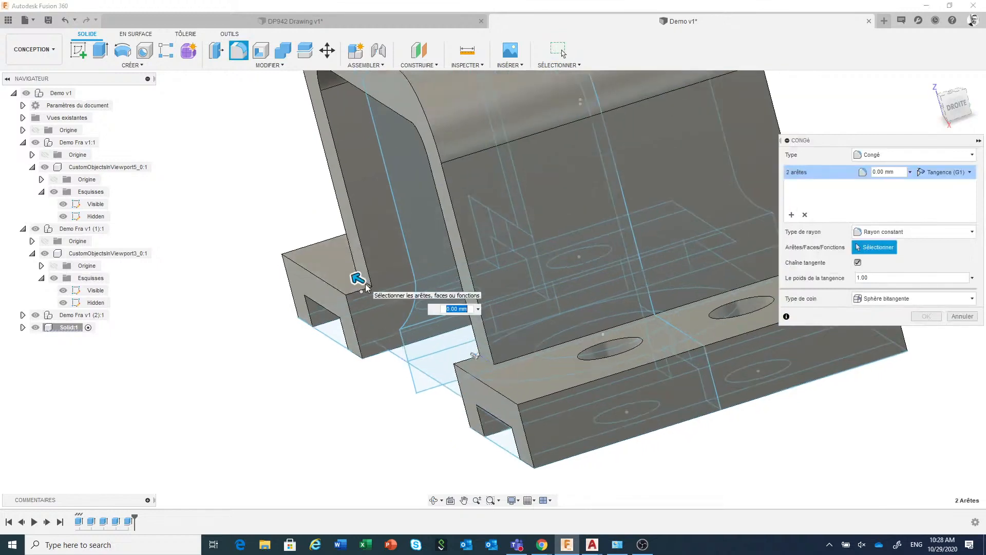
Add the two matching leg-to-foot edges on the opposite side and fillet all four with a 10 mm radius
scroll(339, 290, down, 2)
scroll(337, 293, down, 1)
shift+middle_drag(665, 242, 476, 350)
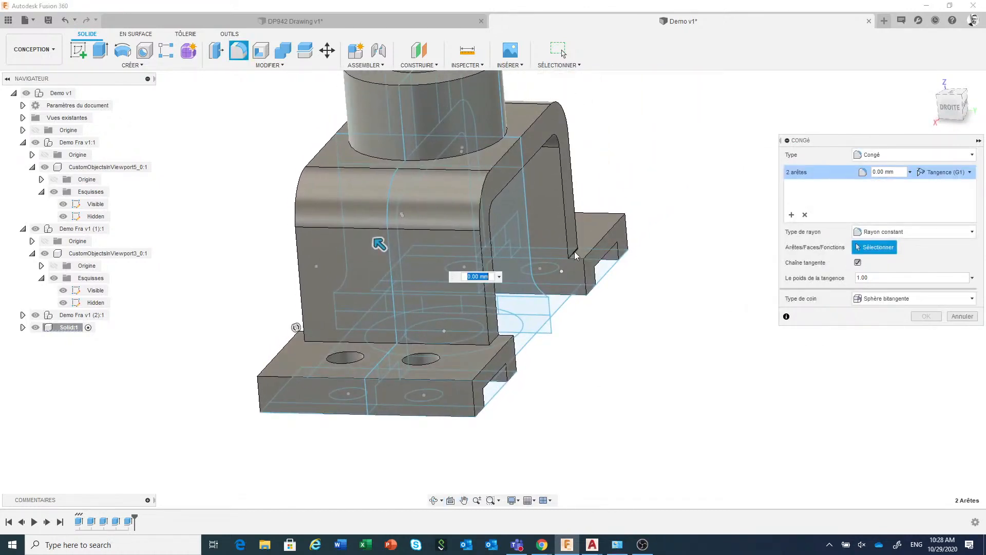
click(579, 251)
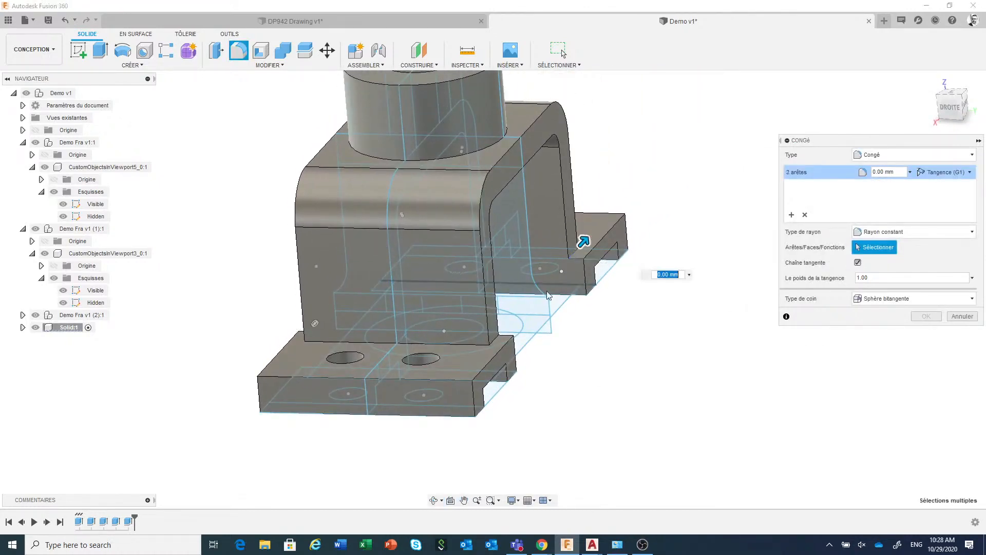
click(502, 337)
scroll(570, 330, up, 2)
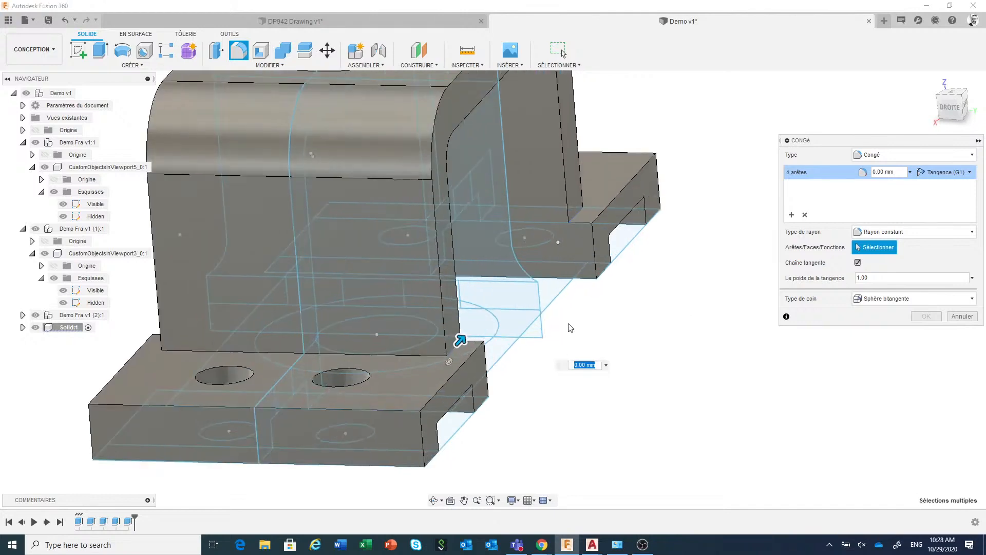
click(607, 365)
click(596, 436)
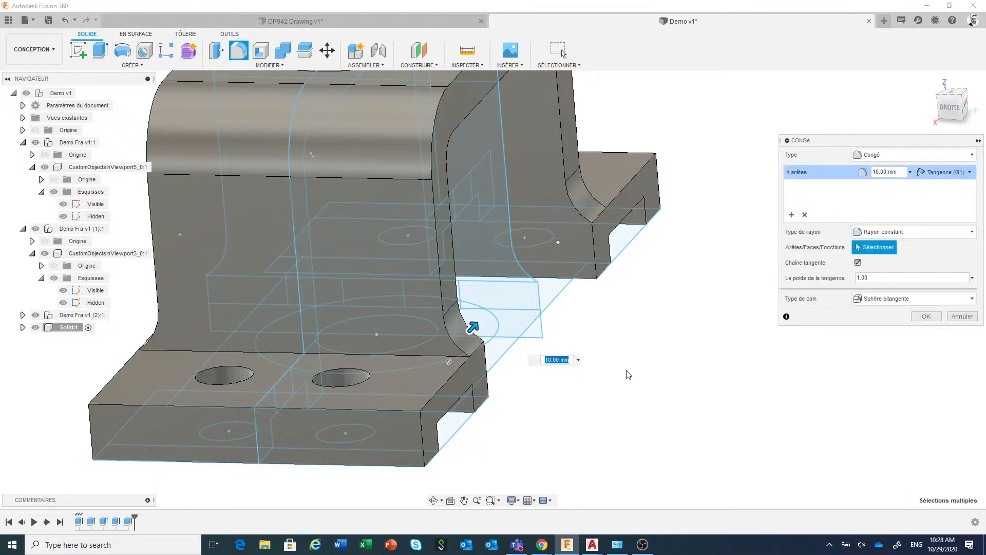
click(926, 317)
Hide the three drawing view components Demo Fra v1:1, Demo Fra v1 (1):1 and Demo Fra v1 (2):1
scroll(827, 347, down, 5)
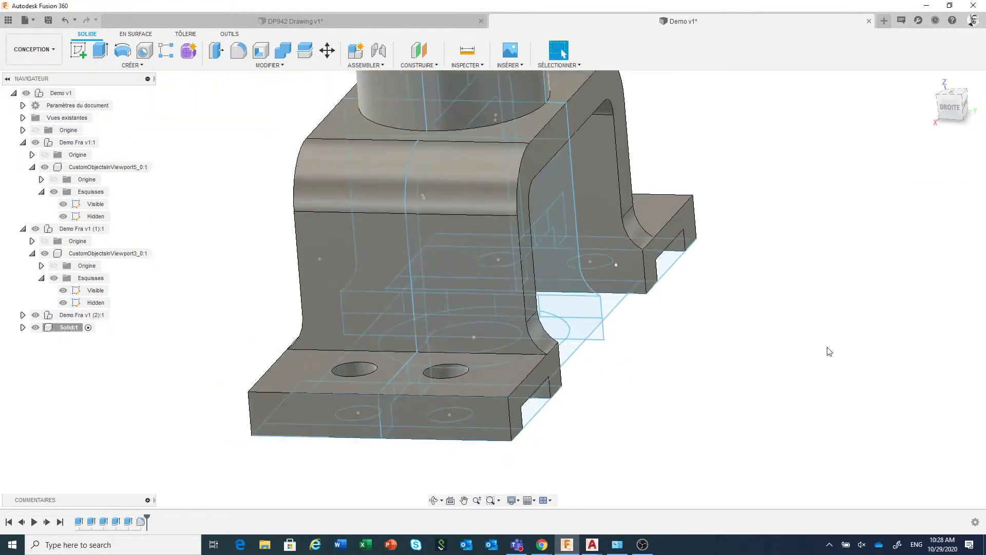
click(36, 144)
click(36, 144)
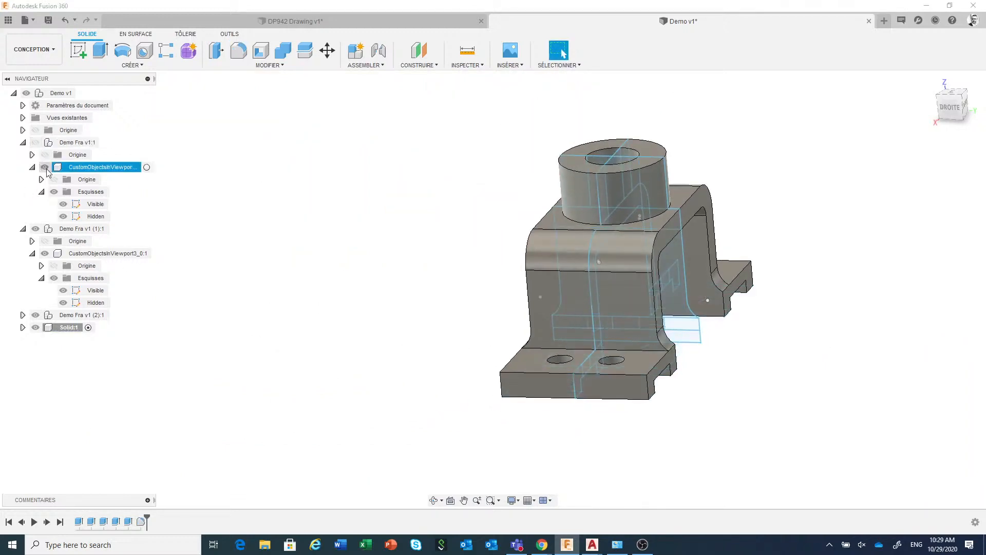
click(36, 228)
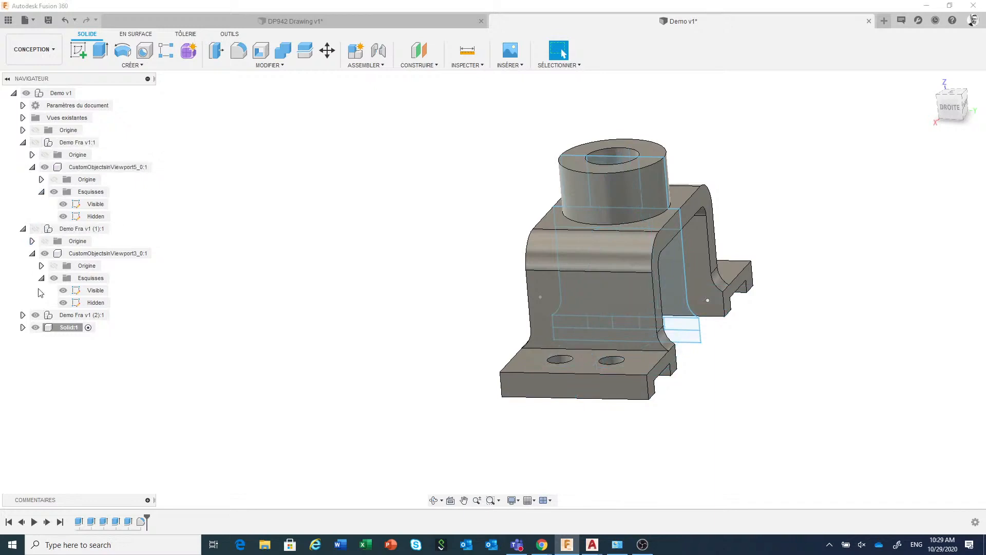
click(36, 314)
middle_drag(262, 299, 179, 304)
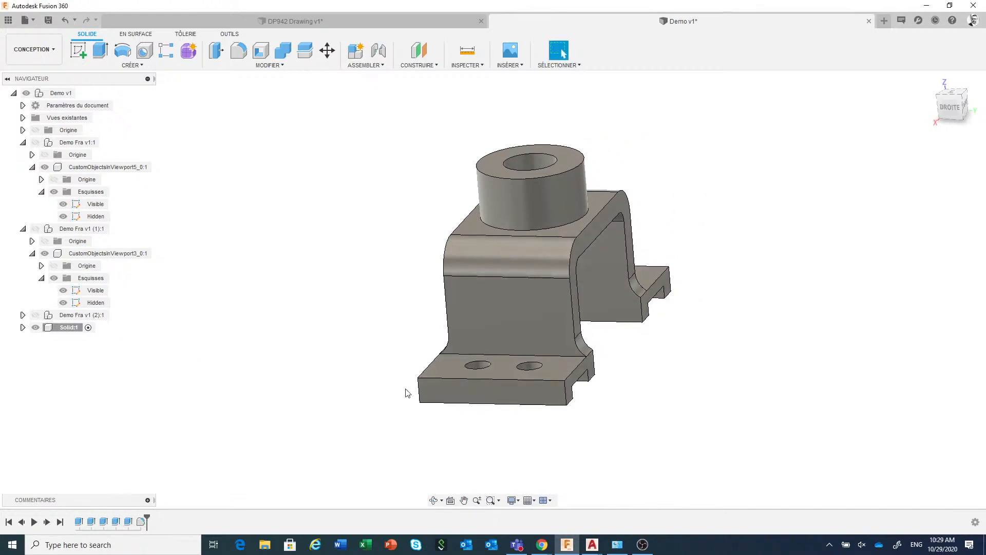
Review the Solid component's model parameters, expanding those of Extrusion3 and Extrusion5, and close the parameter list without changes
shift+middle_drag(361, 385, 386, 380)
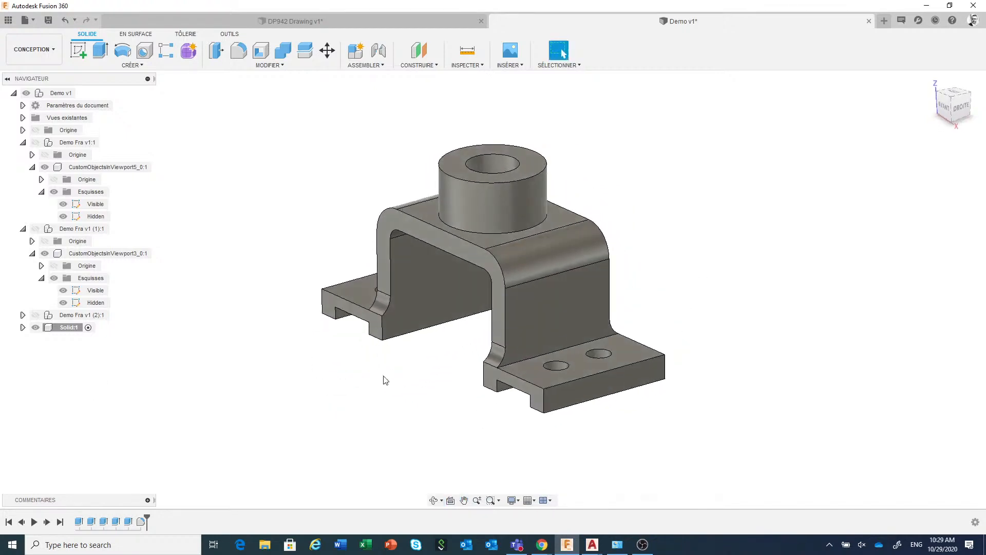
click(269, 65)
click(268, 304)
click(267, 192)
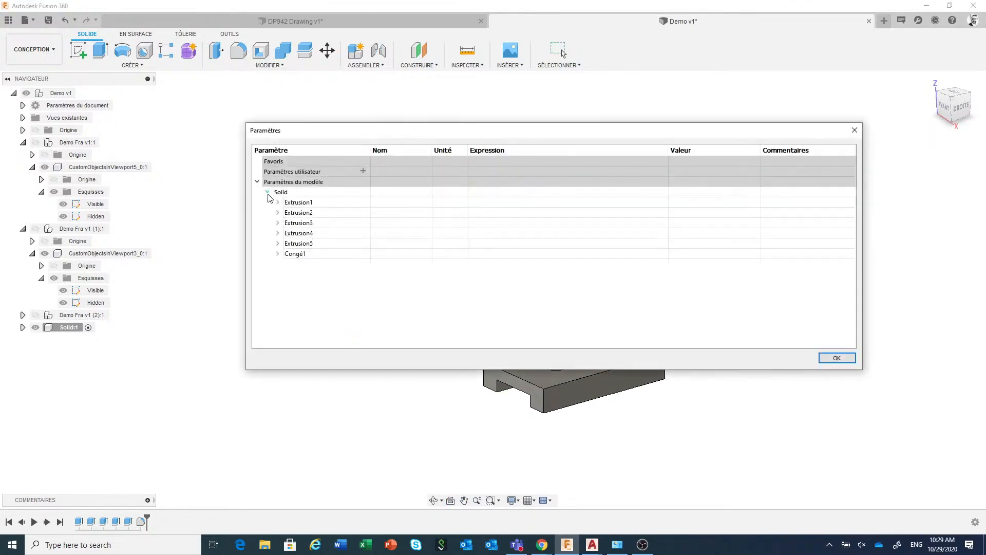
click(278, 223)
click(278, 274)
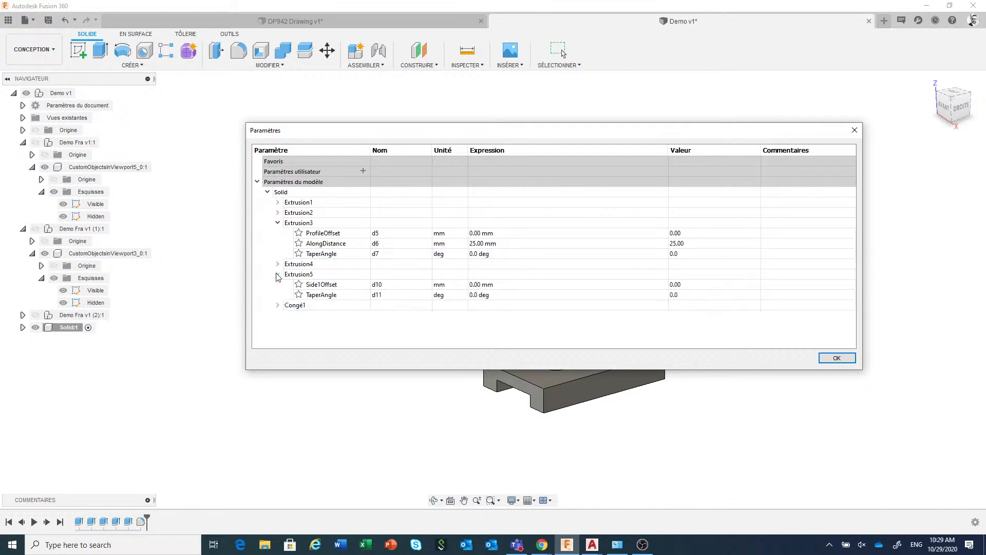
click(836, 358)
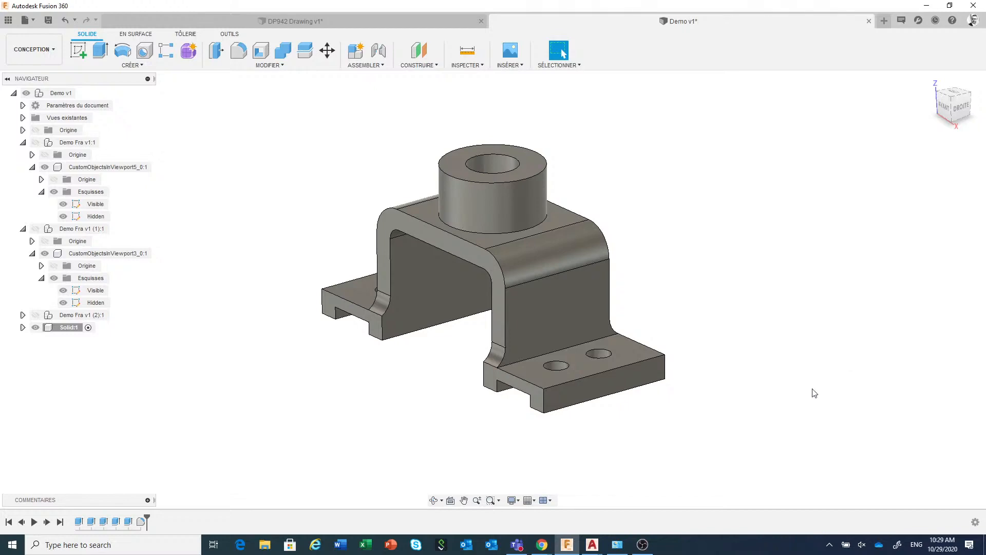
Switch to the Demo Fra.dwg drawing in AutoCAD
click(592, 544)
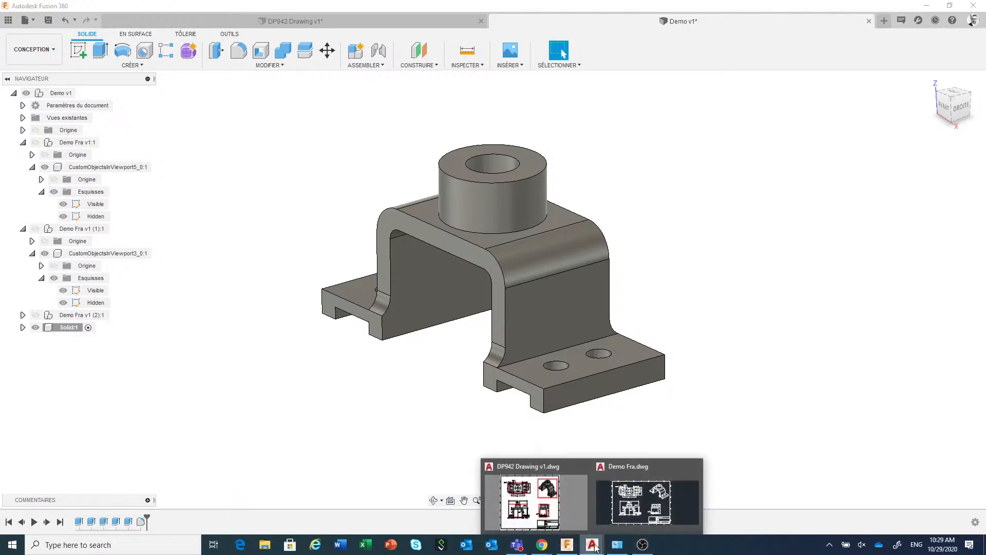
click(625, 520)
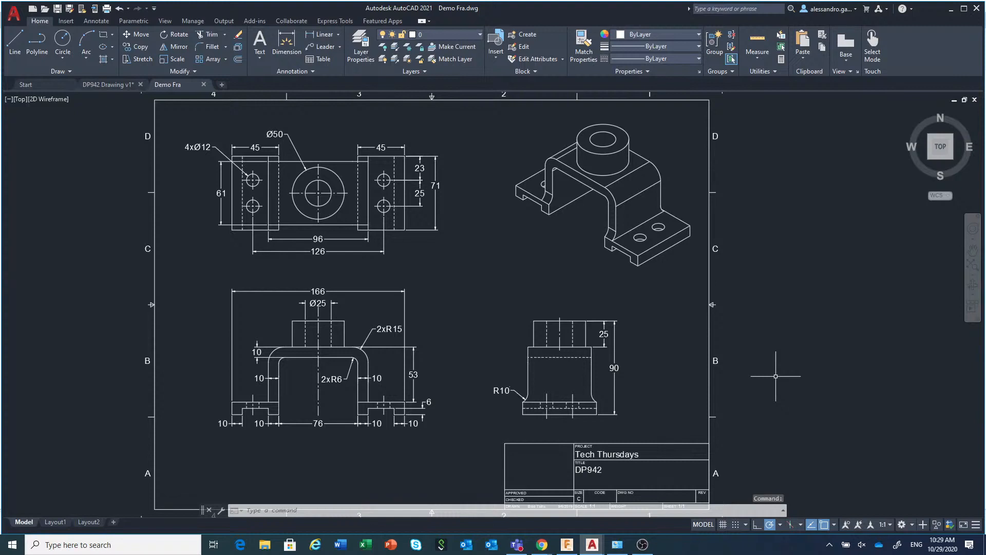
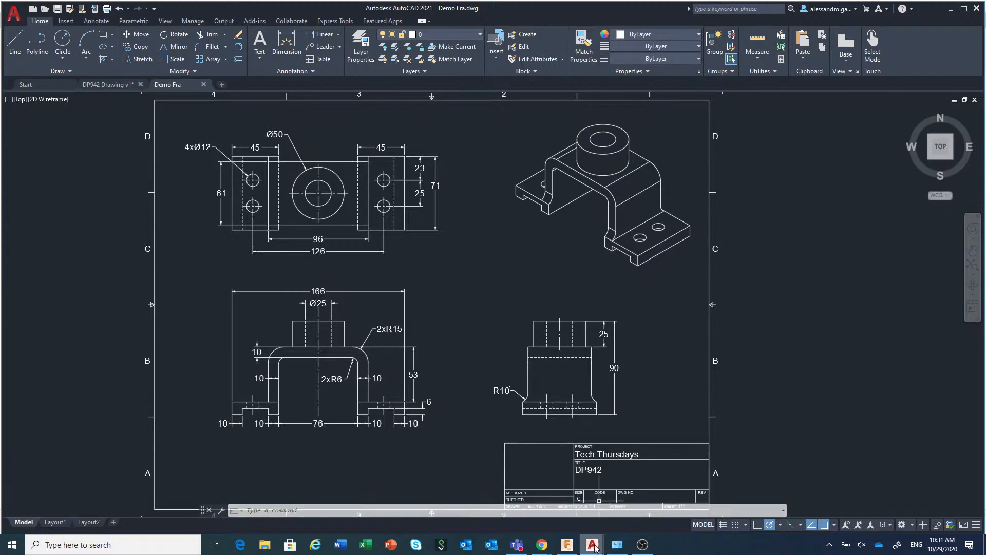
Switch to DP942 Drawing v1.dwg and enter EXPORTLAYOUT on the command line for Sheet1
mouse_move(594, 548)
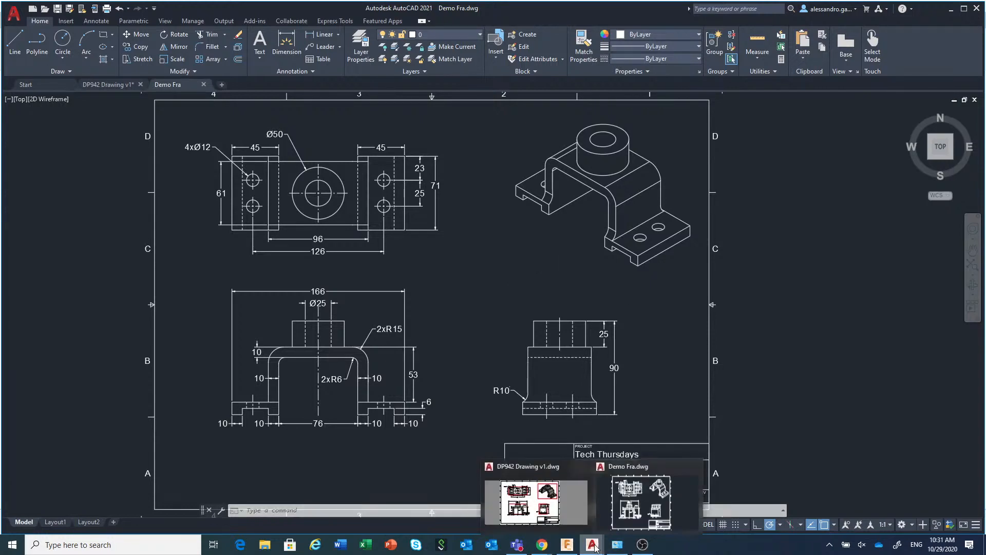
click(559, 470)
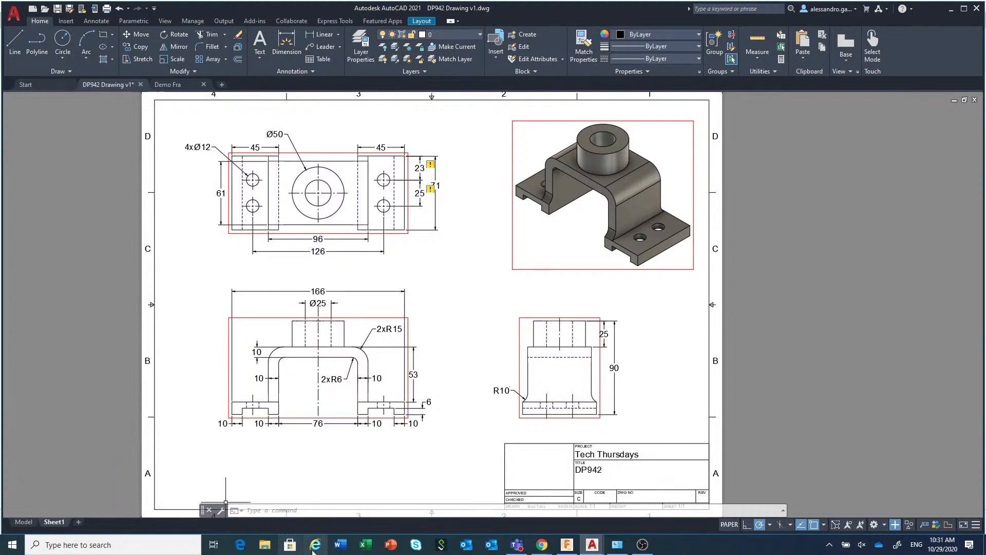
click(307, 512)
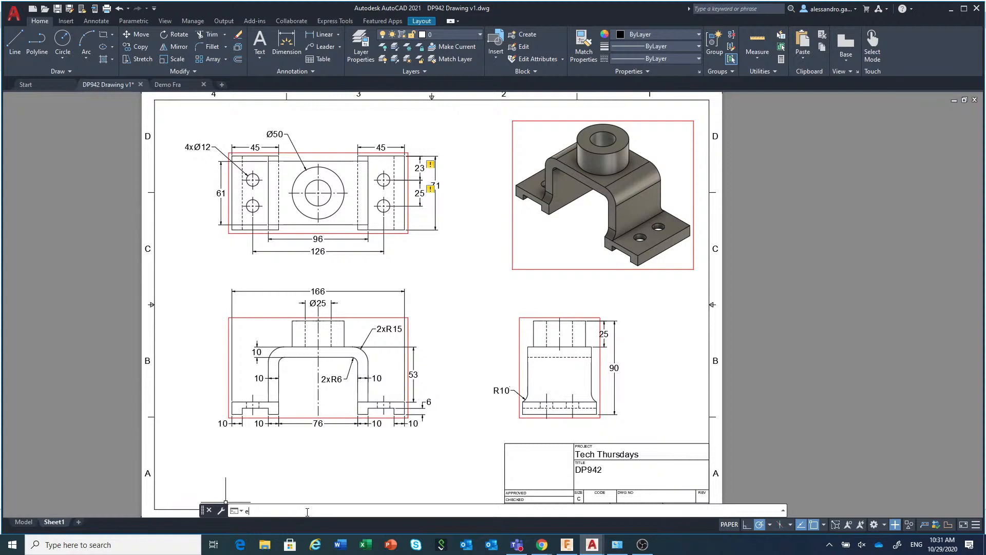
text(x)
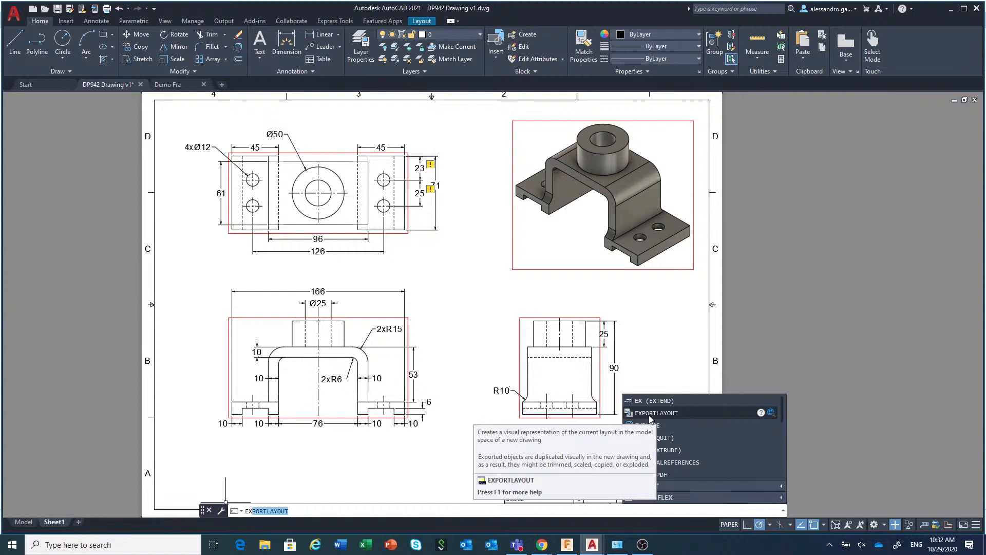
key(Return)
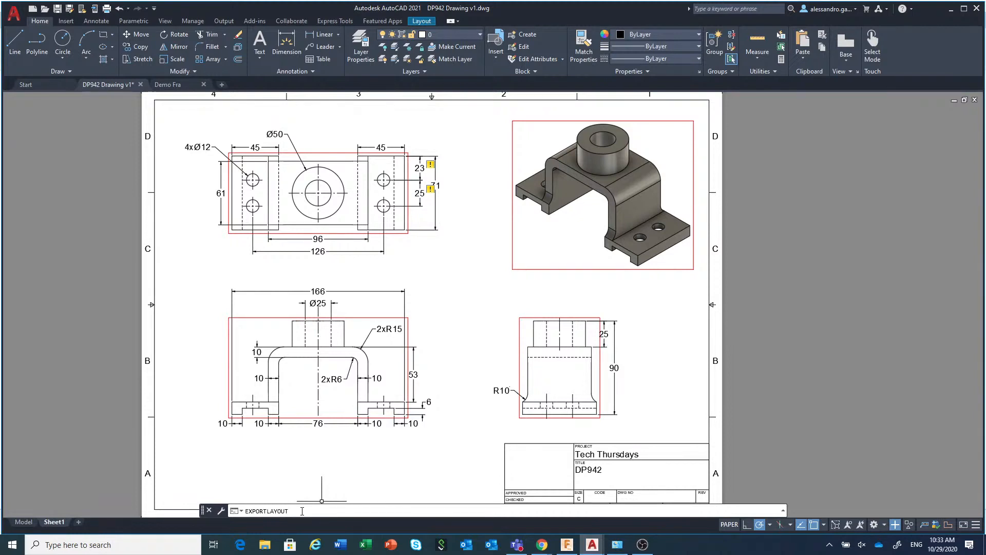
drag(295, 510, 244, 511)
mouse_move(21, 522)
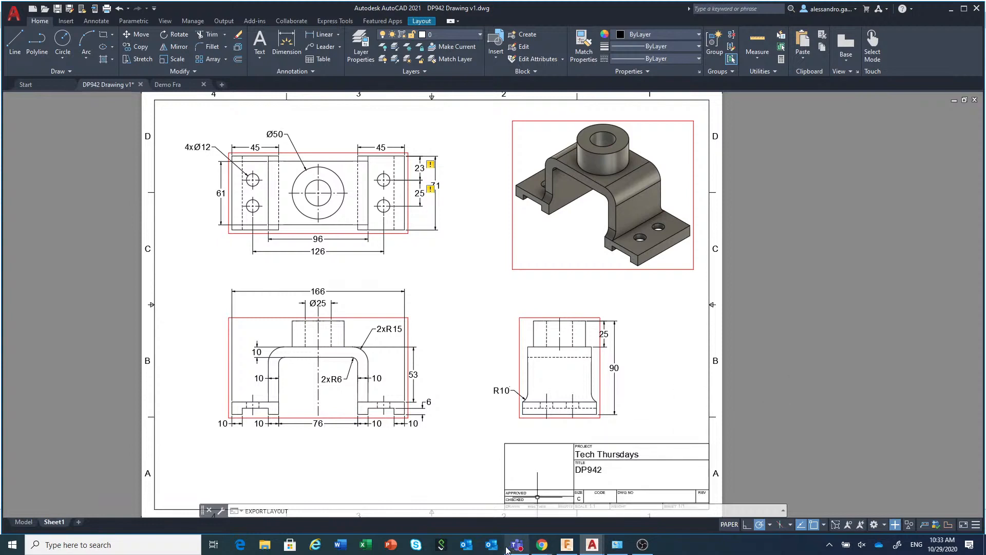
Switch to the Demo Fra.dwg drawing and save it as Demo Fra.dxf in the AutoCAD 2018 DXF format
mouse_move(567, 547)
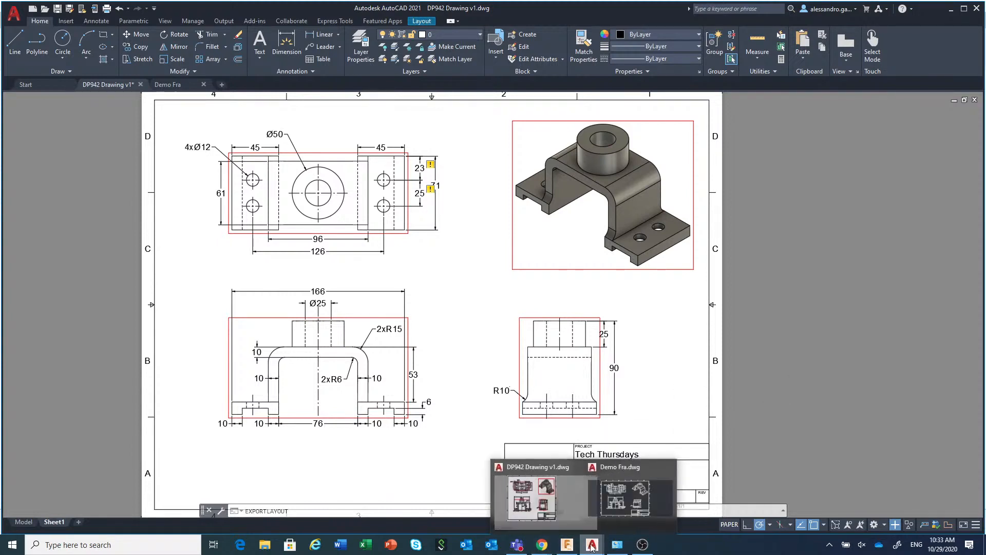
click(630, 467)
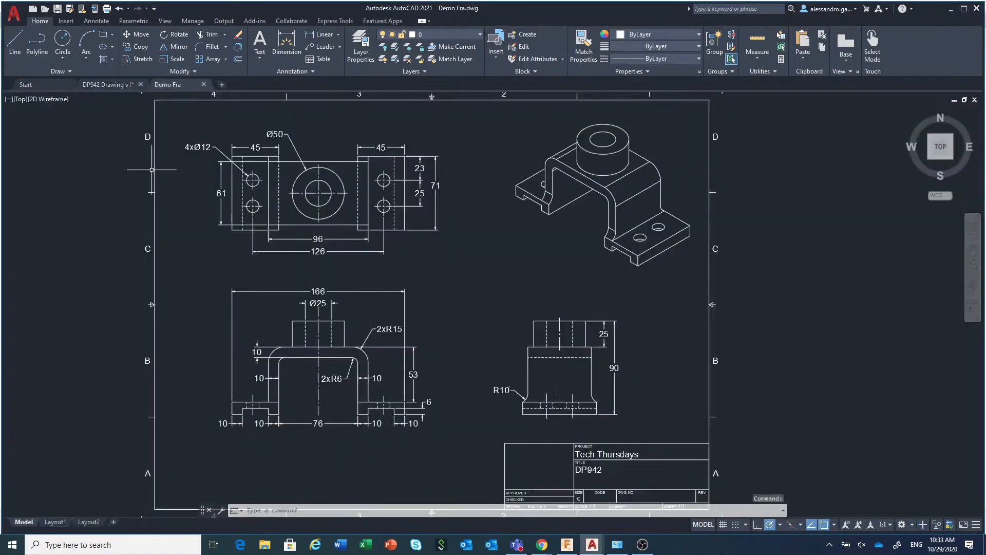
click(17, 17)
mouse_move(39, 198)
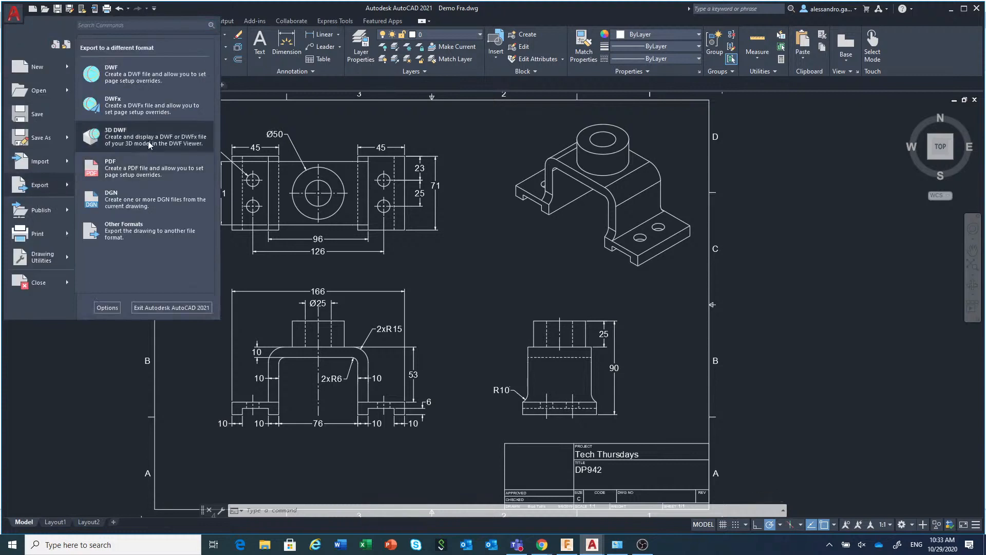
mouse_move(58, 144)
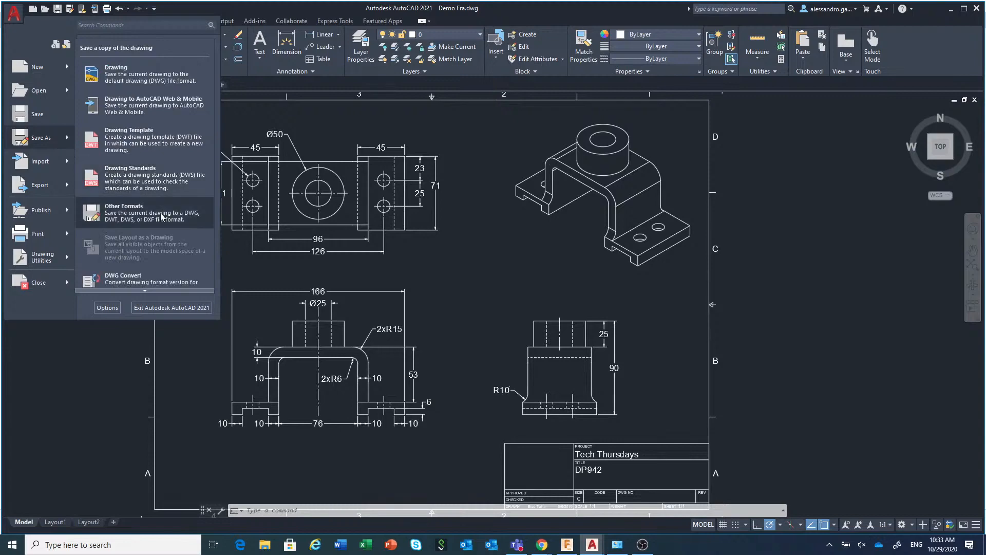
click(123, 211)
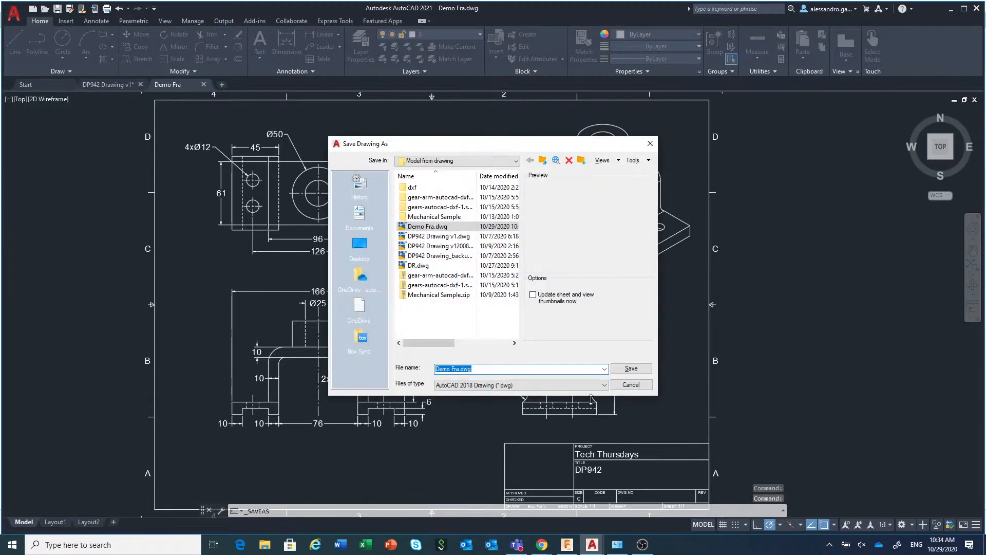
click(594, 386)
click(594, 390)
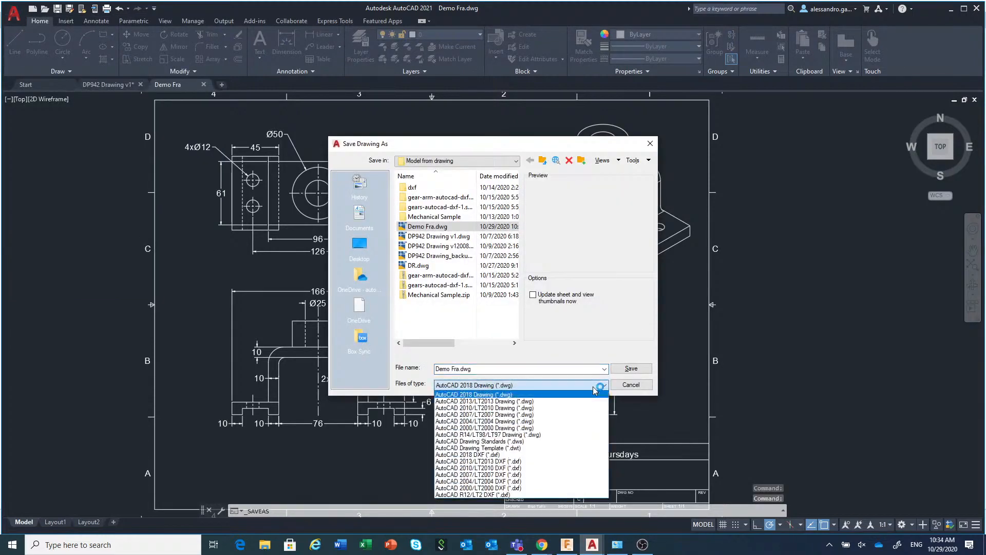
click(569, 455)
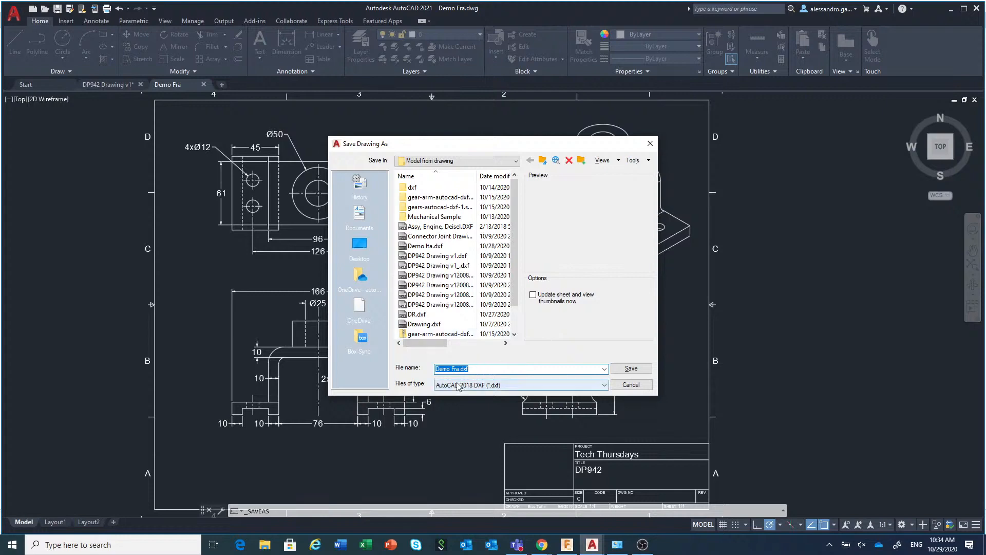
click(630, 369)
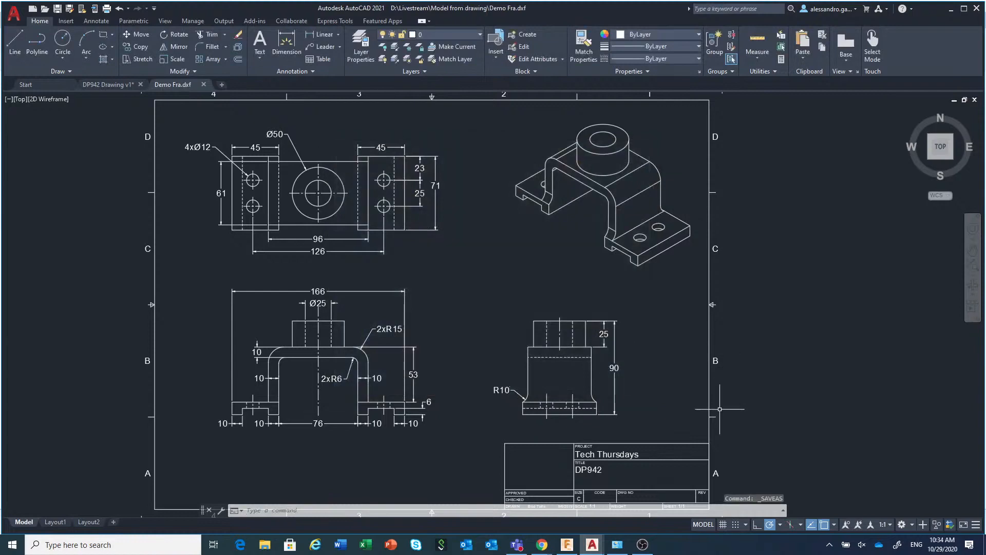
Switch to Fusion 360, show the Demo project's data, and review the version details of the Demo Fra design
mouse_move(574, 548)
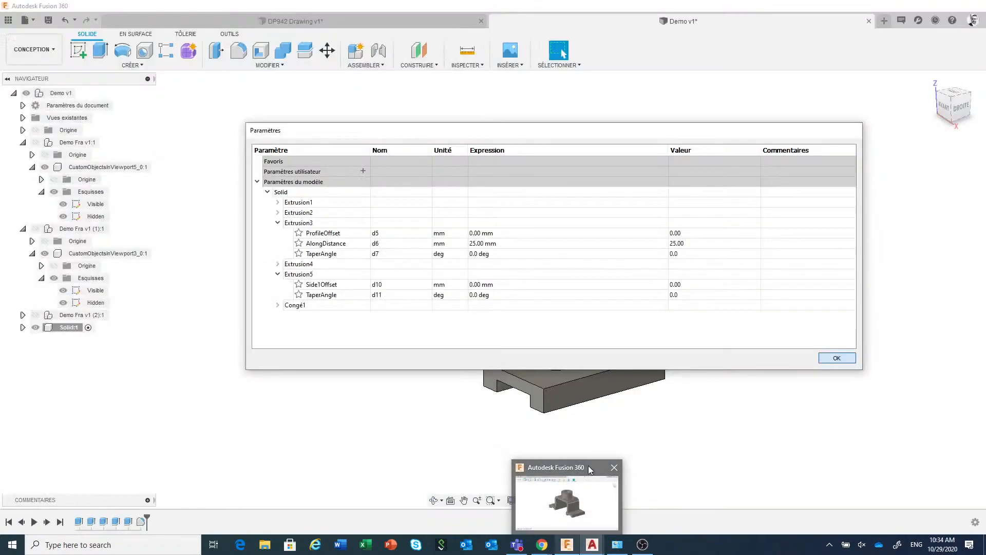
click(587, 465)
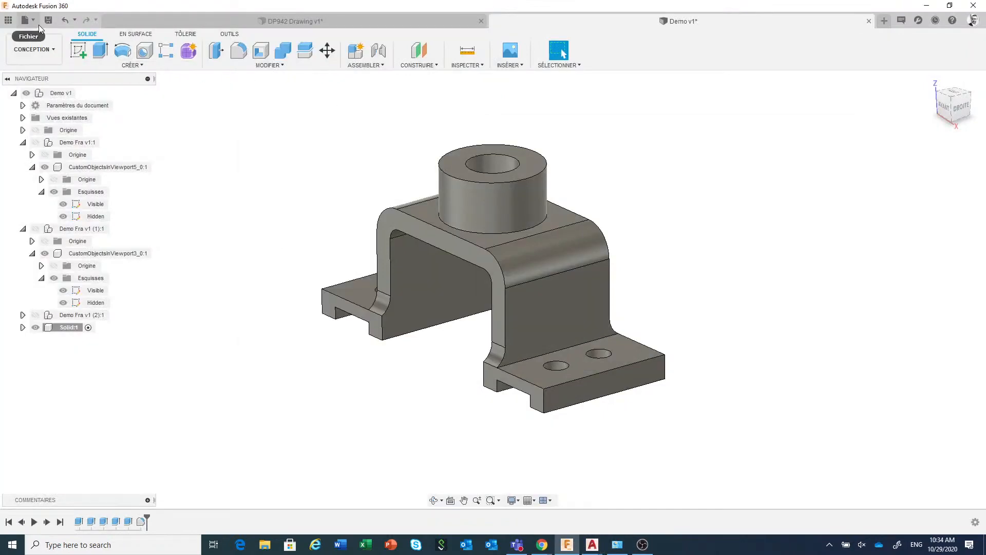
click(8, 20)
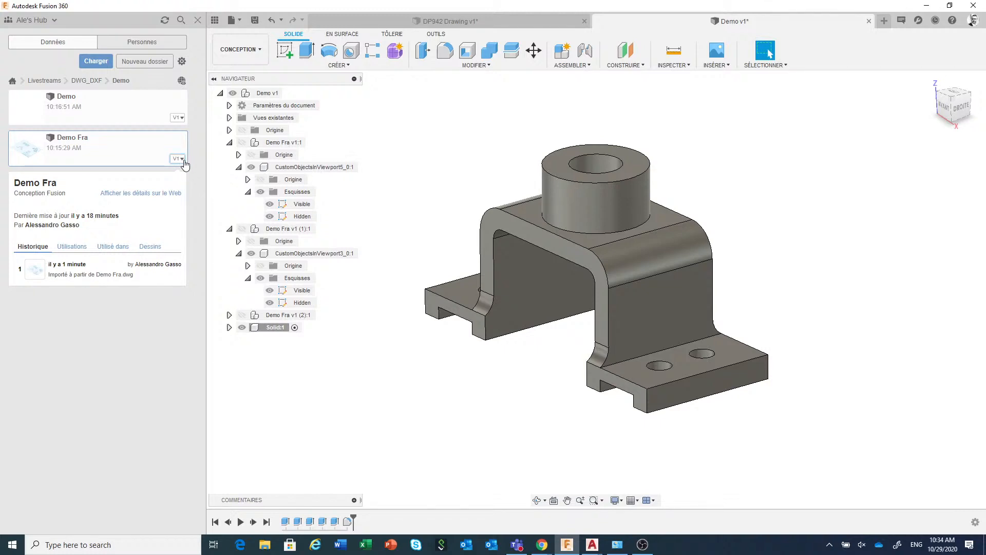
click(184, 161)
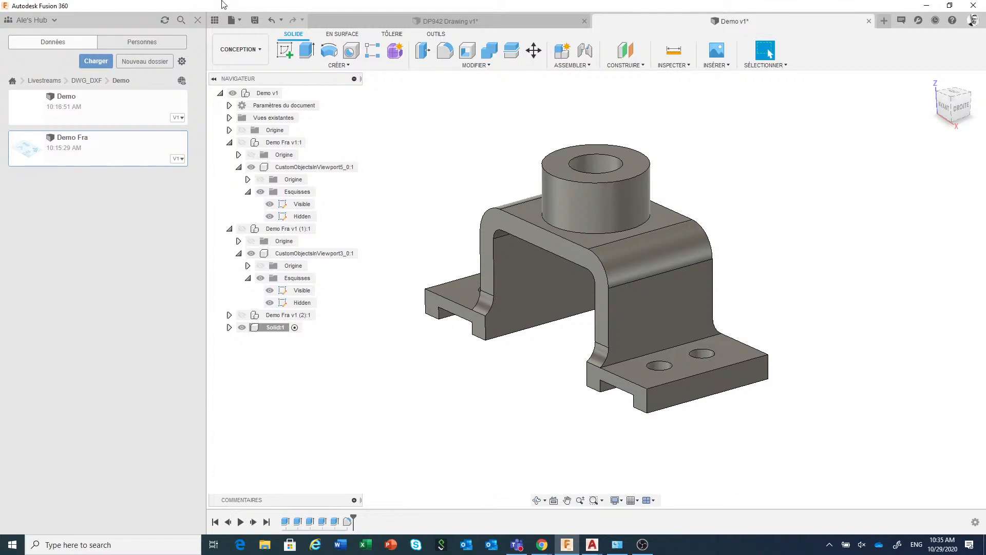
Open Demo Fra.dxf from the computer's Model from drawing folder as its own design
click(242, 23)
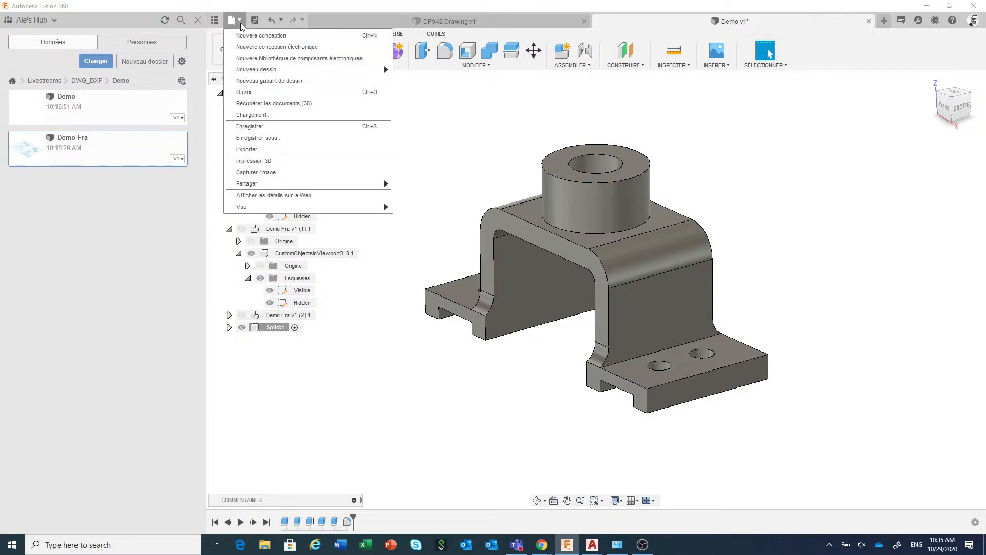
click(251, 93)
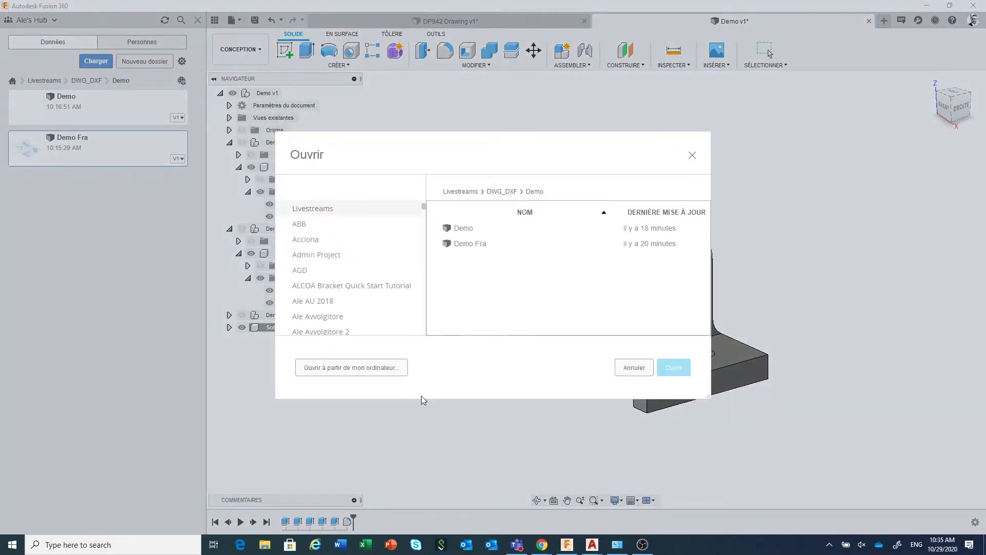
click(359, 374)
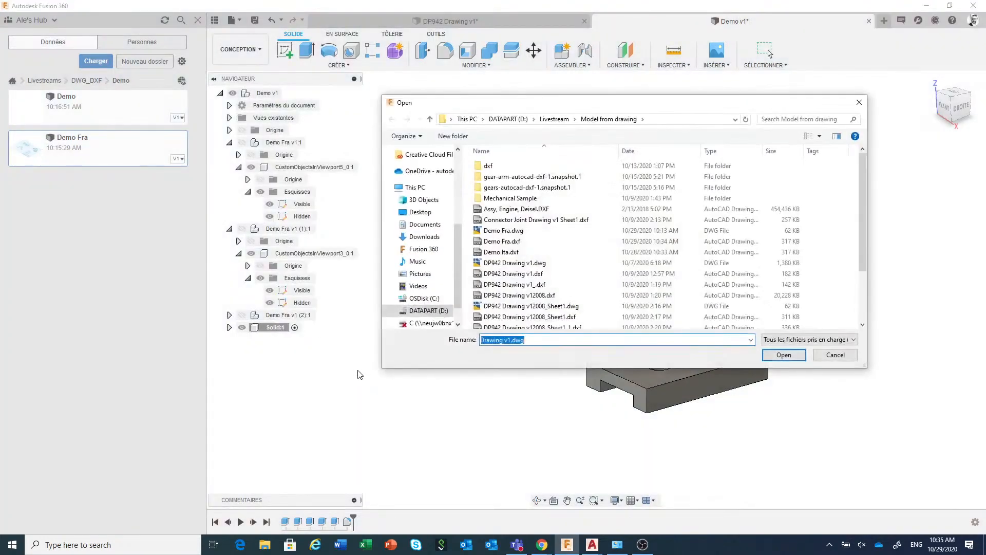
click(506, 242)
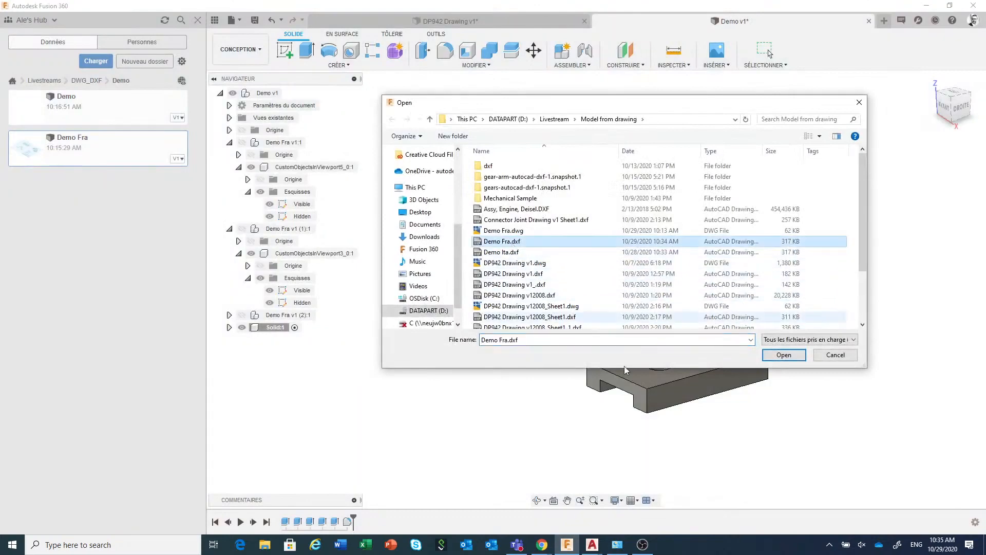
click(784, 354)
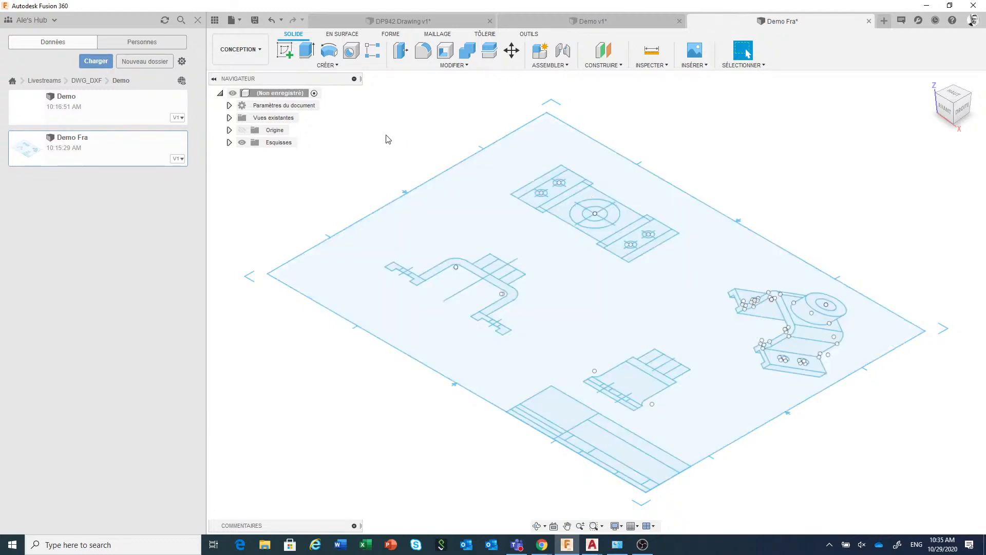
Create a new design and load Demo Fra.dxf for DXF insertion on the XY plane
click(240, 22)
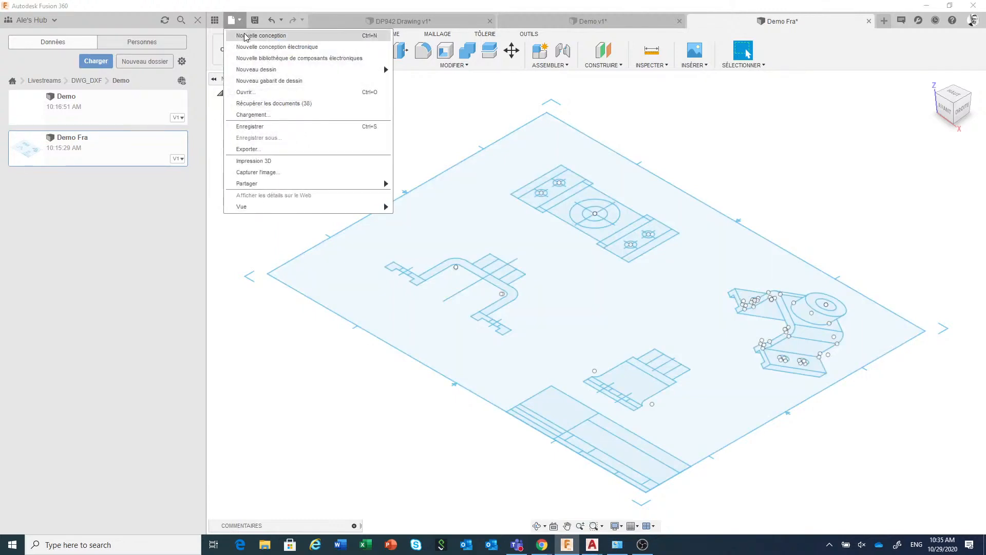
click(246, 36)
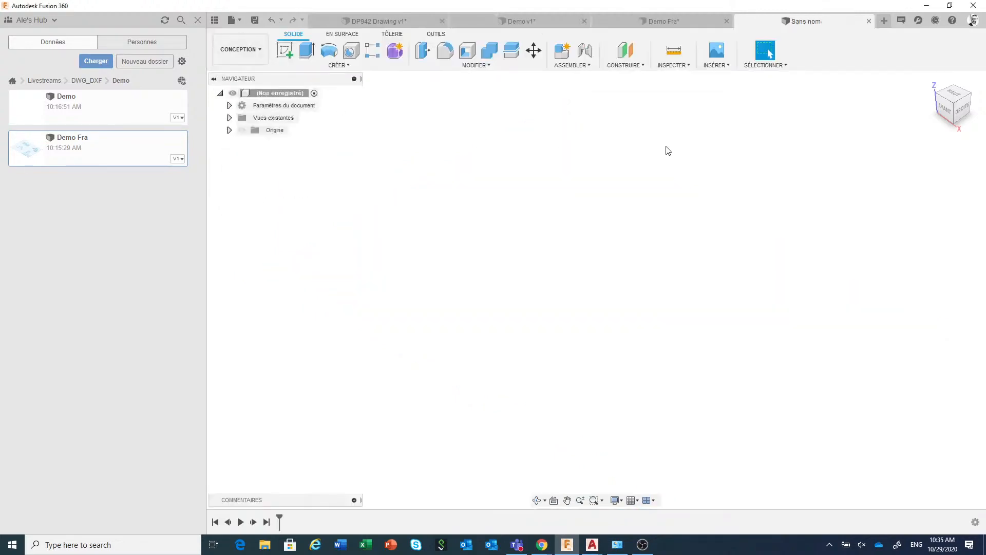
click(728, 68)
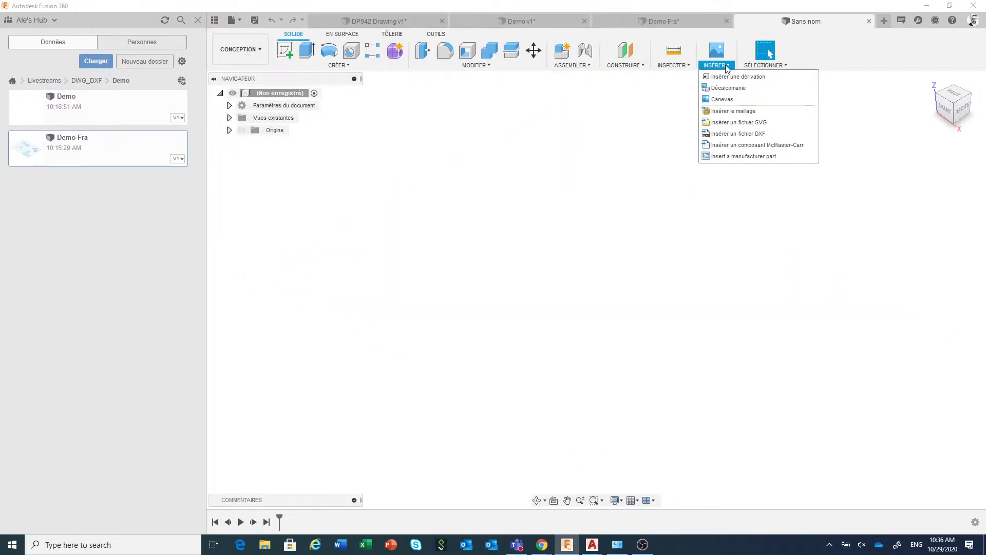
click(770, 134)
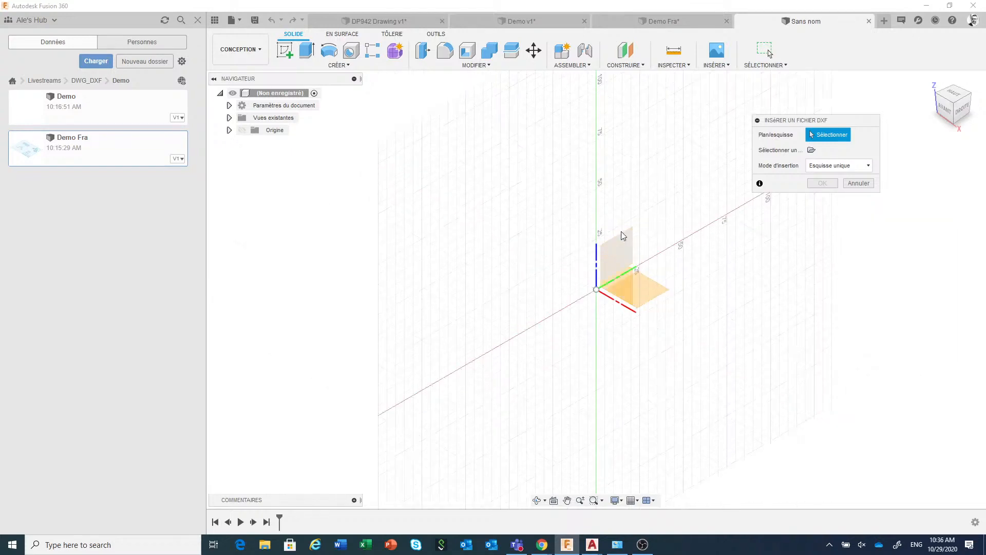
click(652, 282)
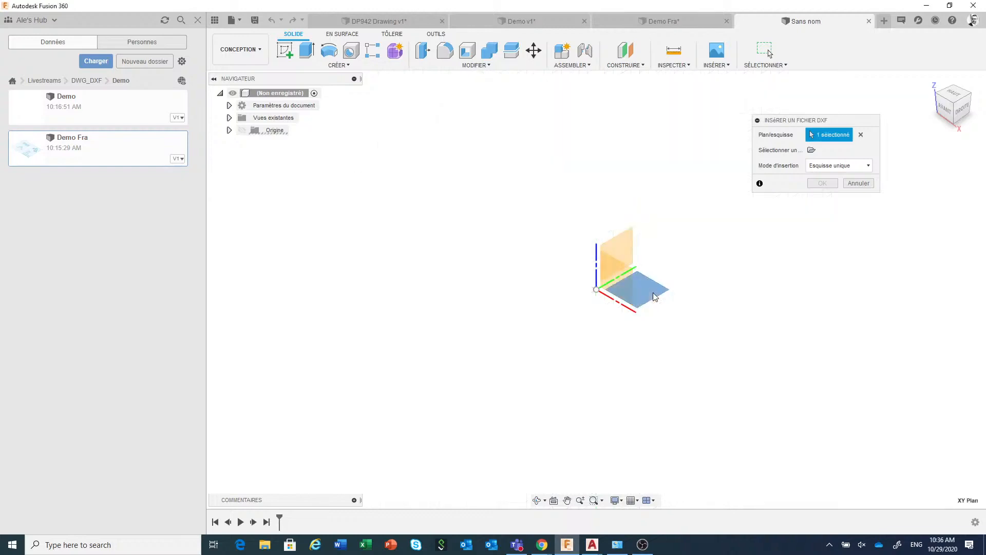
click(810, 151)
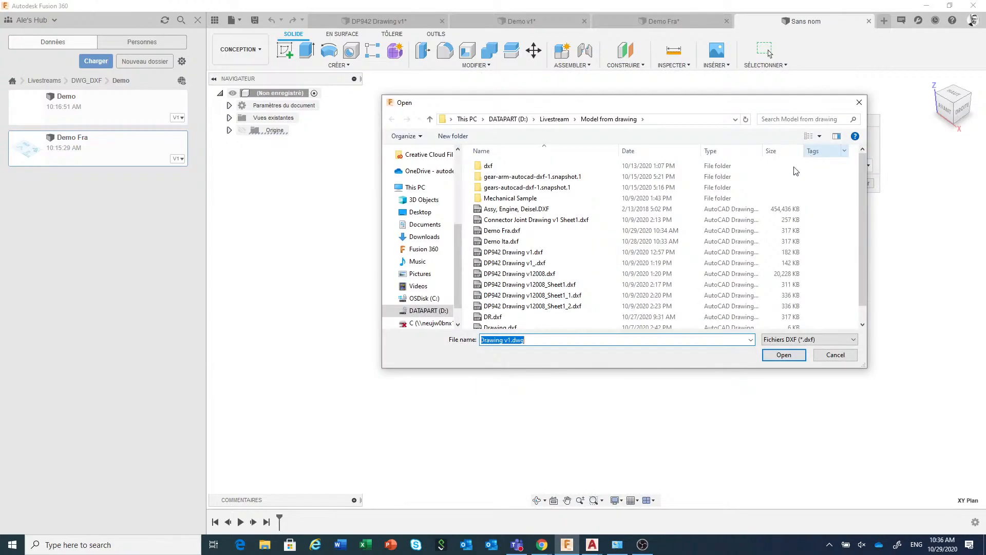
click(524, 232)
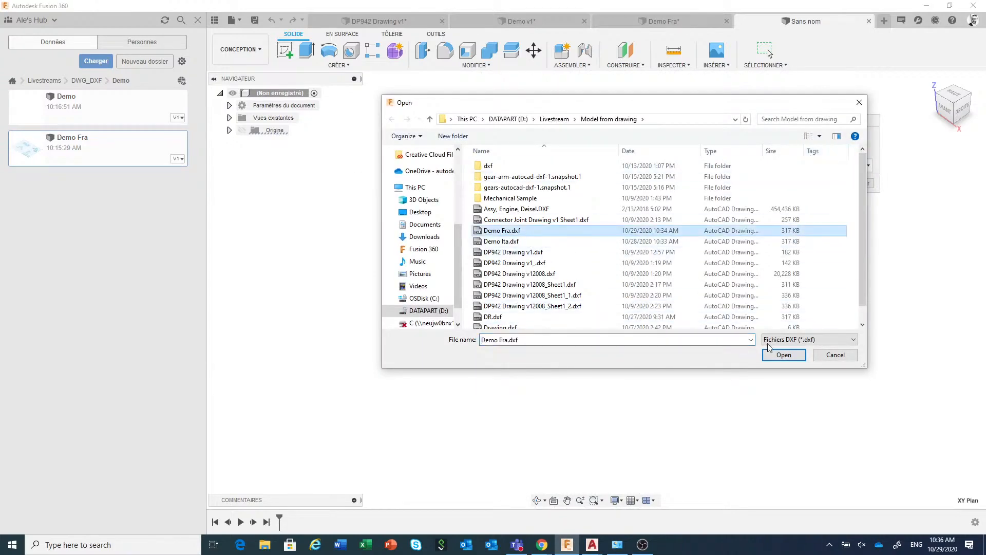
click(783, 356)
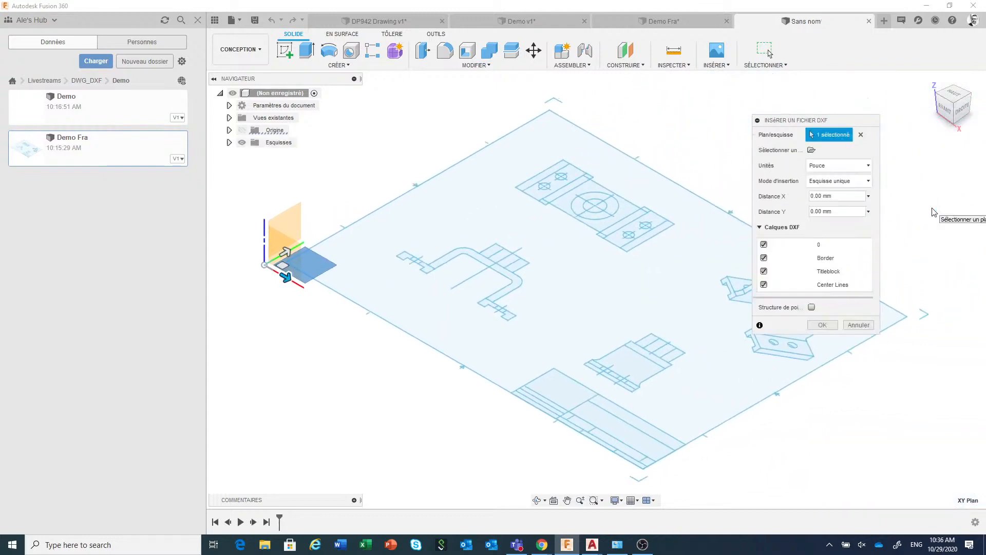
Keep the DXF units in inches, set the insertion mode to one sketch per layer, and complete the insertion
click(865, 167)
click(865, 167)
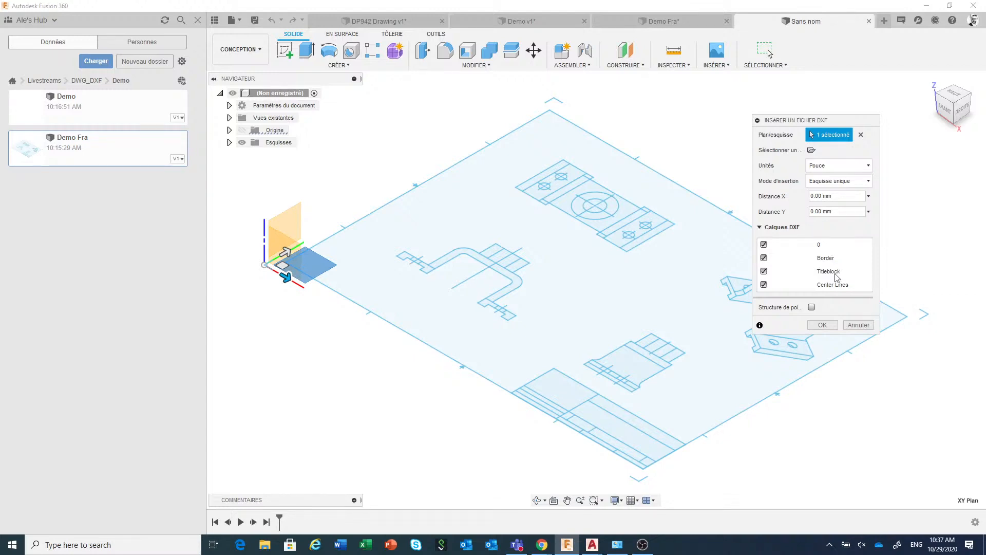
click(846, 185)
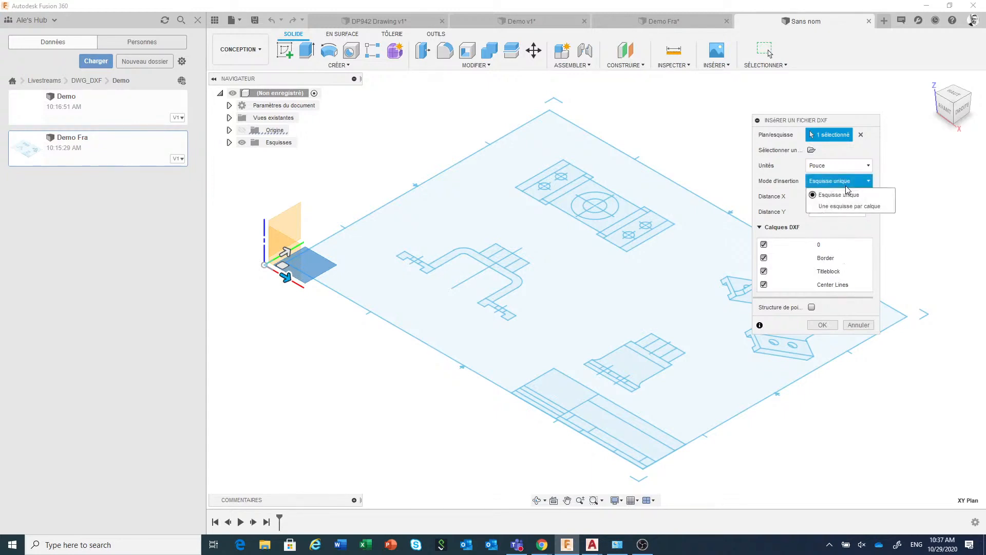
click(863, 207)
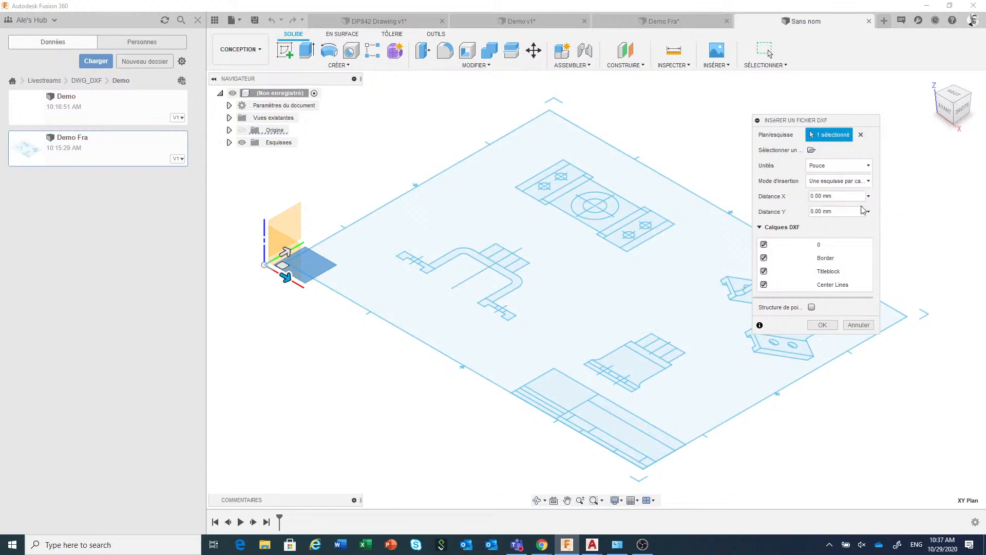
click(822, 325)
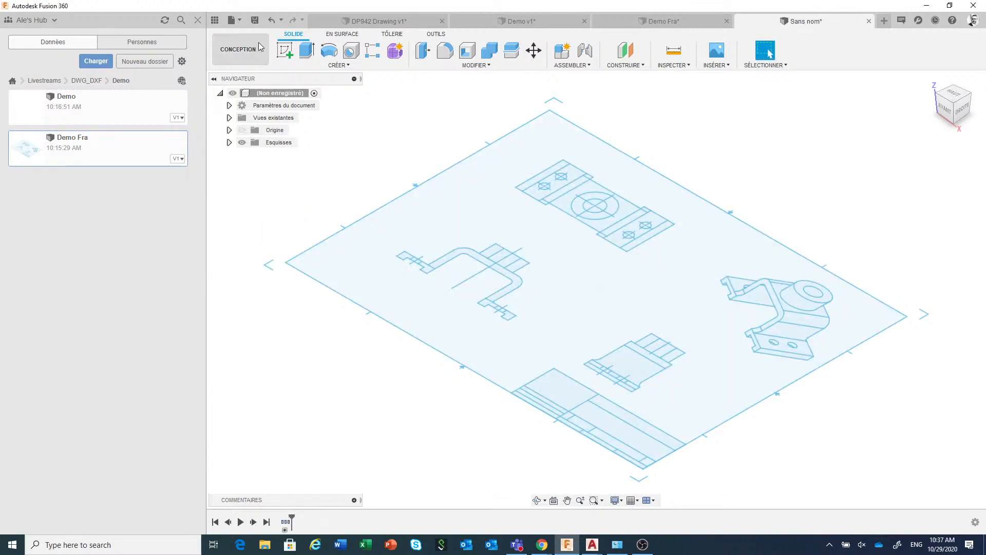
Save the design as Demo DXF in the Demo folder and close it
click(256, 21)
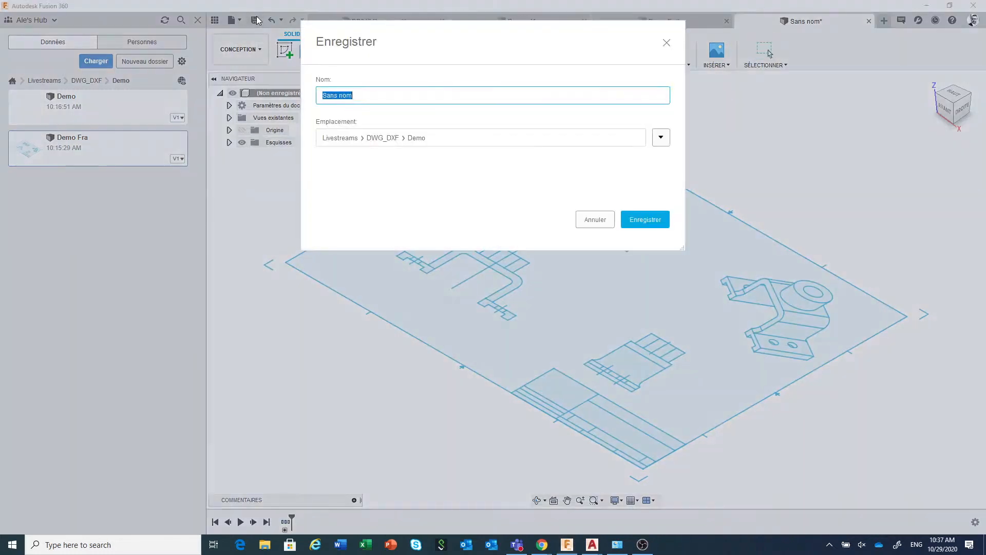
double_click(360, 98)
drag(360, 98, 304, 93)
text(Demo DXF)
click(629, 222)
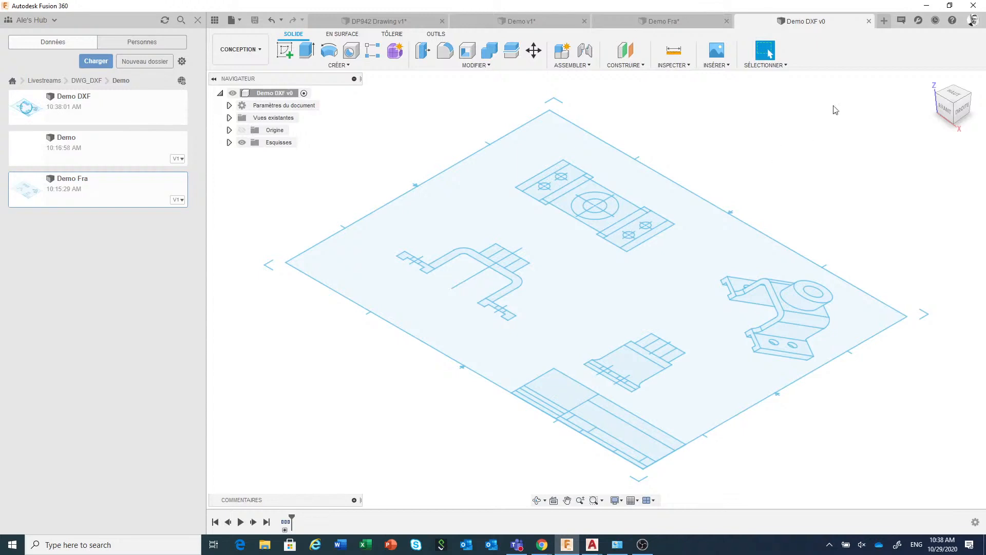
click(869, 21)
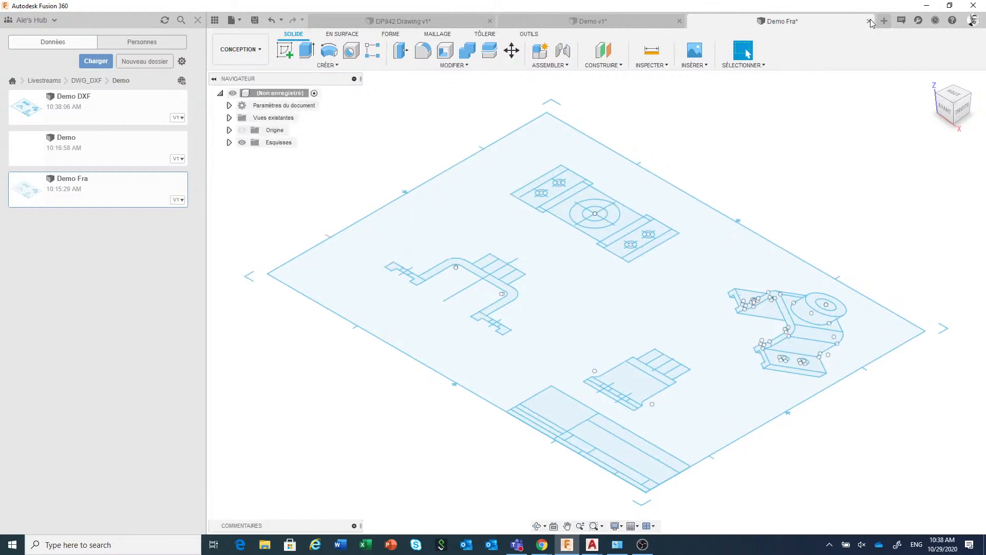
Create a new design and save it as Demo 2 in the Demo folder
click(238, 21)
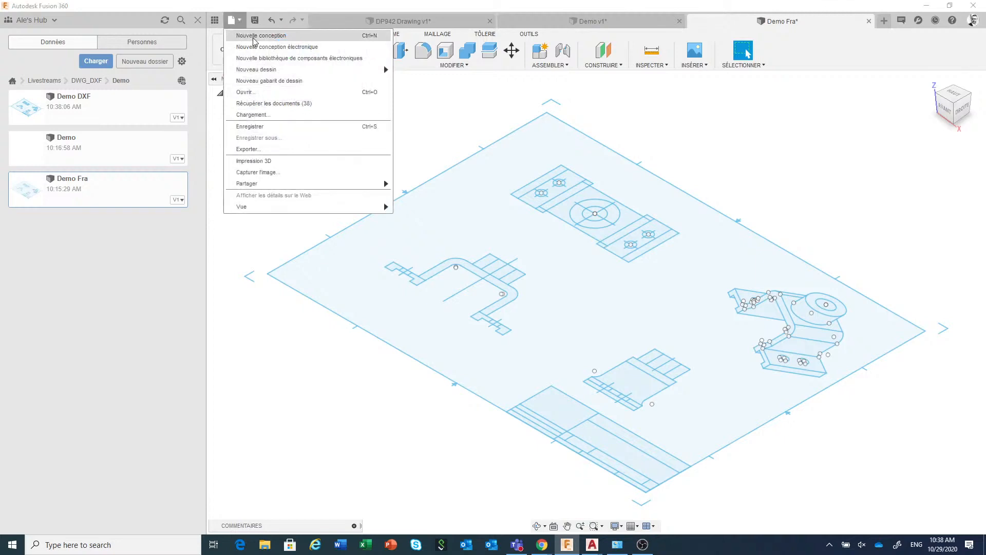
click(254, 37)
click(258, 20)
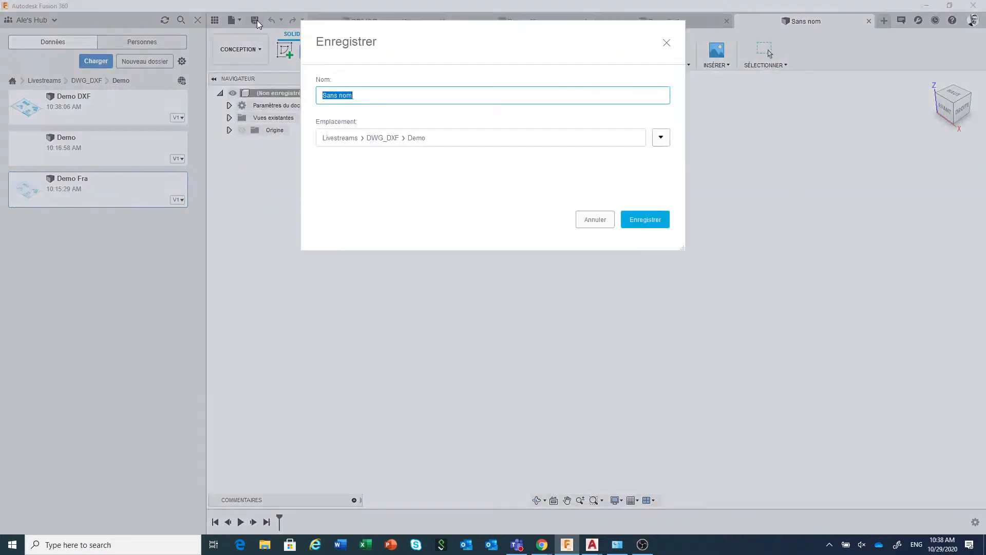
click(393, 99)
drag(392, 99, 280, 92)
text(Demo 2)
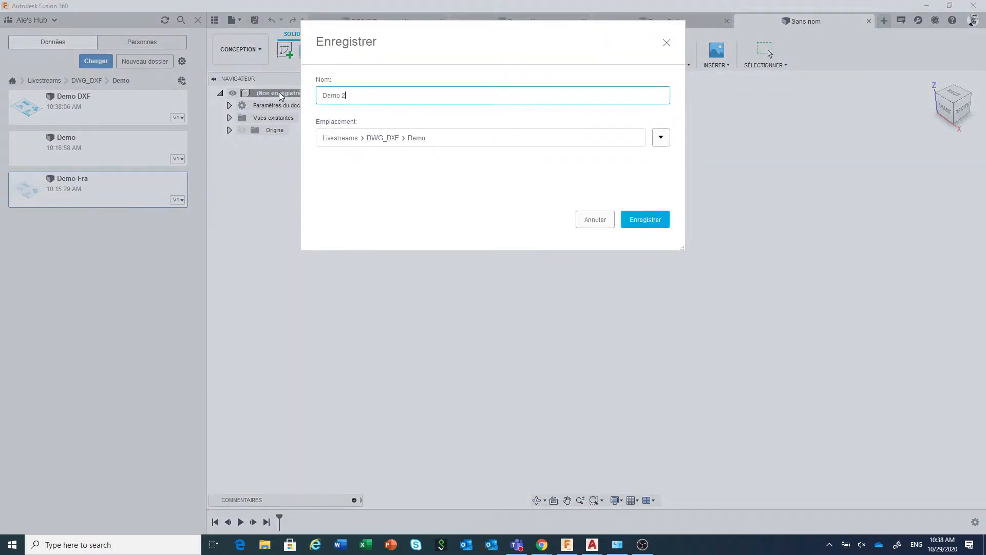
click(648, 219)
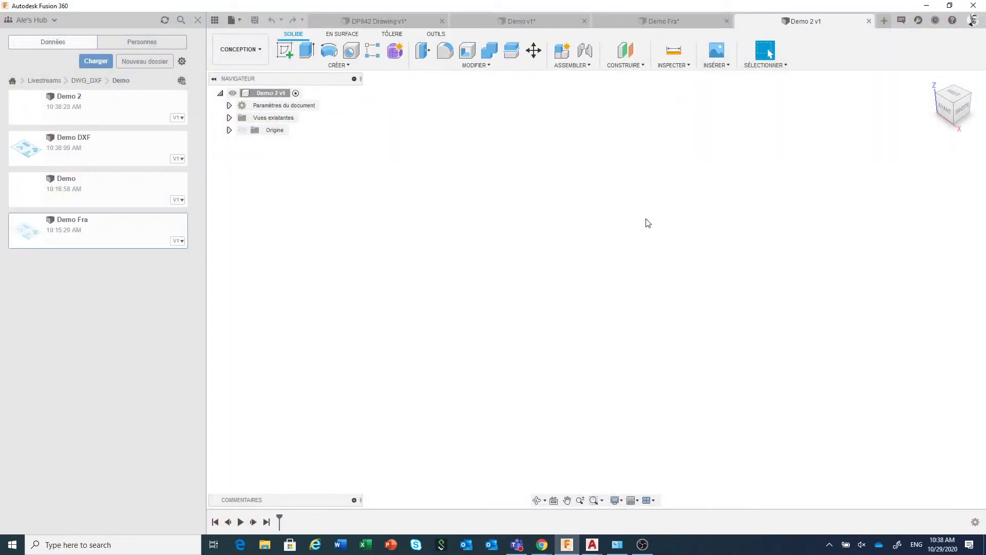
Insert Demo DXF into the active design and move it point to point from the plan view's central circle to the origin
right_click(143, 159)
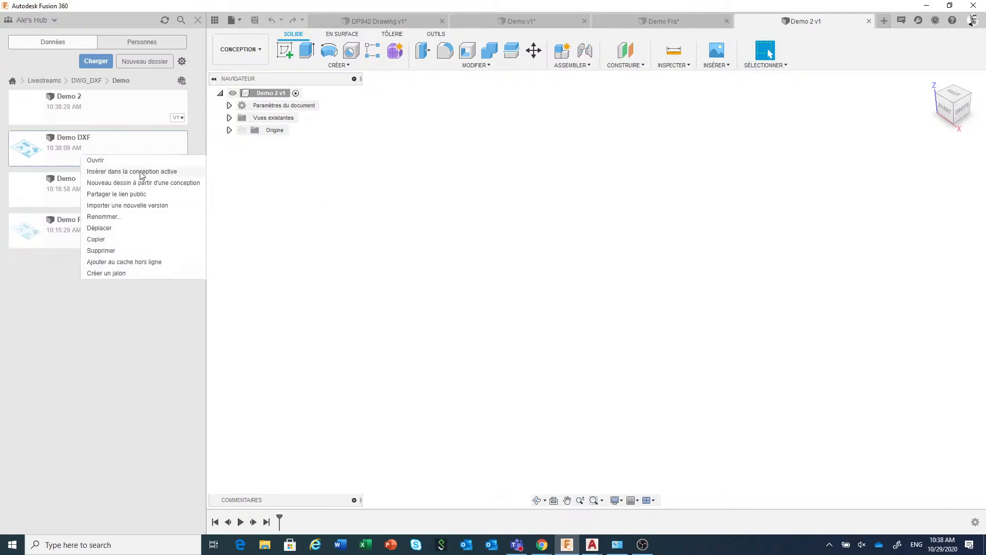
click(142, 172)
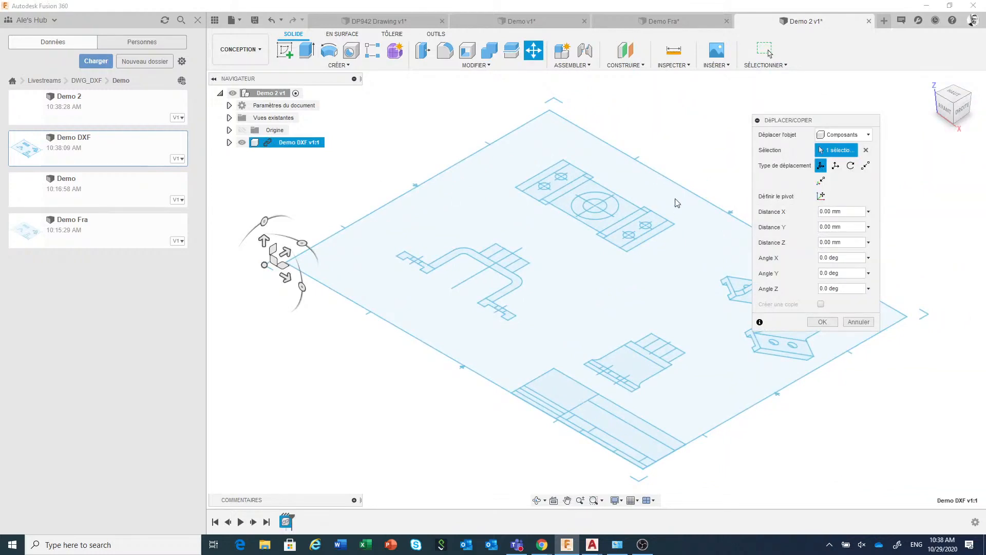
click(242, 130)
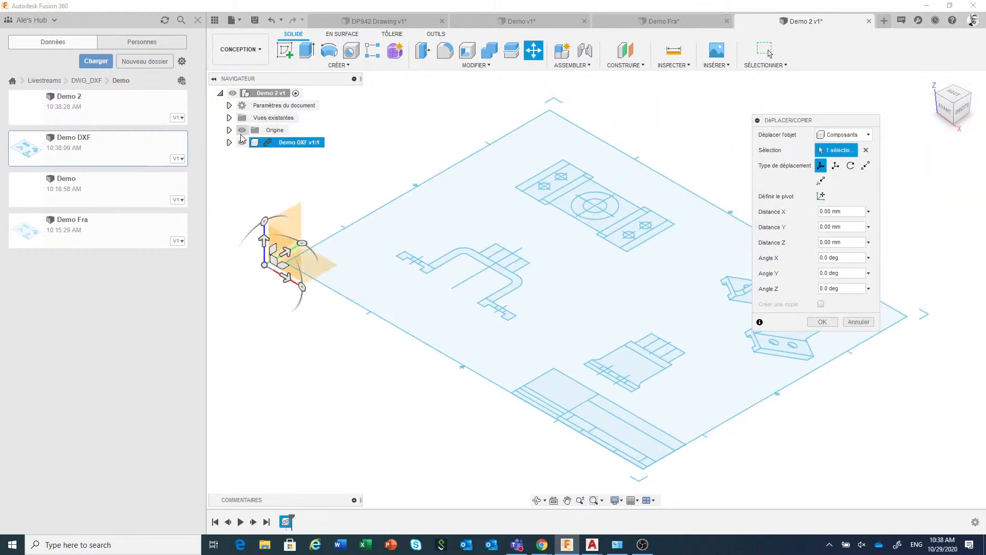
click(865, 166)
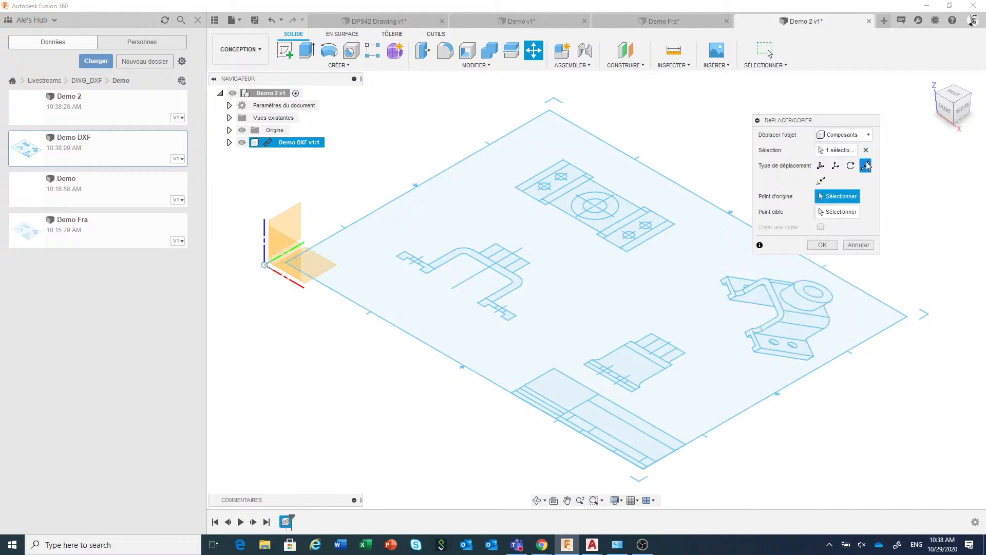
click(592, 215)
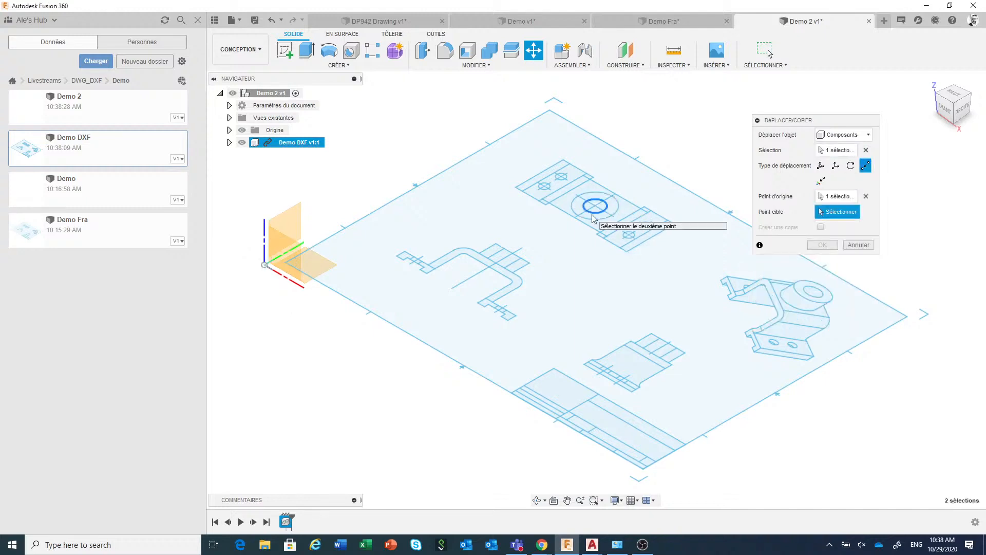
click(264, 266)
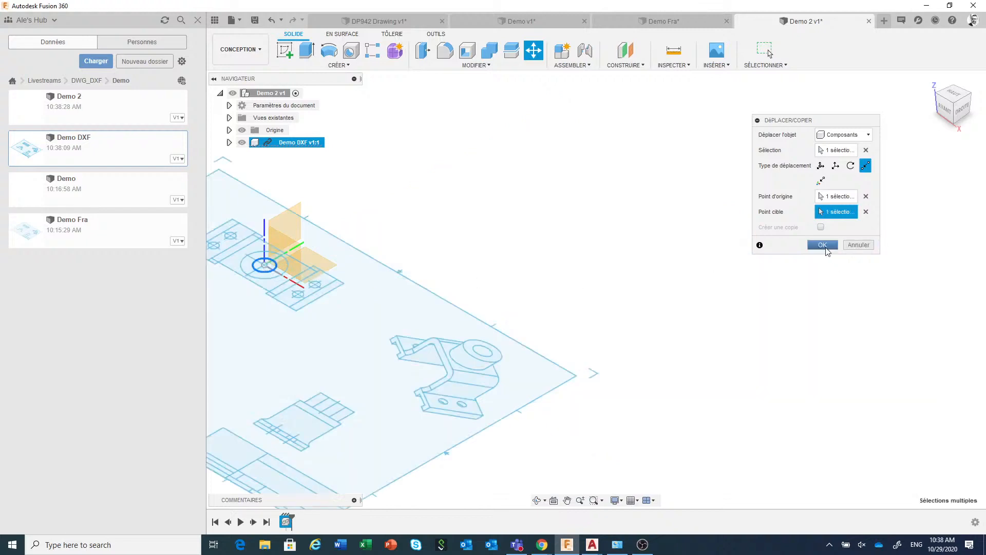
click(823, 245)
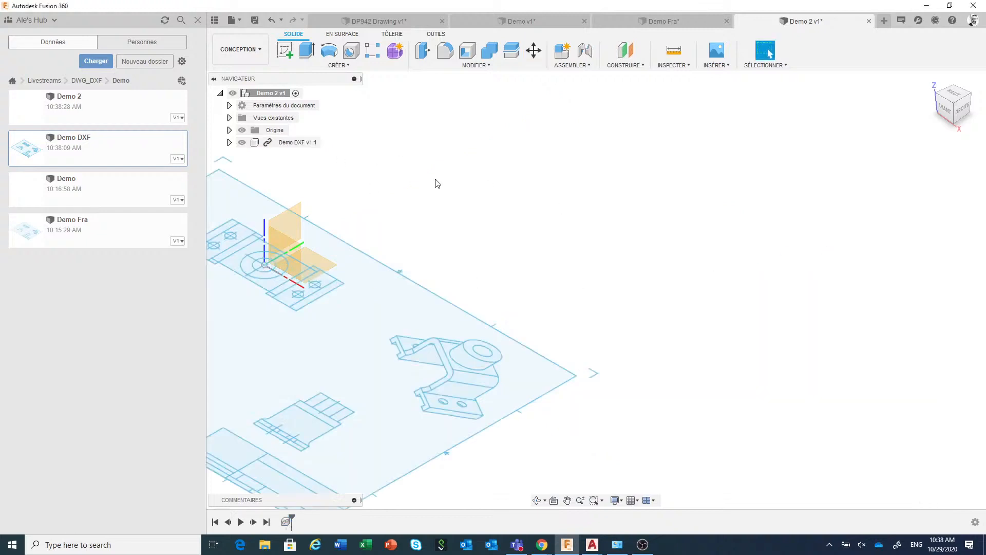
middle_drag(453, 180, 709, 123)
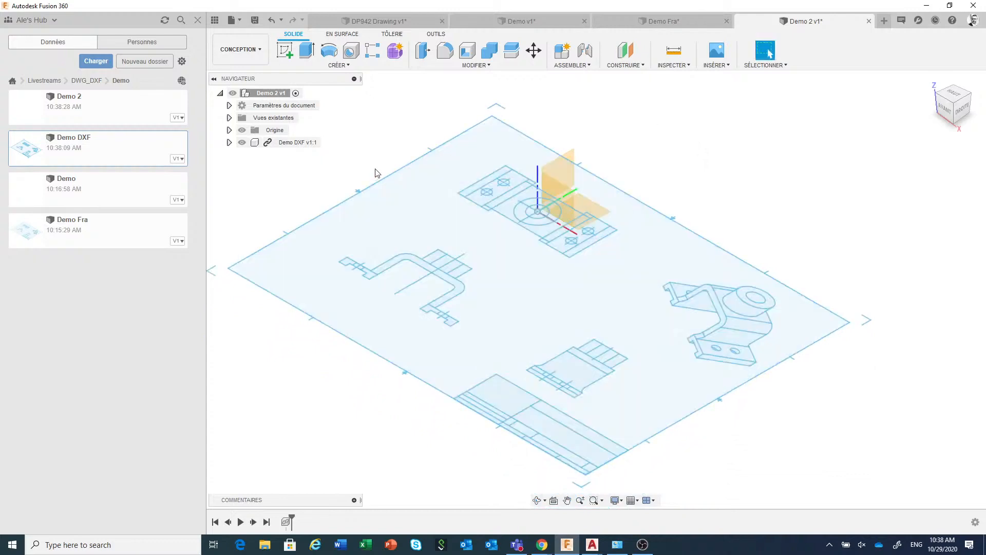
Break the inserted Demo DXF component's link and delete its Border, Titleblock and Center Lines sketches
right_click(289, 143)
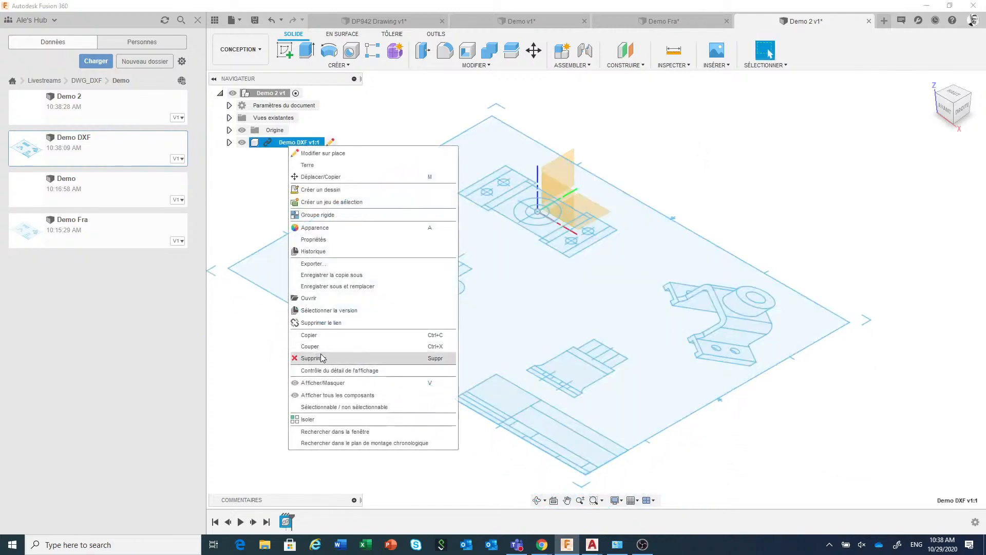
click(319, 323)
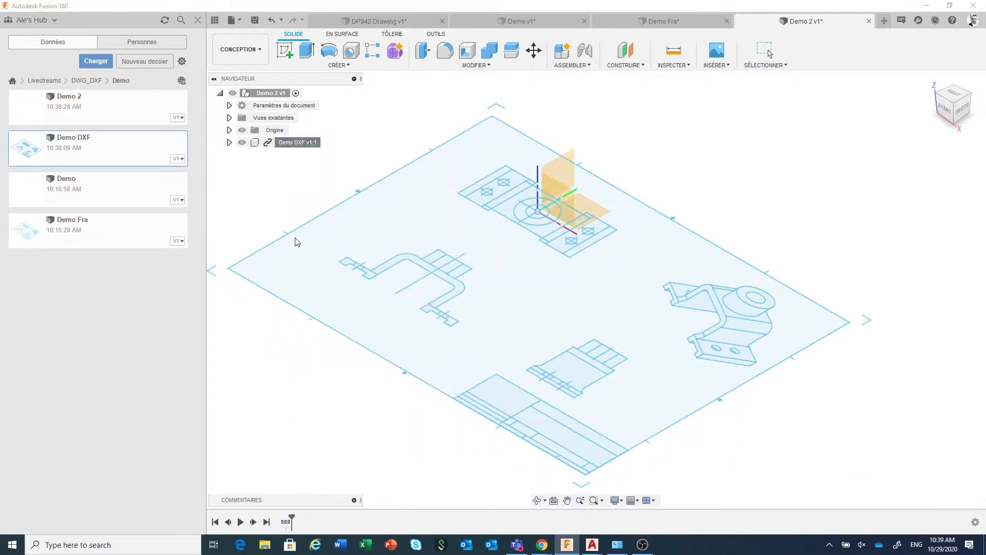
click(229, 142)
click(239, 167)
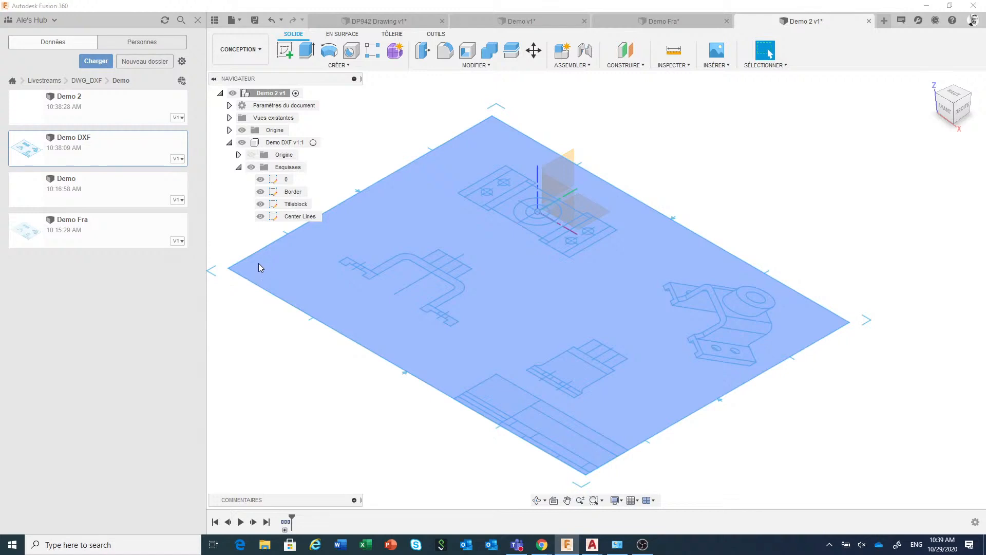
click(293, 218)
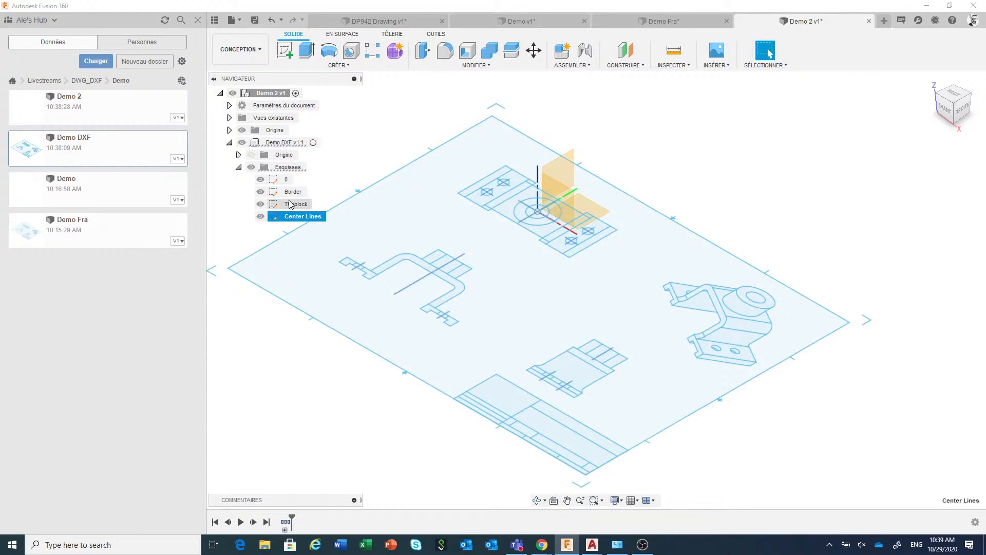
shift+click(291, 193)
right_click(291, 195)
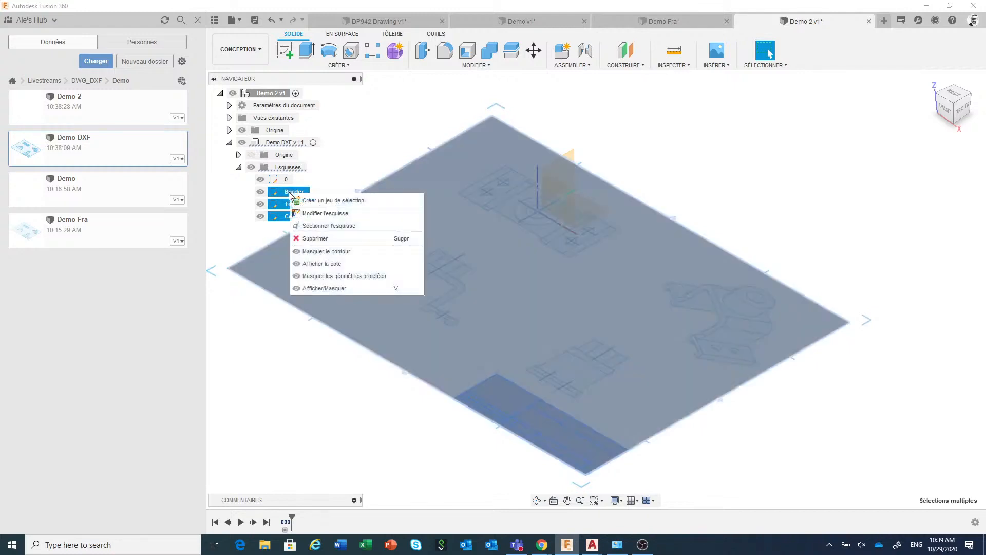
click(304, 236)
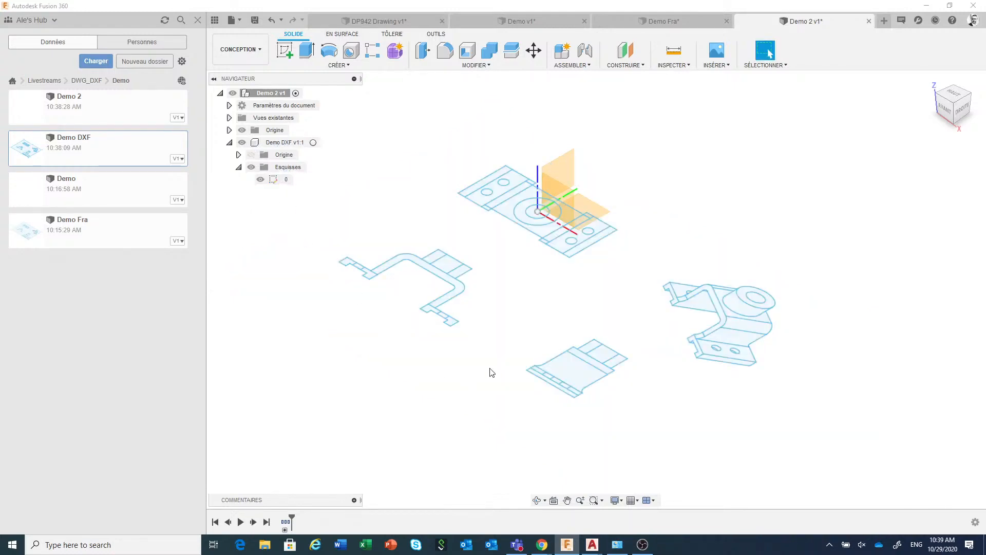
Hide the origin and delete the isometric, side and front view geometry from sketch 0, leaving only the plan view
click(242, 131)
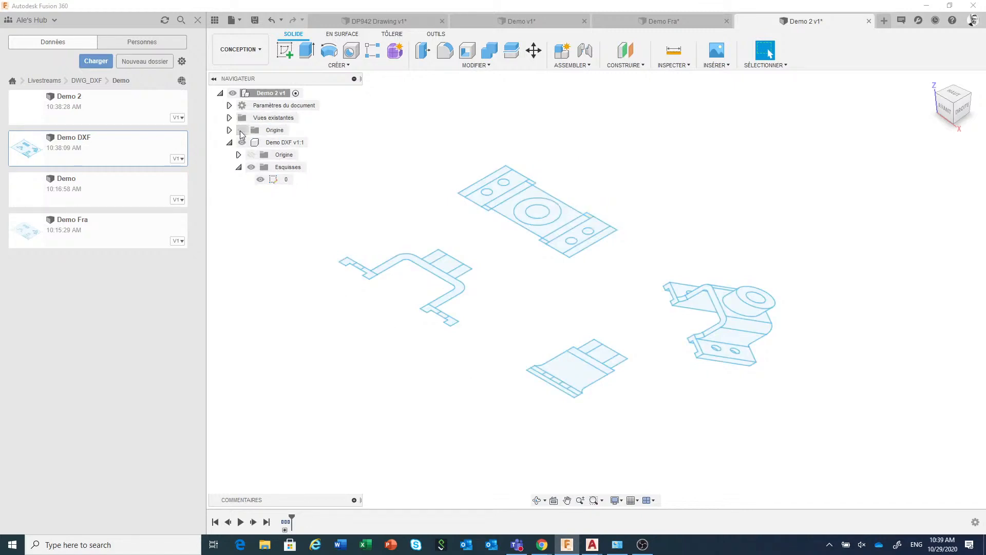
mouse_move(834, 257)
mouse_down()
mouse_move(704, 376)
mouse_move(661, 385)
mouse_up()
right_click(661, 385)
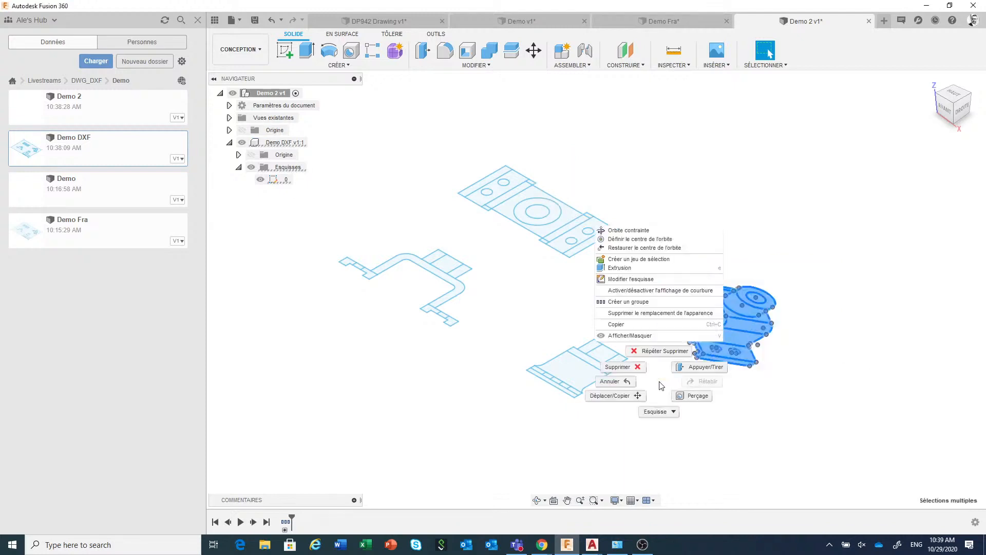
click(660, 351)
drag(647, 328, 502, 425)
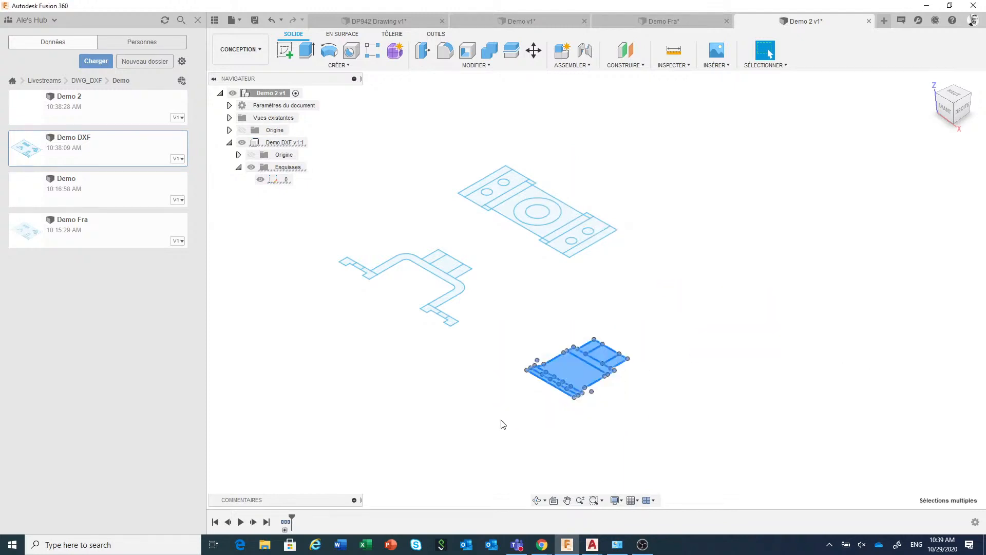
right_click(501, 424)
click(481, 406)
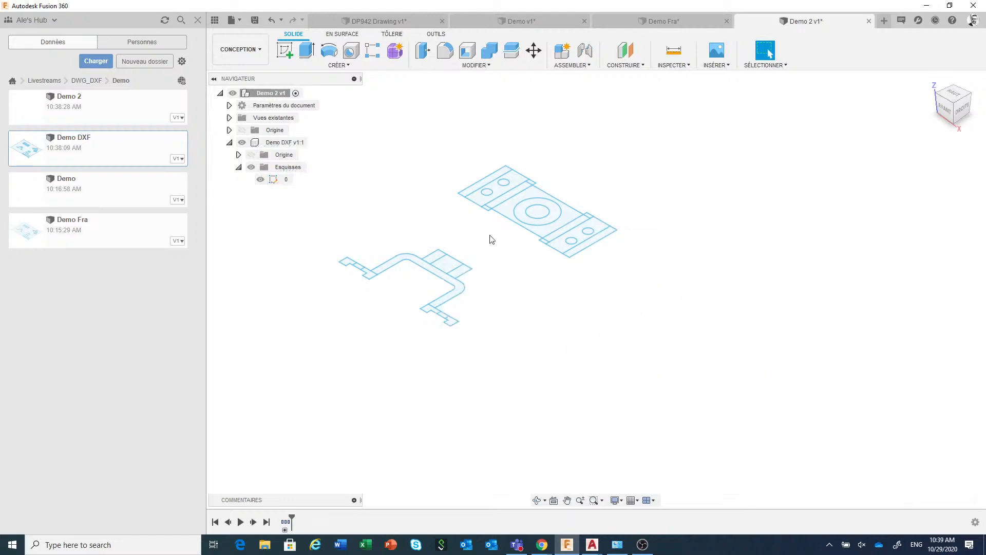
mouse_move(482, 231)
mouse_down()
mouse_move(345, 361)
mouse_move(327, 363)
mouse_up()
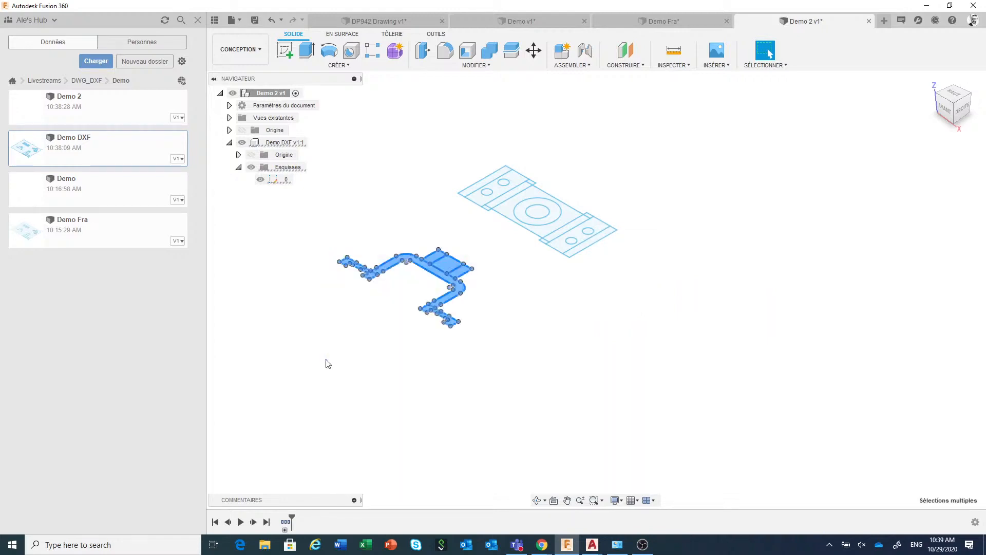
right_click(328, 363)
click(296, 349)
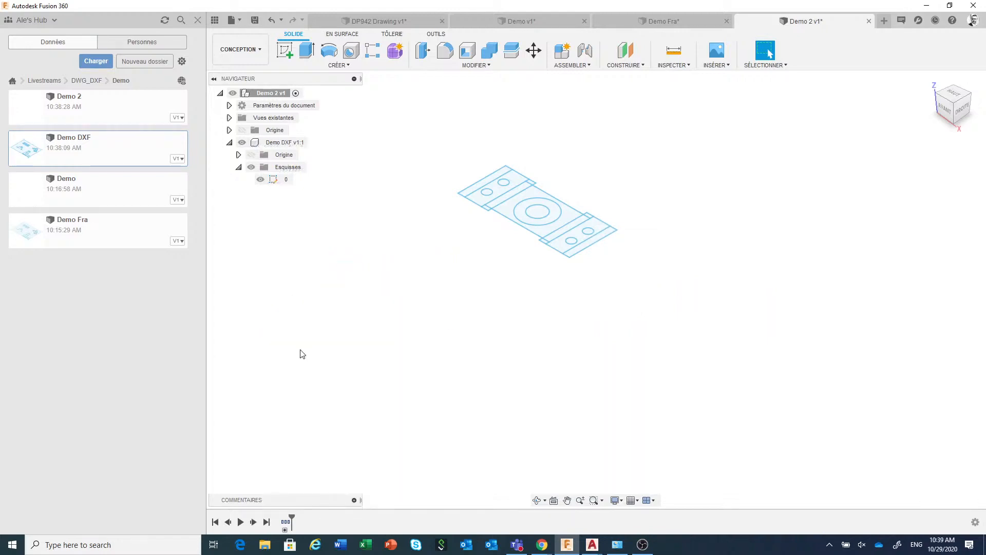
Insert a second copy of Demo DXF into the active design and rotate it 90 degrees about the X axis
right_click(76, 149)
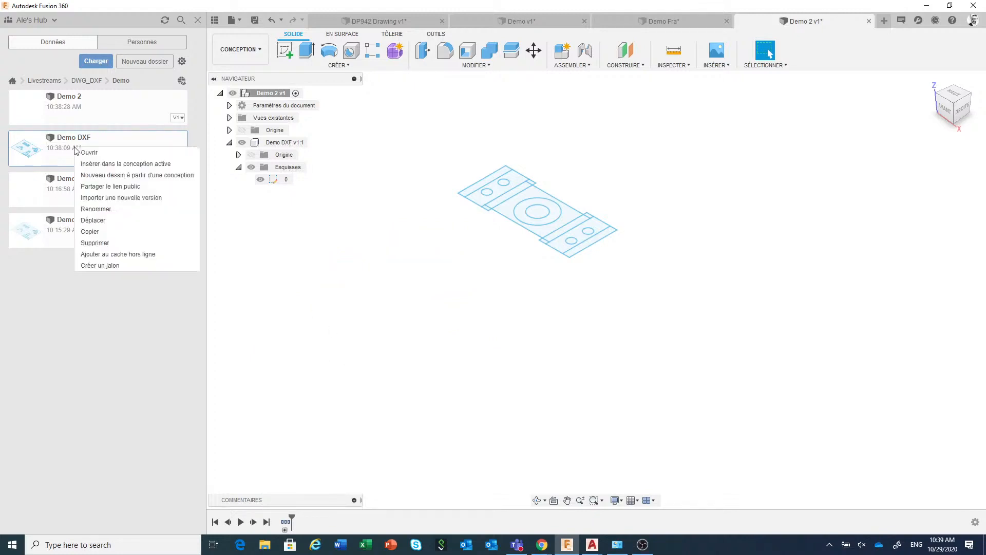
click(109, 164)
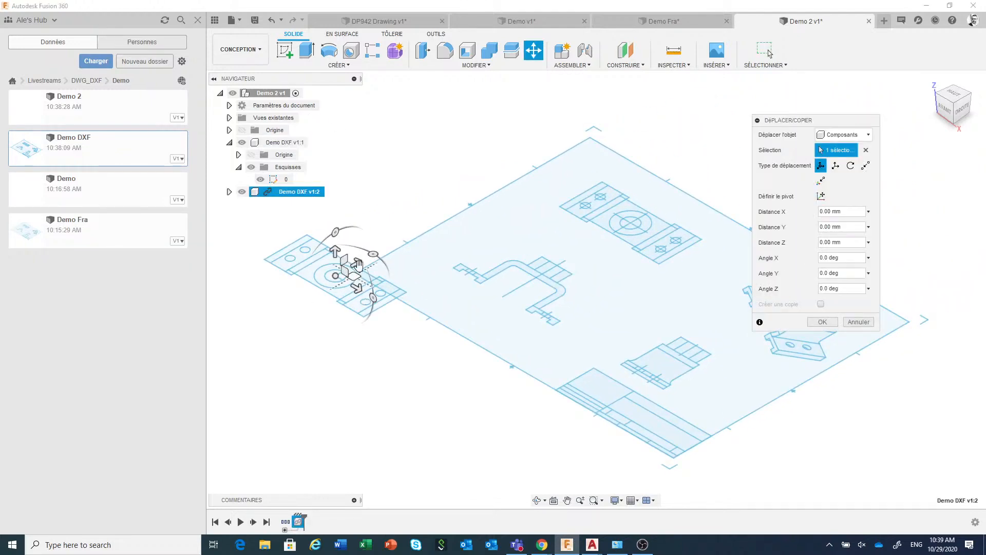
drag(335, 232, 275, 269)
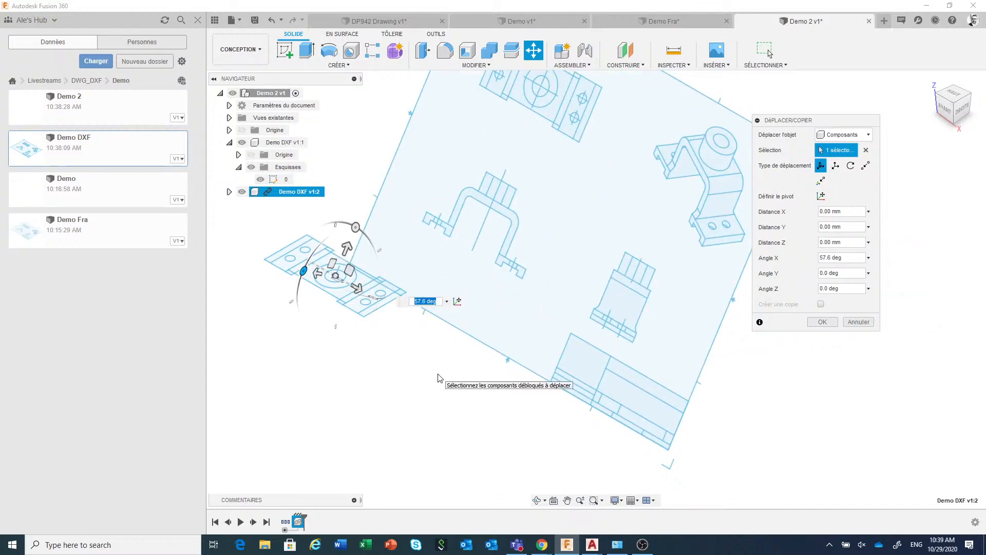
text(90)
key(Return)
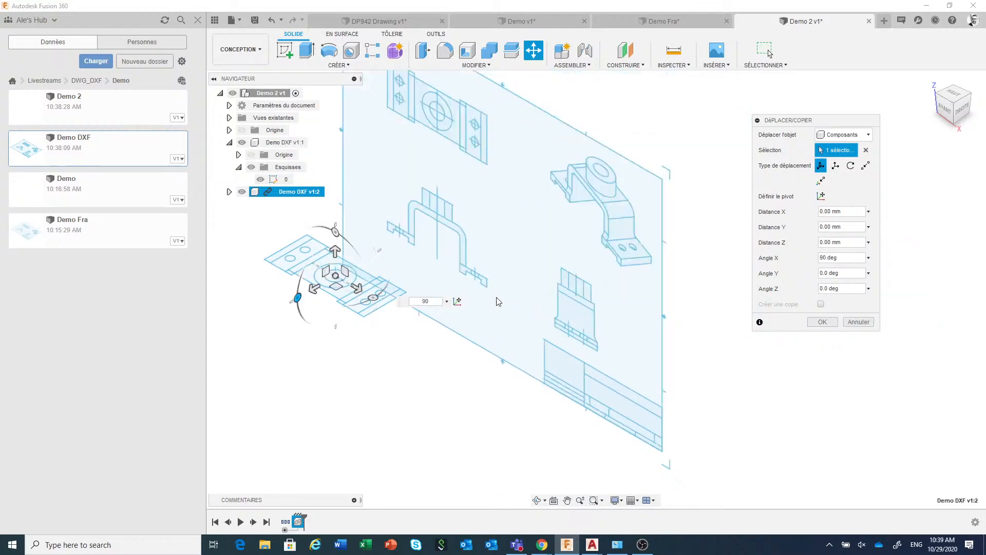
Move the second Demo DXF component point to point from the front view's outer lower foot corner to the midpoint of the plan view's end edge
click(866, 164)
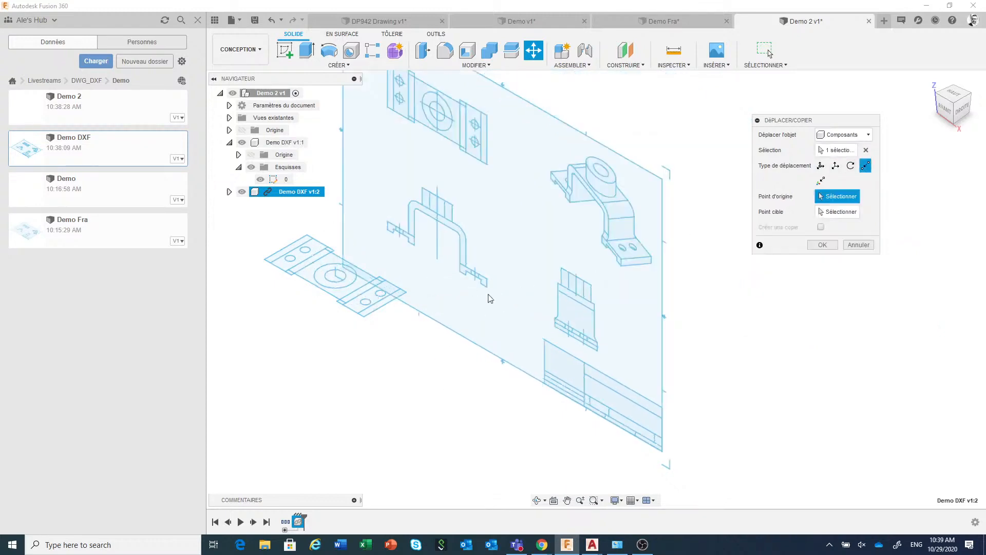
click(487, 286)
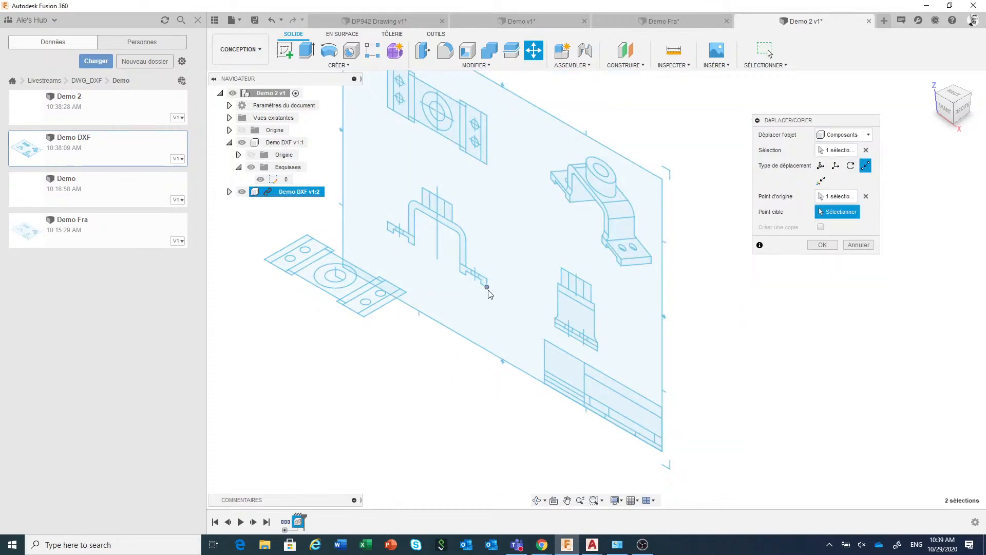
click(387, 312)
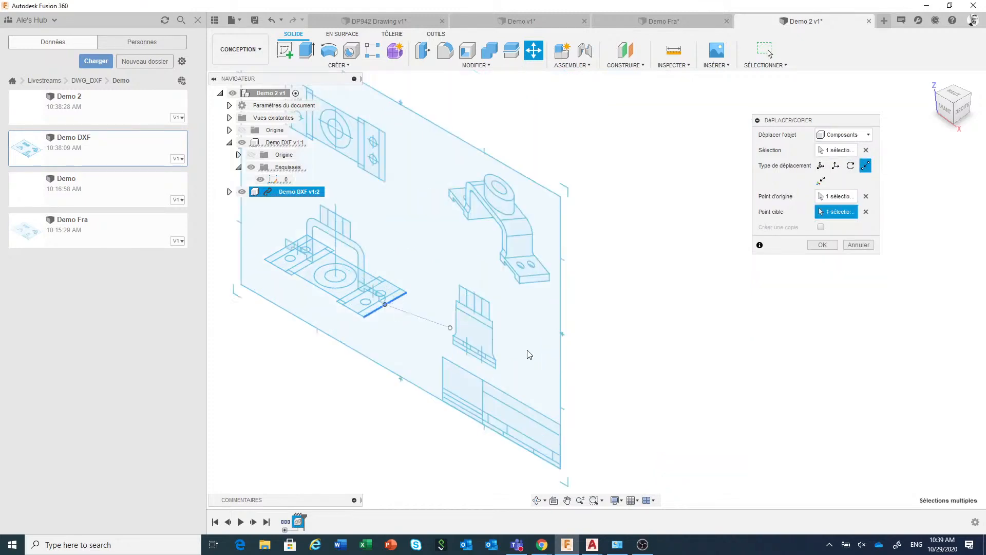
scroll(634, 352, down, 3)
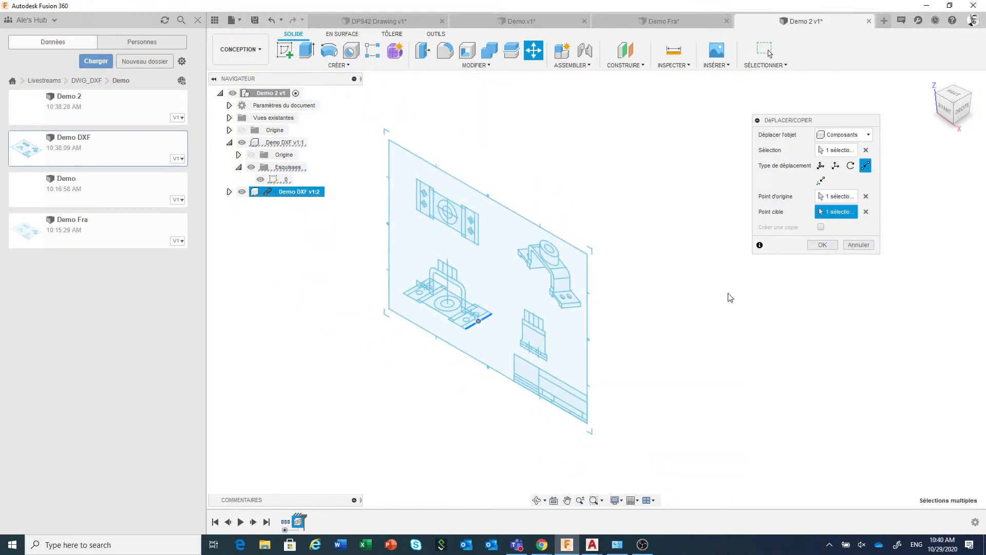
click(822, 244)
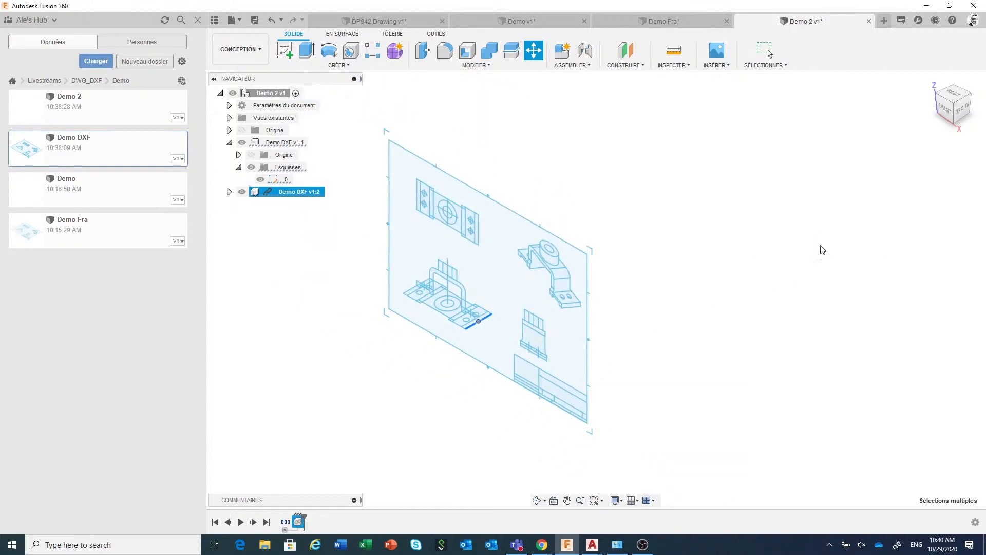
Break the second Demo DXF component's link and delete its Border, Titleblock and Center Lines sketches
click(298, 192)
right_click(300, 194)
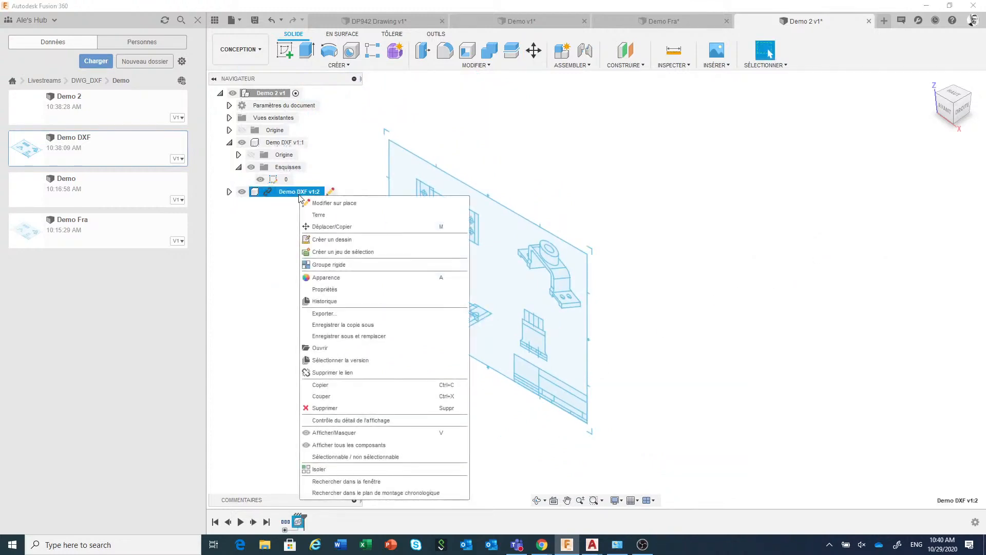
click(340, 373)
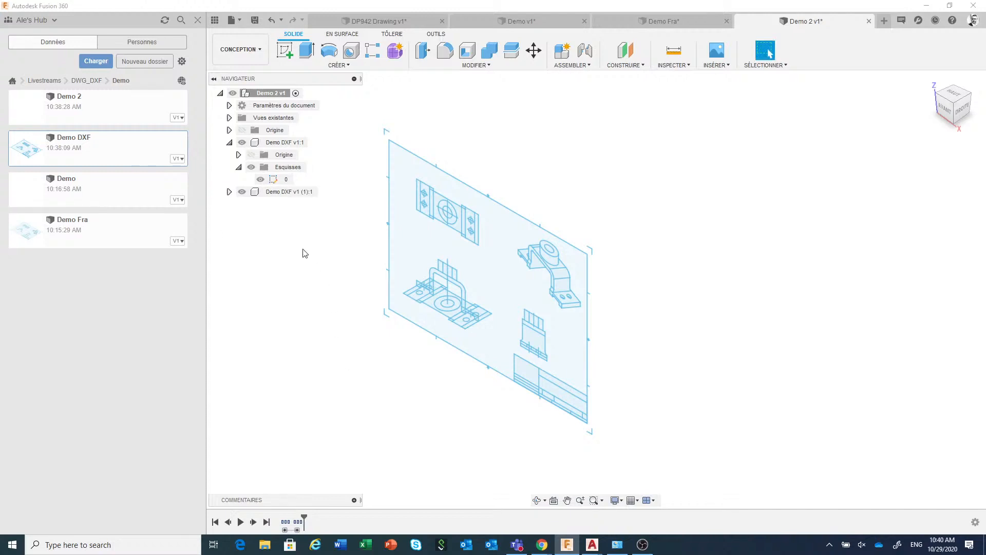
click(229, 192)
click(238, 216)
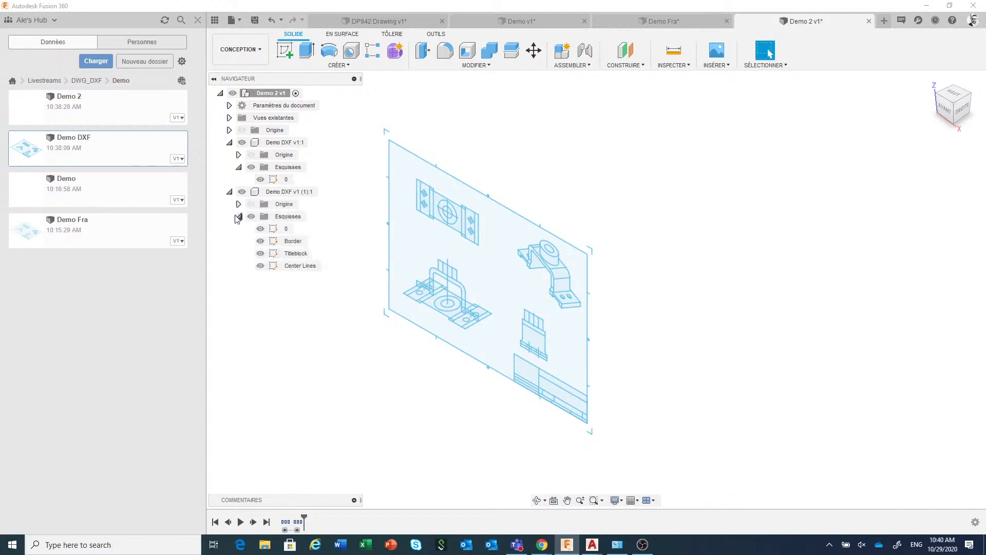
click(294, 267)
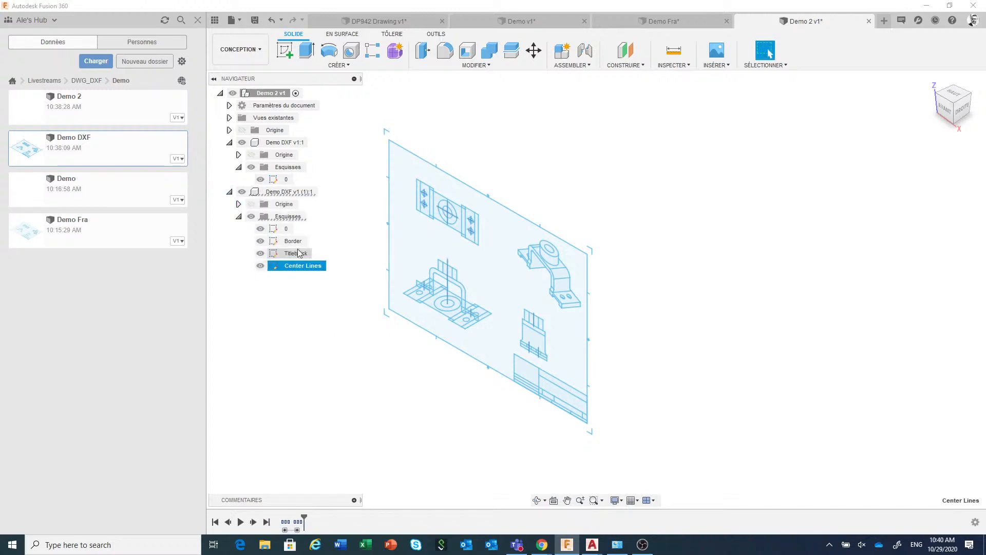
shift+click(294, 242)
right_click(298, 249)
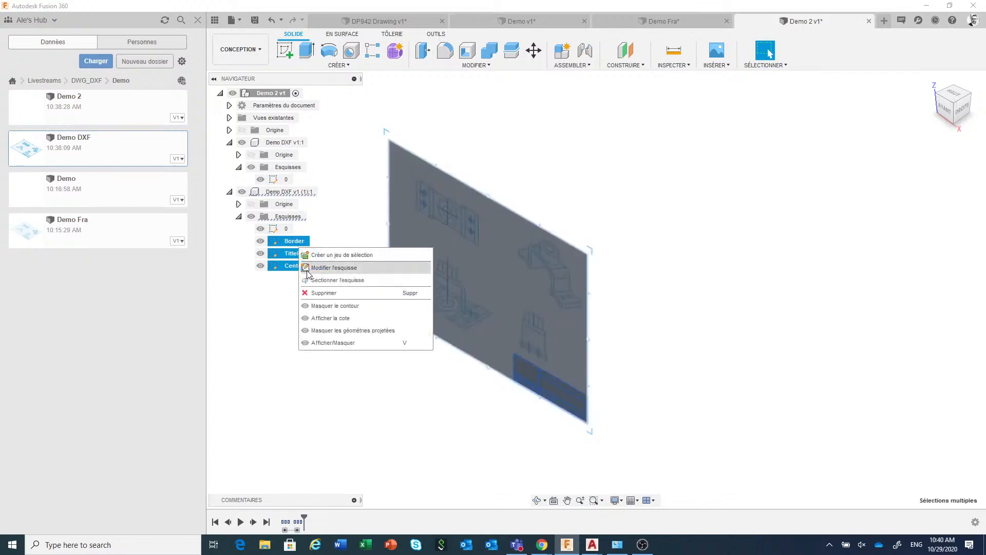
click(312, 293)
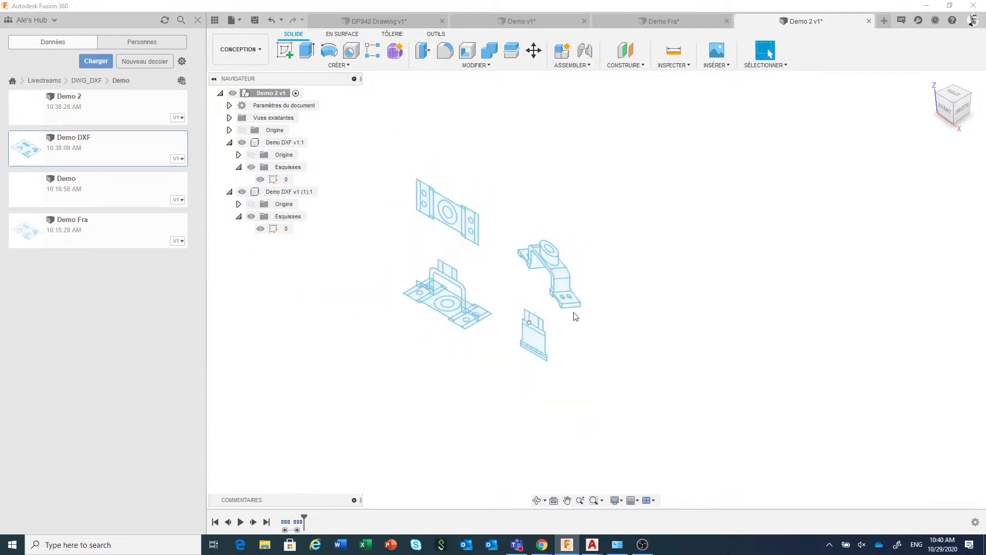
Delete the isometric, side and plan view geometry from the second component's sketch 0, leaving only the front view
drag(661, 219, 547, 396)
drag(515, 408, 508, 411)
right_click(508, 411)
click(487, 396)
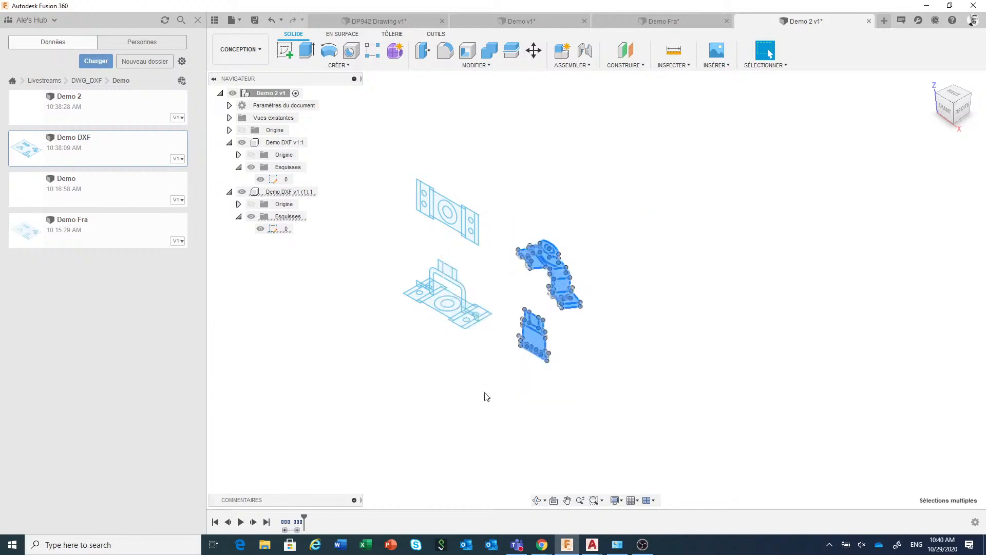
mouse_move(545, 143)
mouse_down()
mouse_move(496, 187)
mouse_move(382, 237)
mouse_move(372, 254)
mouse_up()
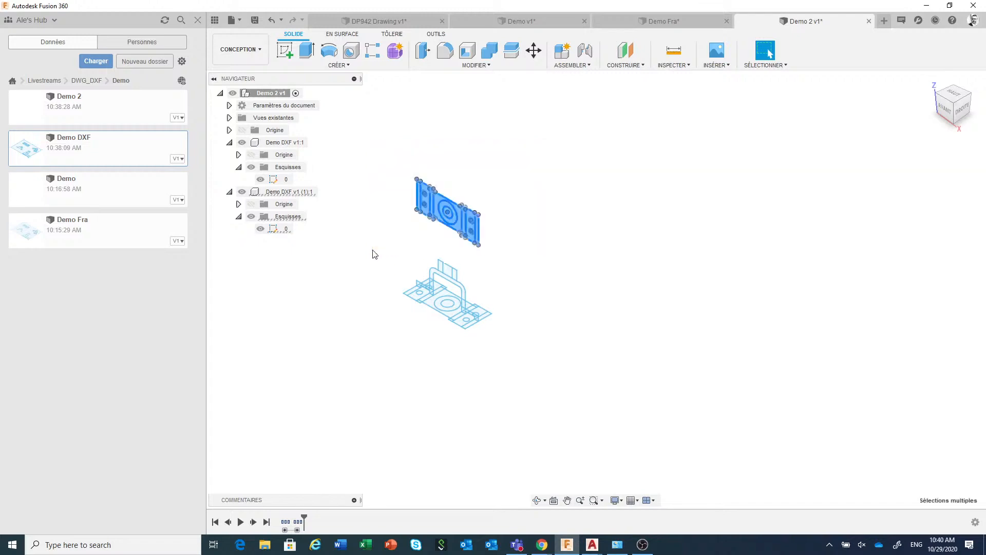
right_click(371, 251)
click(350, 237)
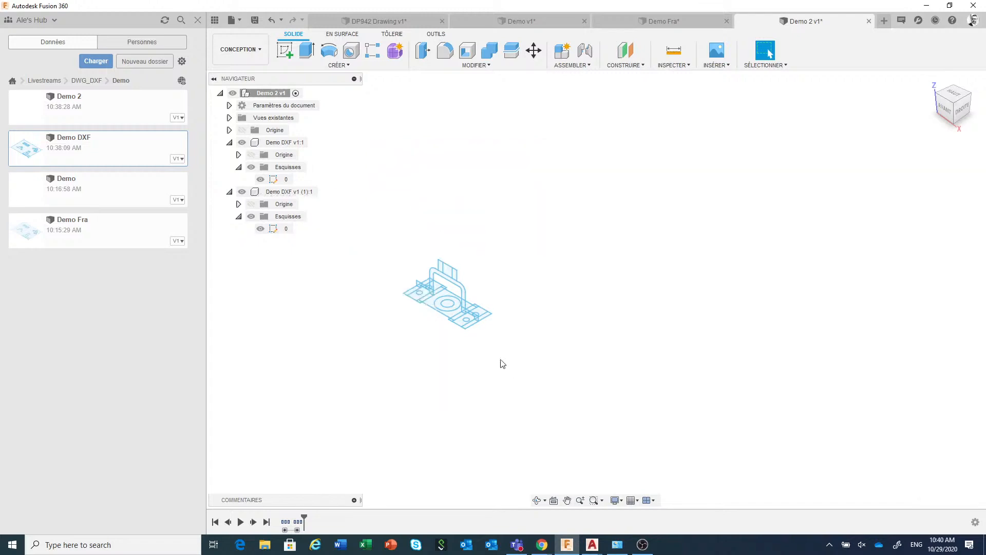
Extrude the front view's U-shaped profile as a new body, measuring the plan view's flange edge to set the distance to 61 mm
scroll(482, 359, up, 5)
scroll(454, 339, down, 1)
middle_drag(482, 348, 656, 377)
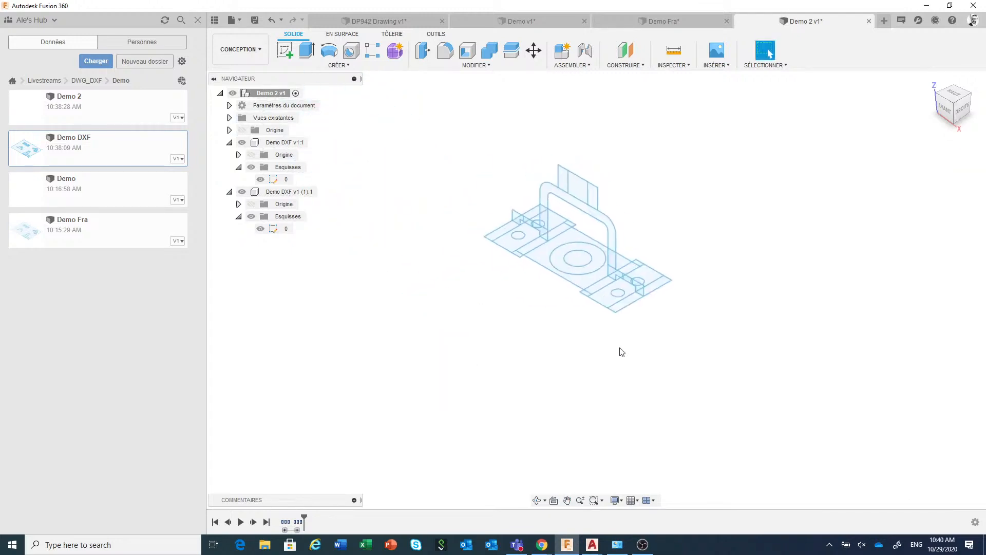
scroll(610, 357, up, 3)
middle_drag(592, 341, 565, 443)
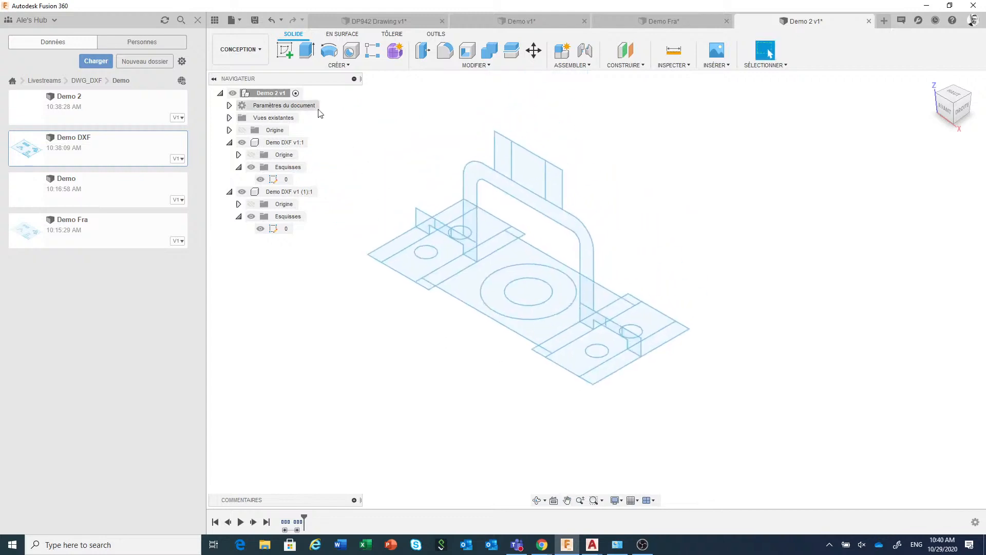
click(308, 54)
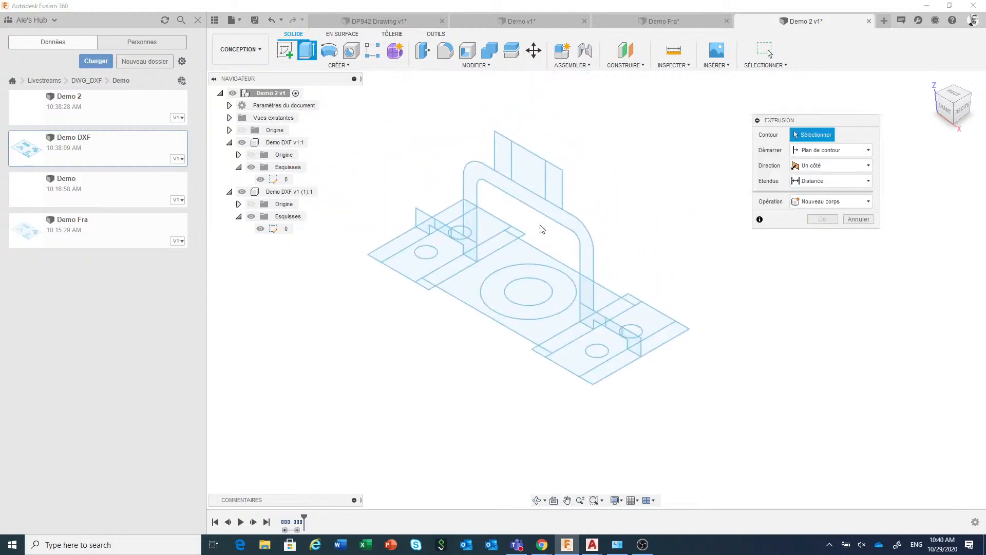
click(570, 230)
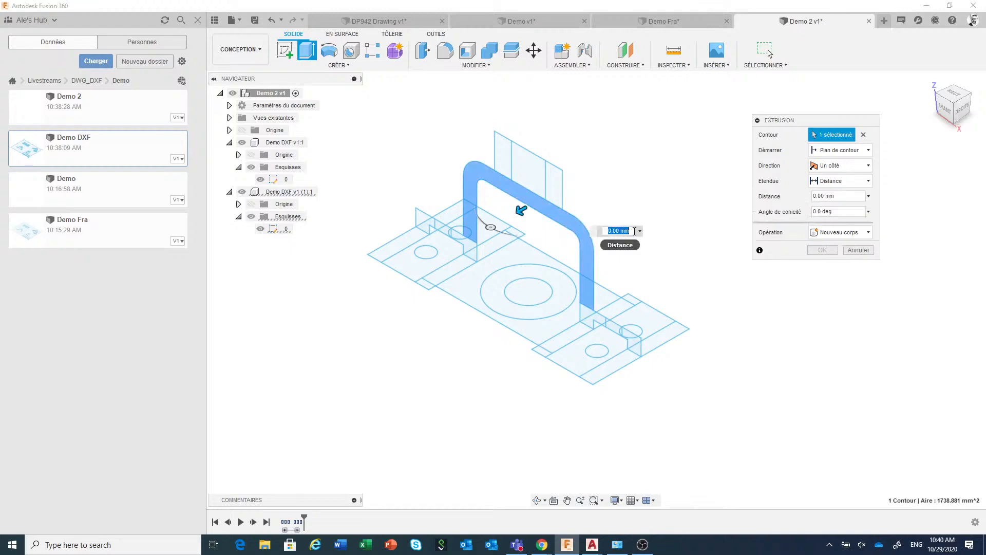
click(641, 233)
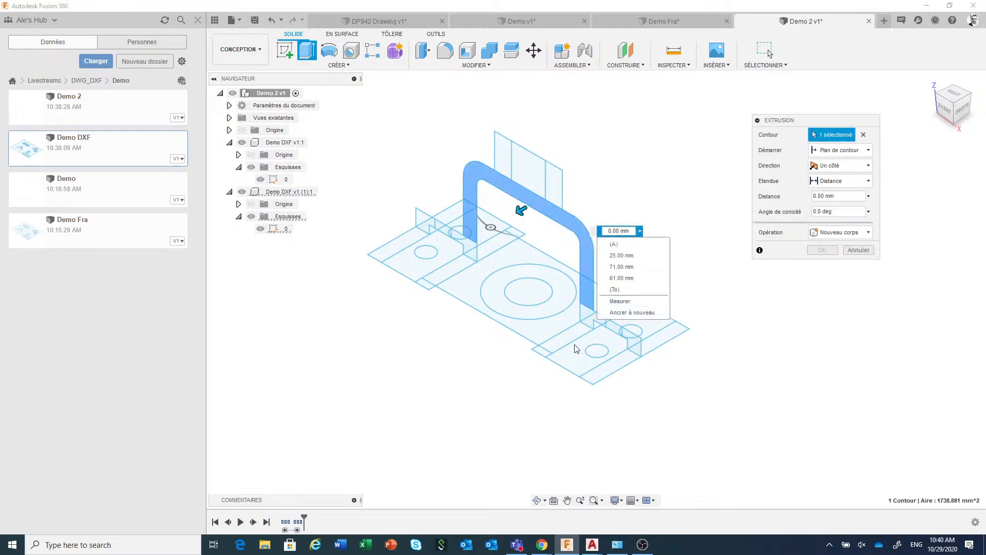
scroll(475, 345, down, 2)
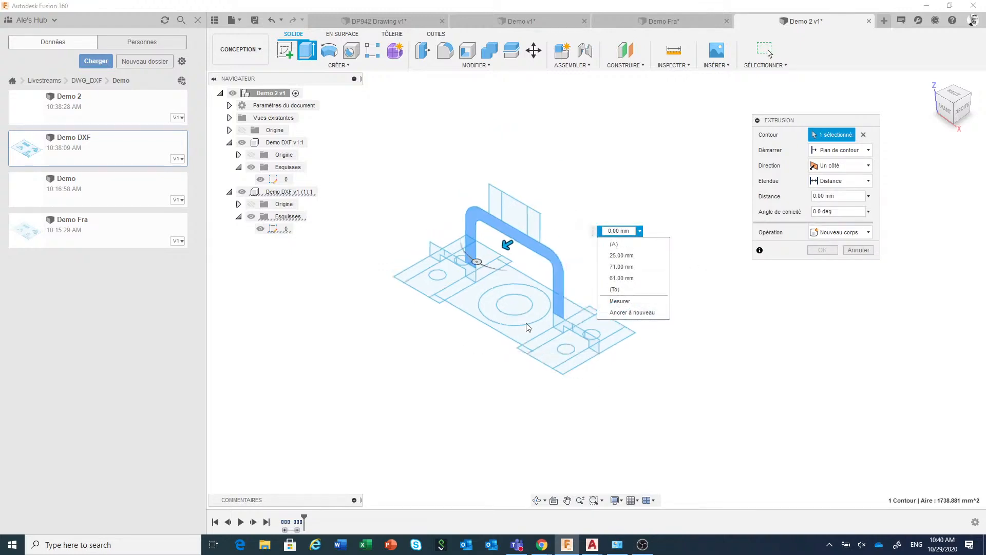
click(620, 301)
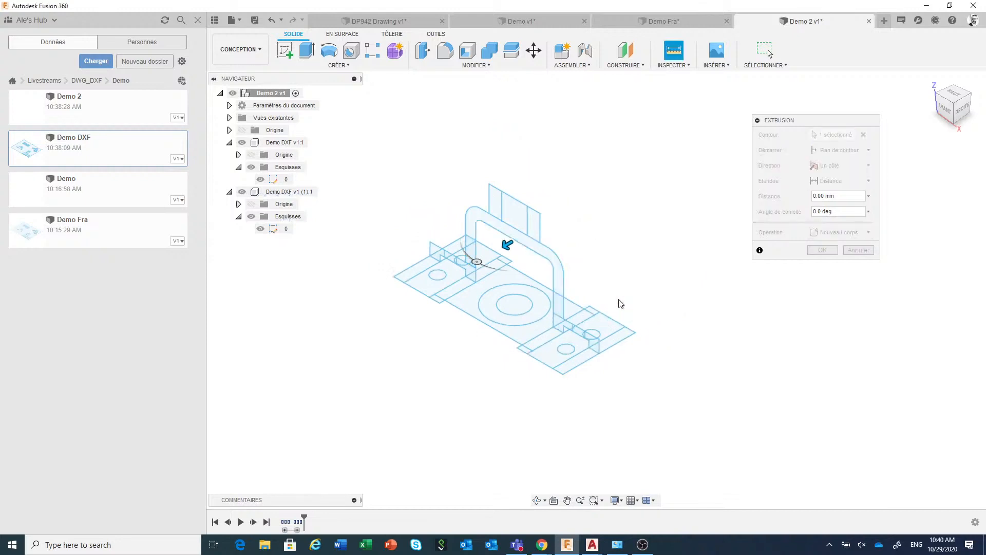
click(544, 339)
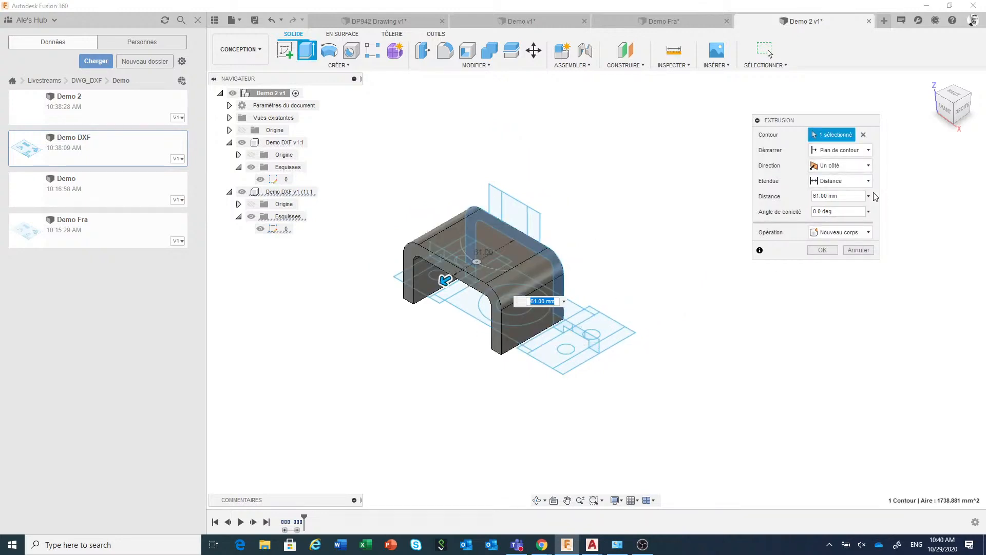
Make the extrusion symmetric with the 61 mm distance measured over the whole length, and complete it
click(861, 168)
click(836, 202)
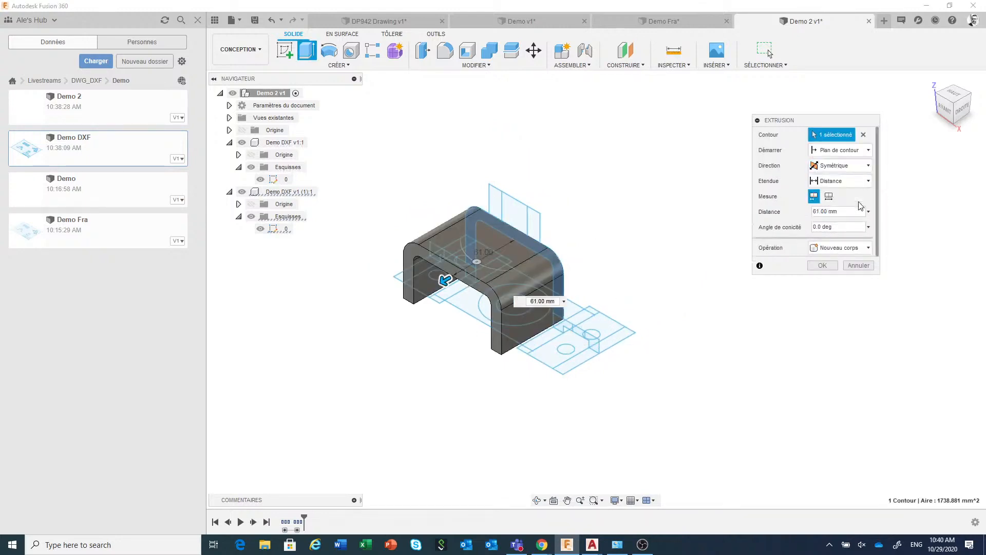
click(830, 197)
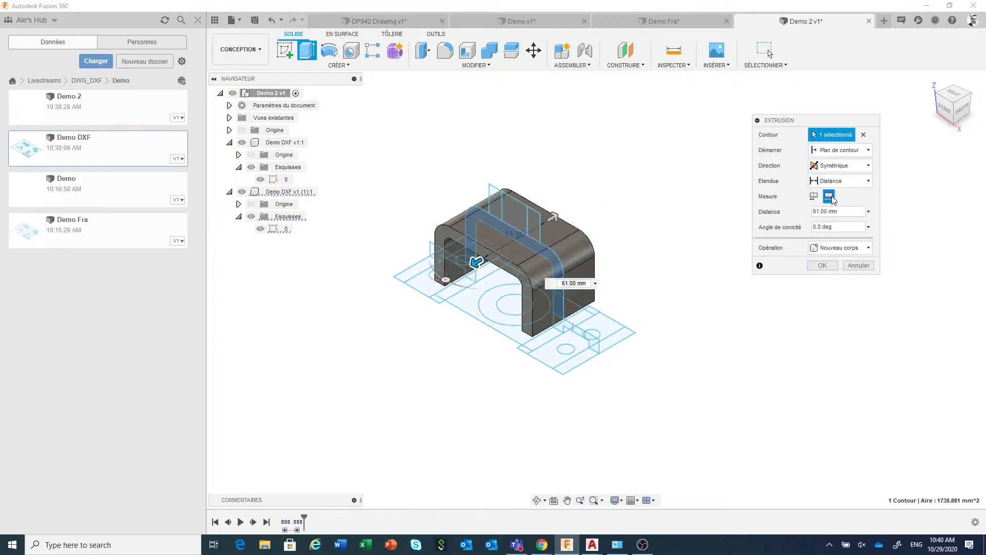
click(832, 266)
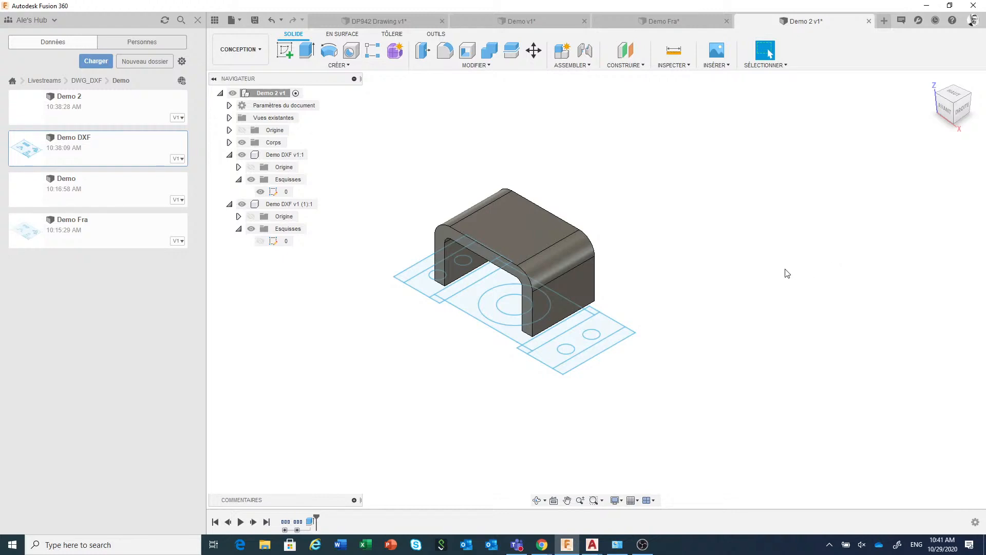
Create a new design and start inserting a DXF file on the XY plane
click(239, 24)
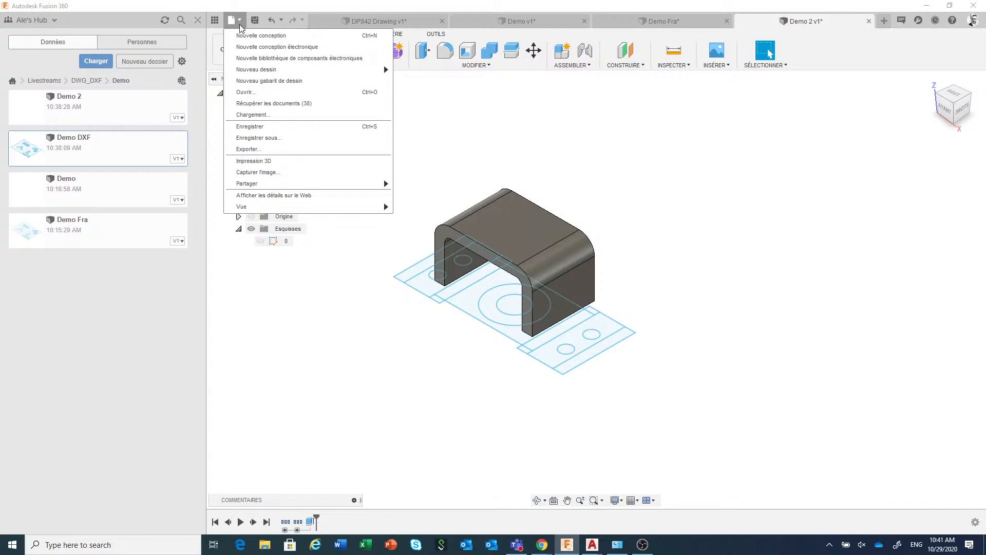
click(254, 36)
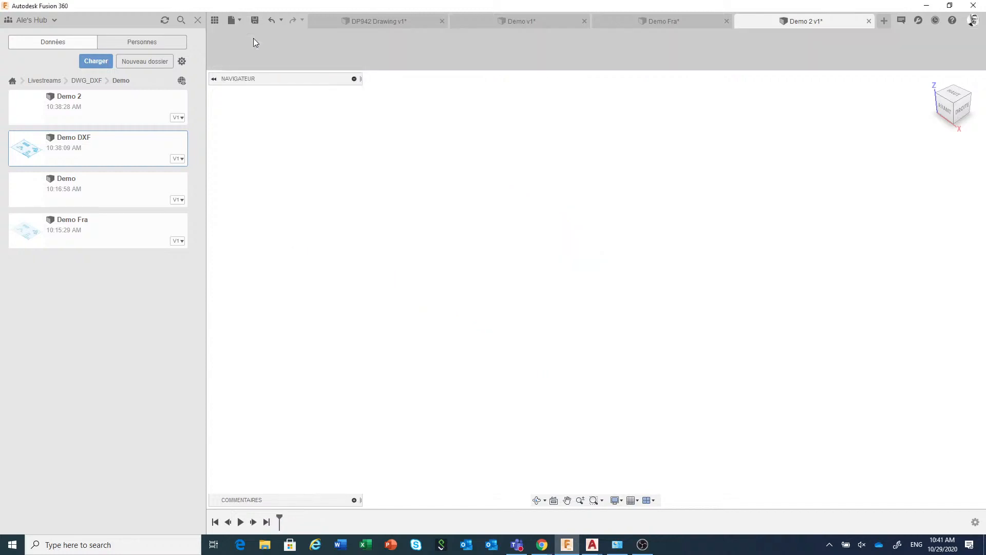
click(725, 66)
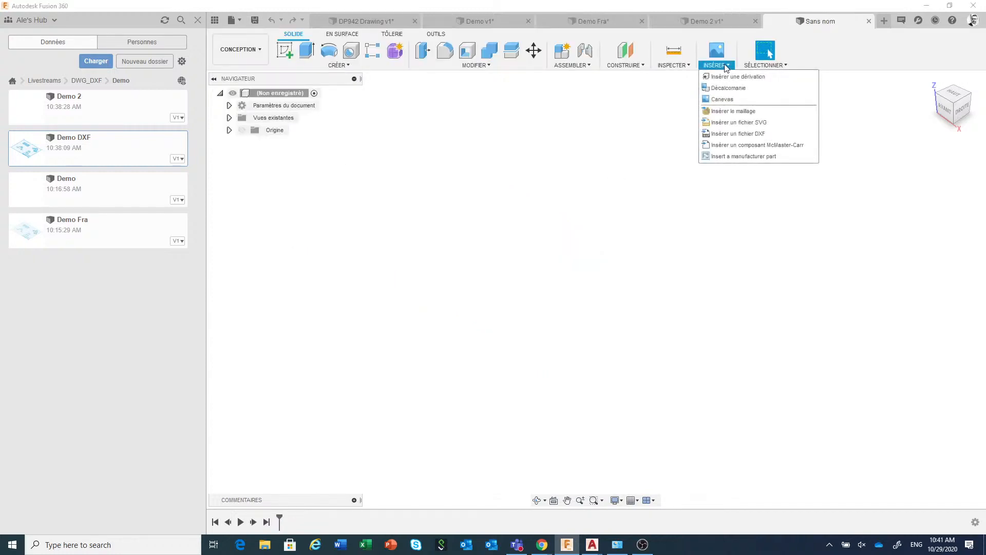
click(739, 134)
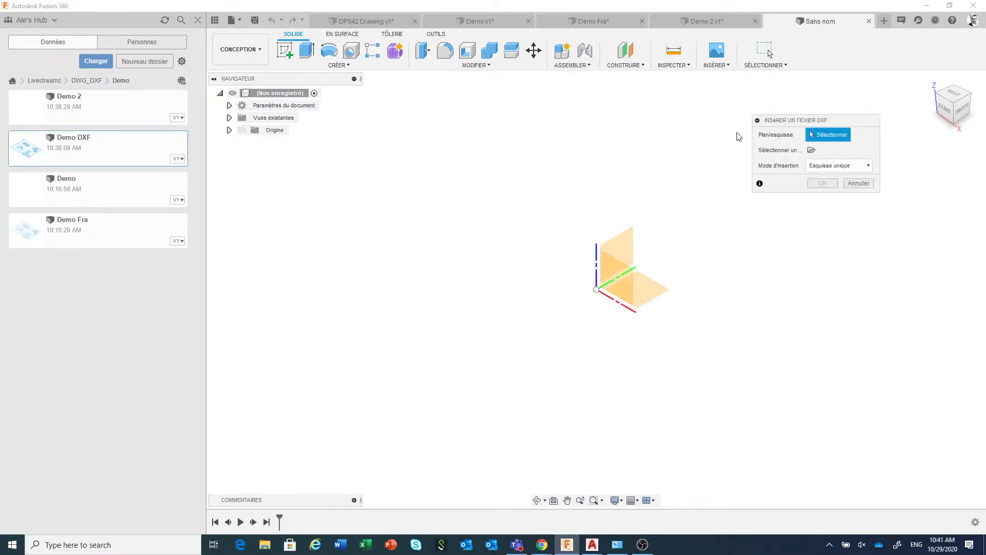
click(646, 292)
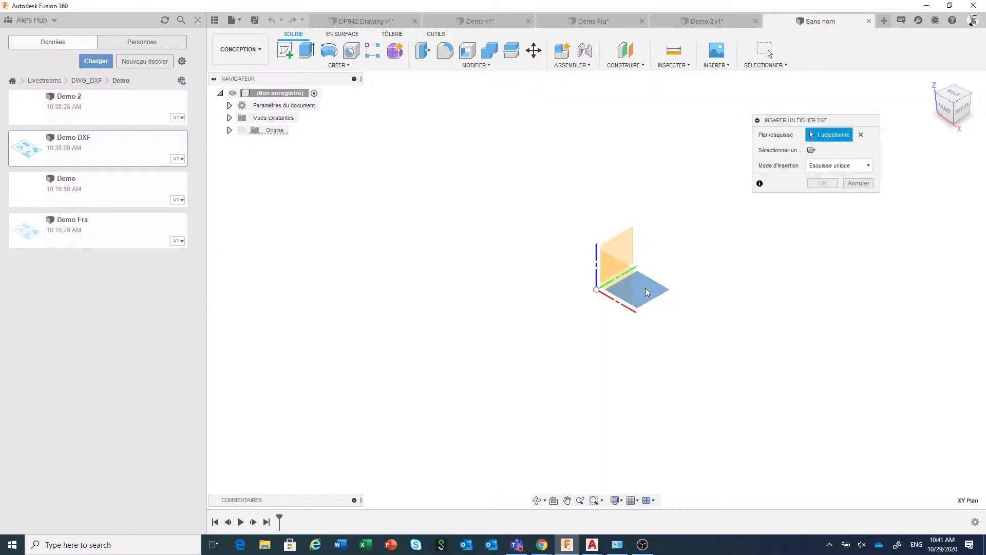
Insert engranes.dxf from the gears-autocad-dxf-1.snapshot.1 folder as a single sketch in millimetres
click(812, 150)
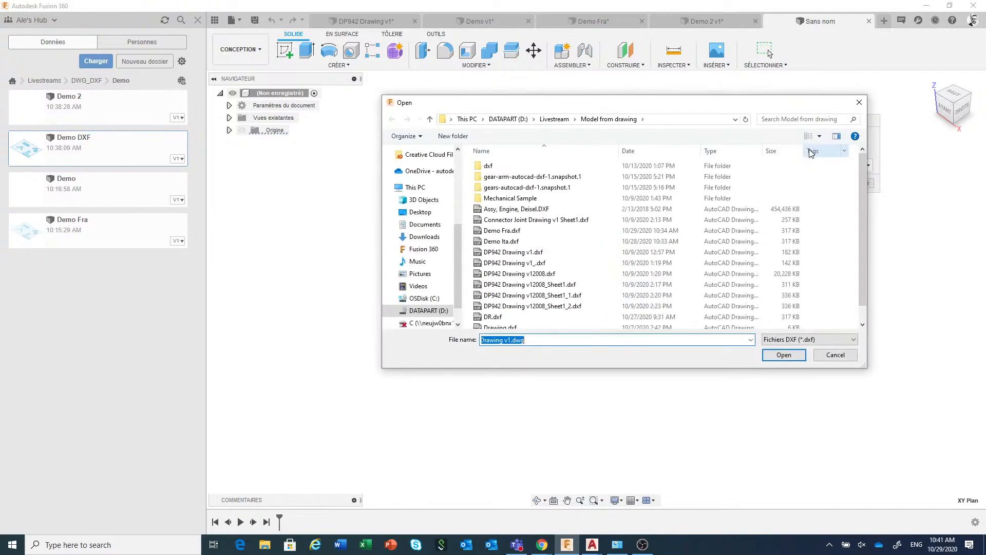
click(551, 233)
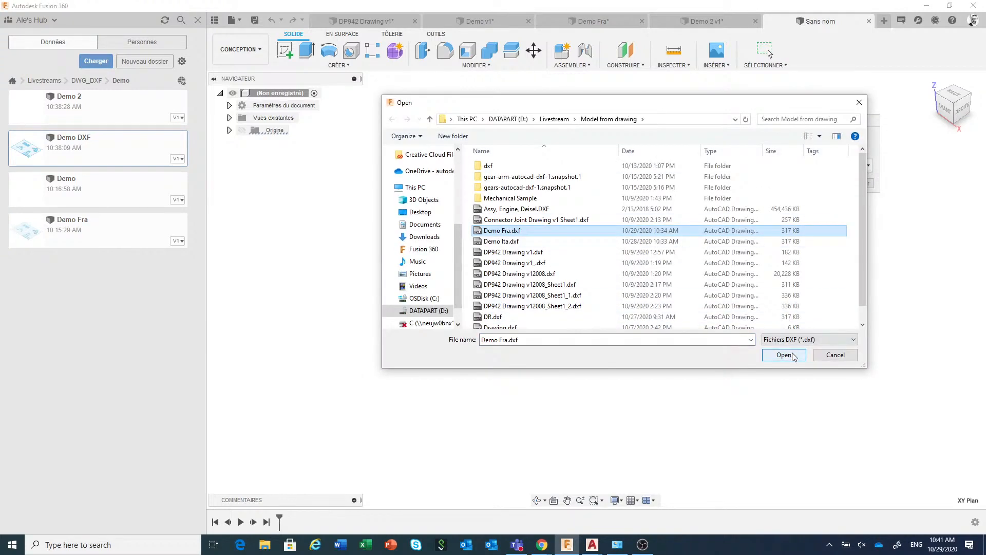
double_click(539, 188)
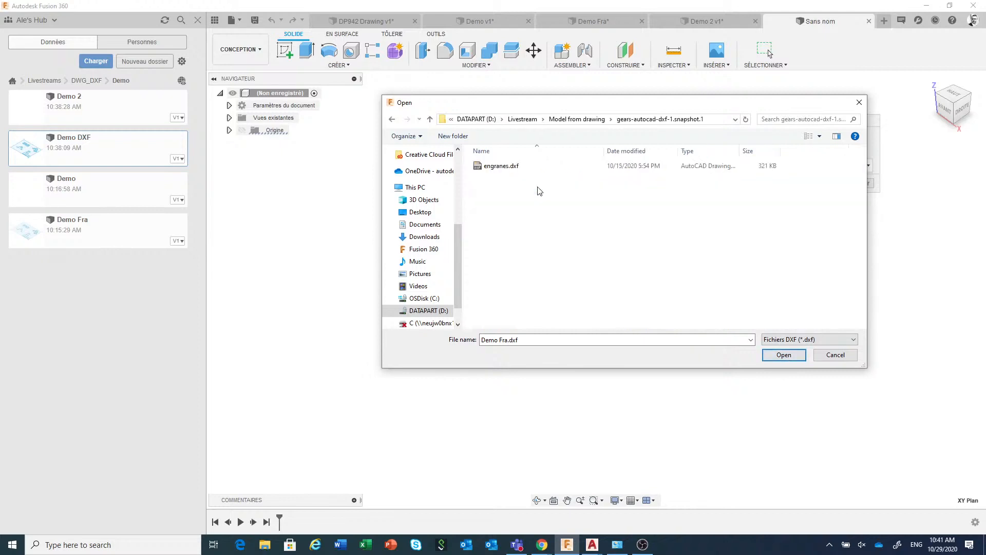
click(521, 166)
click(775, 355)
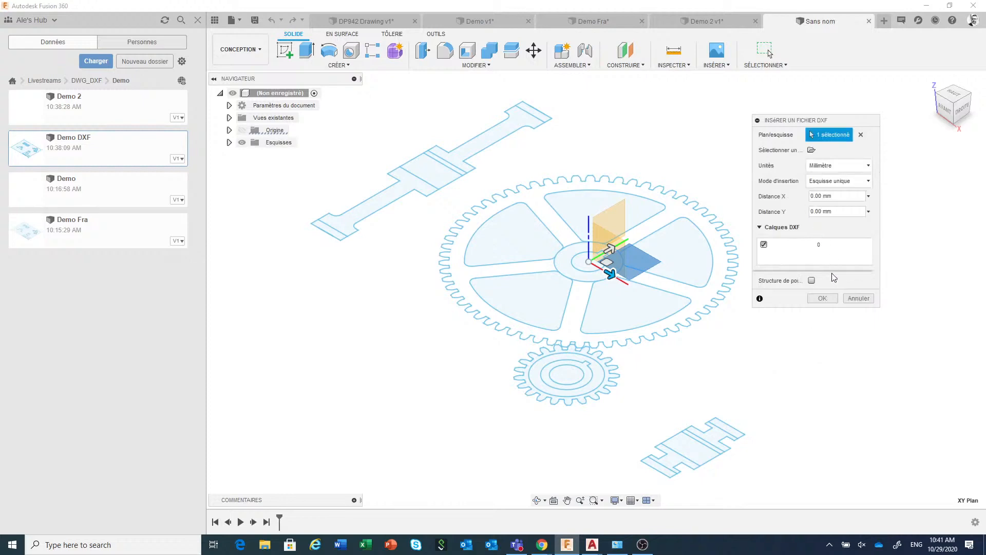
click(824, 299)
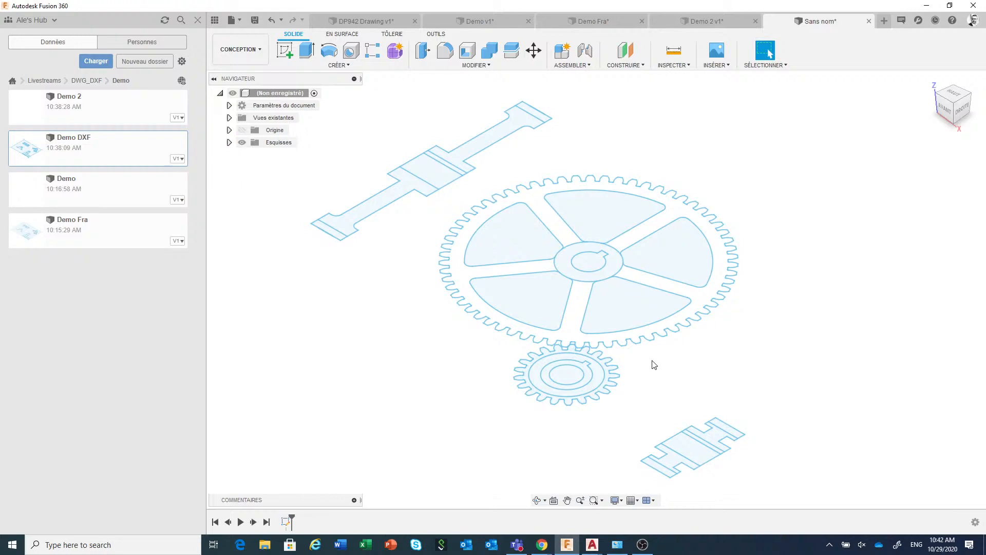
Examine the tooth curves on the large gear's lower-right outline up close, selecting a group of teeth and clearing the selection
drag(639, 351, 677, 327)
scroll(669, 346, up, 8)
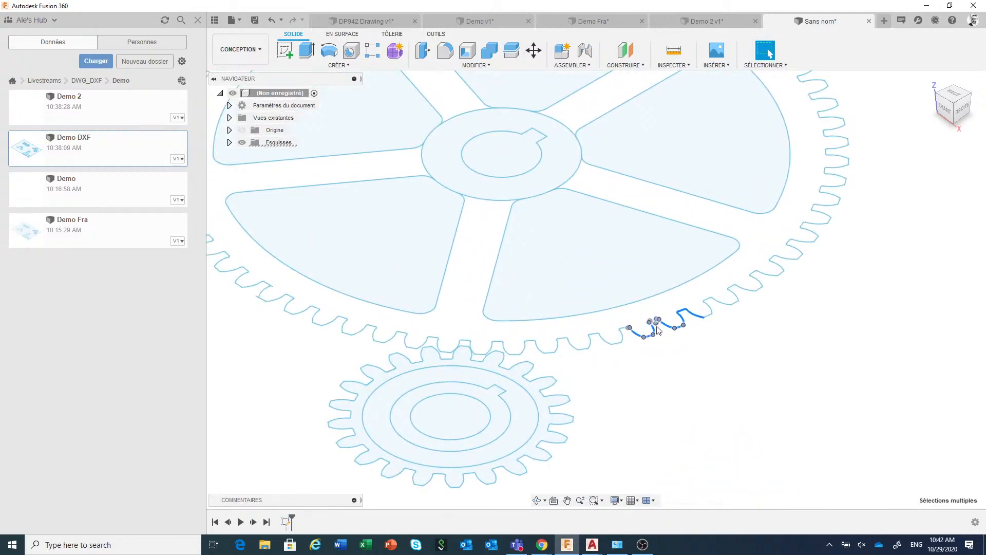
scroll(658, 323, up, 5)
scroll(658, 328, up, 5)
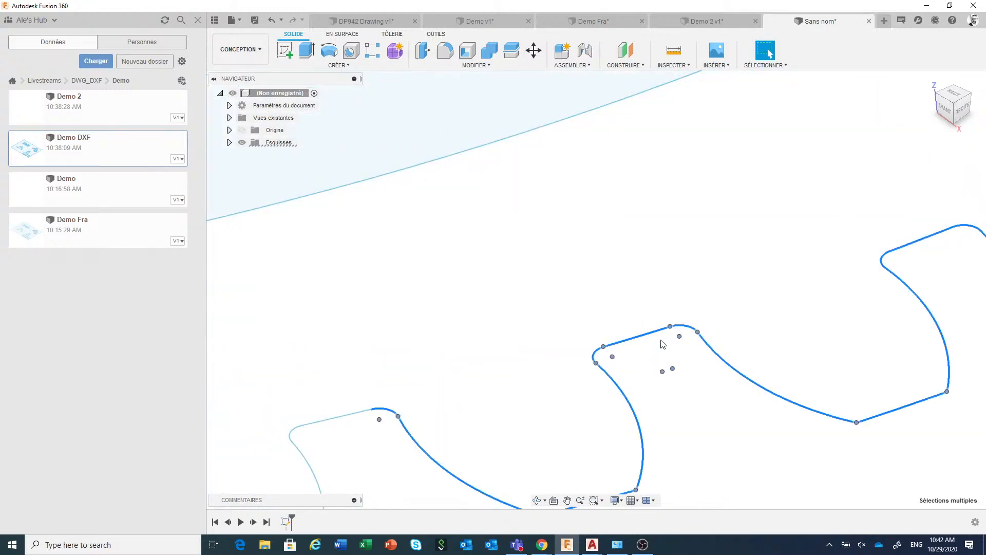
scroll(662, 339, down, 5)
scroll(662, 343, down, 8)
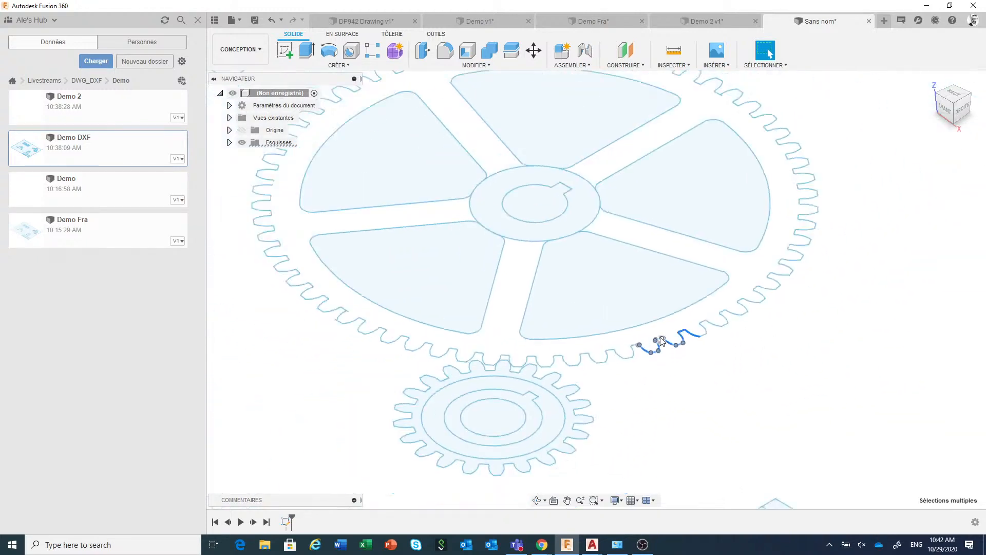
scroll(688, 379, down, 2)
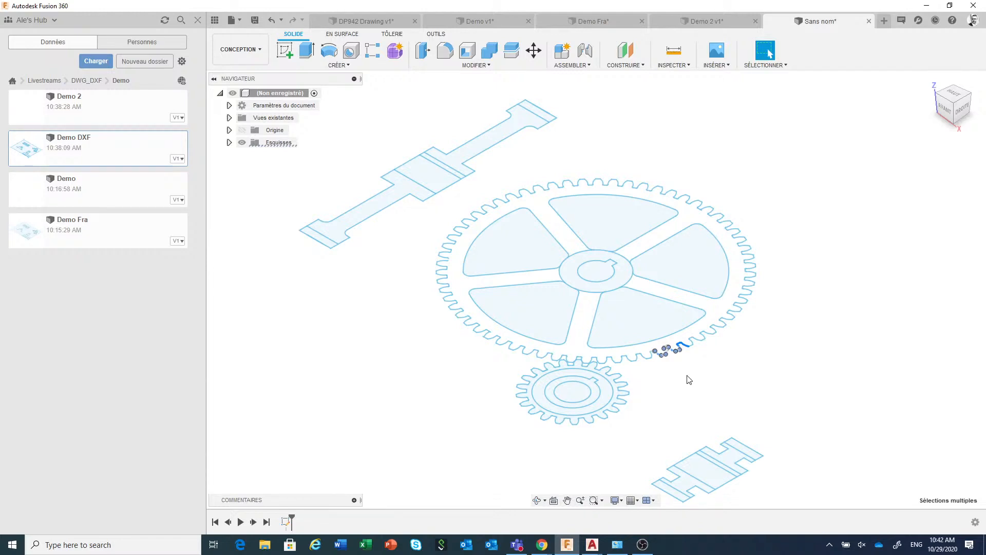
click(403, 341)
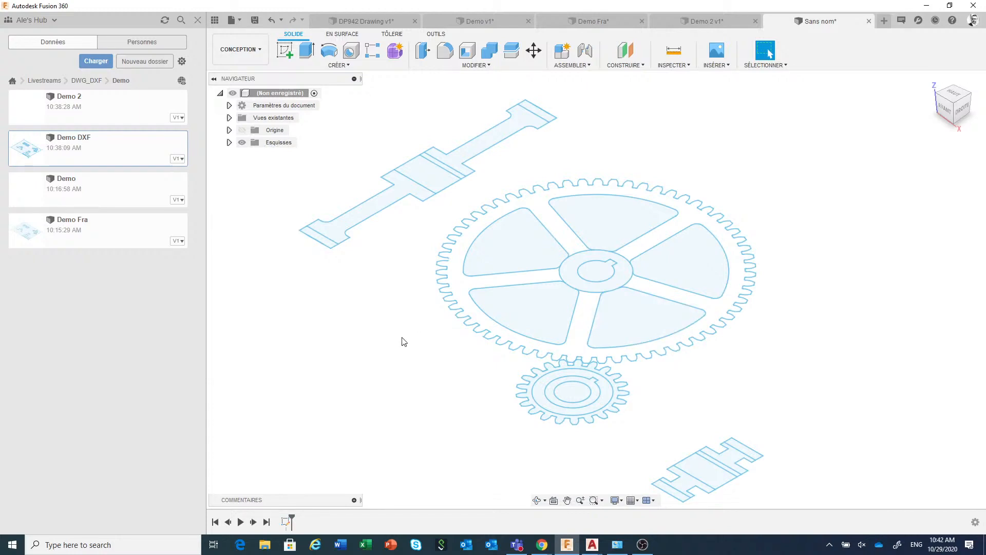
Open the engranes sketch for editing
click(229, 142)
click(285, 156)
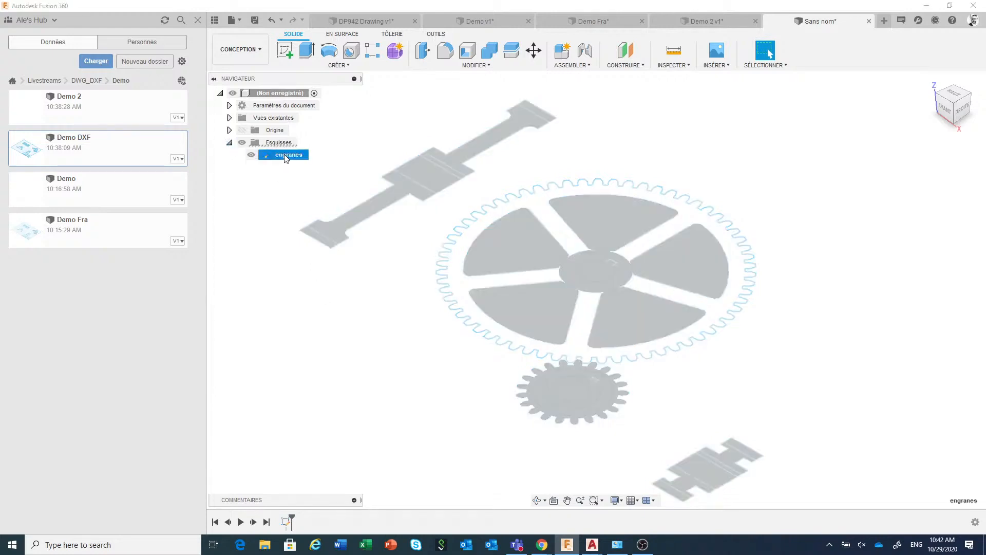
right_click(285, 156)
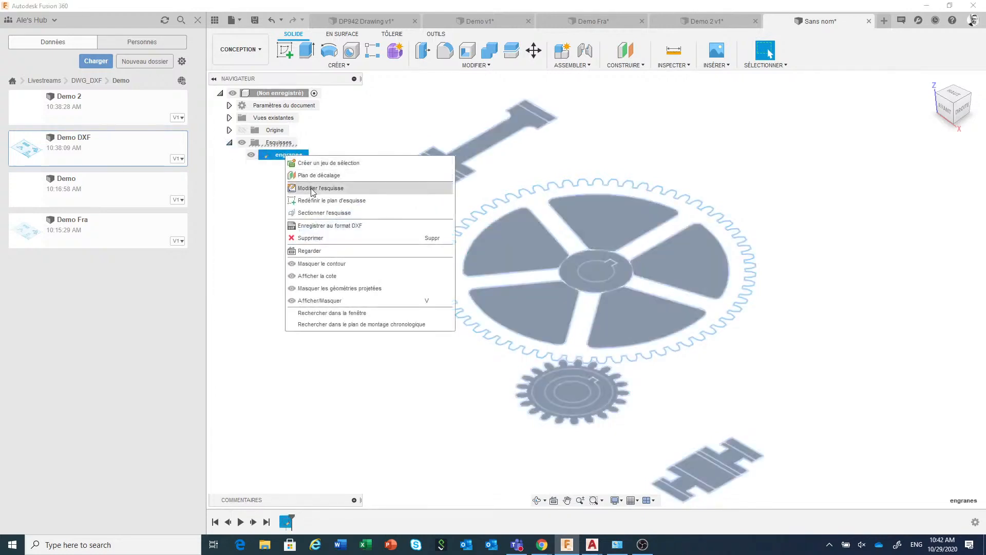
click(311, 188)
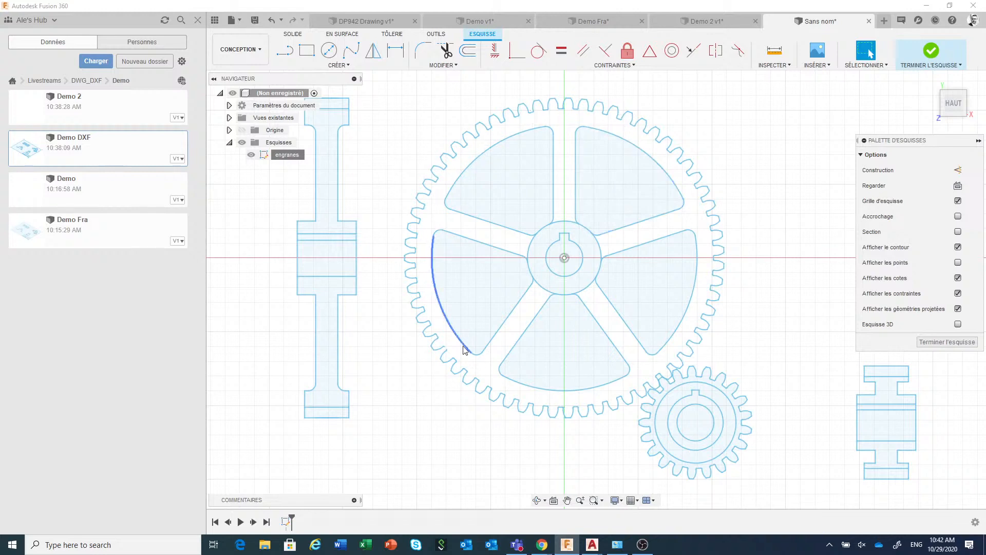
click(475, 302)
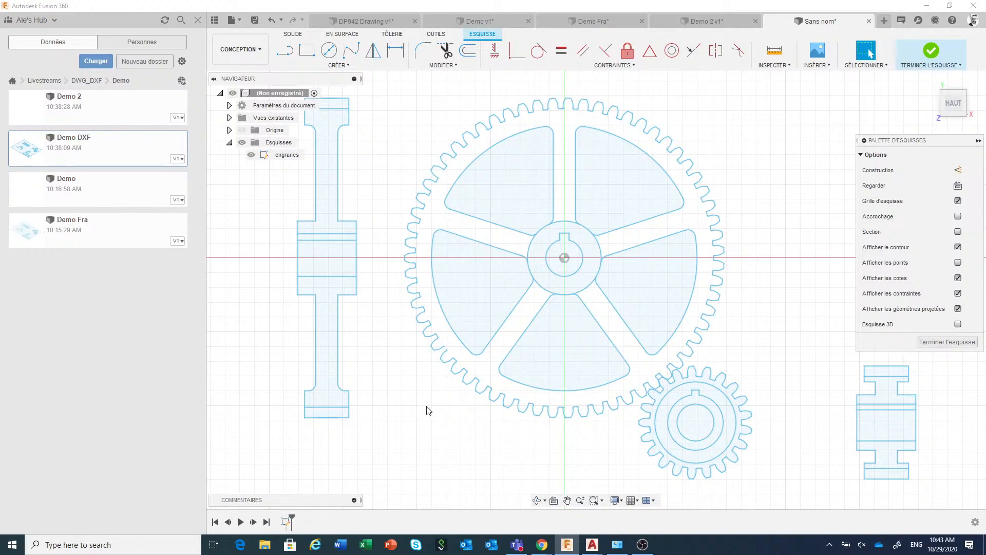
Draw a diagonal test line across the whole large gear, passing just beside its central bore
click(287, 53)
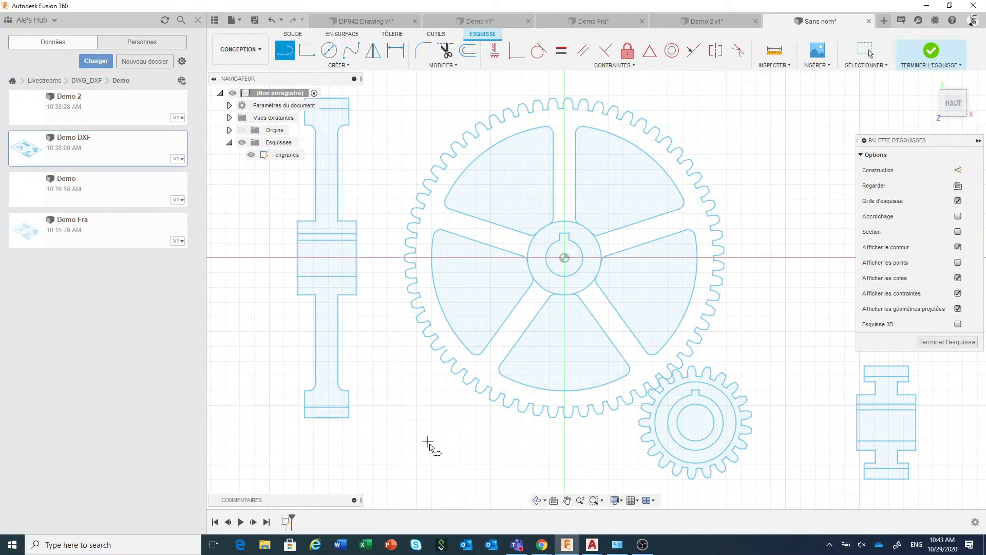
click(456, 454)
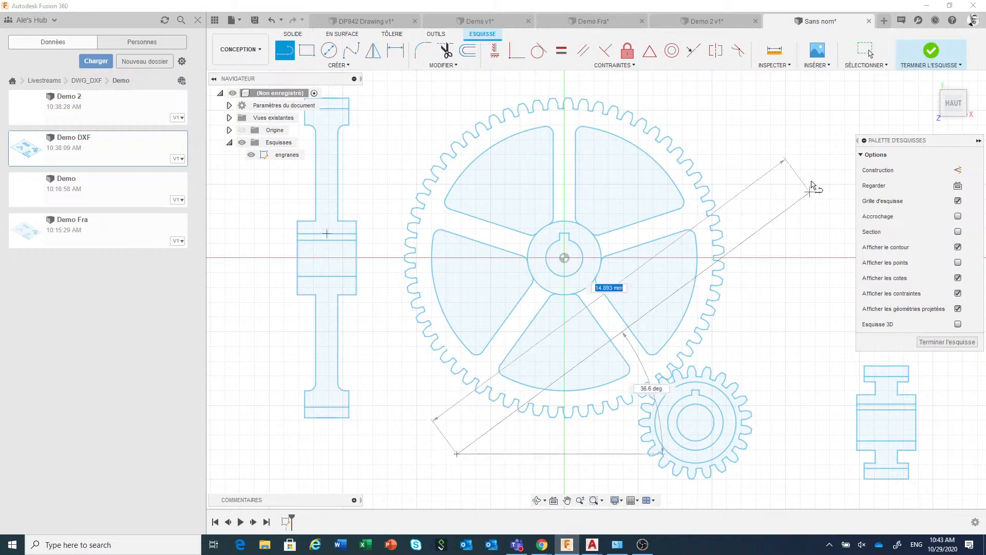
click(700, 95)
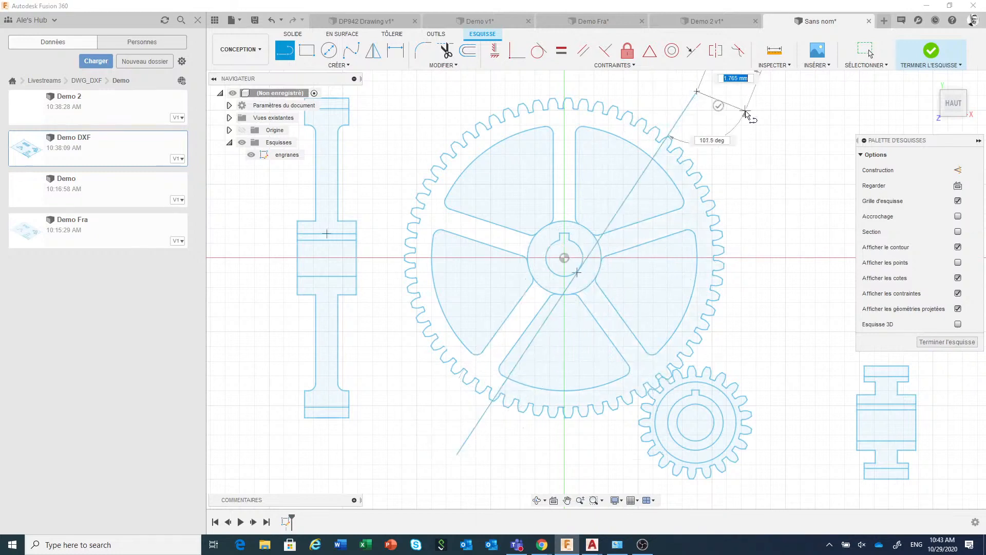
right_click(745, 112)
click(773, 113)
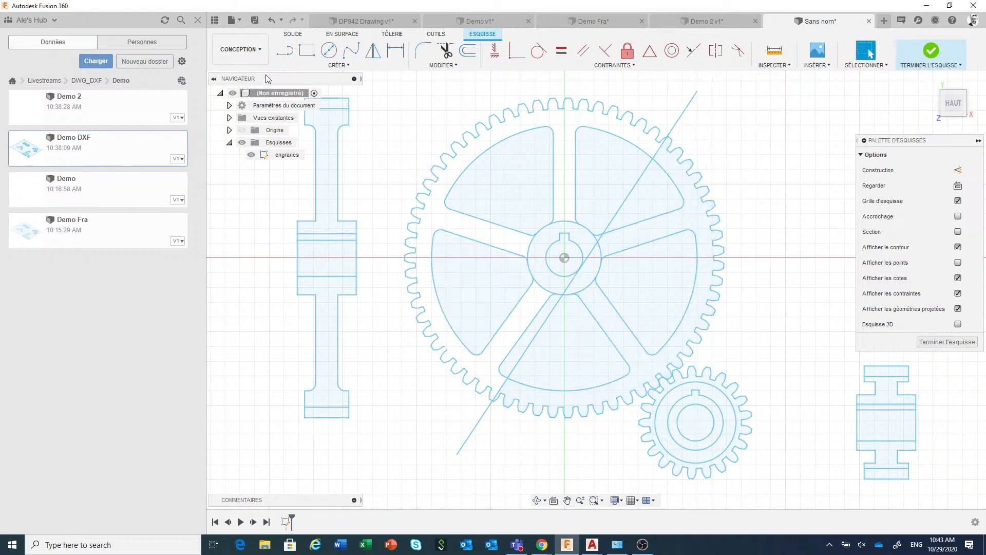
Draw a second diagonal test line across the large gear, above and to the left of the first line
click(281, 54)
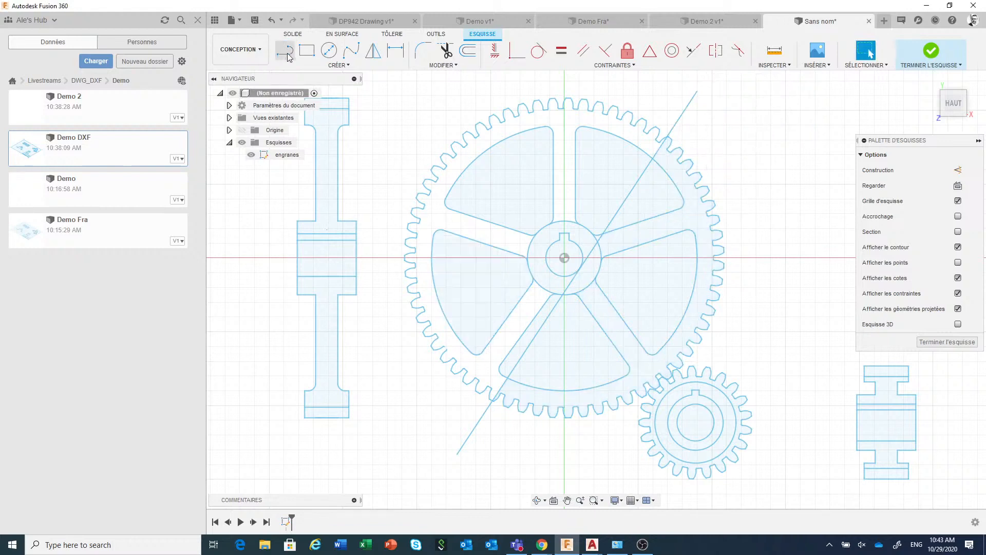
click(375, 351)
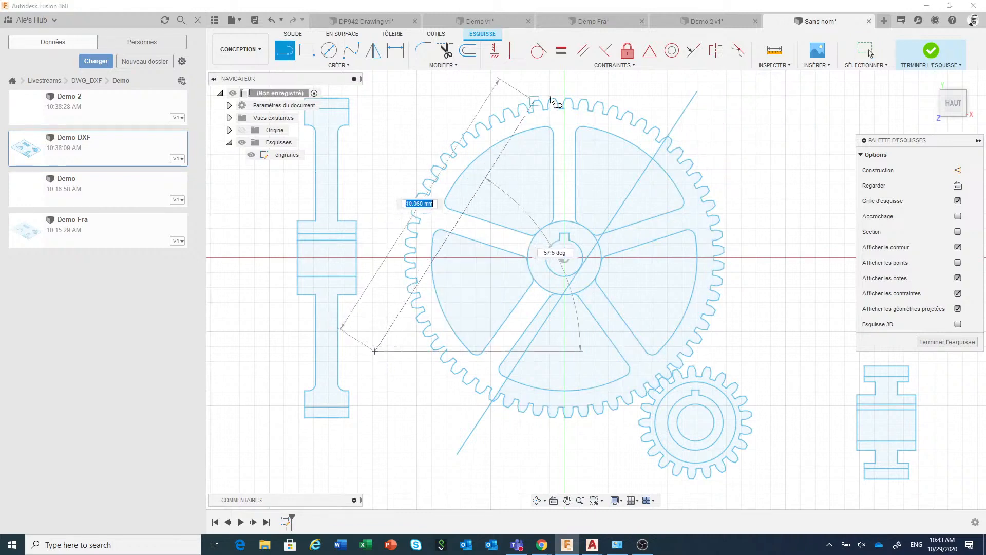
click(640, 93)
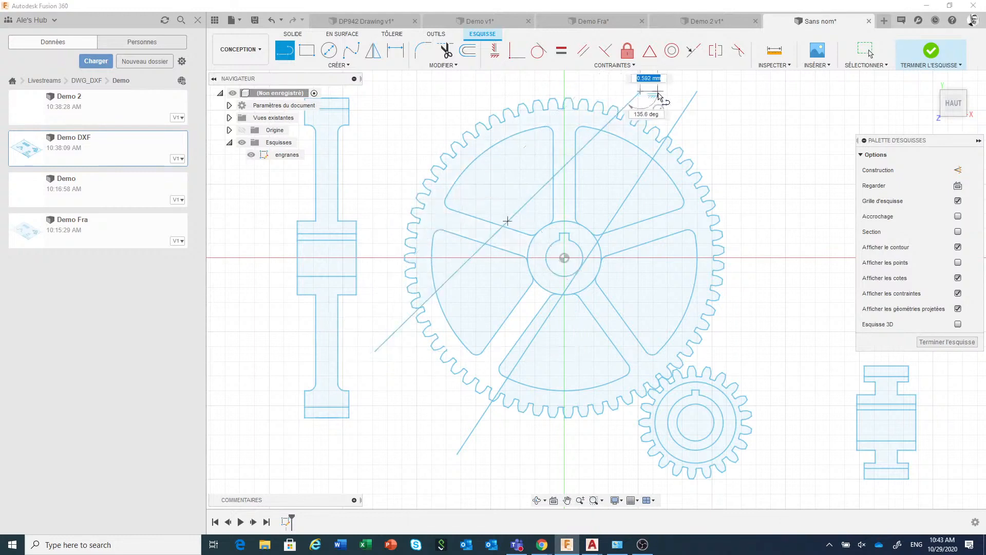
right_click(671, 96)
click(700, 94)
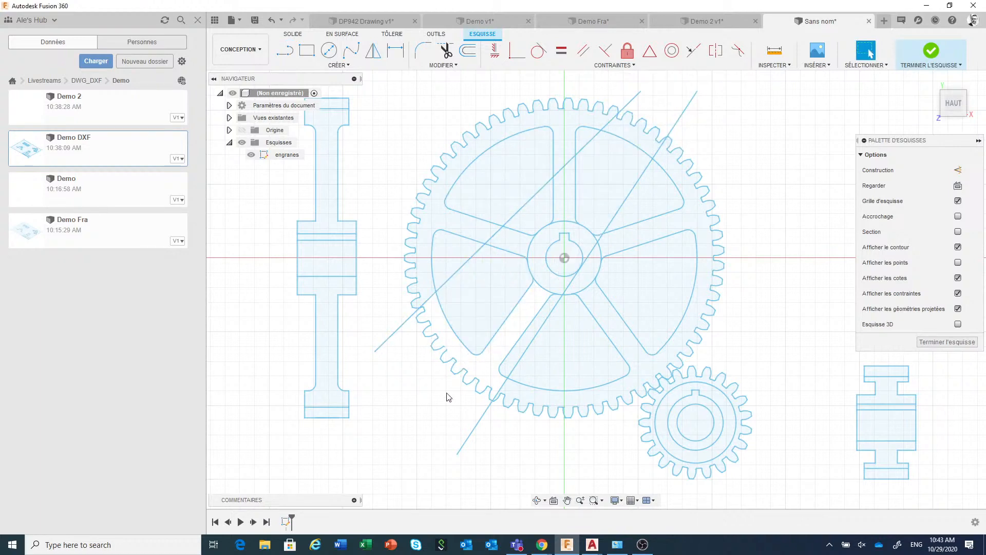
Draw a third diagonal test line across the large gear, between the two existing test lines at its lower-left edge
click(287, 54)
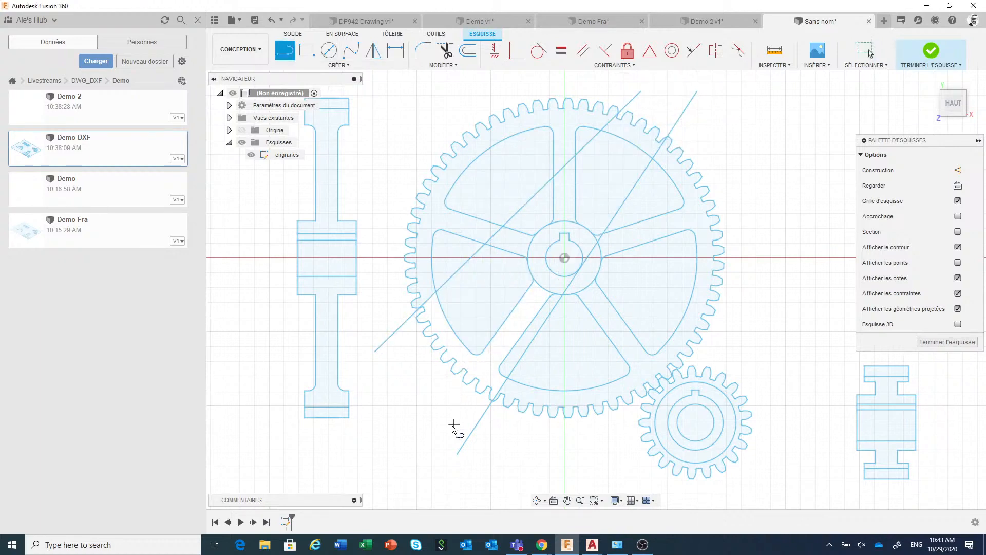
click(412, 409)
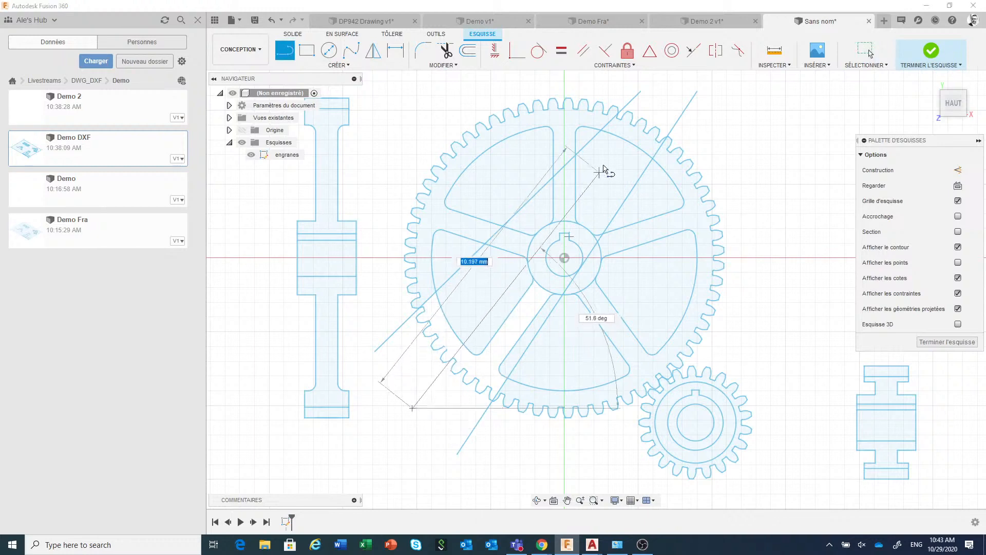
right_click(664, 105)
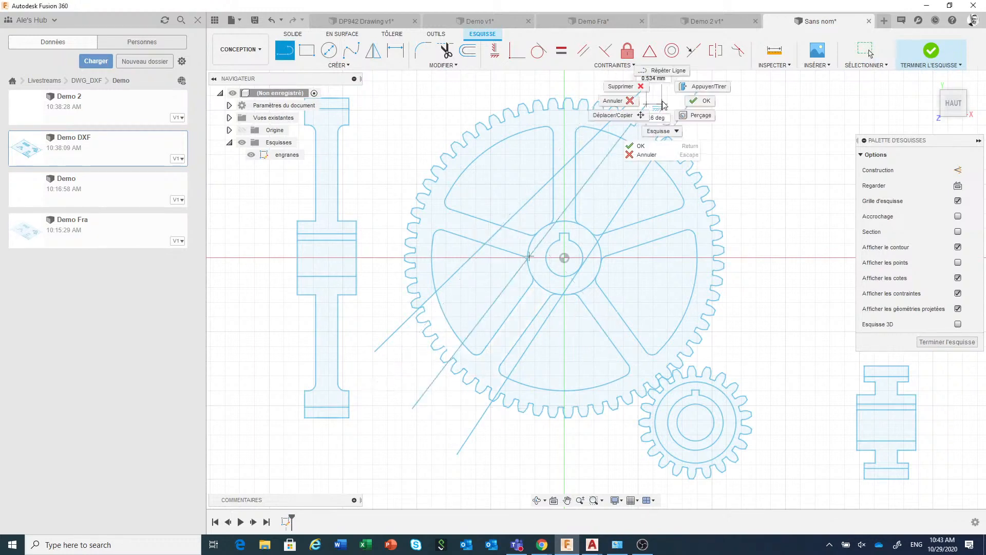
click(700, 99)
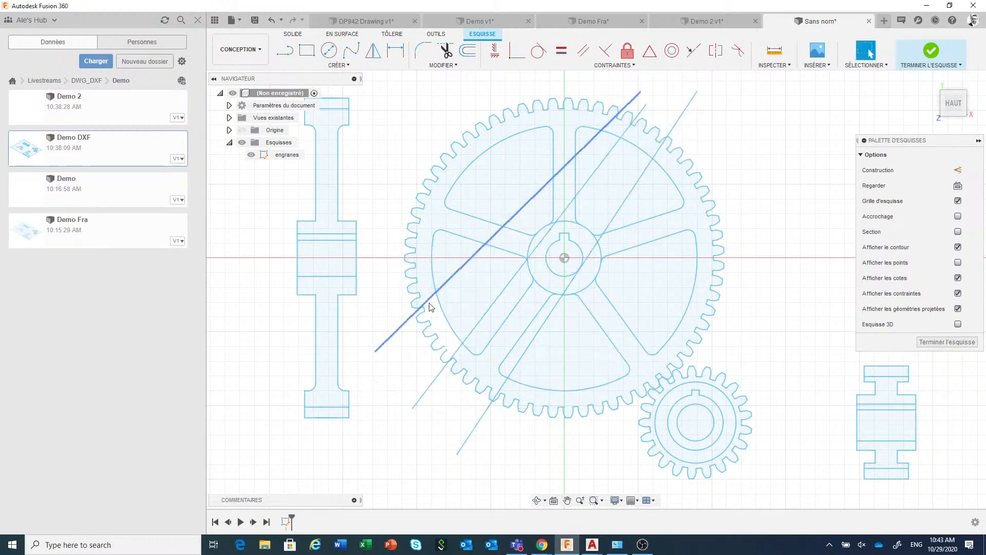
Inspect the large gear's lower-left teeth between the test lines to locate the break in the outline
scroll(436, 337, up, 4)
scroll(434, 339, up, 8)
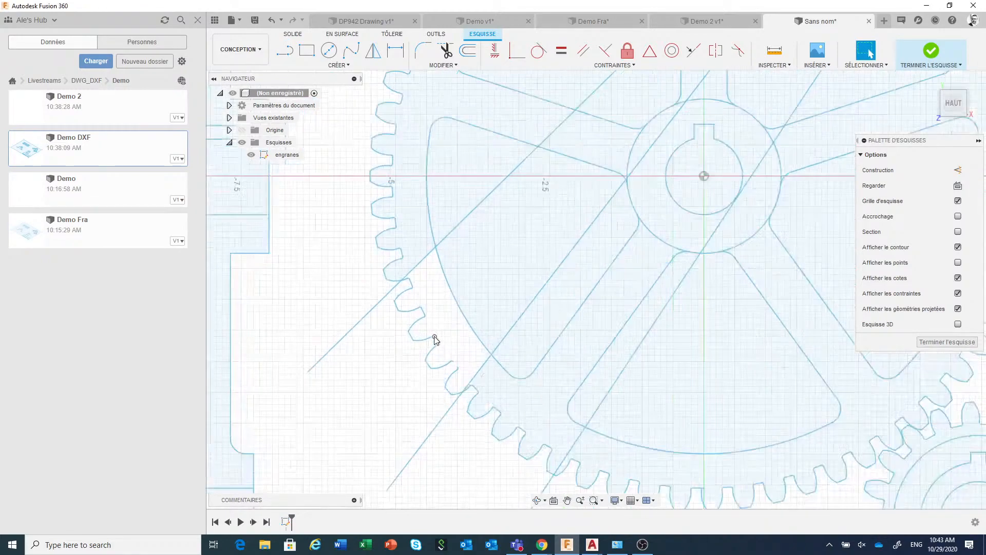
scroll(435, 339, down, 6)
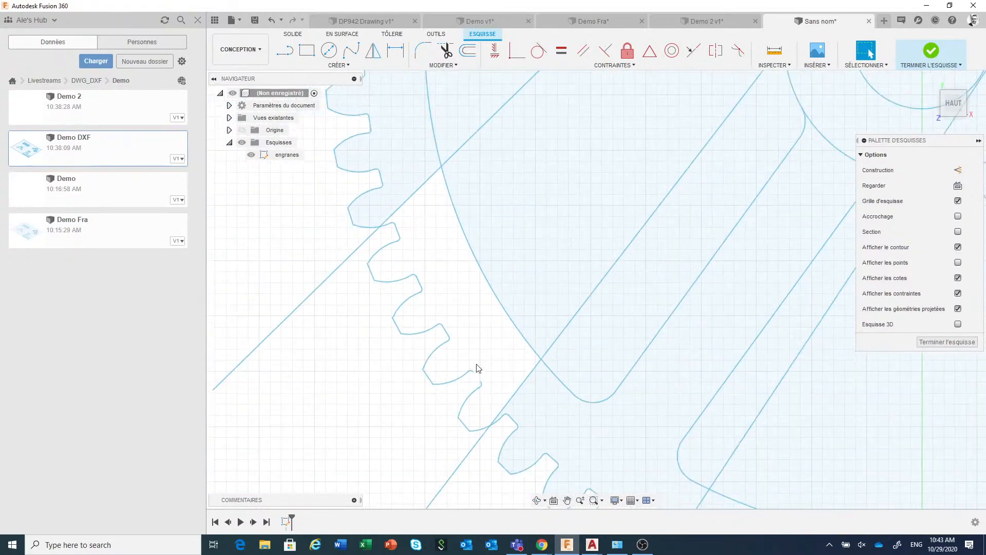
scroll(479, 387, up, 3)
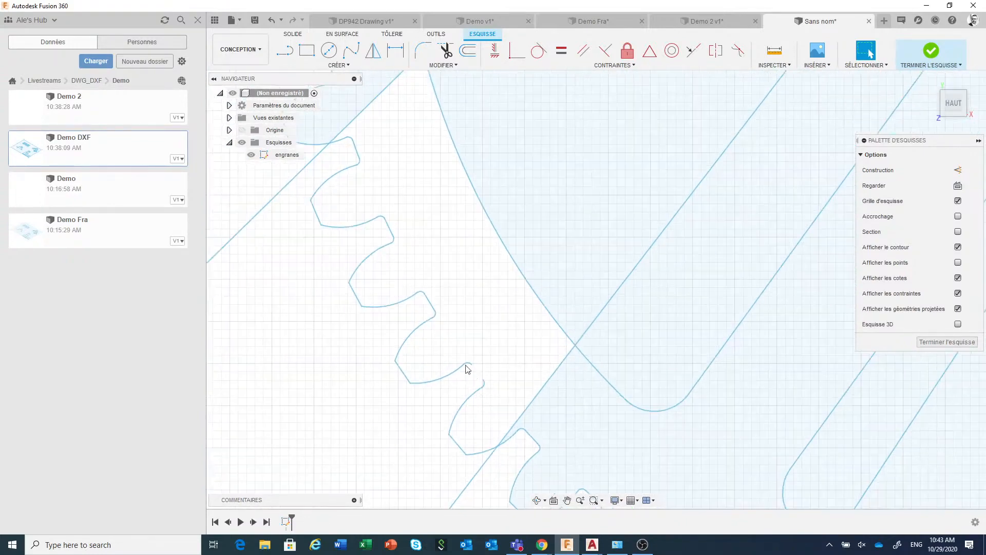
scroll(473, 377, down, 8)
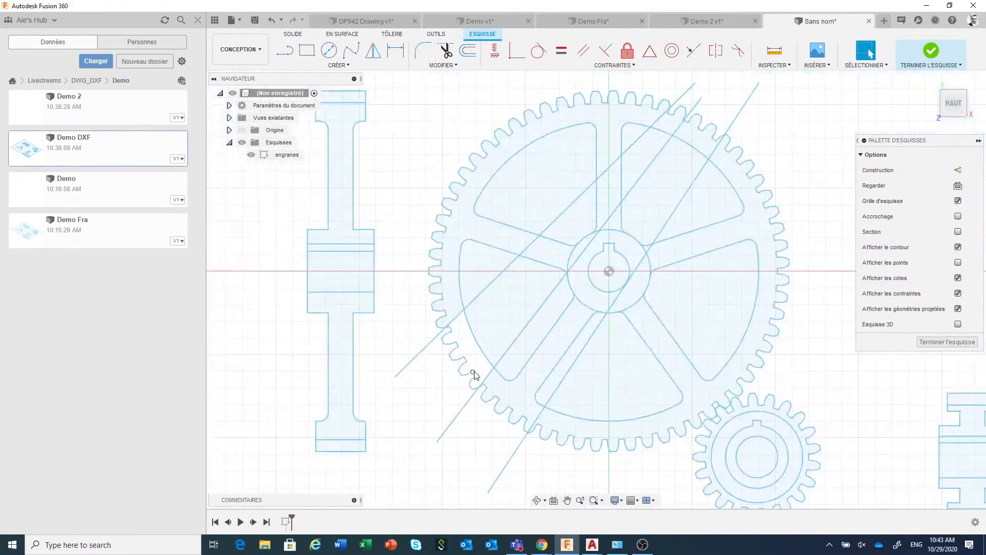
scroll(475, 375, down, 3)
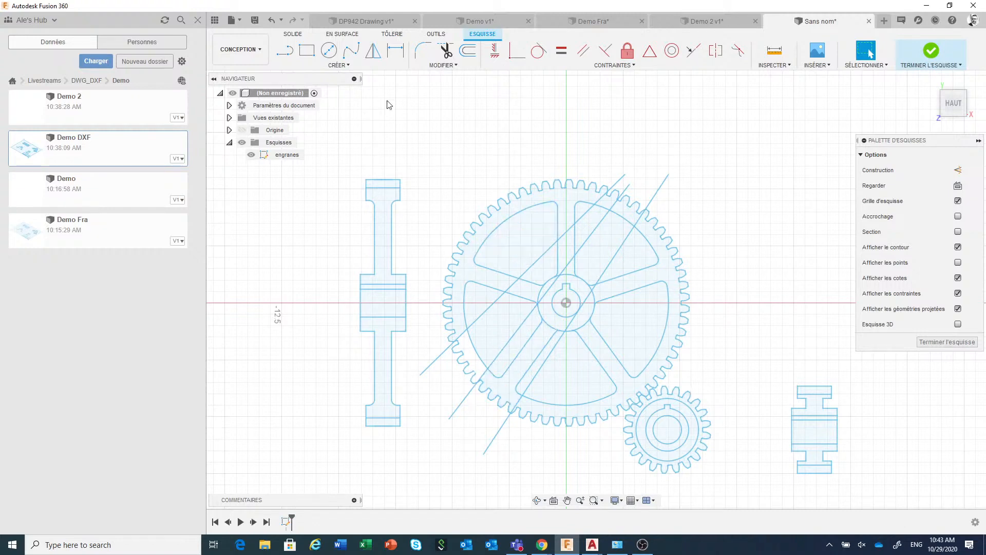
Undo the three diagonal test lines drawn across the large gear
click(272, 21)
click(272, 22)
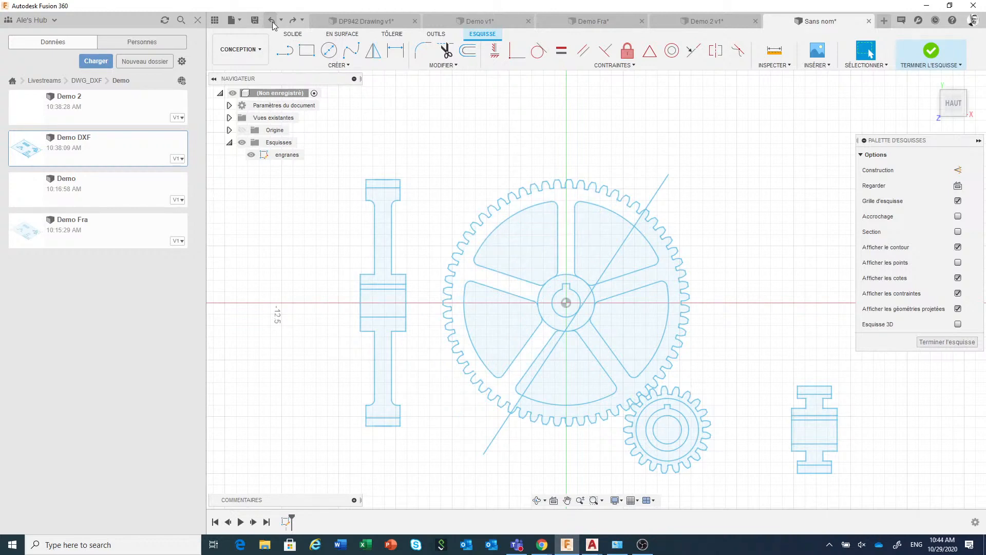
click(272, 22)
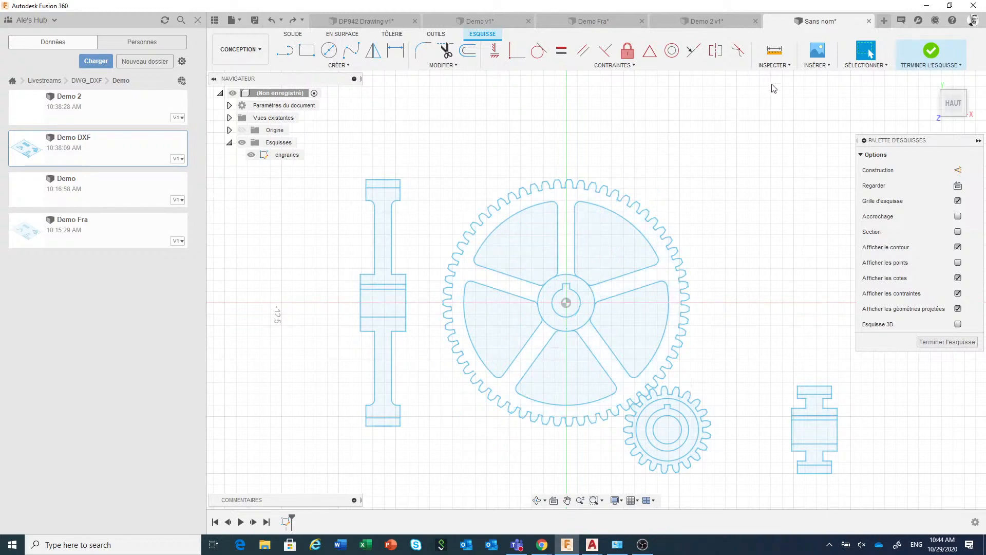
Look through the inspection tools for the Check Sketch command
click(776, 65)
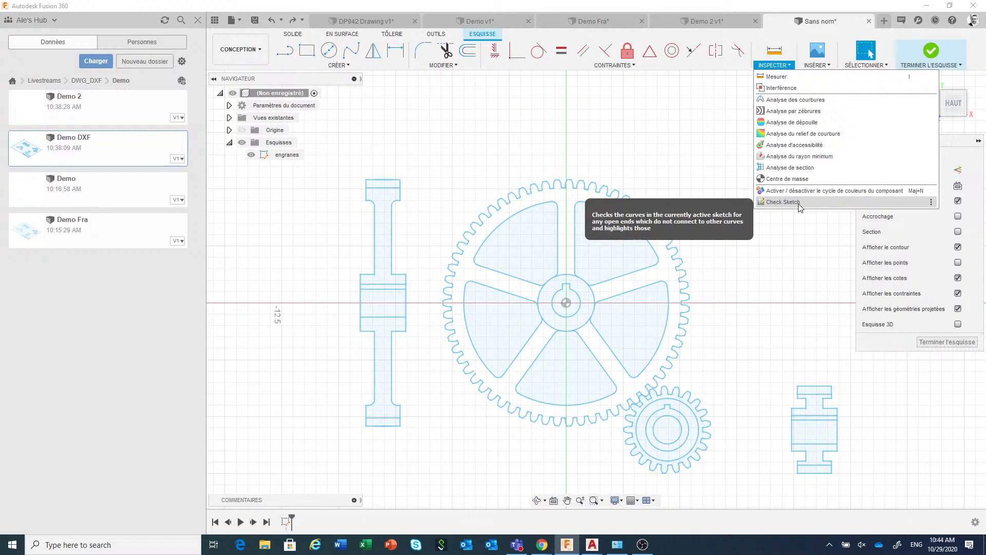
click(796, 244)
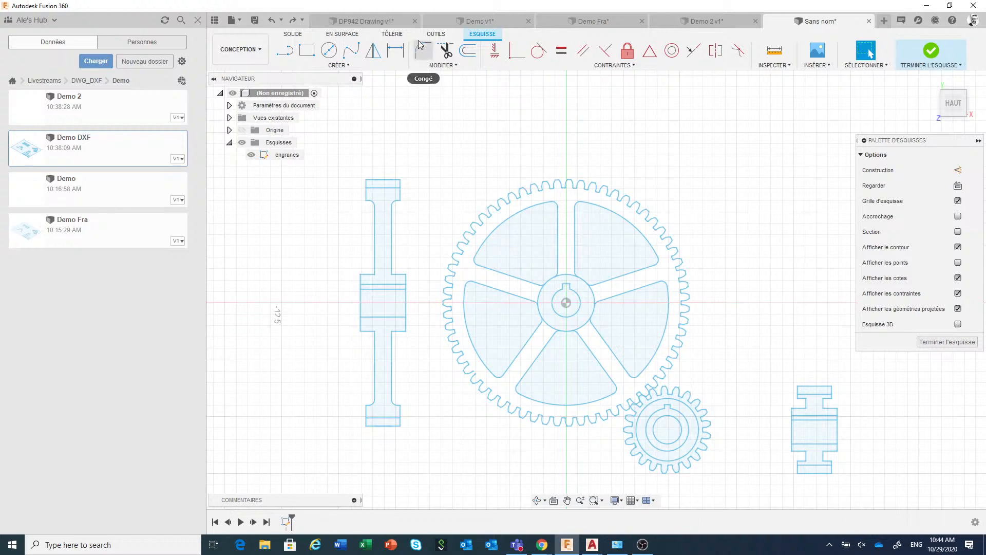
Open the Fusion 360 App Store in the browser and bring up the Sketch Checker add-in's detail page
click(434, 34)
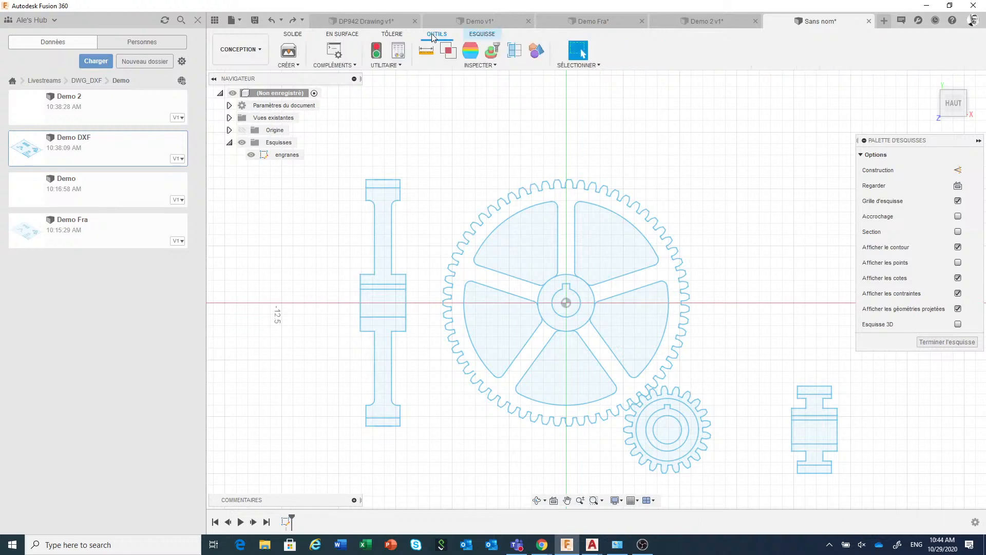
click(352, 66)
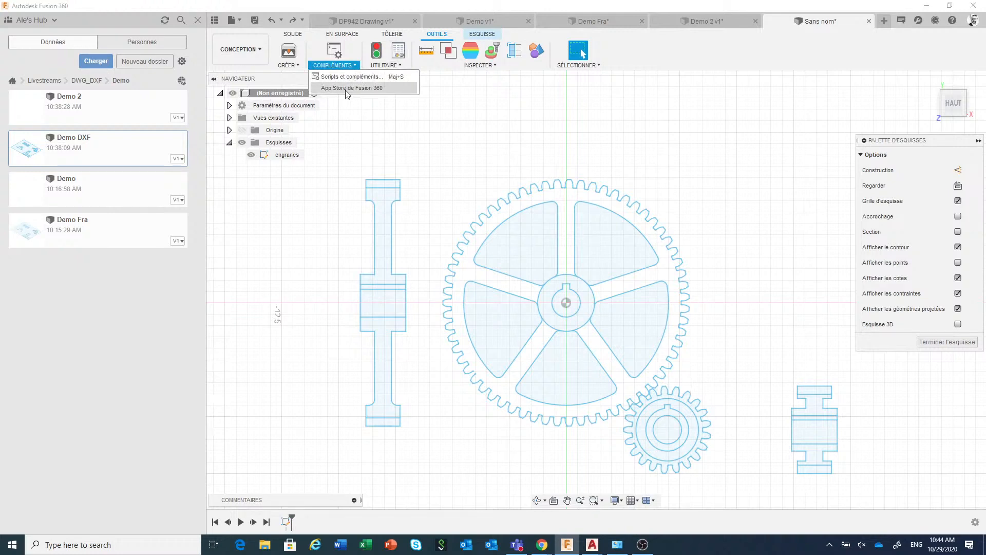
click(347, 89)
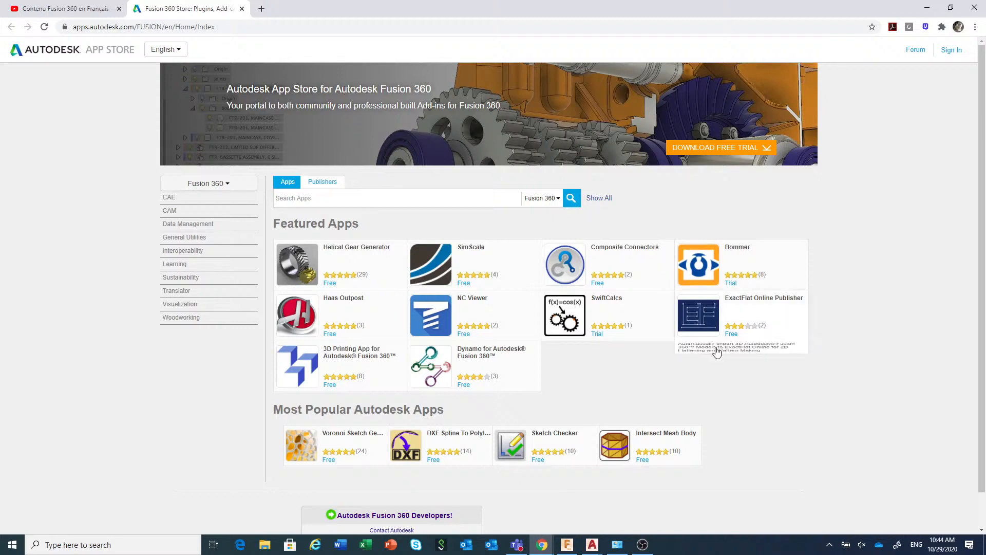
mouse_move(521, 450)
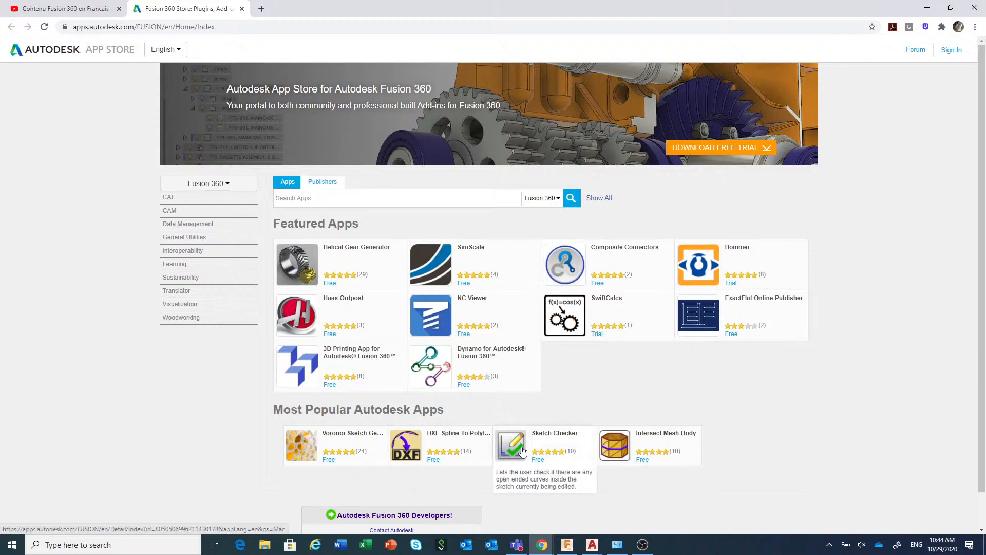
click(549, 443)
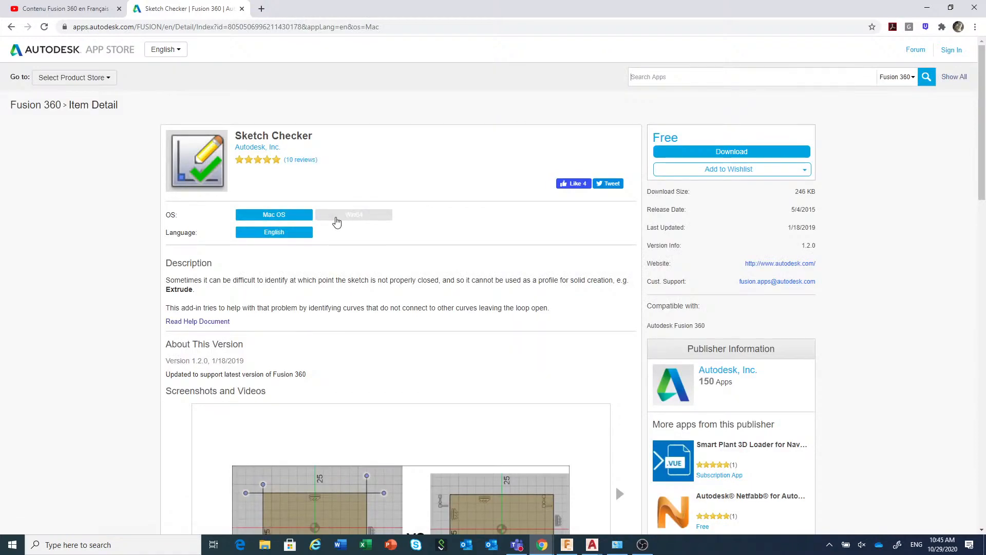
Compare the Win64 and Mac OS versions of the Sketch Checker add-in and switch back to Fusion 360
click(336, 218)
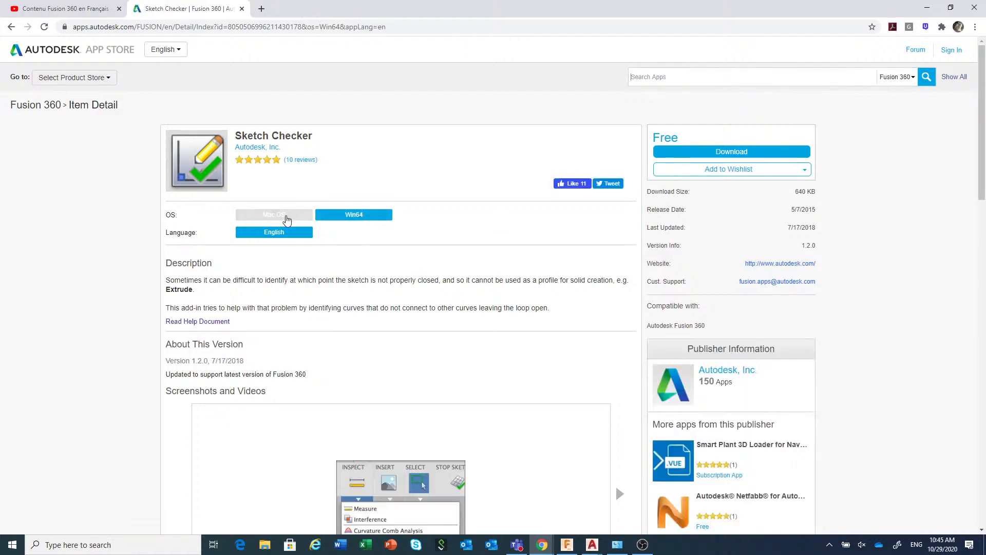
click(287, 218)
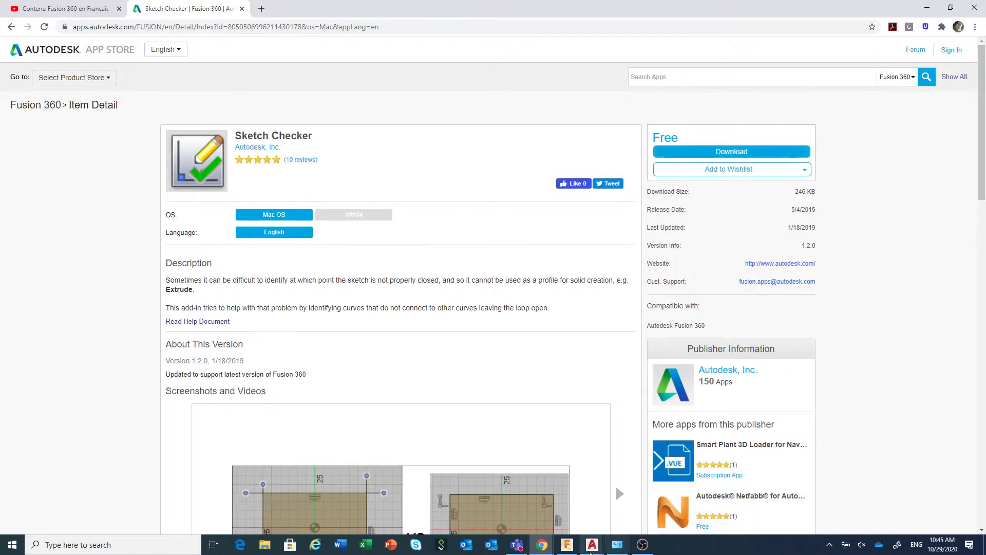
mouse_move(574, 548)
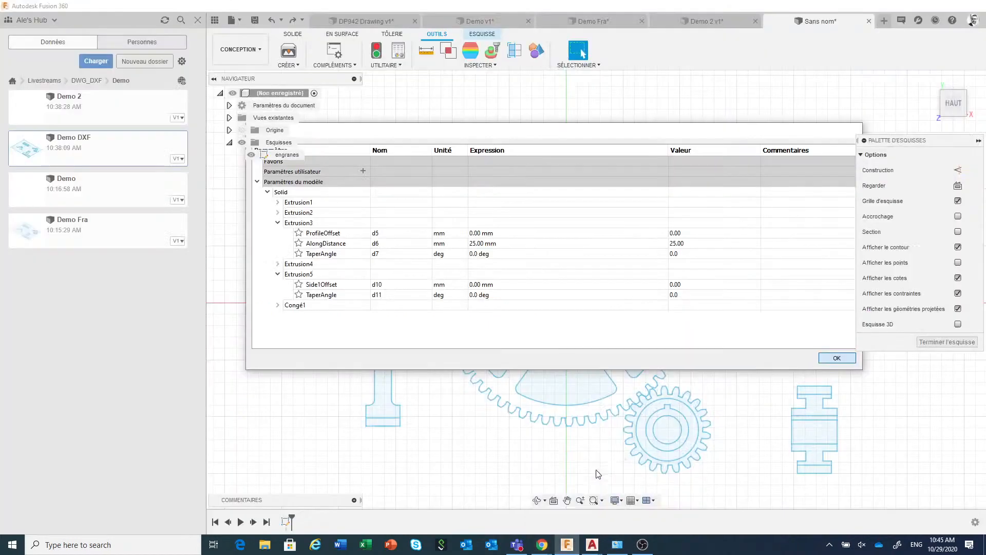
click(567, 501)
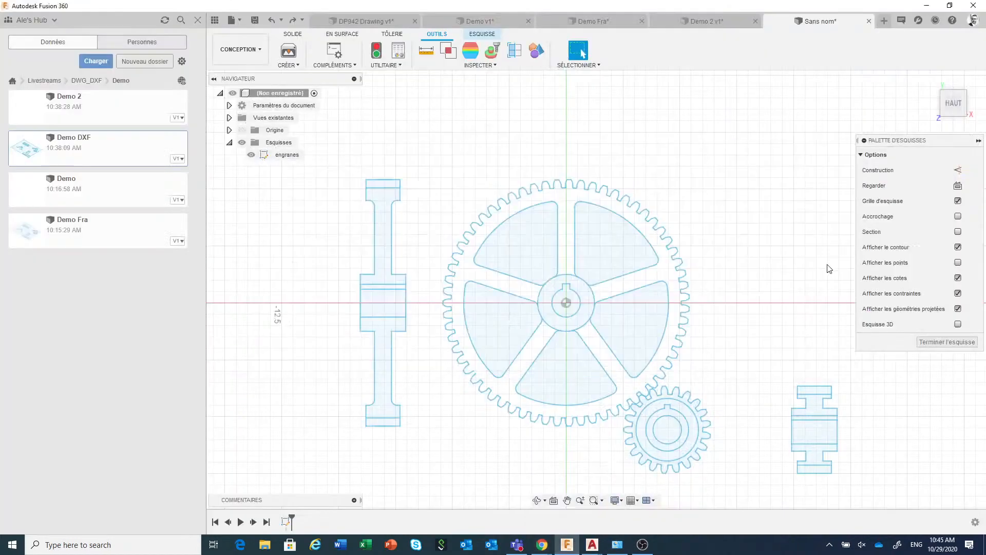
Run Check Sketch on the gear sketch and examine the marked open ends at the large gear's lower-left teeth
click(482, 33)
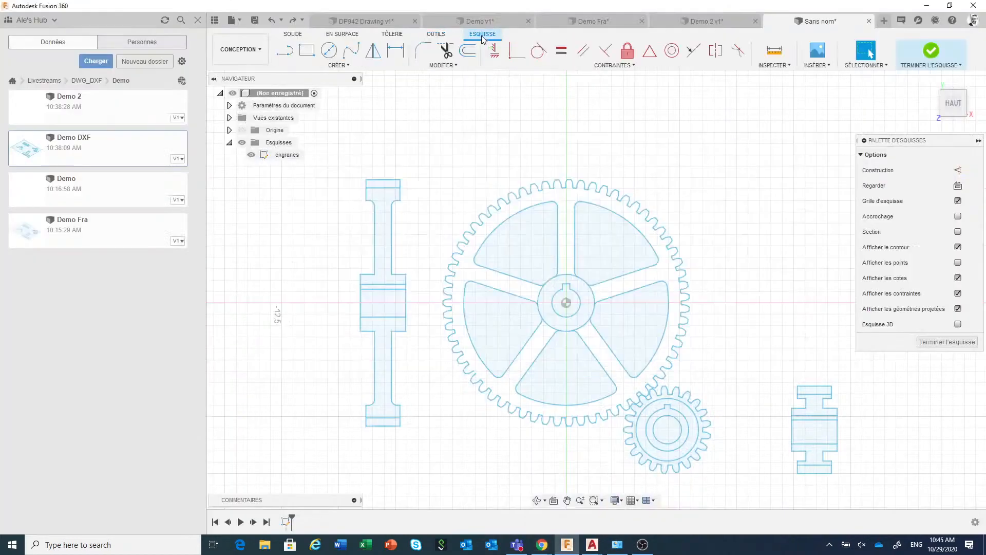
click(776, 65)
key(ctrl+a)
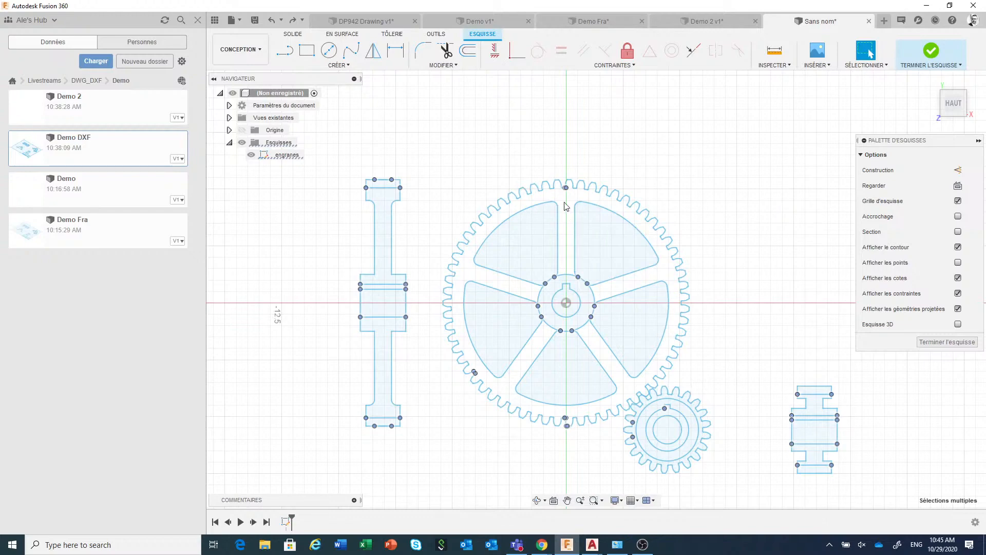
scroll(481, 393, up, 8)
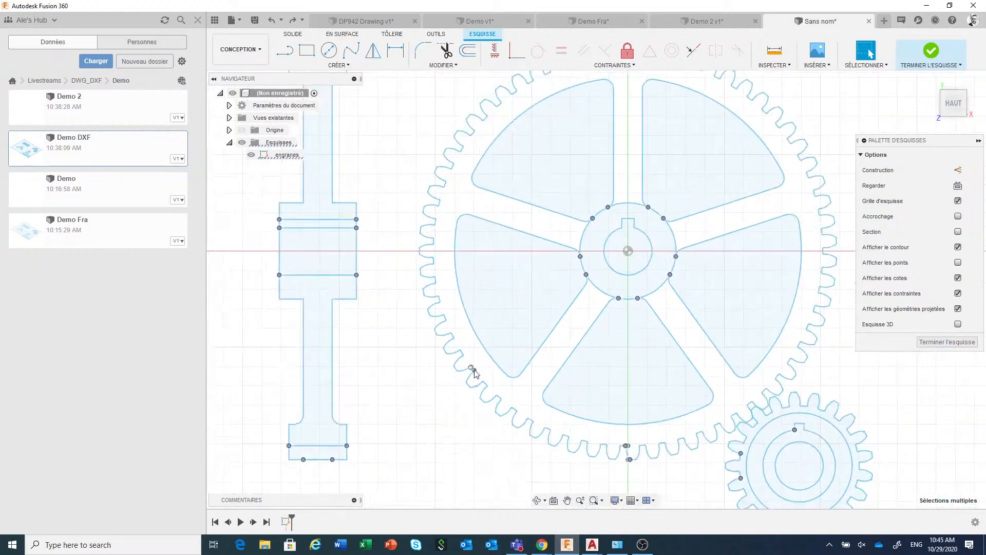
scroll(473, 369, up, 6)
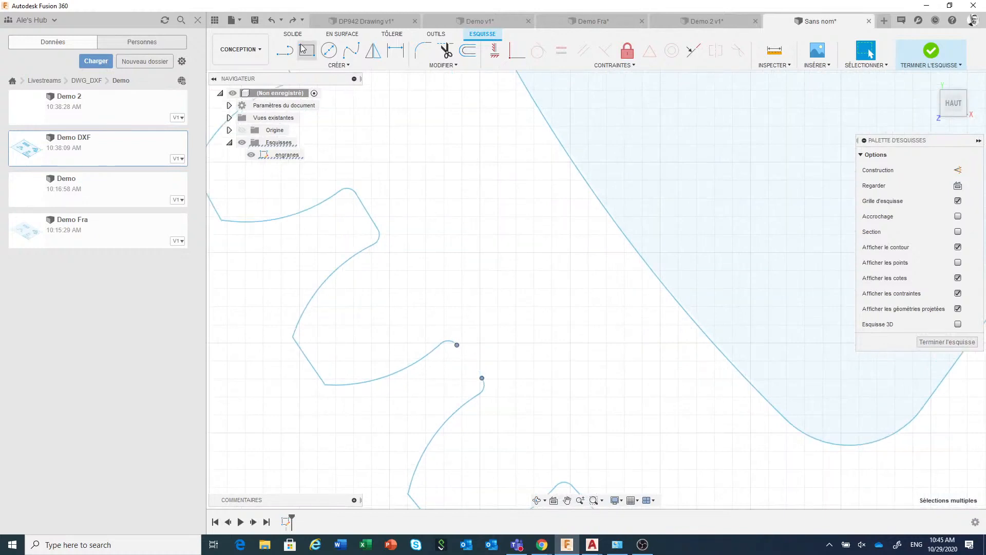
Draw a line between the two open ends on the large gear's lower-left tooth to close its outline
click(286, 52)
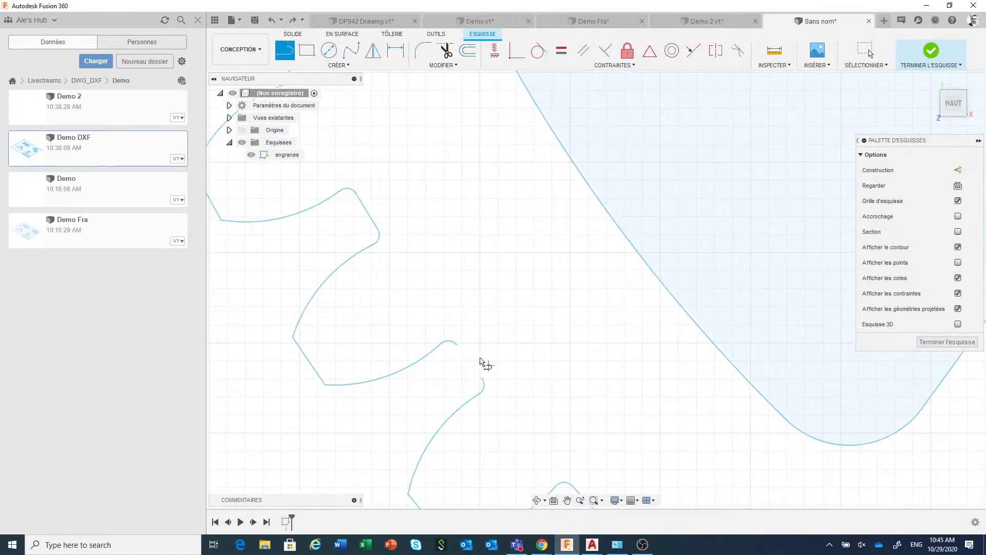
click(457, 344)
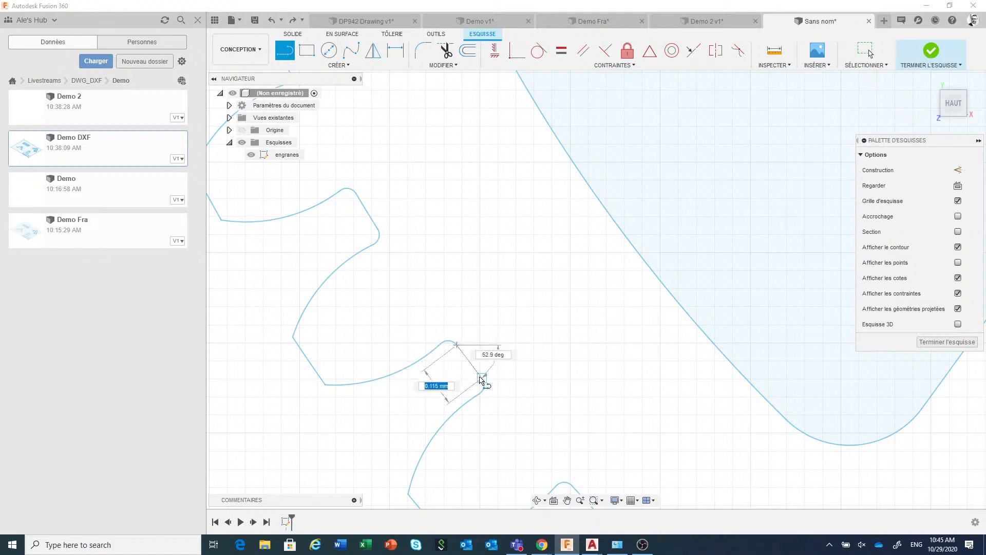
right_click(502, 341)
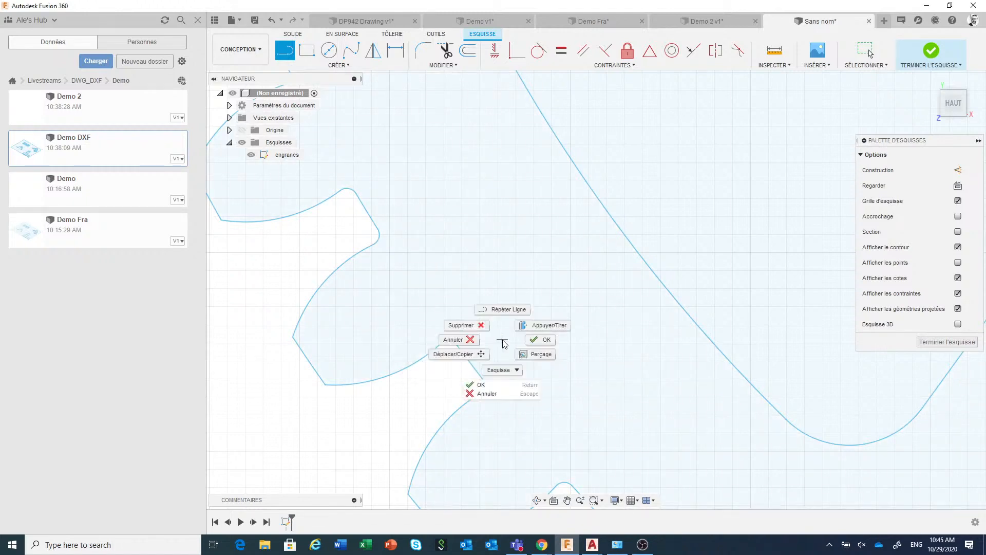
click(532, 336)
scroll(529, 335, down, 10)
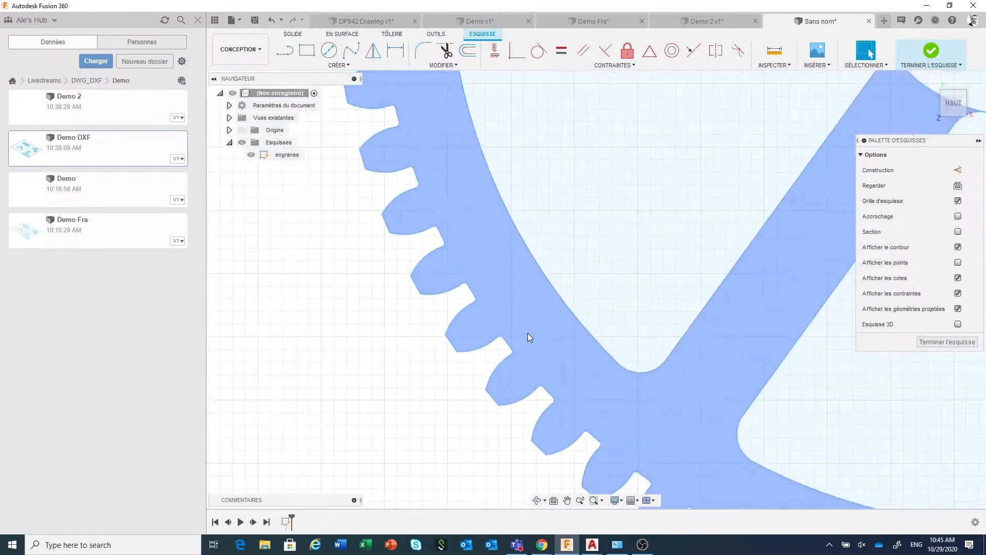
scroll(528, 336, down, 2)
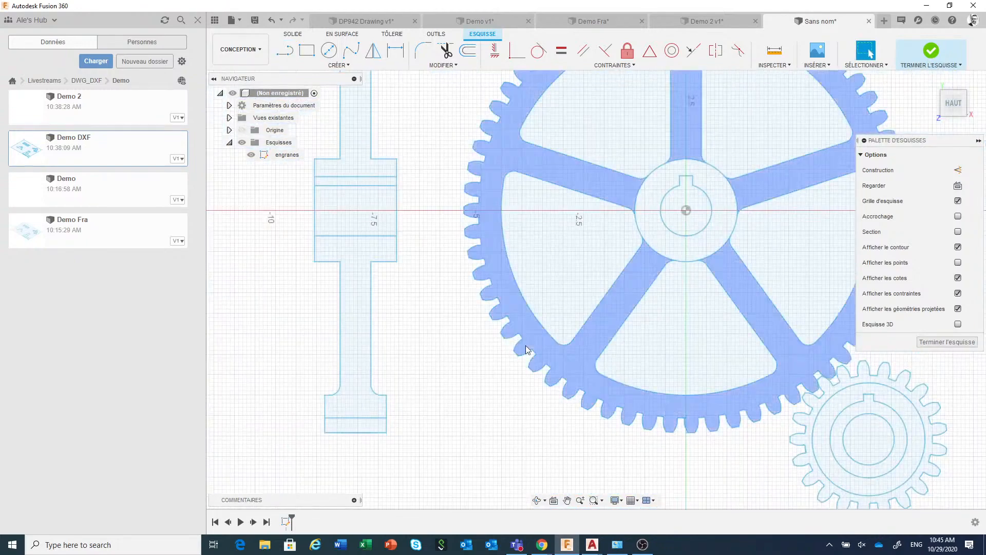
scroll(525, 337, down, 1)
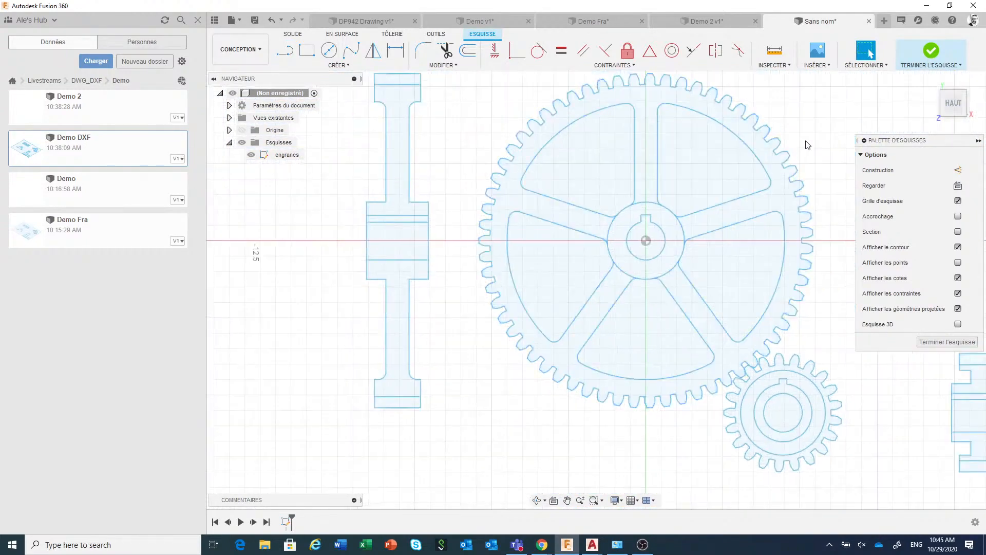
scroll(804, 133, down, 2)
mouse_move(804, 132)
middle_down()
mouse_move(694, 213)
mouse_move(718, 209)
mouse_move(729, 189)
middle_up()
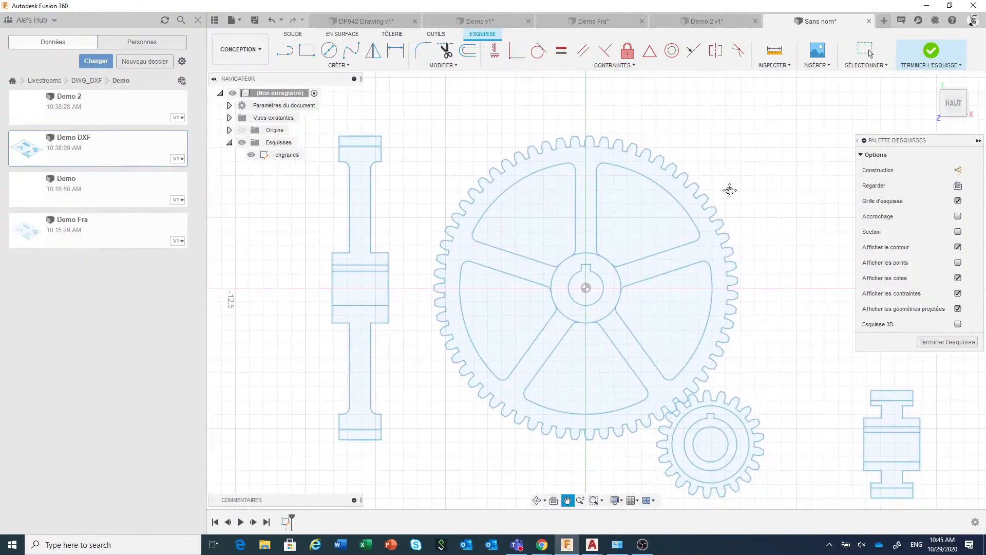
Run Check Sketch again on the gear sketch and examine the marked end points between the large gear's top teeth
click(783, 68)
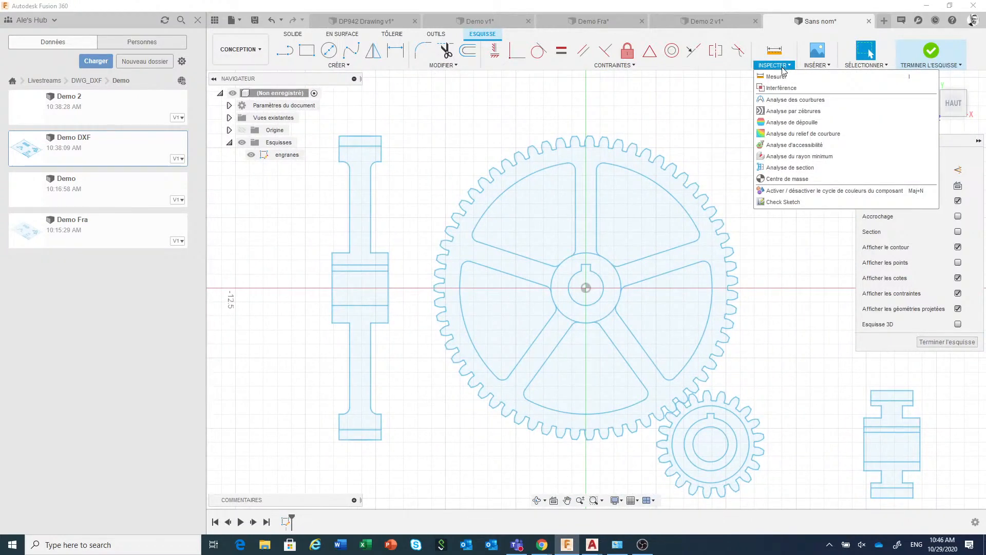
click(802, 203)
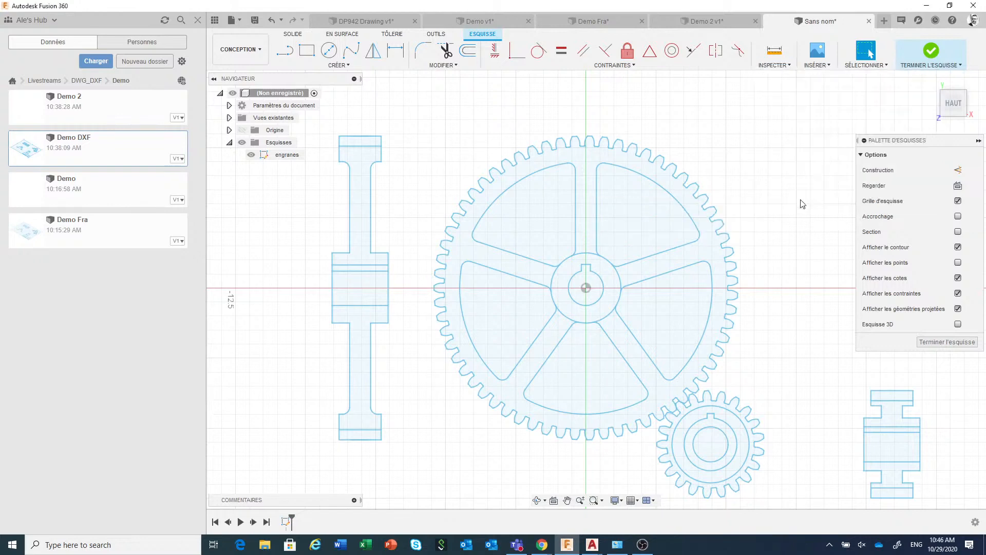
key(ctrl+a)
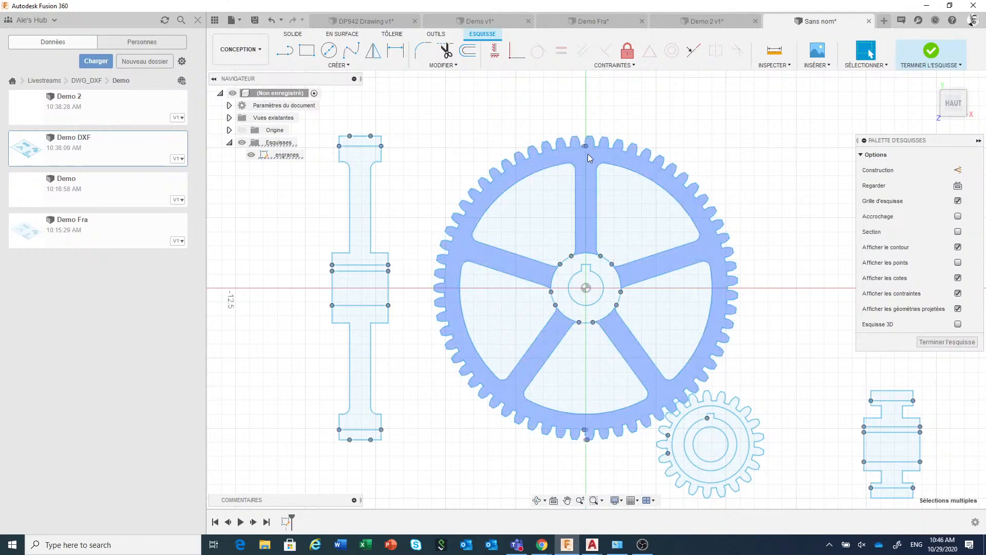
scroll(587, 153, up, 1)
scroll(588, 153, up, 5)
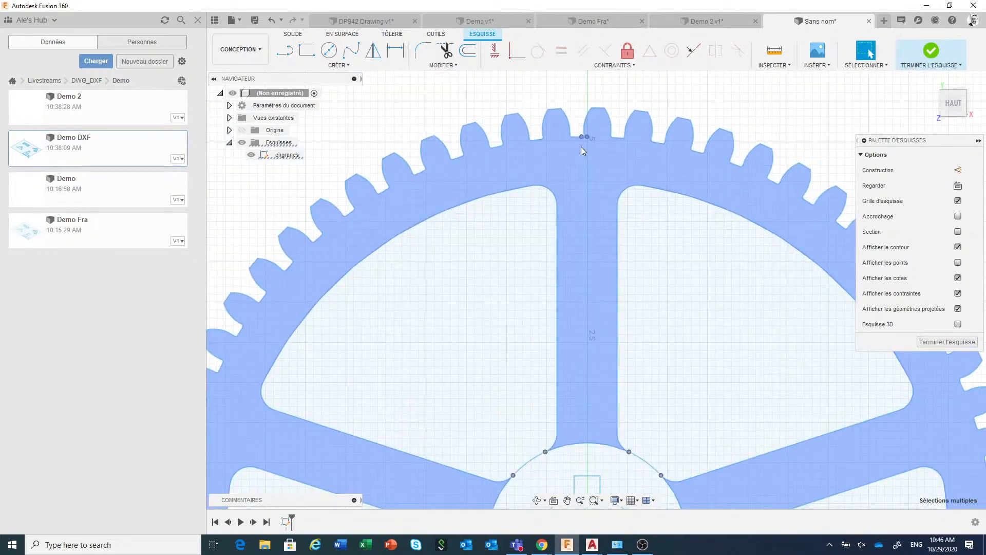
scroll(584, 137, down, 2)
scroll(558, 231, up, 3)
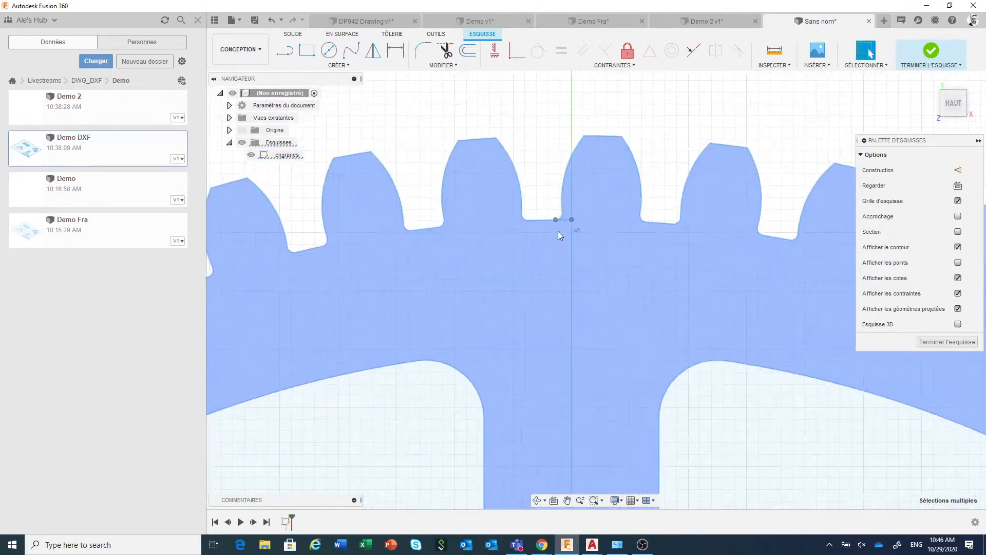
scroll(562, 231, up, 2)
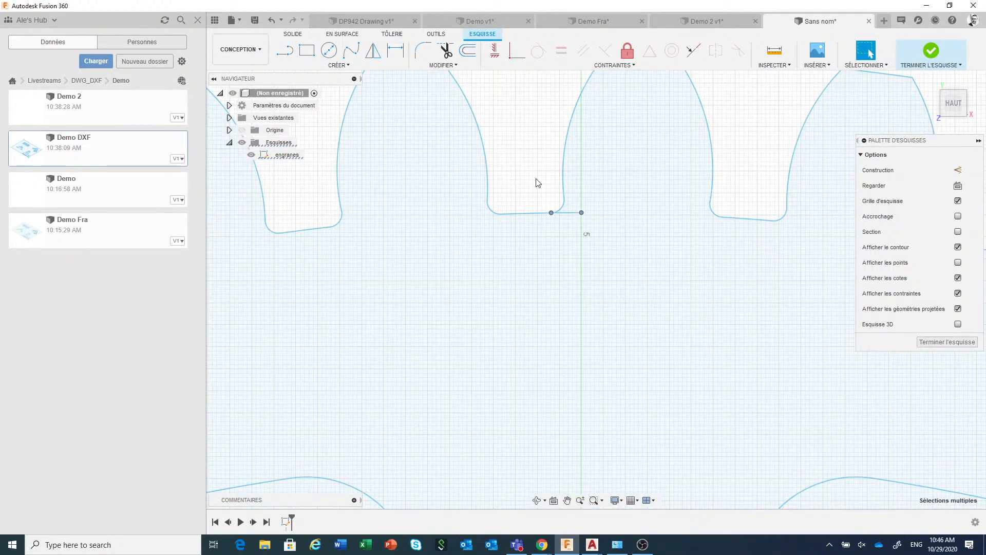
Trim the short line segment that overhangs the tooth root at the top of the large gear
click(446, 50)
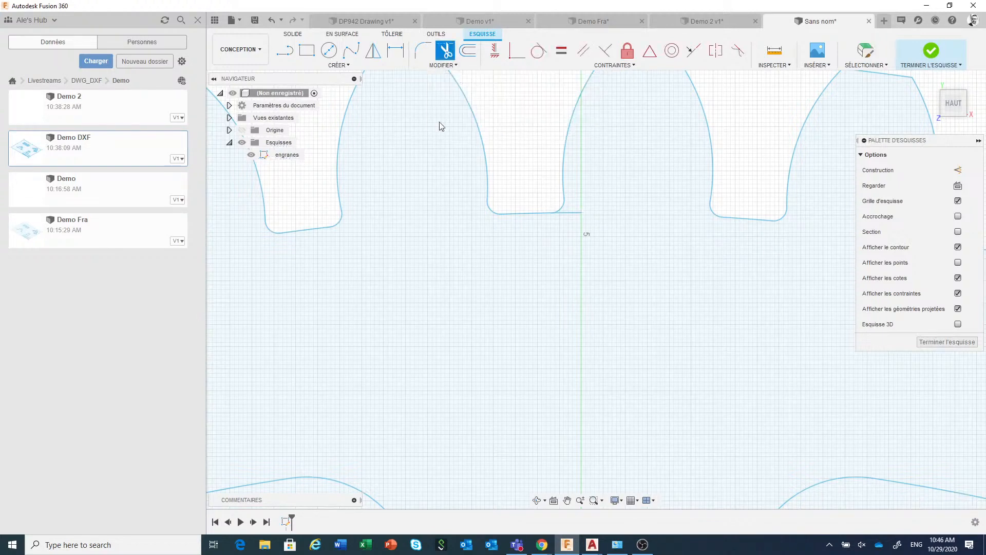
click(571, 216)
scroll(631, 175, down, 3)
scroll(630, 174, down, 3)
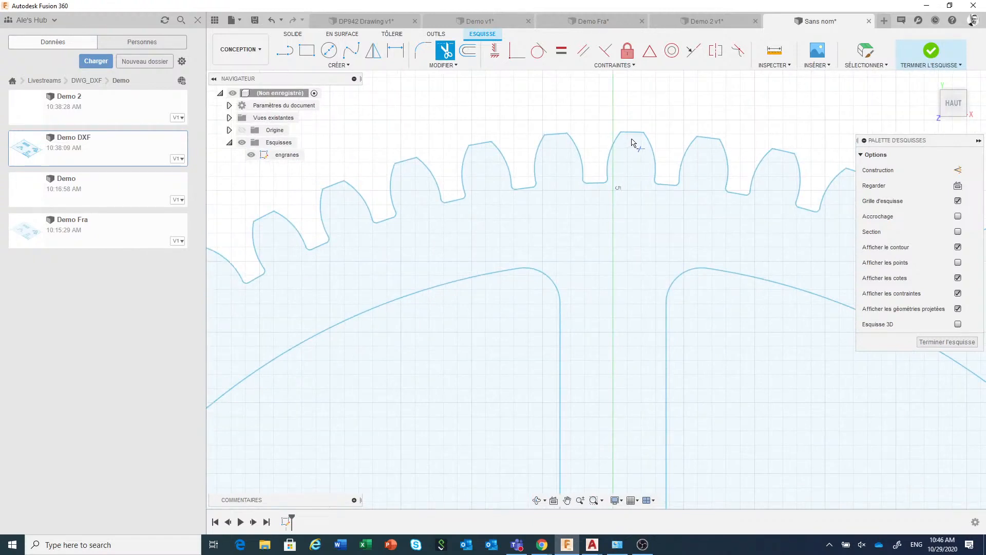
key(Escape)
scroll(646, 139, down, 2)
scroll(646, 139, down, 5)
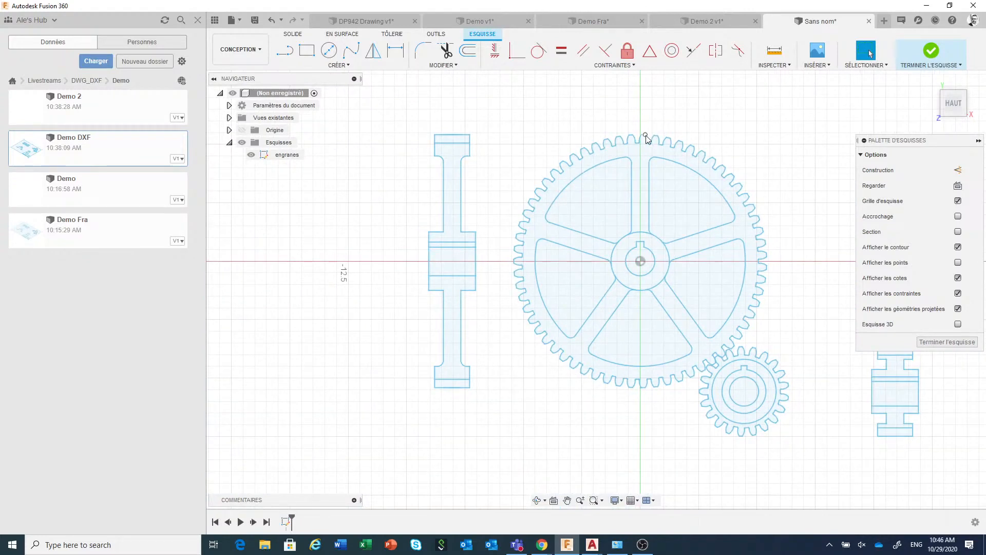
Create a new design and start a DXF insertion on the XY plane
click(246, 24)
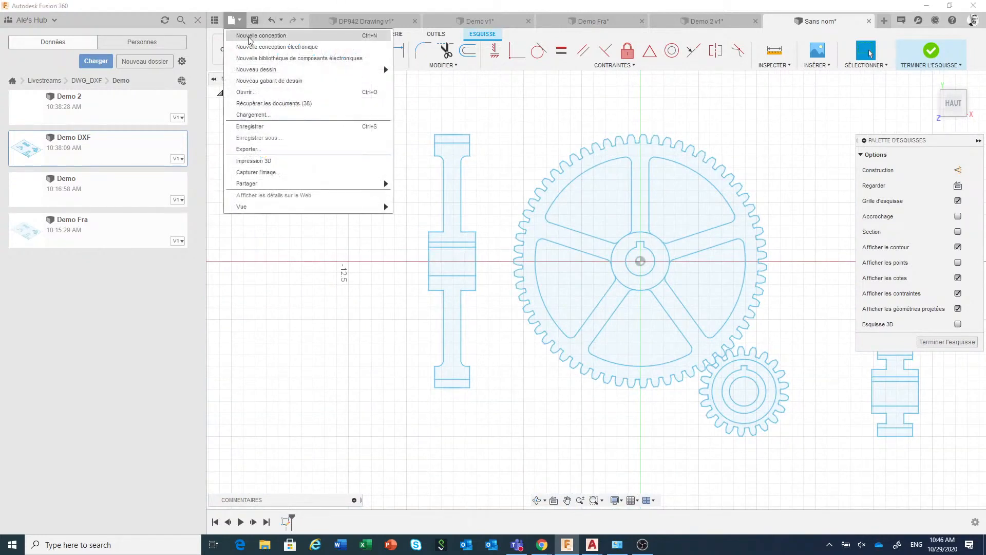
click(248, 36)
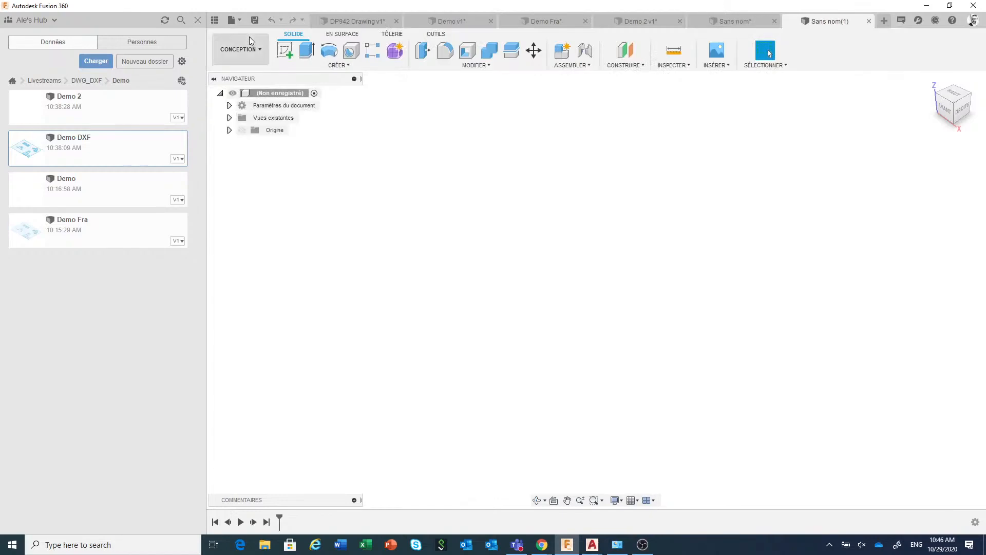
click(718, 65)
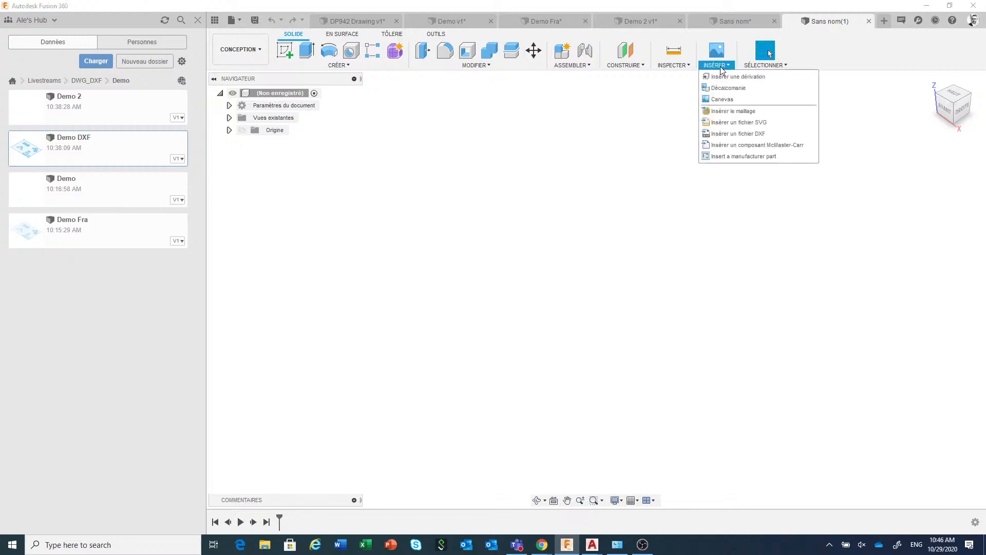
click(727, 134)
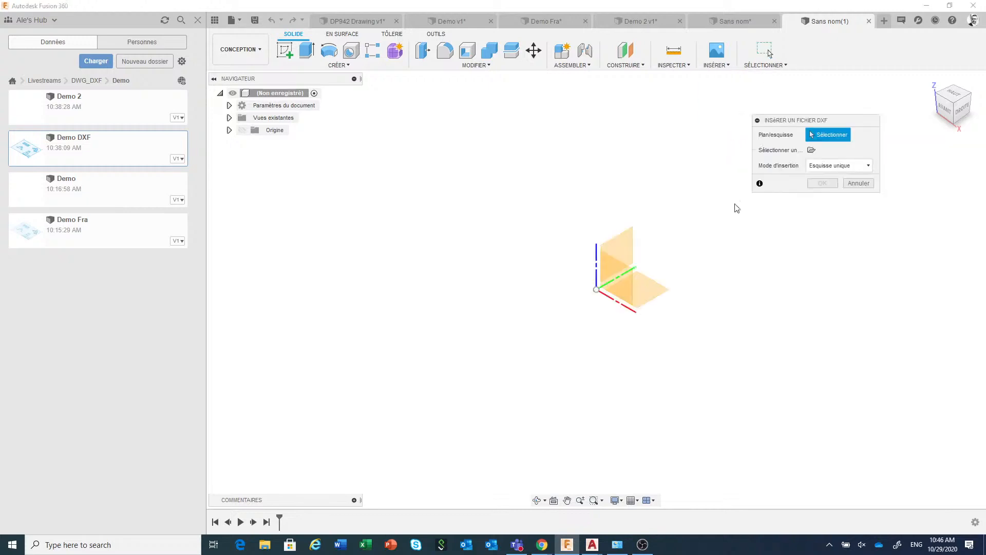
click(642, 297)
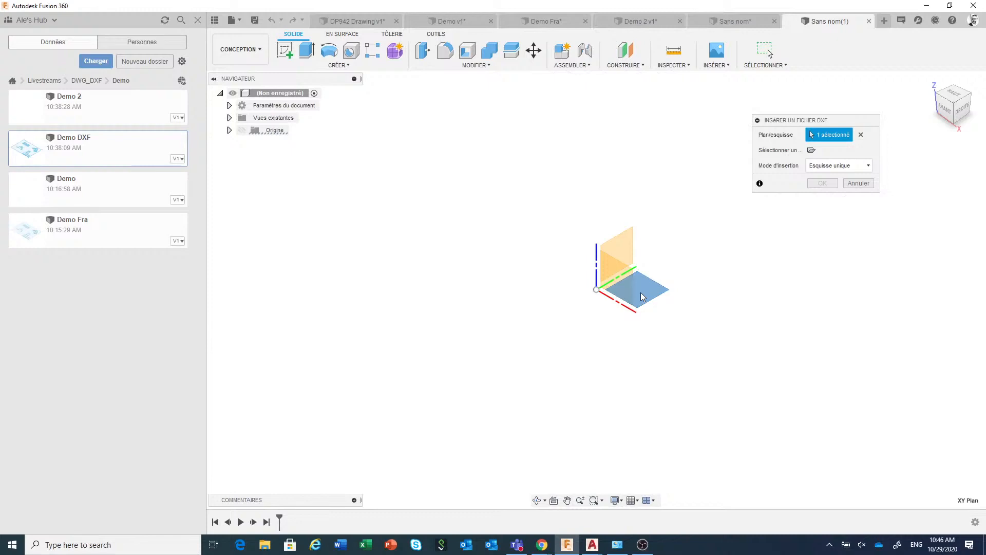
Insert SampleDXF.dxf from the dxf folder inside Model from drawing as a single sketch in millimetres
click(812, 151)
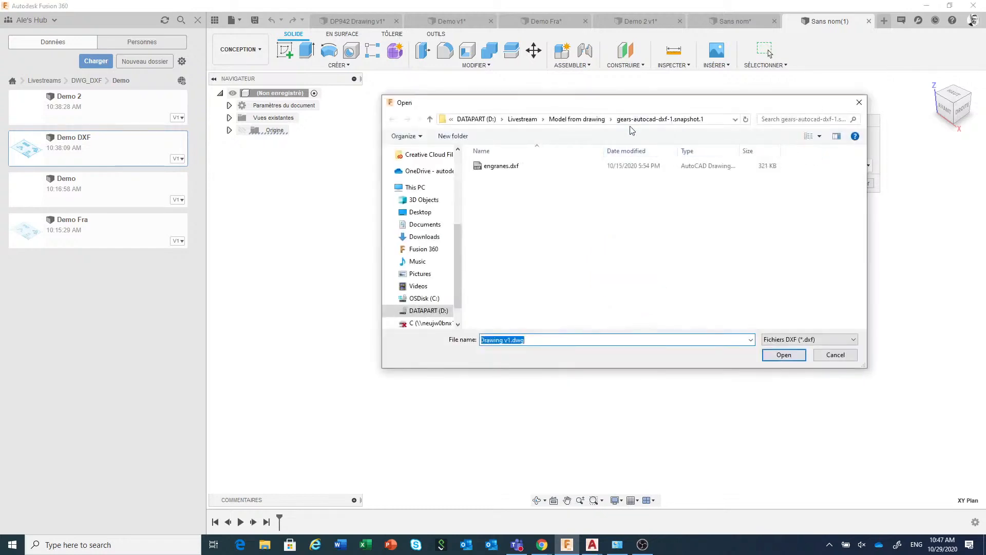
click(577, 119)
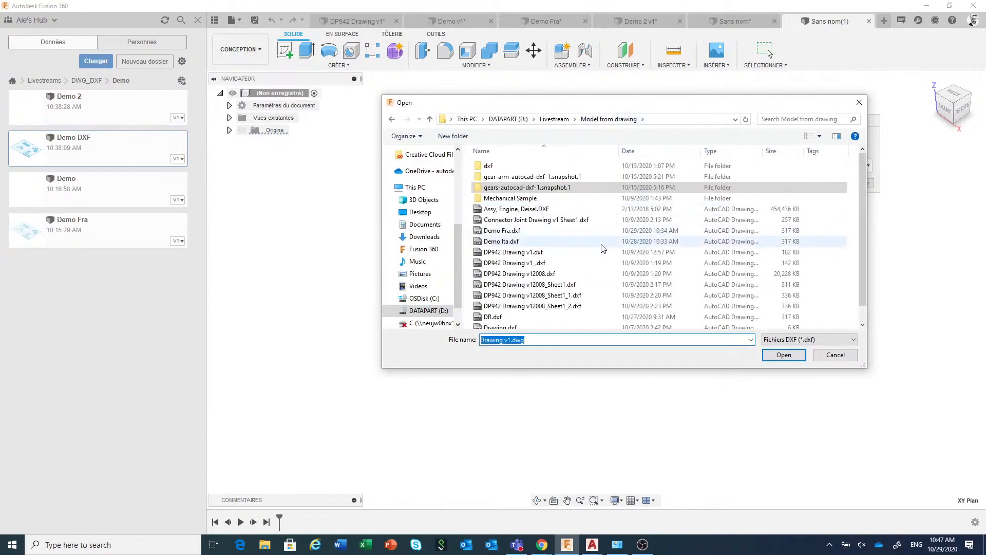
double_click(504, 166)
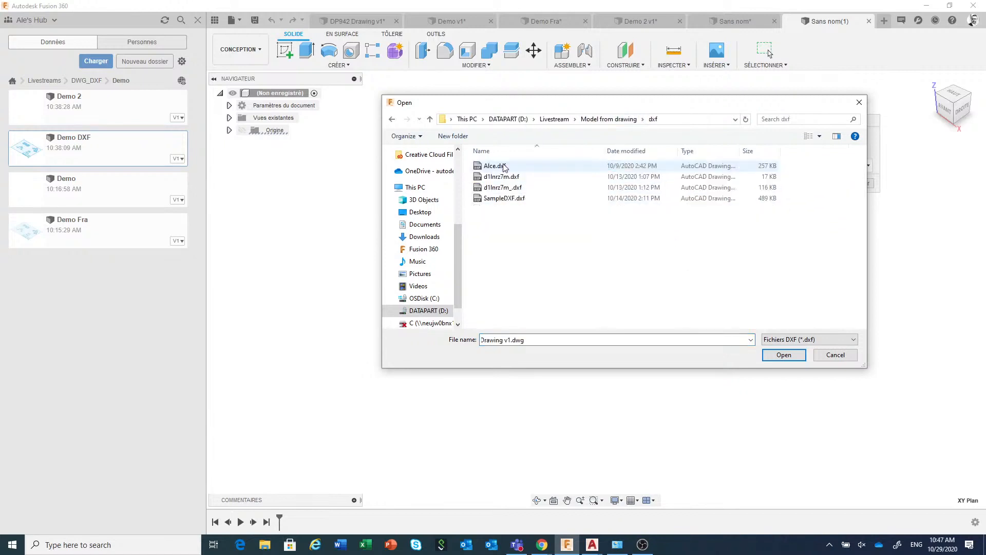
click(505, 199)
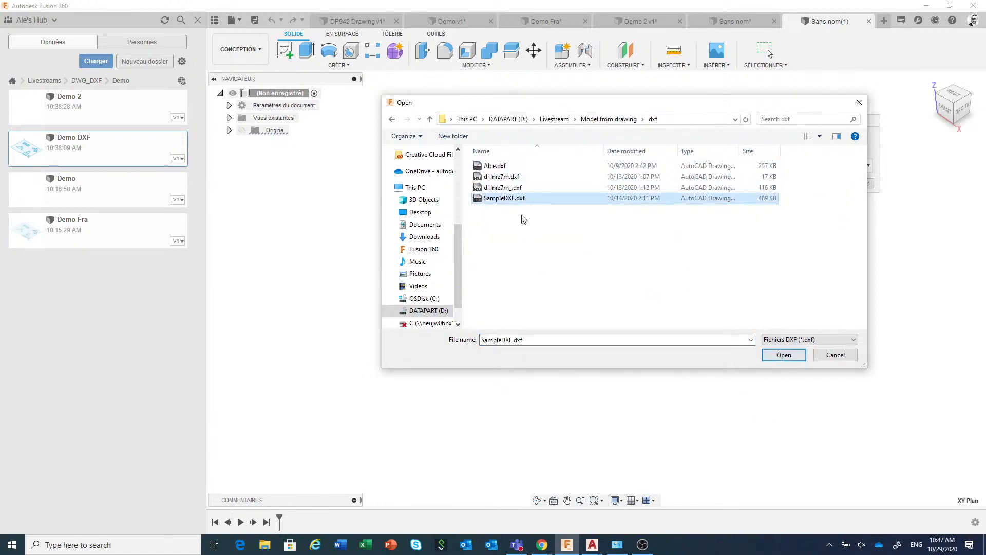
click(796, 360)
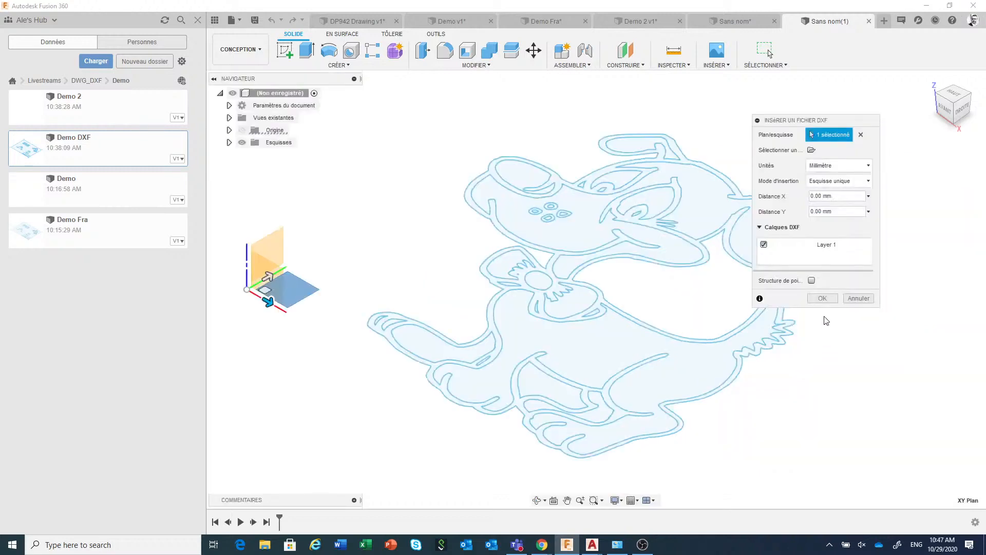
click(820, 300)
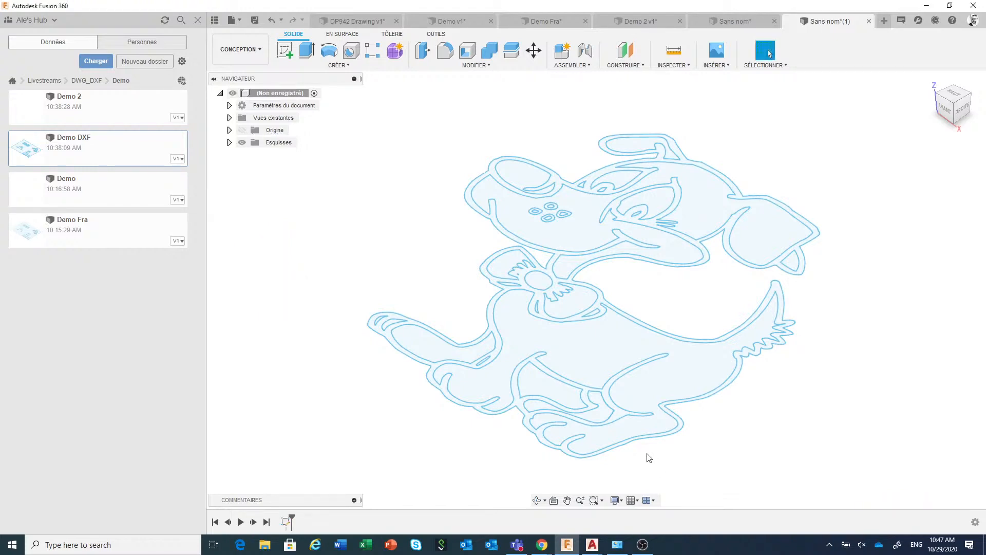
Window-select the outline segments at the dog's hind paw to examine their points, and review the available insert file types
drag(648, 457, 715, 403)
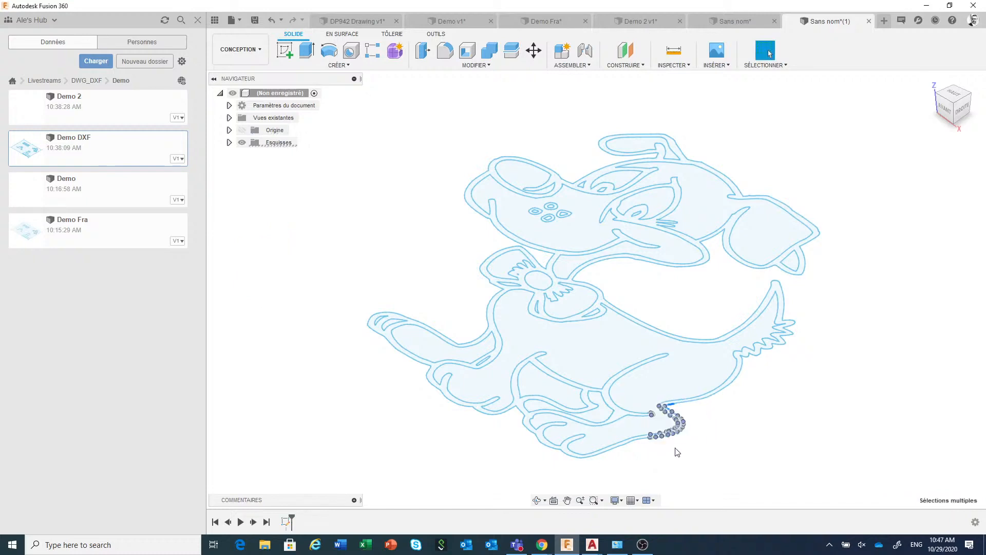
scroll(673, 451, up, 2)
scroll(673, 450, up, 3)
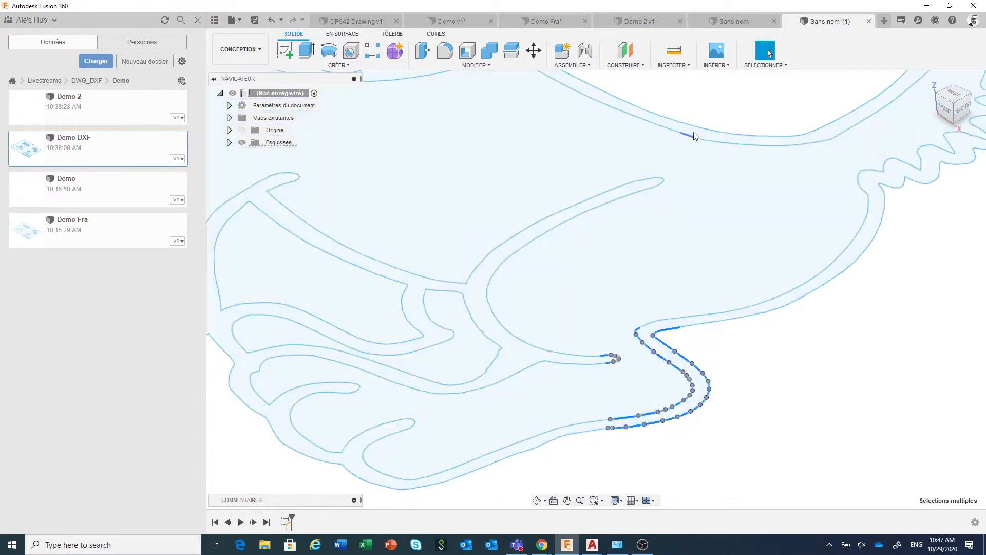
click(719, 65)
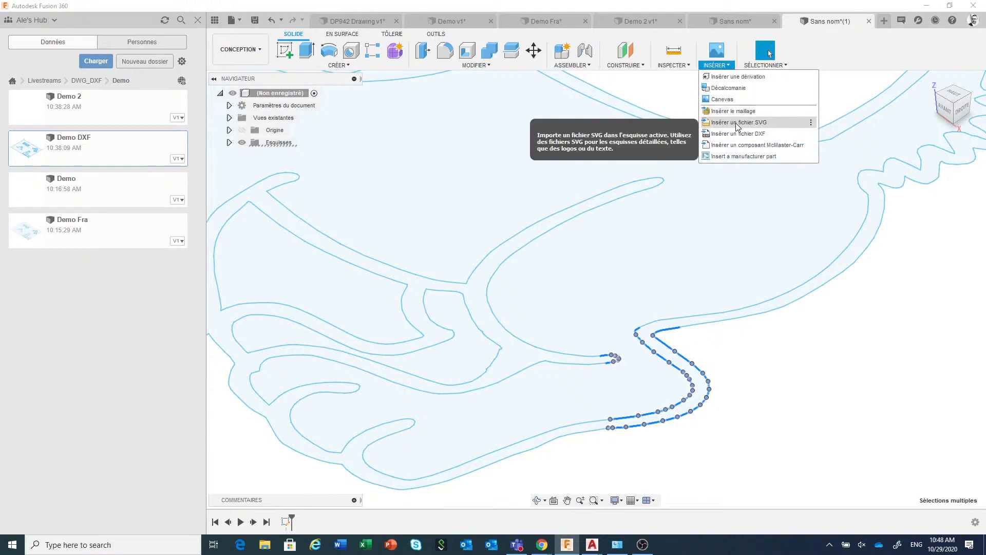
click(849, 390)
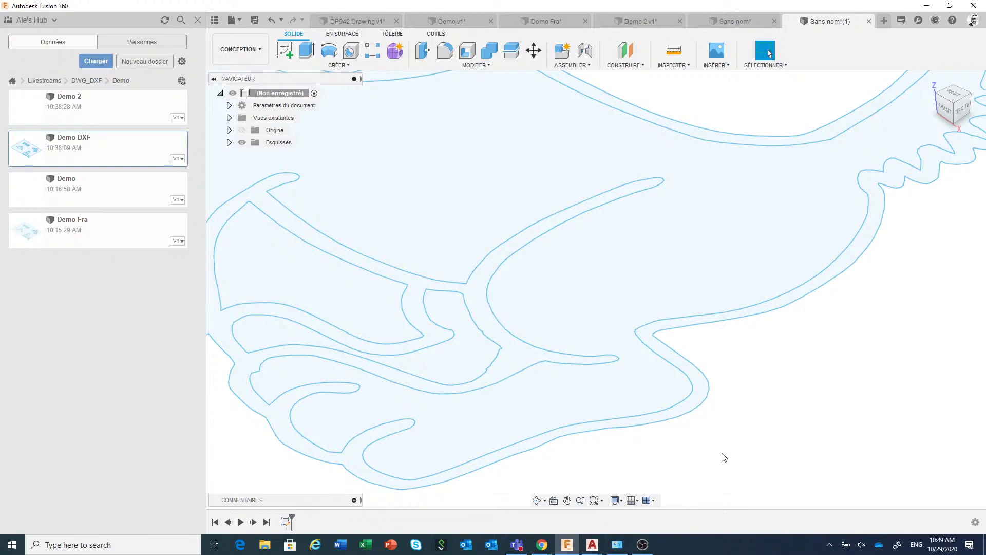
Switch to AutoCAD and view the Demo Fra.dxf drawing, followed by the DP942 Drawing v1.dwg sheet
click(596, 544)
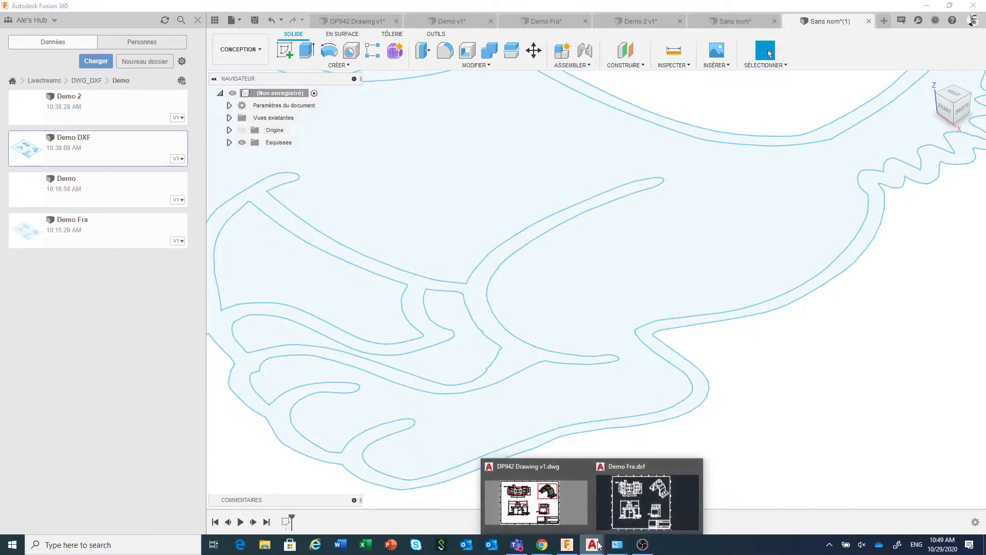
click(647, 469)
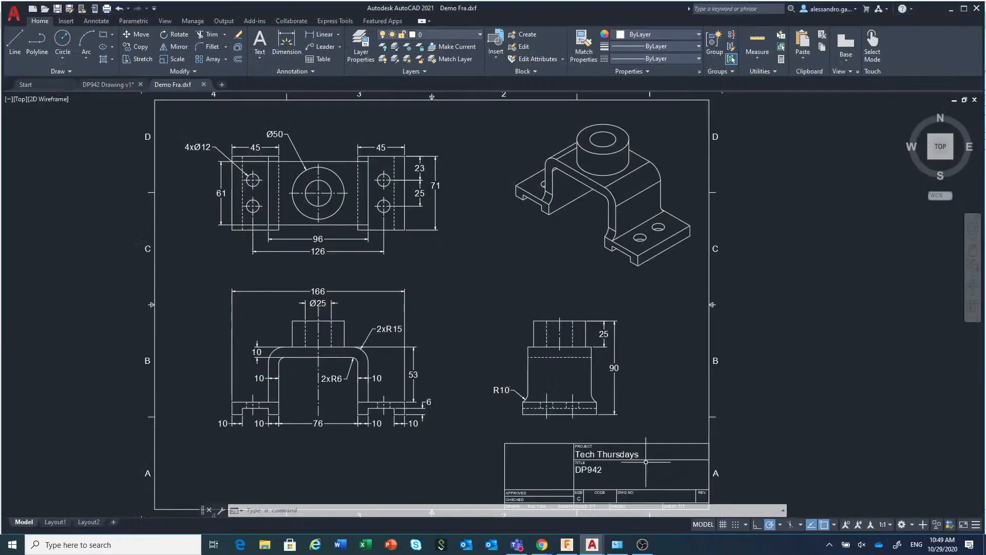
click(593, 545)
click(556, 473)
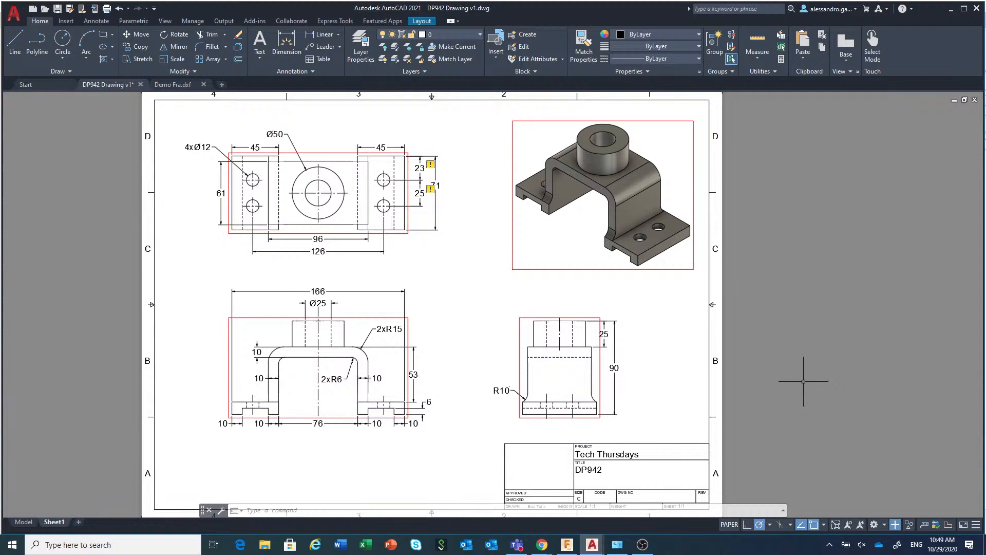
Look up commands starting with EX on the command line, browsing the suggestions from EXPORTLAYOUT through EXPLODE to EXPORTPDF
mouse_move(20, 522)
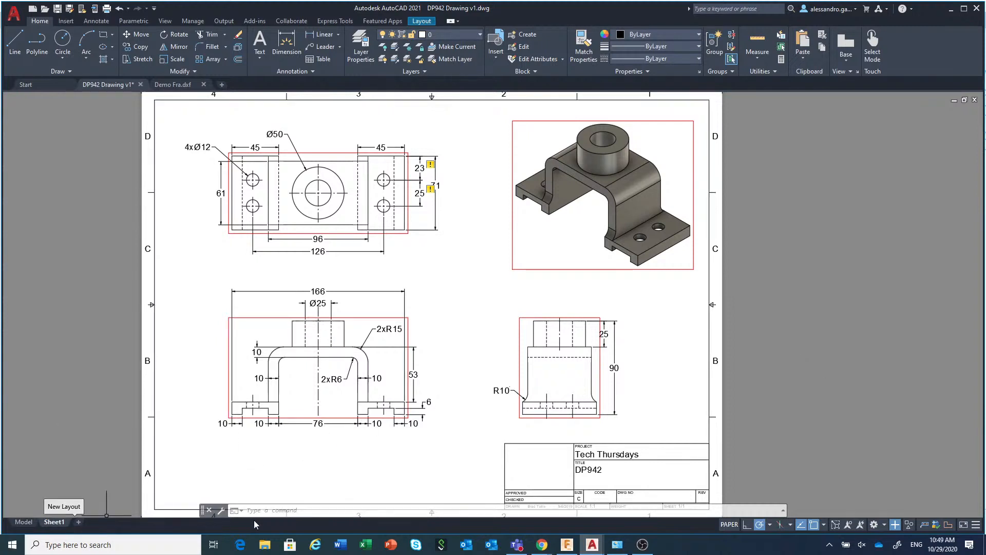
click(276, 512)
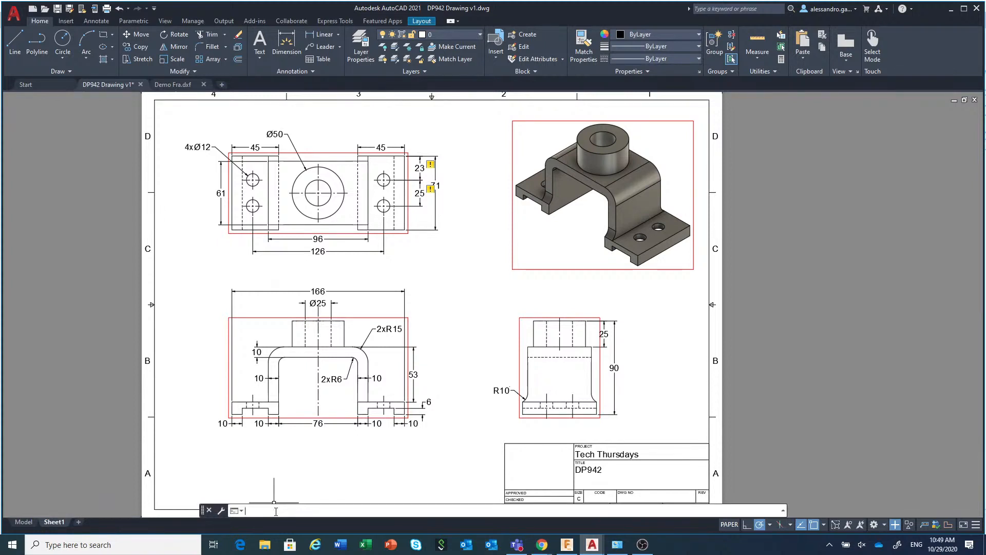
text(ex)
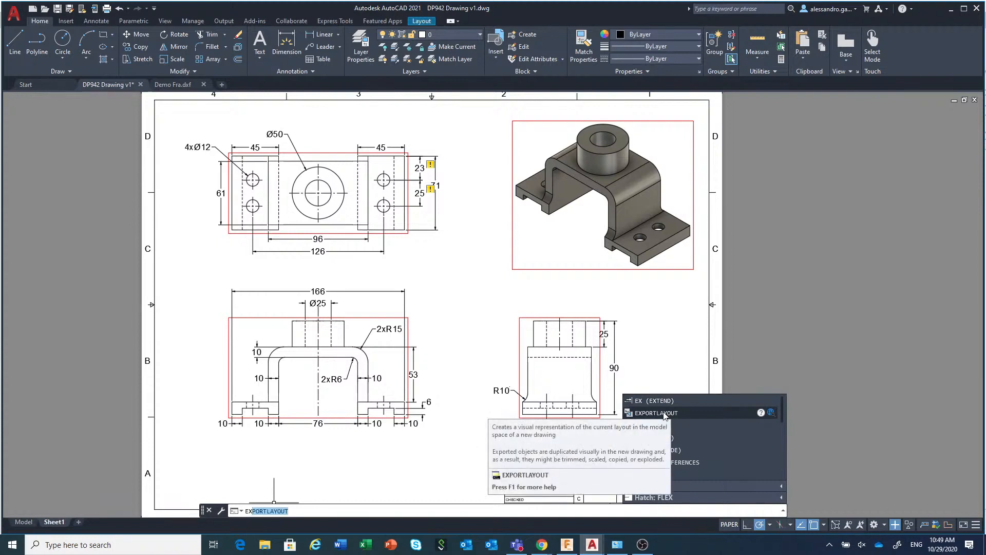
key(Down)
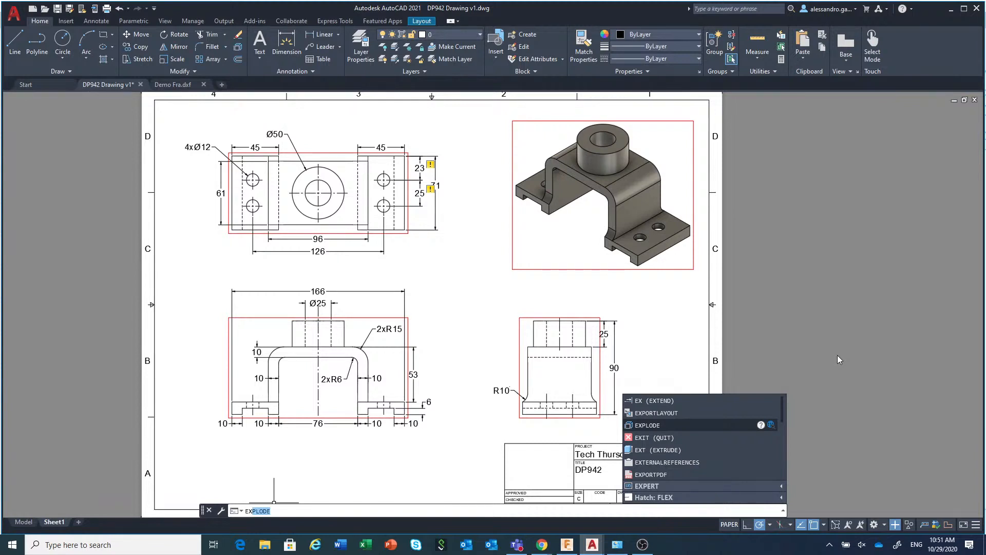
key(Down)
key(Down)
key(Down)
key(Down)
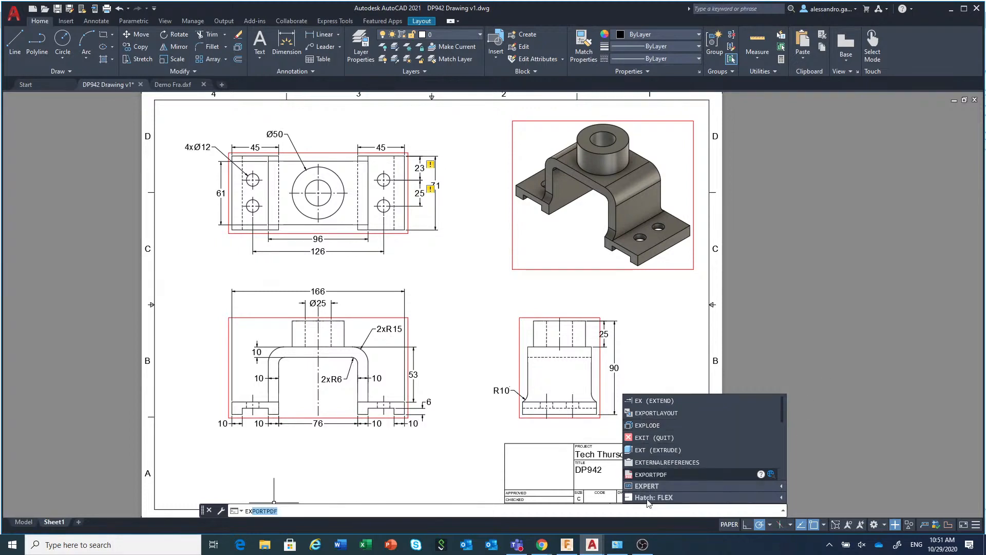
Switch to YouTube Studio in Chrome, end the live stream with confirmation, and bring up the OBS window
mouse_move(540, 552)
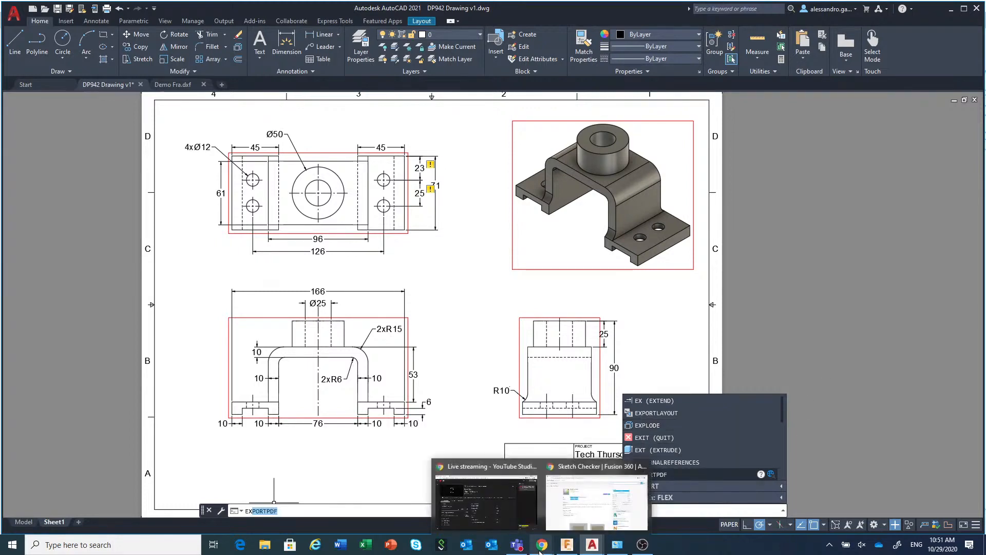
click(516, 490)
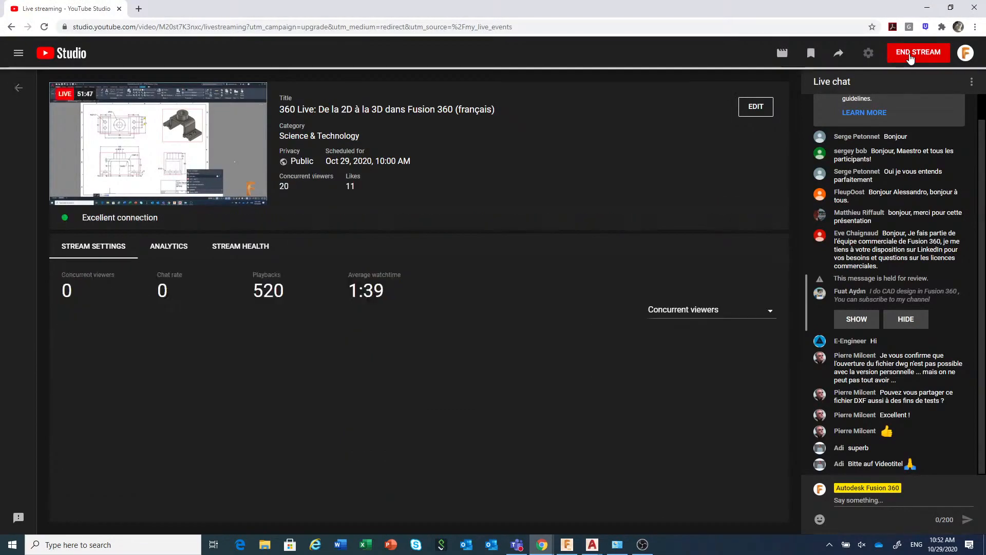
click(909, 53)
click(582, 298)
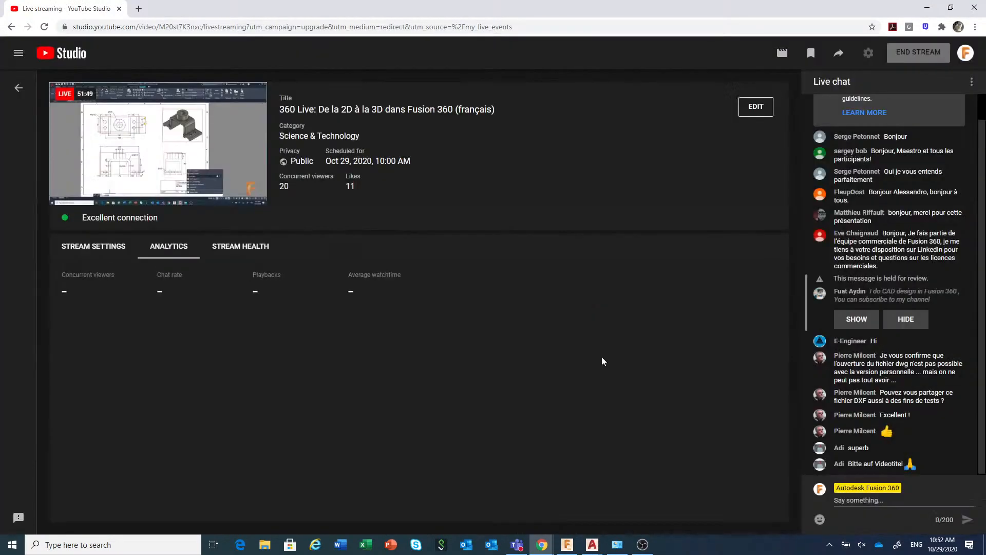
click(643, 544)
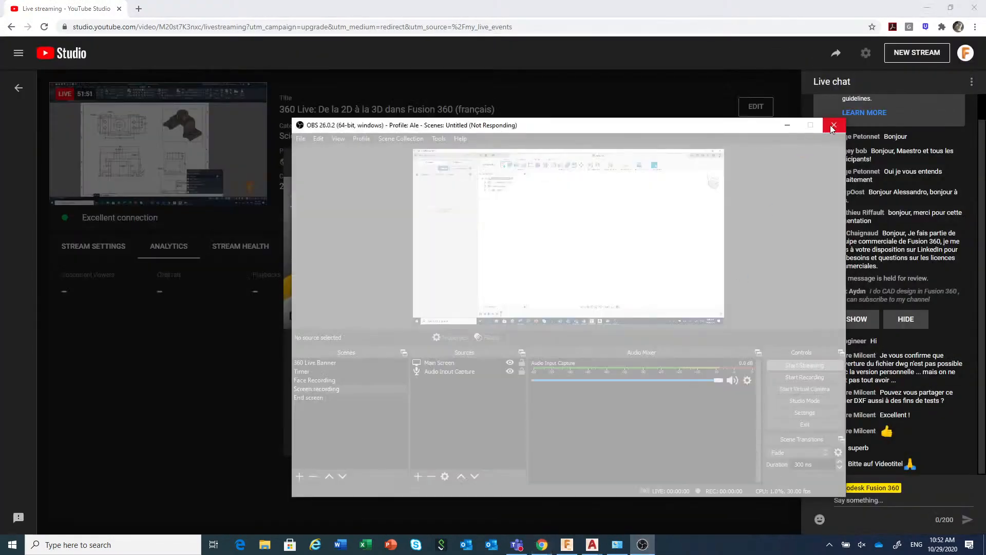